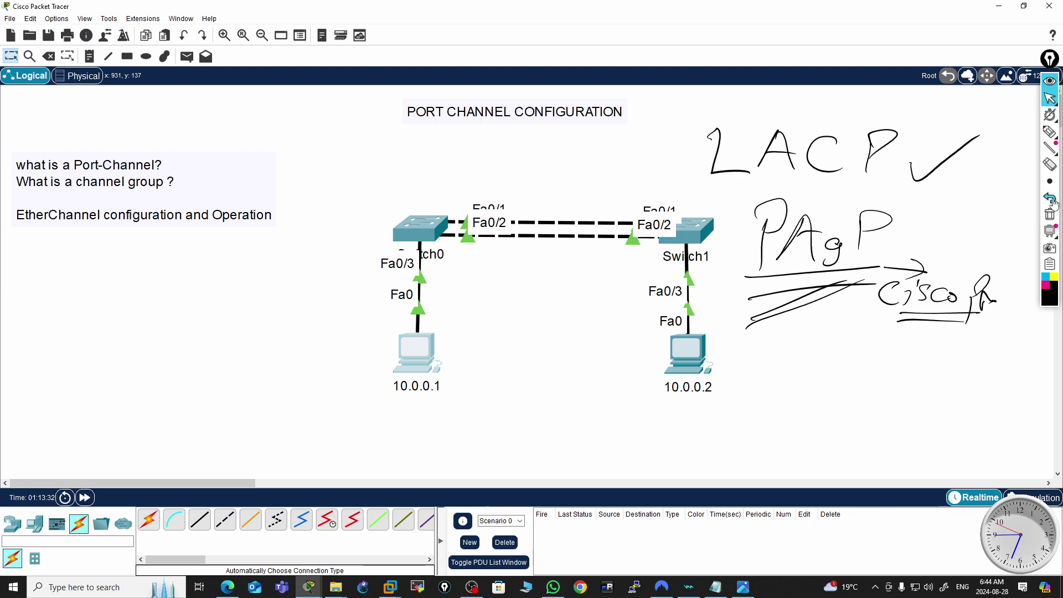
- Clear the handwritten annotations, then examine the port-channel and FastEthernet settings in Switch0's running configuration with sh run
{"action": "left_click", "coordinate": [1050, 215]}
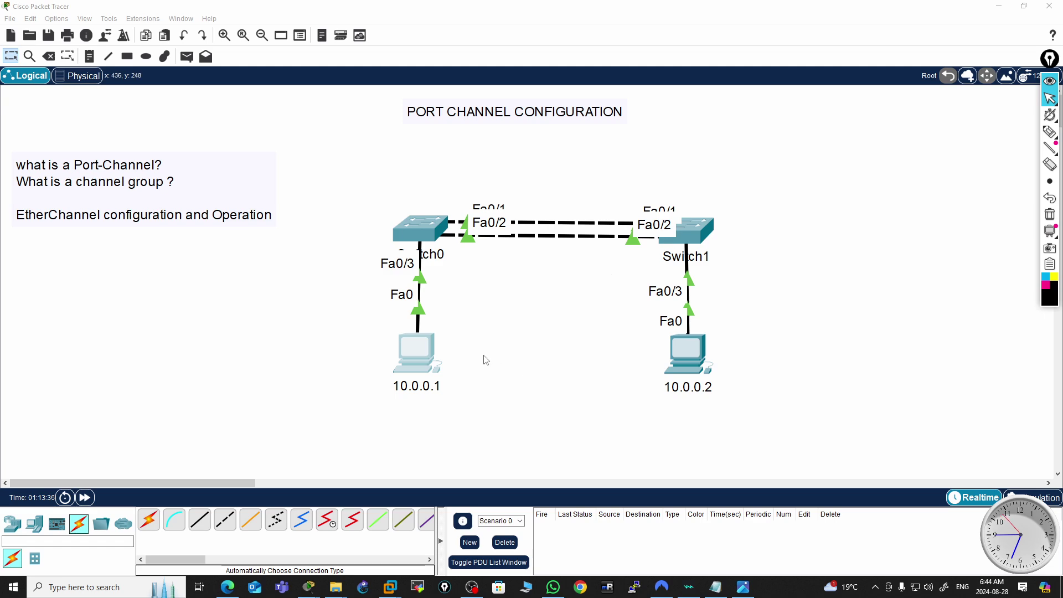
{"action": "left_click", "coordinate": [431, 237]}
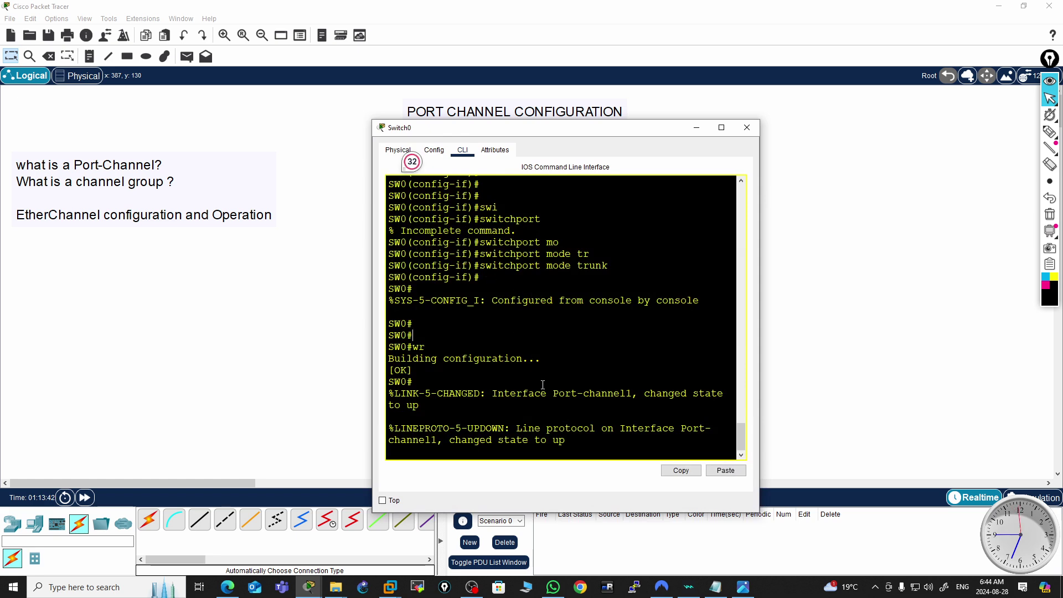
{"action": "key", "text": "Return"}
{"action": "key", "text": "Return"}
{"action": "key", "text": "Return"}
{"action": "key", "text": "Return"}
{"action": "key", "text": "Return"}
{"action": "key", "text": "Return"}
{"action": "key", "text": "Return"}
{"action": "type", "text": "sh "}
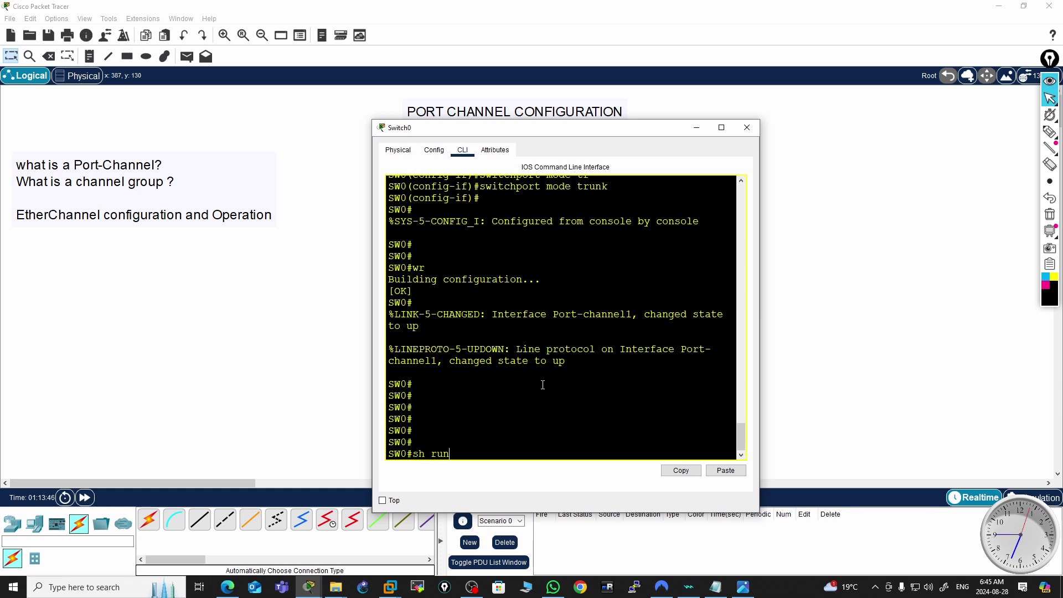
{"action": "type", "text": "run"}
{"action": "key", "text": "Return"}
{"action": "key", "text": "space"}
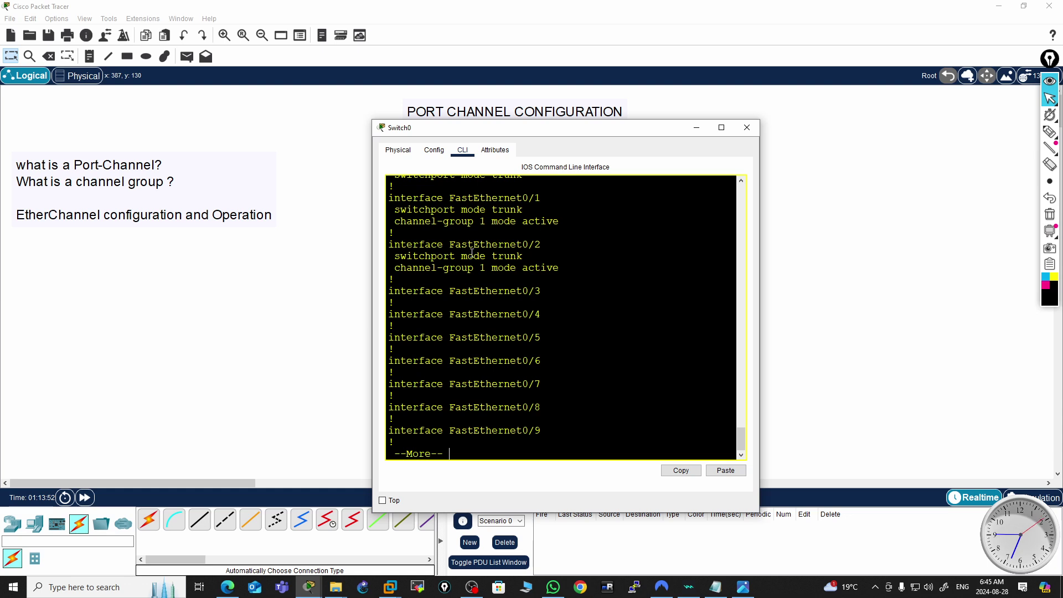
{"action": "scroll", "coordinate": [472, 253], "scroll_direction": "up", "scroll_amount": 3}
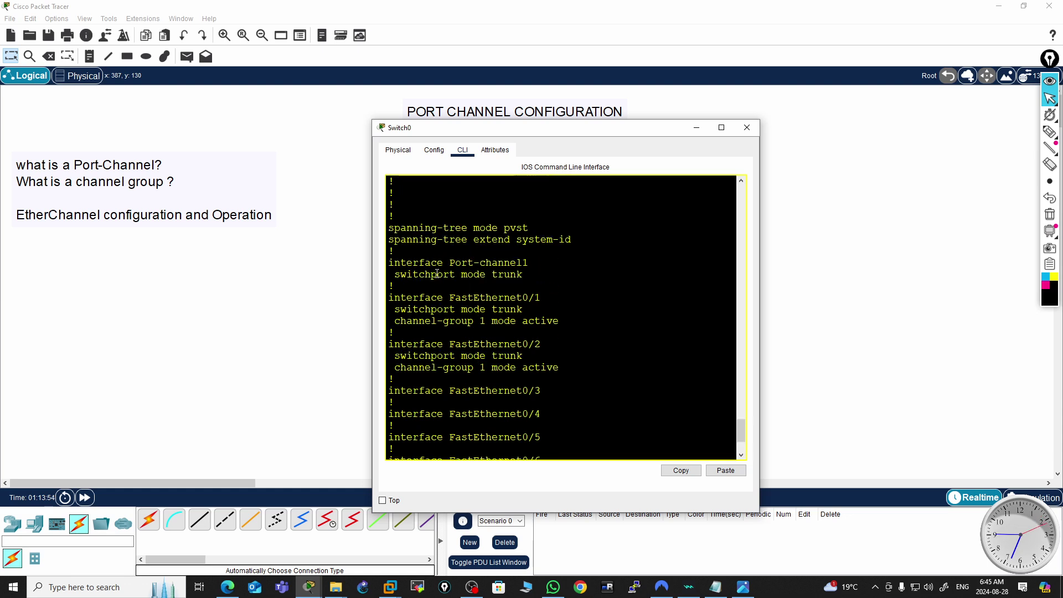
{"action": "scroll", "coordinate": [520, 330], "scroll_direction": "down", "scroll_amount": 3}
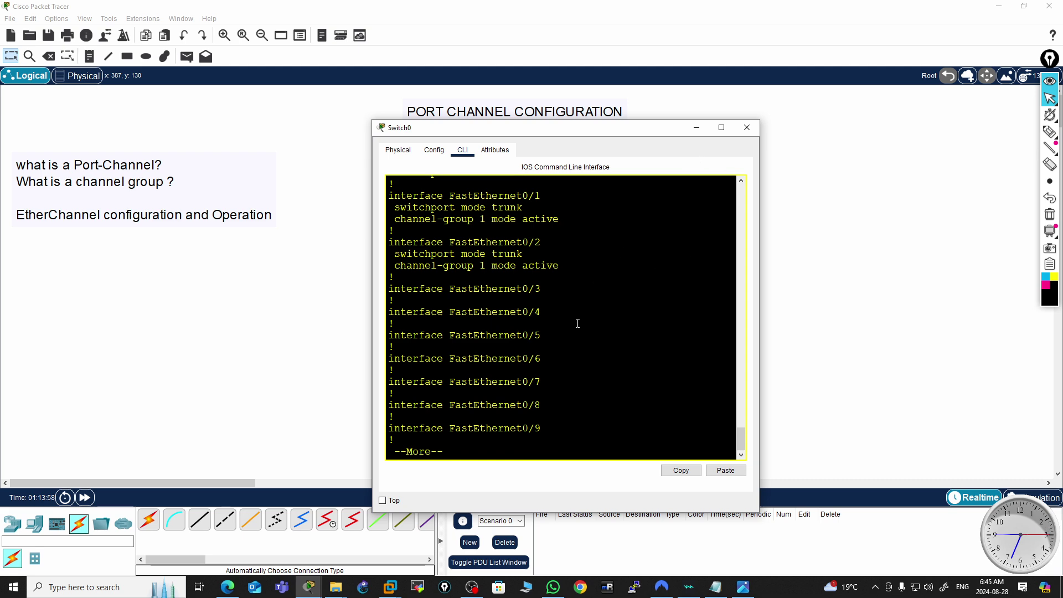
{"action": "key", "text": "q"}
{"action": "key", "text": "Return"}
{"action": "key", "text": "Return"}
{"action": "key", "text": "Return"}
{"action": "key", "text": "Return"}
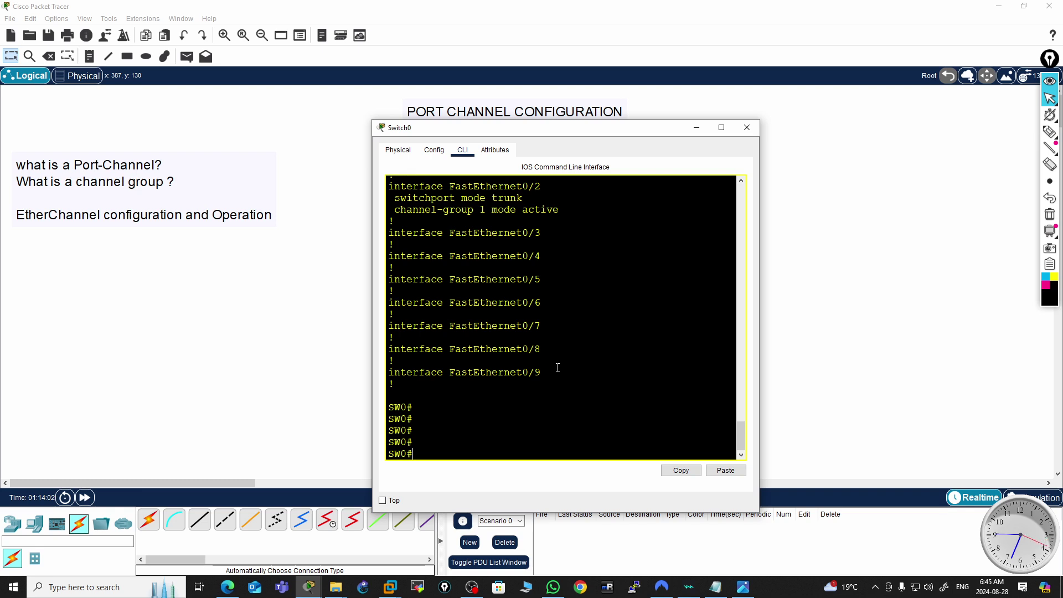
- Enter global configuration mode on Switch0 with conf t
{"action": "type", "text": "conf t"}
{"action": "key", "text": "Return"}
{"action": "key", "text": "Return"}
{"action": "key", "text": "Return"}
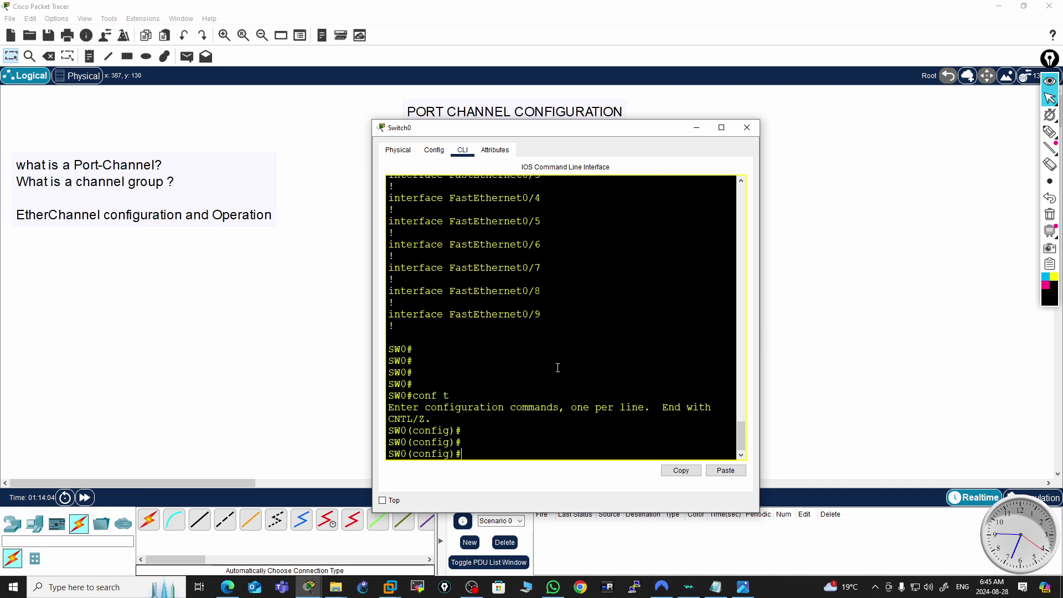
- Try to remove the port channel on Switch0 with no port-channel 1 and query the options of that command
{"action": "type", "text": "no po"}
{"action": "key", "text": "Tab"}
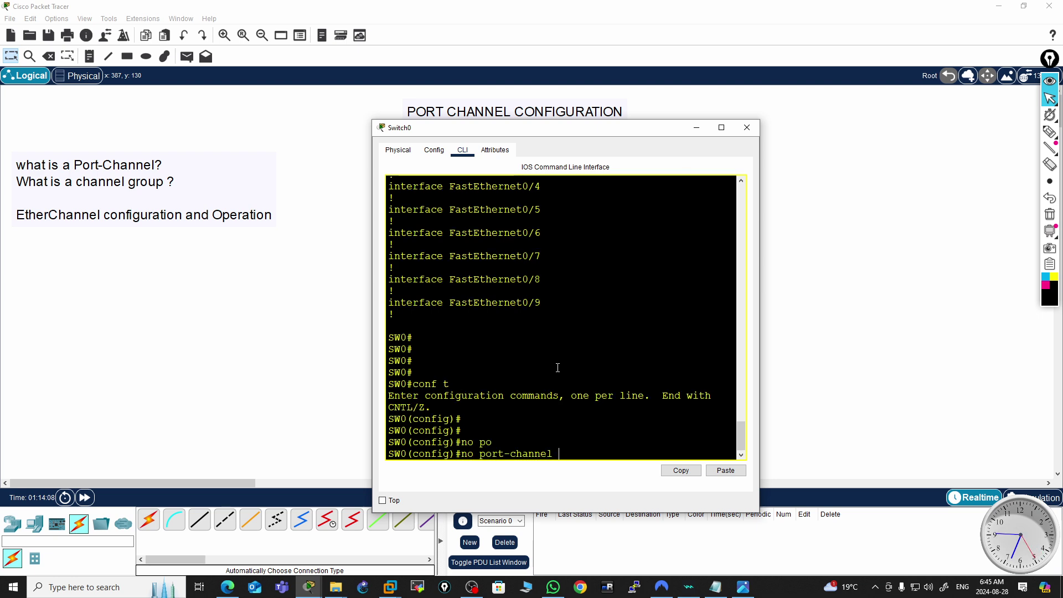
{"action": "type", "text": "1"}
{"action": "key", "text": "Return"}
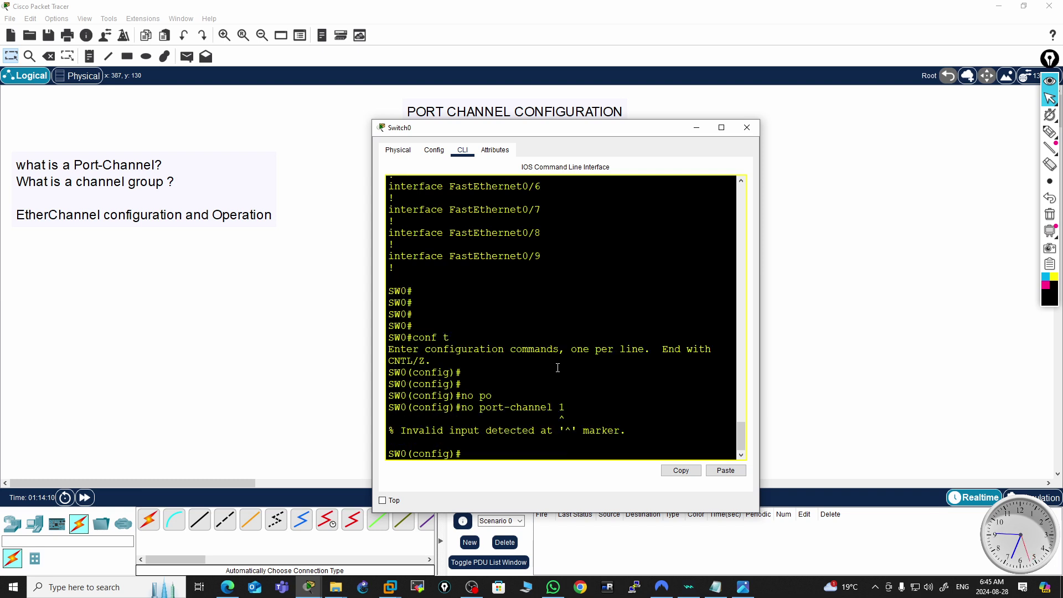
{"action": "key", "text": "Up"}
{"action": "type", "text": "?"}
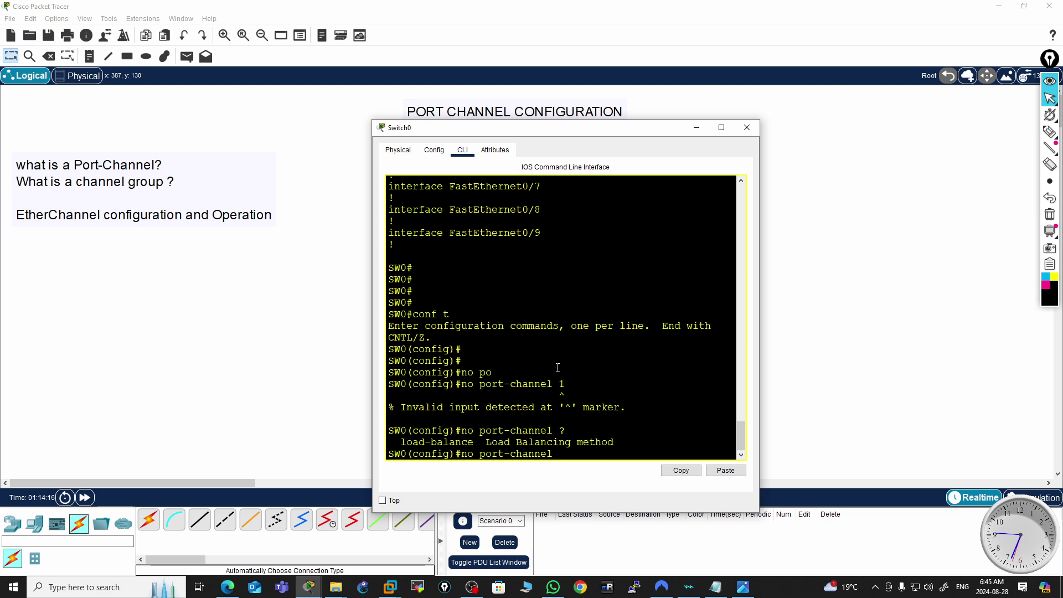
{"action": "key", "text": "BackSpace"}
{"action": "key", "text": "BackSpace"}
{"action": "key", "text": "BackSpace"}
{"action": "key", "text": "BackSpace"}
{"action": "key", "text": "BackSpace"}
{"action": "key", "text": "BackSpace"}
{"action": "key", "text": "BackSpace"}
{"action": "key", "text": "BackSpace"}
{"action": "key", "text": "BackSpace"}
{"action": "key", "text": "BackSpace"}
{"action": "key", "text": "BackSpace"}
{"action": "key", "text": "BackSpace"}
{"action": "key", "text": "BackSpace"}
- Delete the port-channel interface on Switch0 with no interface port-channel 1
{"action": "type", "text": "no int"}
{"action": "key", "text": "Tab"}
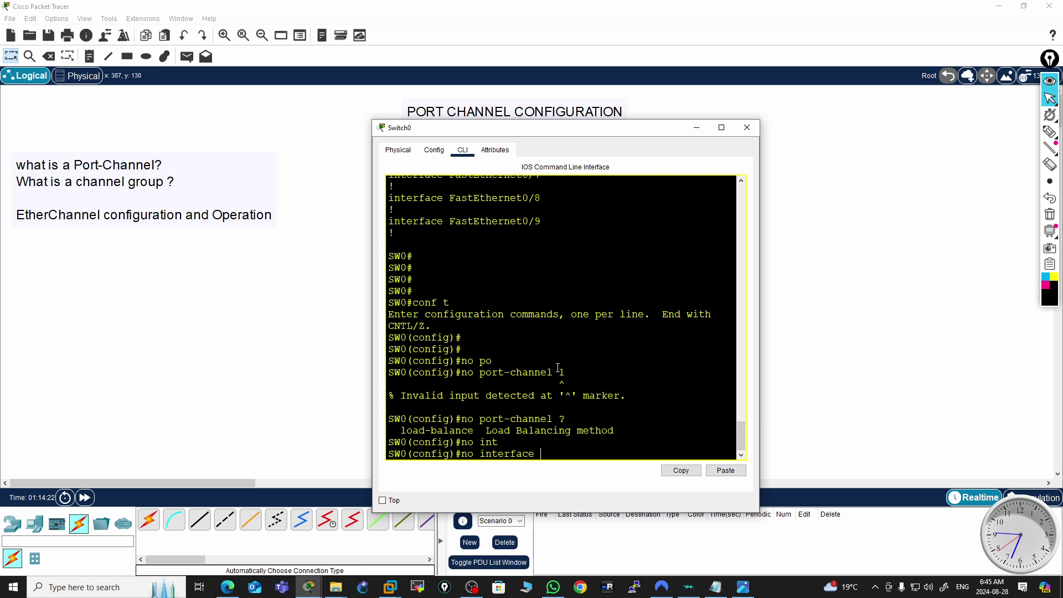
{"action": "type", "text": "po"}
{"action": "key", "text": "Tab"}
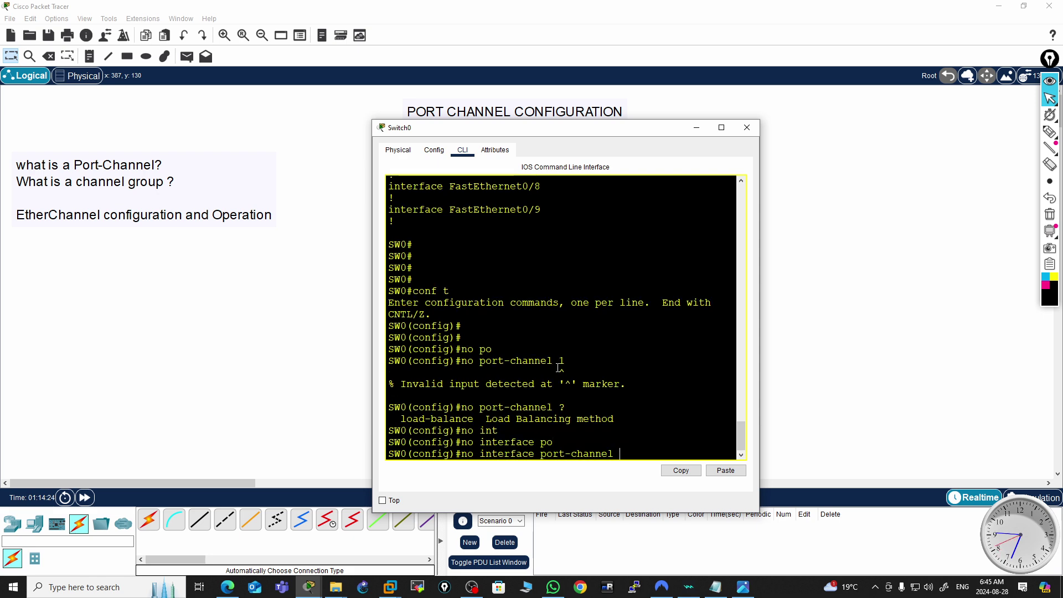
{"action": "type", "text": "1"}
{"action": "key", "text": "Return"}
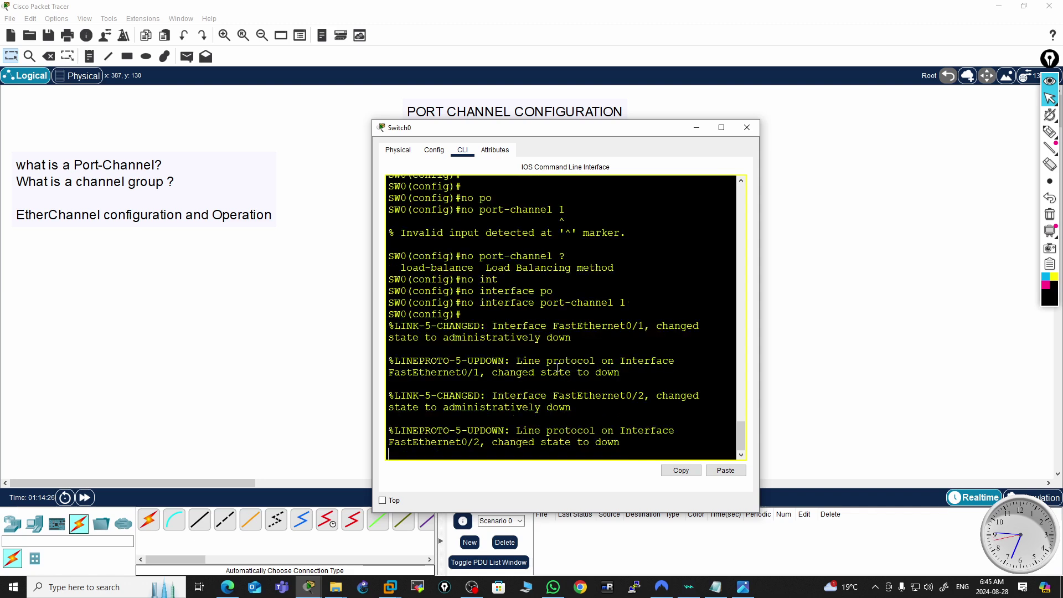
{"action": "key", "text": "Return"}
{"action": "key", "text": "Return"}
{"action": "key", "text": "Return"}
{"action": "key", "text": "Return"}
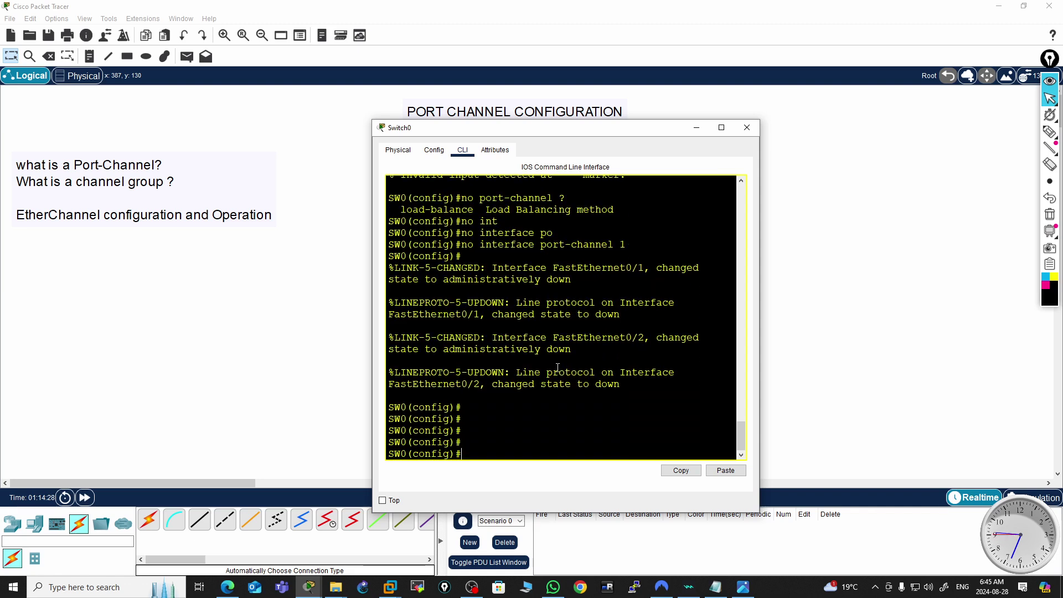
- Remove the switchport mode setting from the interface range f0/1-2 on Switch0 with no switchport mode
{"action": "type", "text": "int ra"}
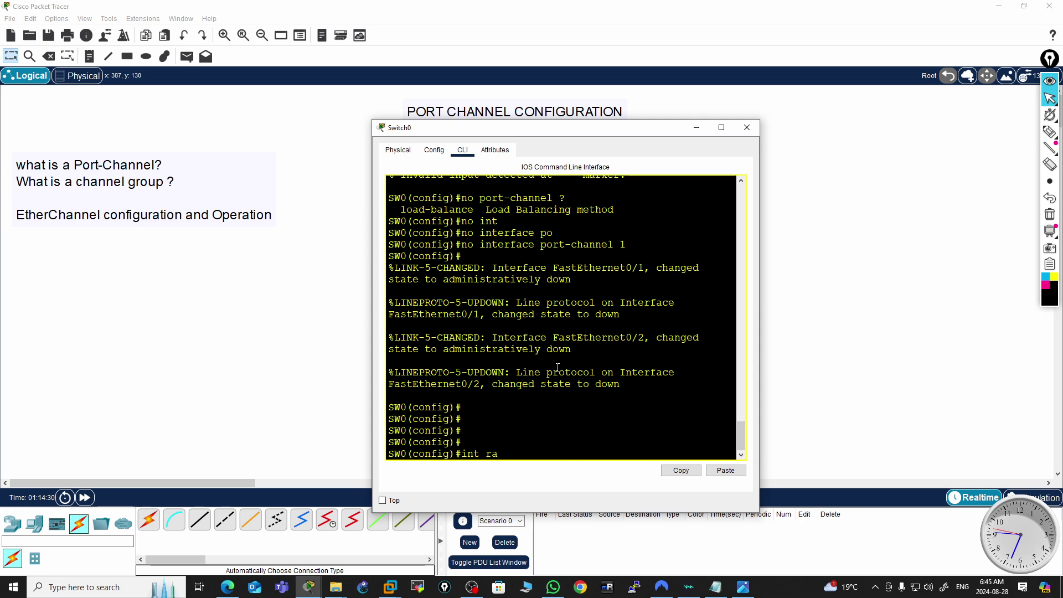
{"action": "key", "text": "Tab"}
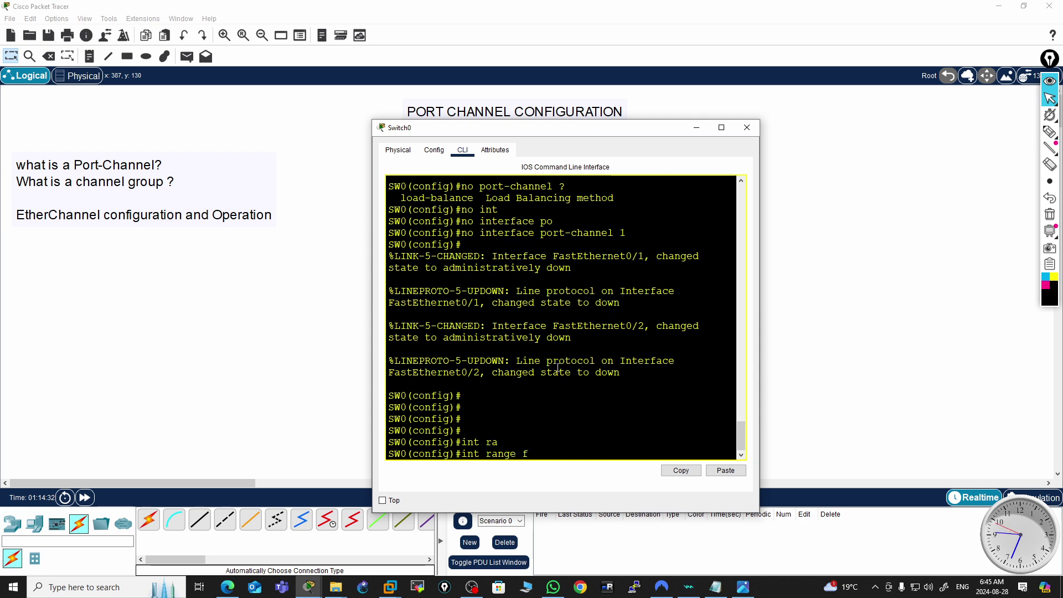
{"action": "type", "text": "f0"}
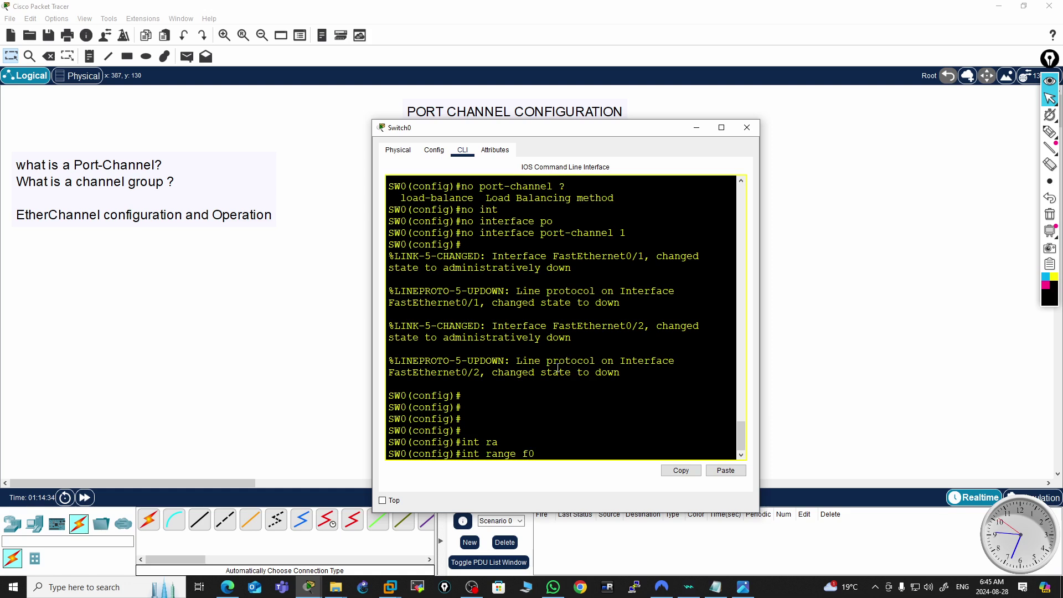
{"action": "type", "text": "/1-2"}
{"action": "key", "text": "Return"}
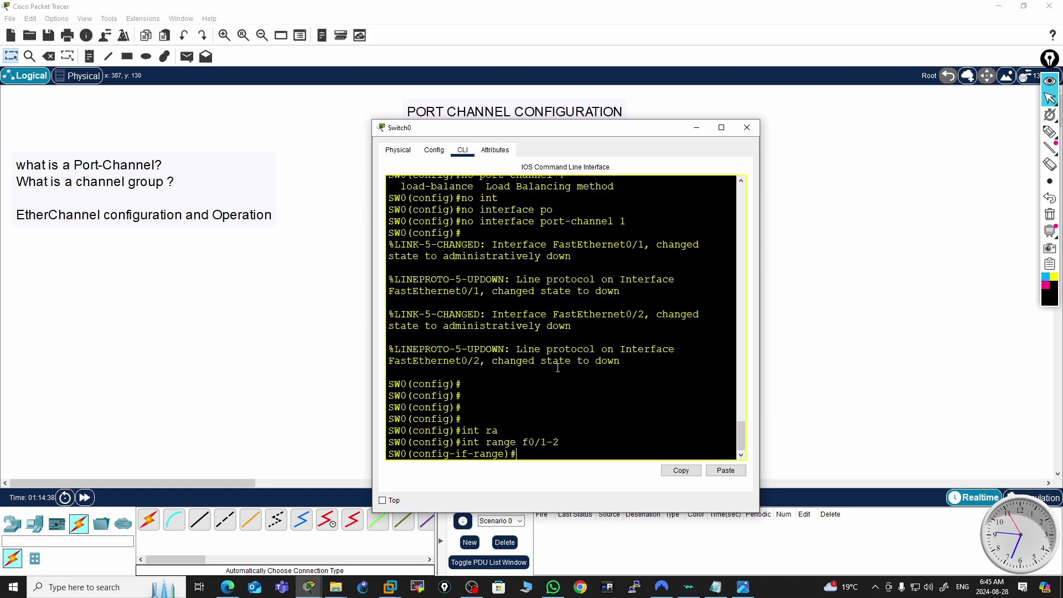
{"action": "type", "text": "no s"}
{"action": "type", "text": "wi"}
{"action": "key", "text": "Tab"}
{"action": "type", "text": "mo"}
{"action": "key", "text": "Tab"}
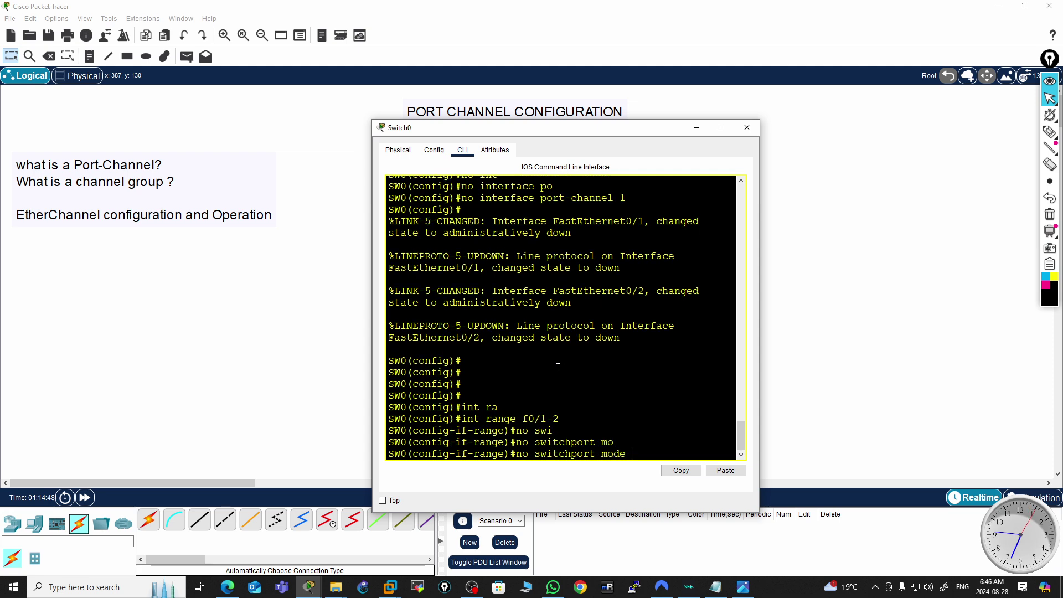
{"action": "type", "text": "tr"}
{"action": "key", "text": "Tab"}
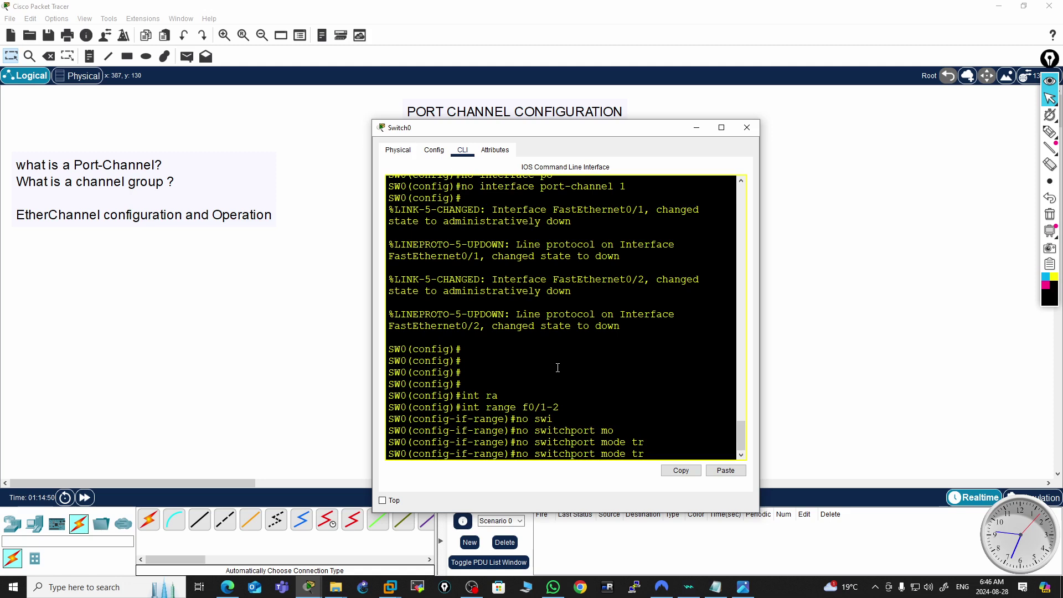
{"action": "key", "text": "BackSpace"}
{"action": "key", "text": "Return"}
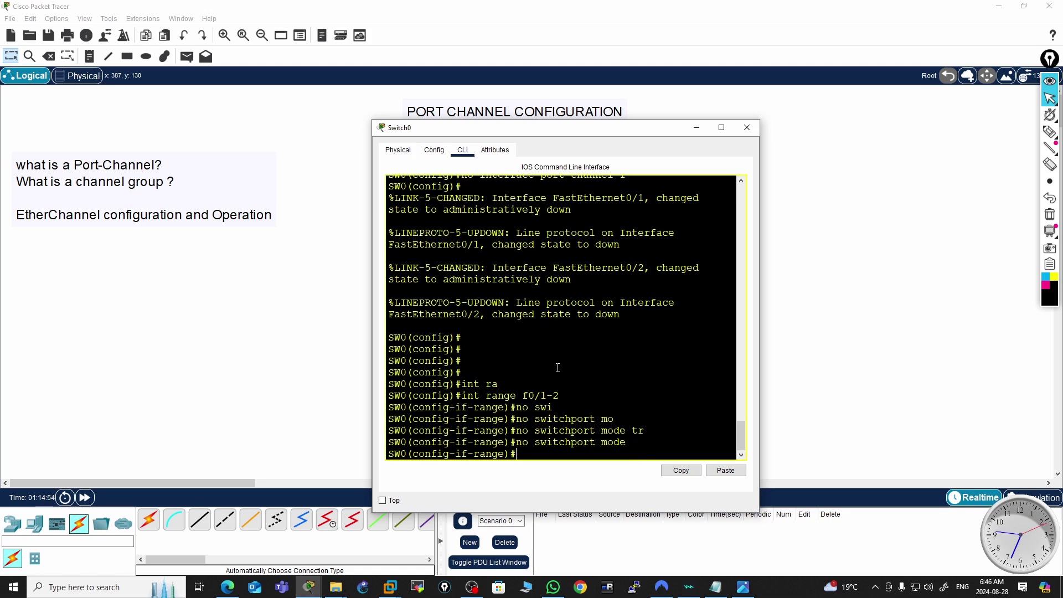
- Shut down the selected interface range on Switch0 and return to privileged EXEC mode
{"action": "type", "text": "shut"}
{"action": "key", "text": "Return"}
{"action": "key", "text": "ctrl+z"}
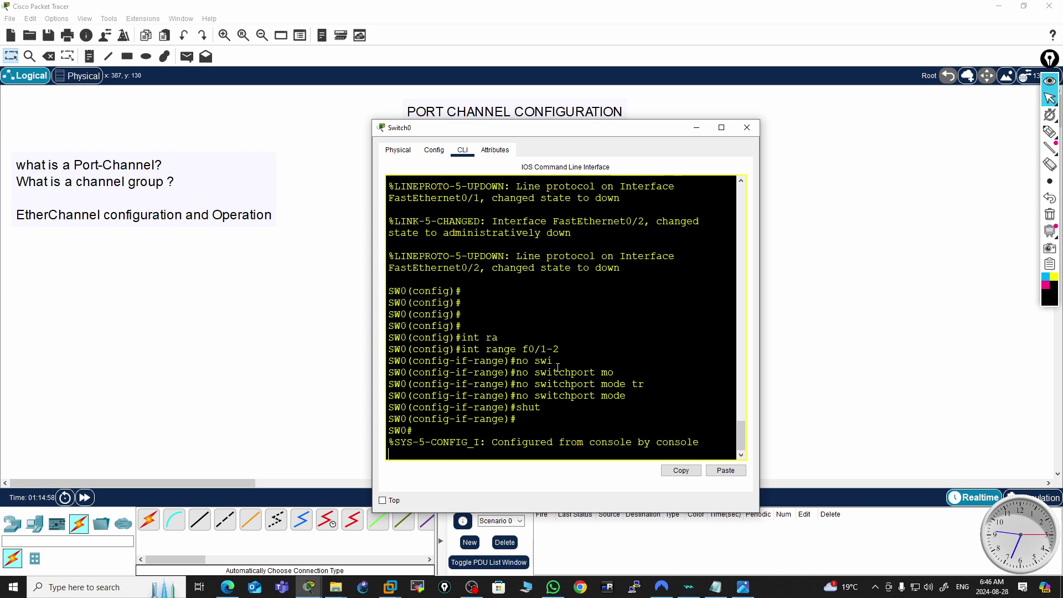
- Check the FastEthernet interfaces in Switch0's running configuration with sh run, then minimize the switch's window
{"action": "key", "text": "Return"}
{"action": "key", "text": "Return"}
{"action": "key", "text": "Return"}
{"action": "key", "text": "Return"}
{"action": "key", "text": "Return"}
{"action": "key", "text": "Return"}
{"action": "type", "text": "sh run"}
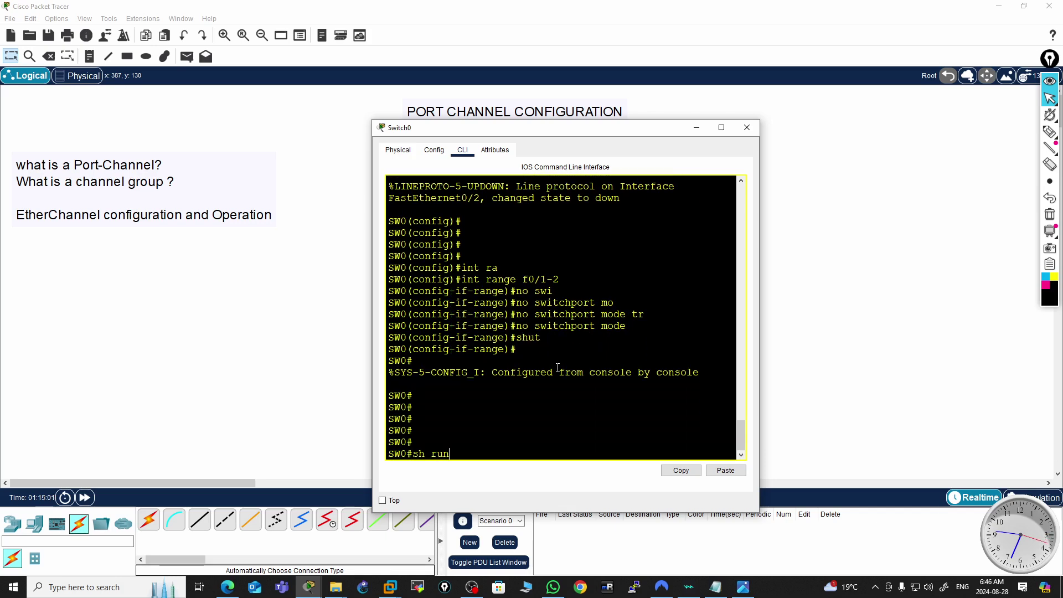
{"action": "key", "text": "Return"}
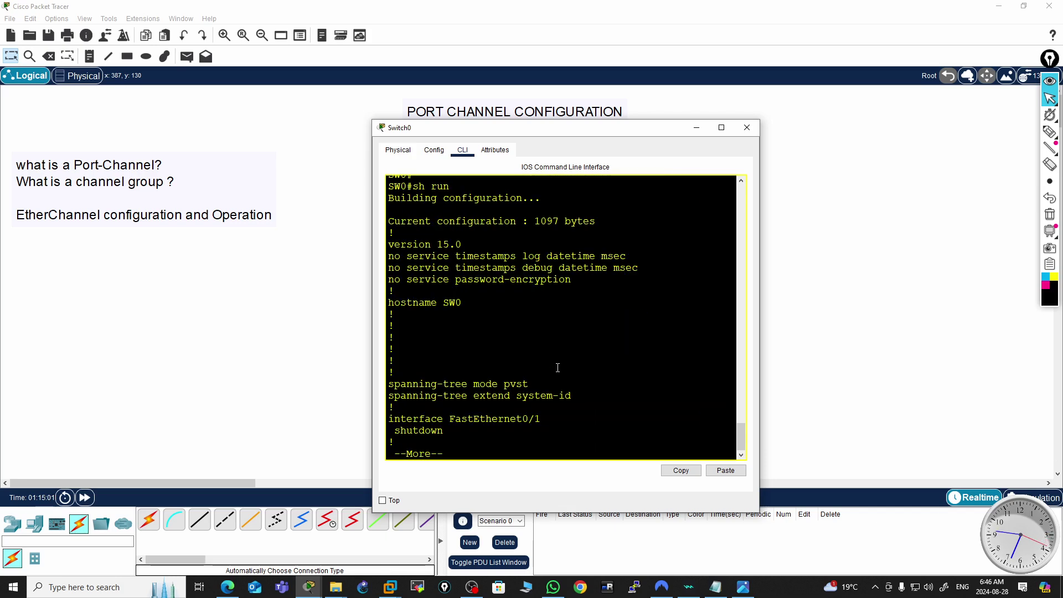
{"action": "key", "text": "space"}
{"action": "scroll", "coordinate": [618, 330], "scroll_direction": "up", "scroll_amount": 1}
{"action": "scroll", "coordinate": [618, 330], "scroll_direction": "up", "scroll_amount": 1}
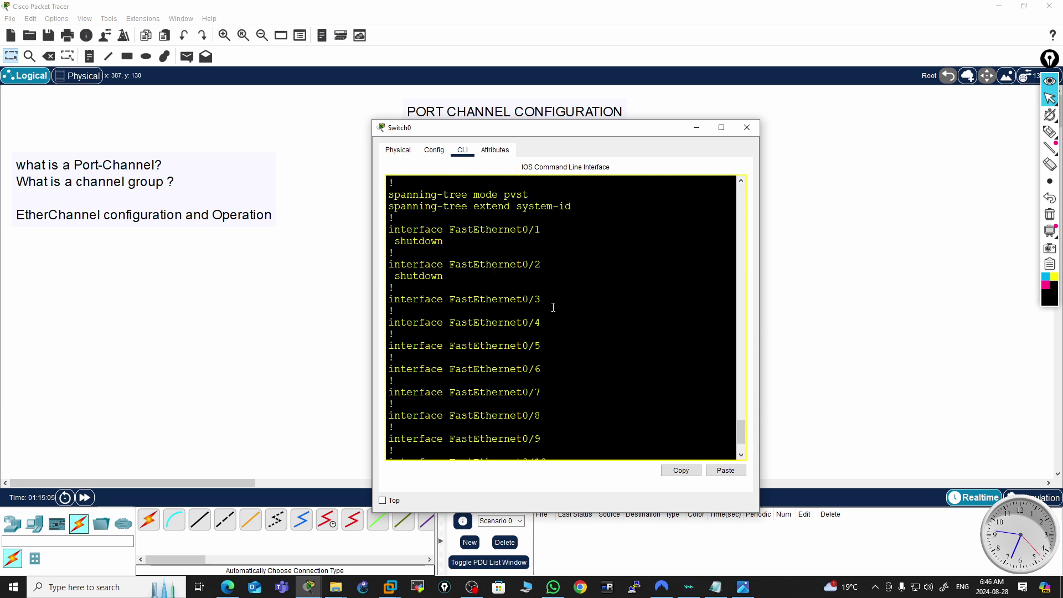
{"action": "scroll", "coordinate": [553, 308], "scroll_direction": "up", "scroll_amount": 2}
{"action": "scroll", "coordinate": [554, 305], "scroll_direction": "down", "scroll_amount": 4}
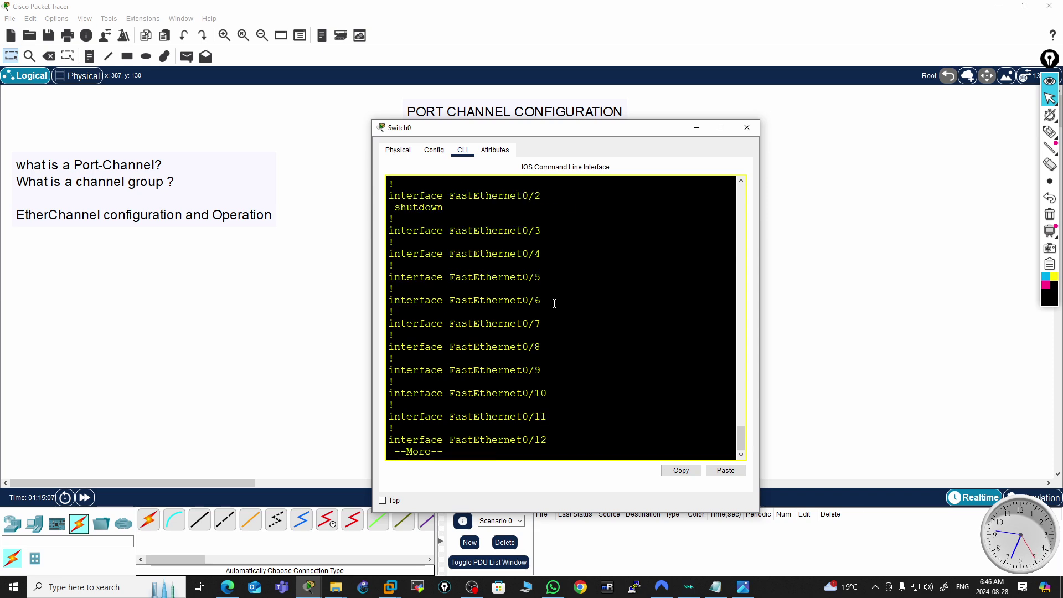
{"action": "key", "text": "space"}
{"action": "left_click", "coordinate": [697, 128]}
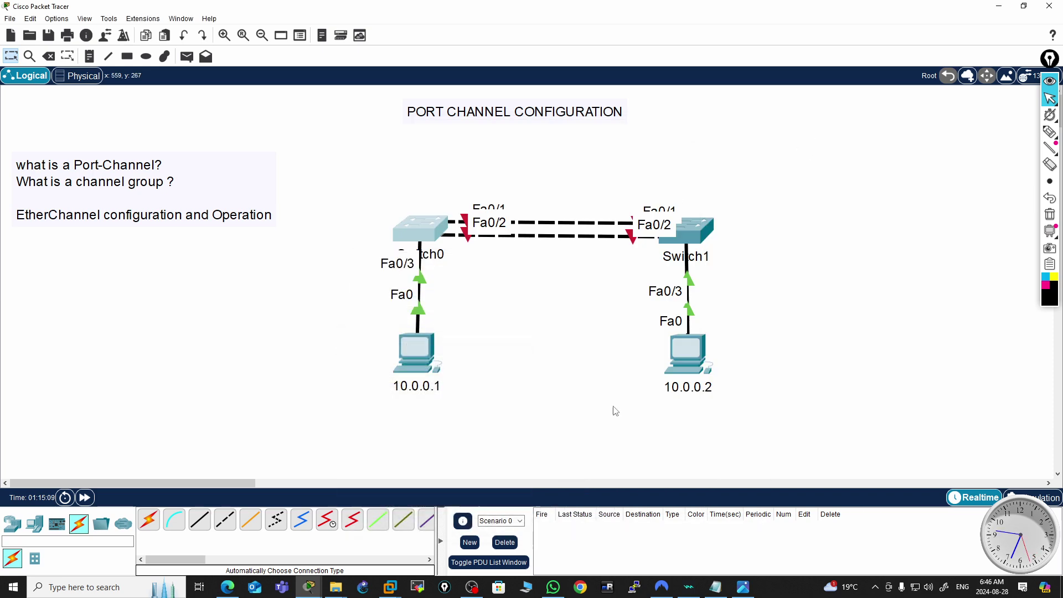
- Open Switch1's command line and enter global configuration mode with conf t
{"action": "left_click", "coordinate": [694, 232]}
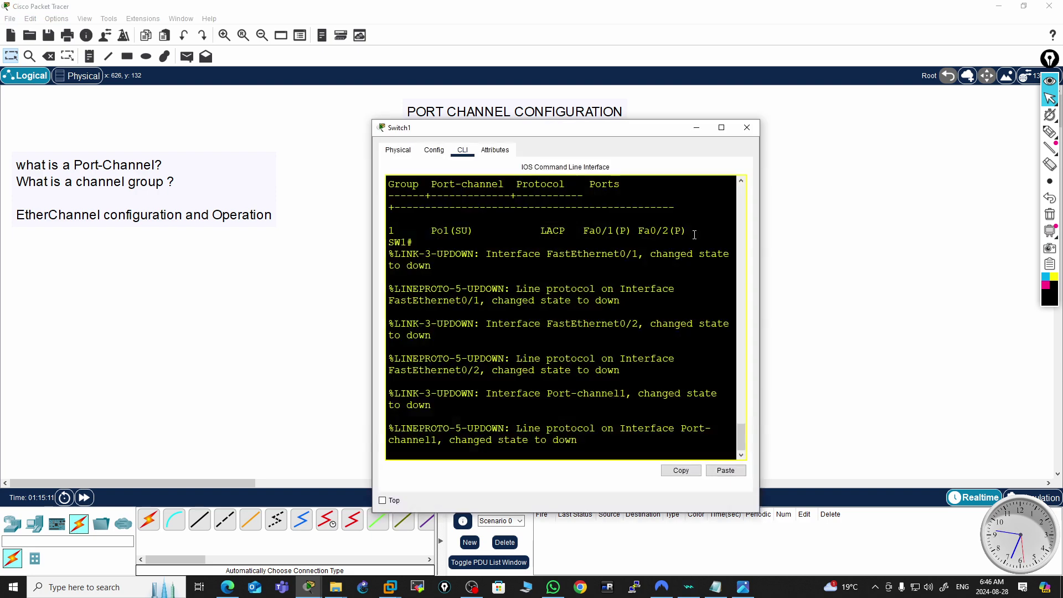
{"action": "key", "text": "Return"}
{"action": "key", "text": "Return"}
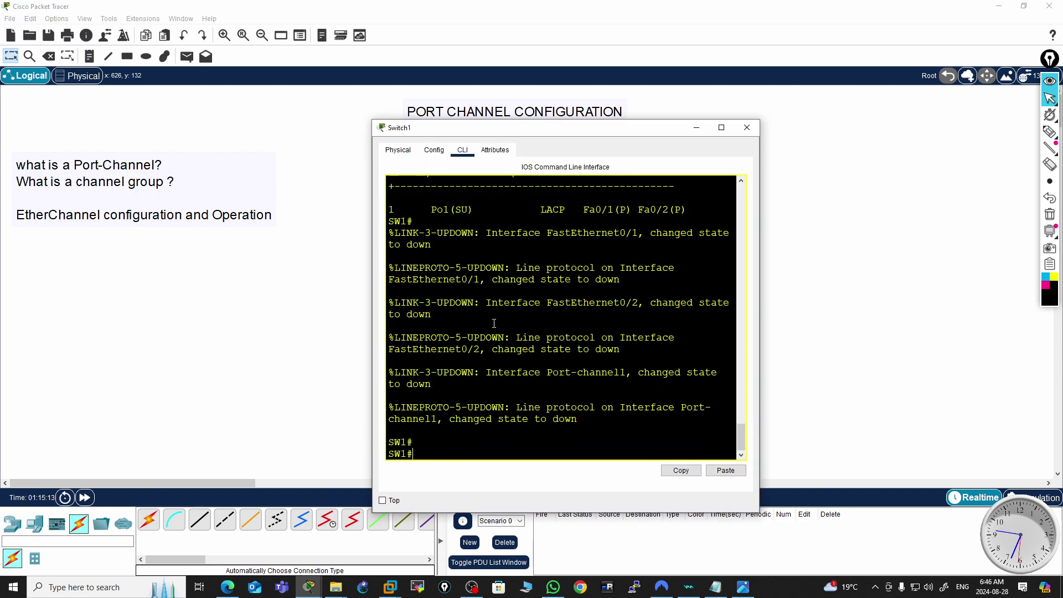
{"action": "key", "text": "Return"}
{"action": "key", "text": "Return"}
{"action": "key", "text": "Return"}
{"action": "key", "text": "Return"}
{"action": "type", "text": "conf t"}
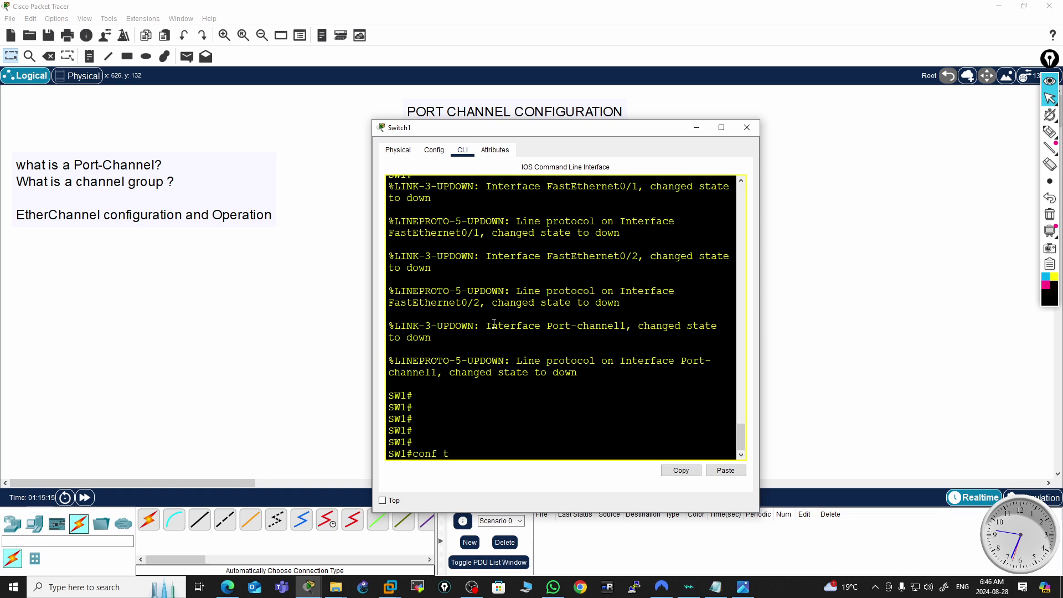
{"action": "key", "text": "Return"}
{"action": "key", "text": "Return"}
{"action": "key", "text": "Return"}
{"action": "key", "text": "Return"}
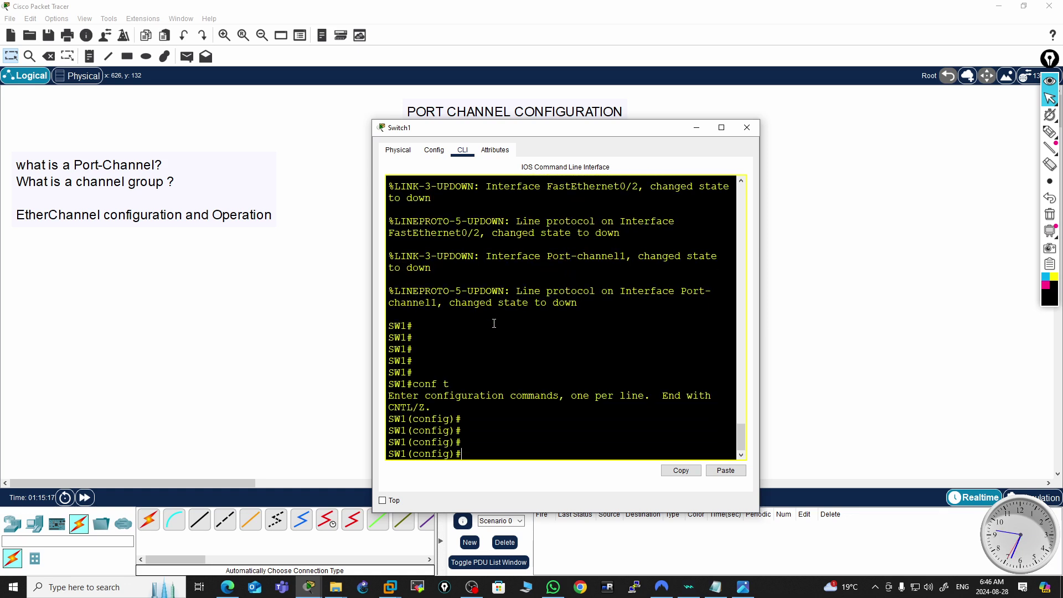
- Delete the port-channel interface on Switch1 with no interface port-channel 1
{"action": "type", "text": "no in"}
{"action": "key", "text": "Tab"}
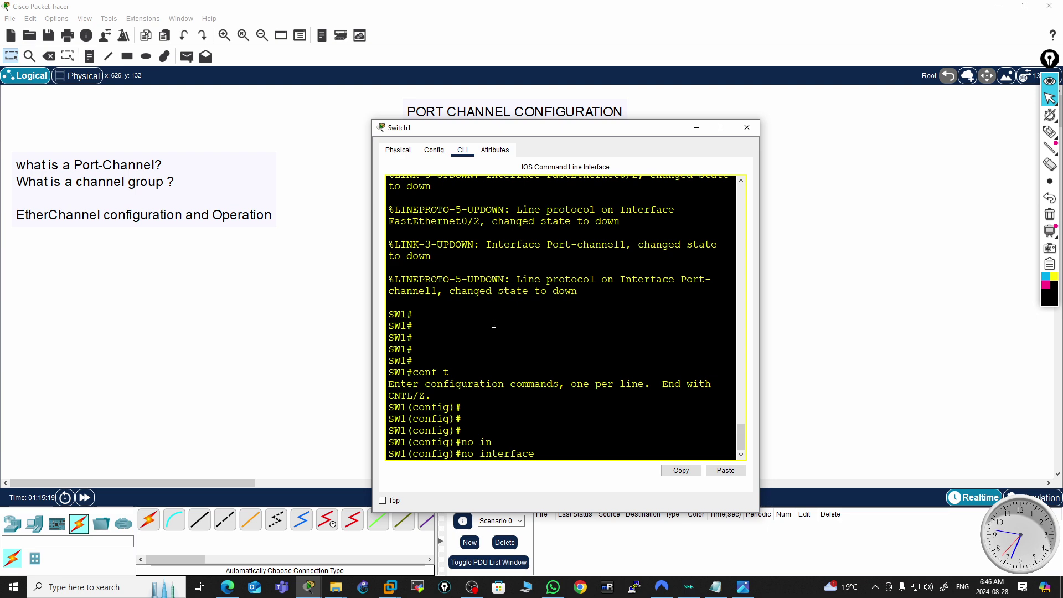
{"action": "type", "text": "po"}
{"action": "key", "text": "Tab"}
{"action": "type", "text": "1"}
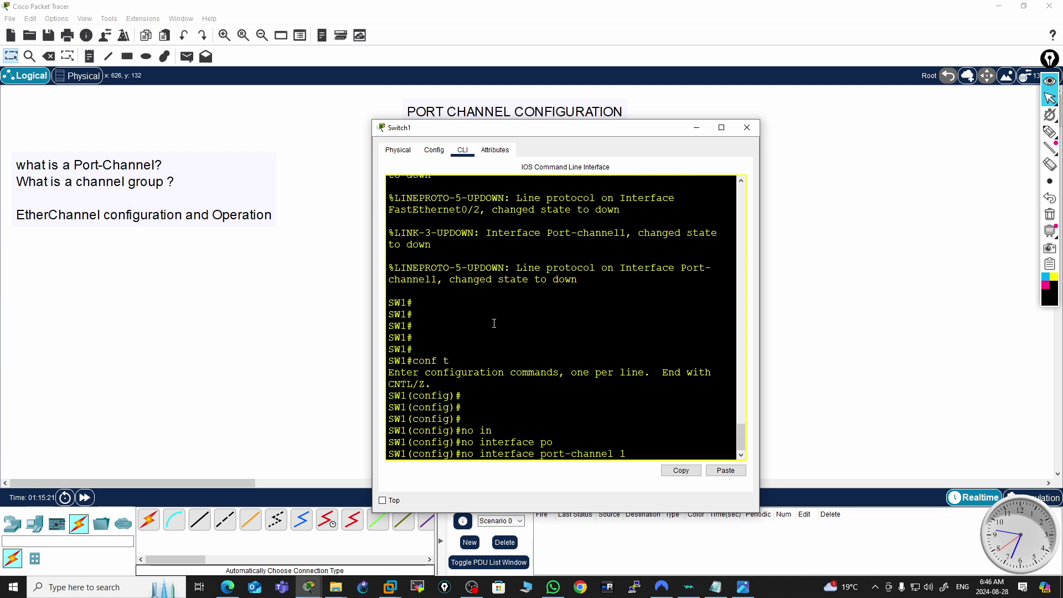
{"action": "key", "text": "Return"}
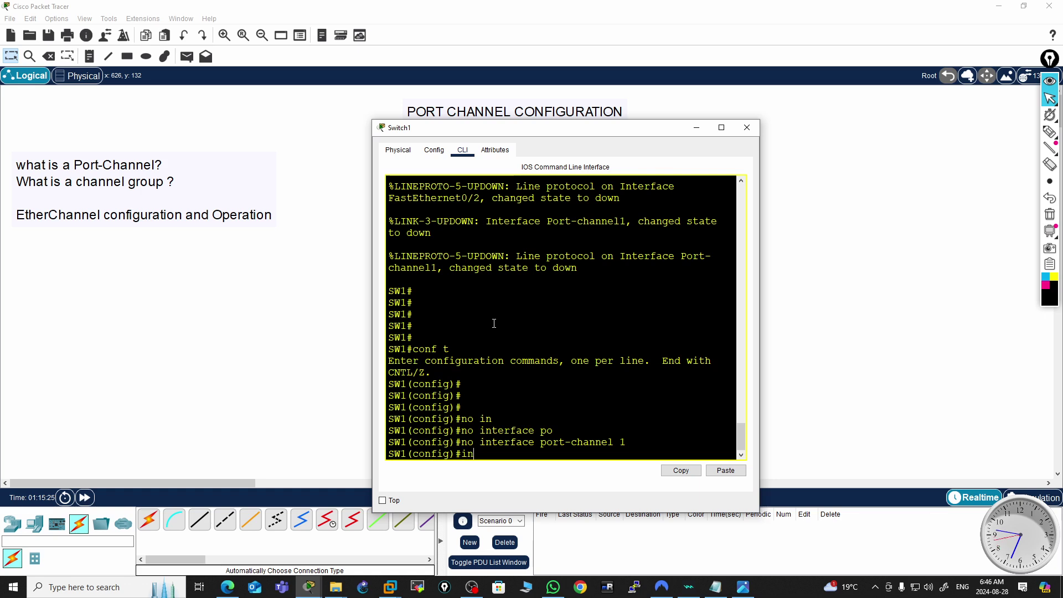
- Remove the switchport mode setting from interface range f0/1-2 on Switch1 with no switchport mode
{"action": "type", "text": "int ra"}
{"action": "key", "text": "Tab"}
{"action": "type", "text": "f0"}
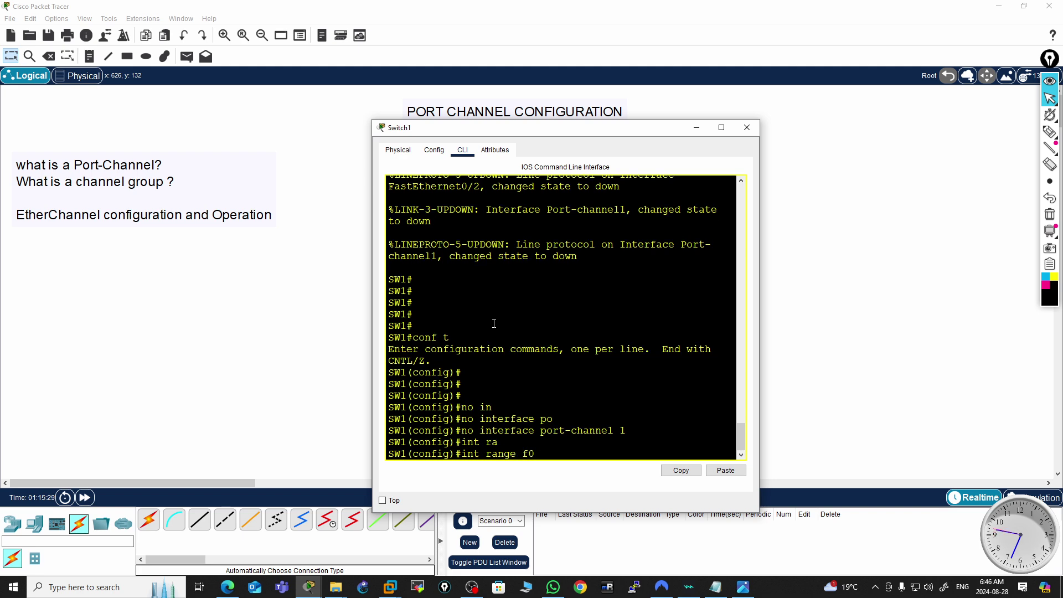
{"action": "type", "text": "/1-2"}
{"action": "key", "text": "Return"}
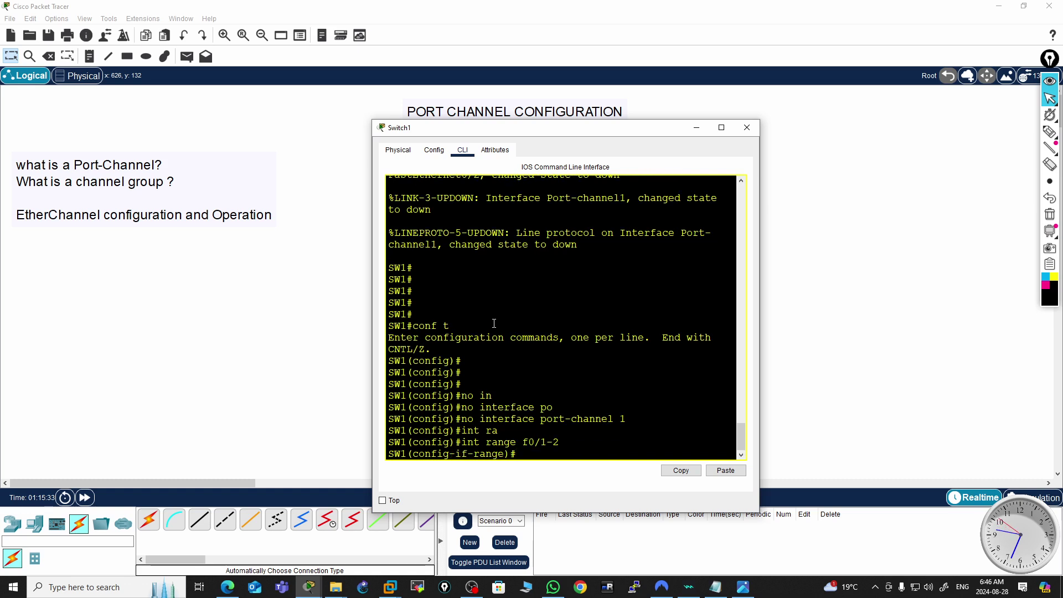
{"action": "key", "text": "Tab"}
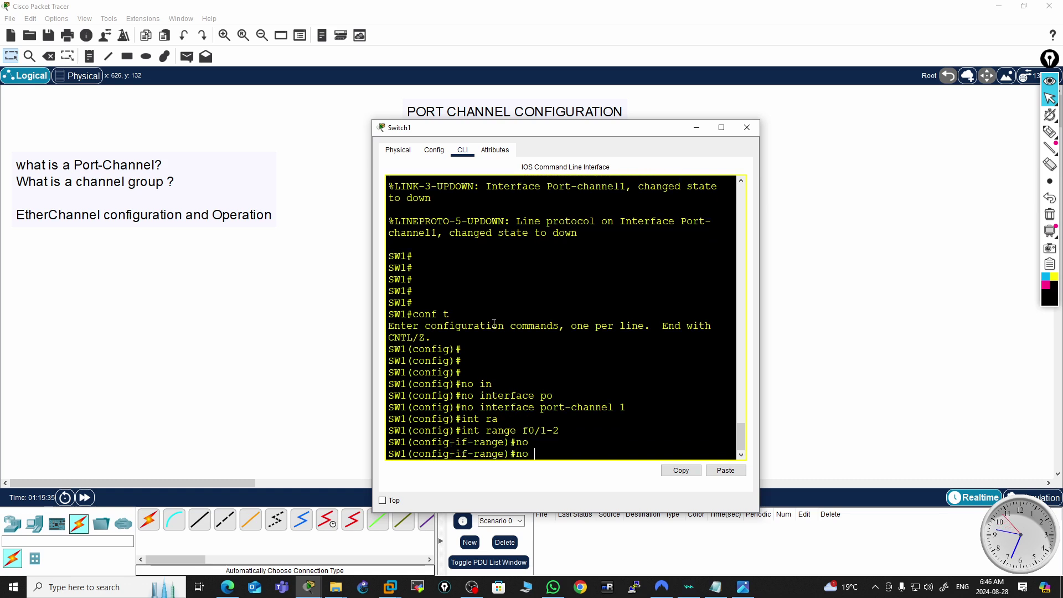
{"action": "type", "text": "swi"}
{"action": "key", "text": "Tab"}
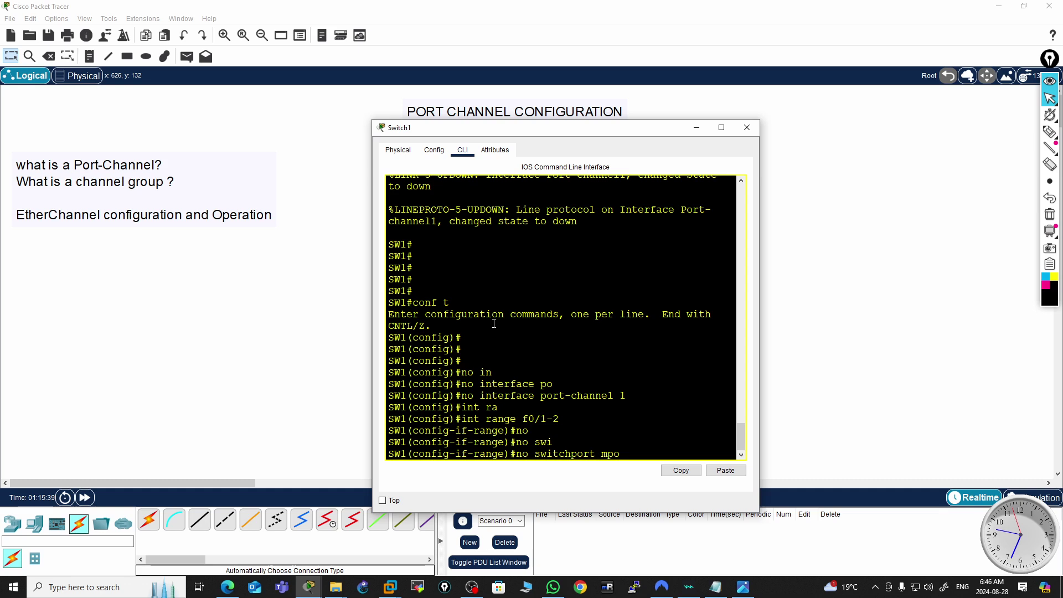
{"action": "key", "text": "Tab"}
{"action": "key", "text": "Return"}
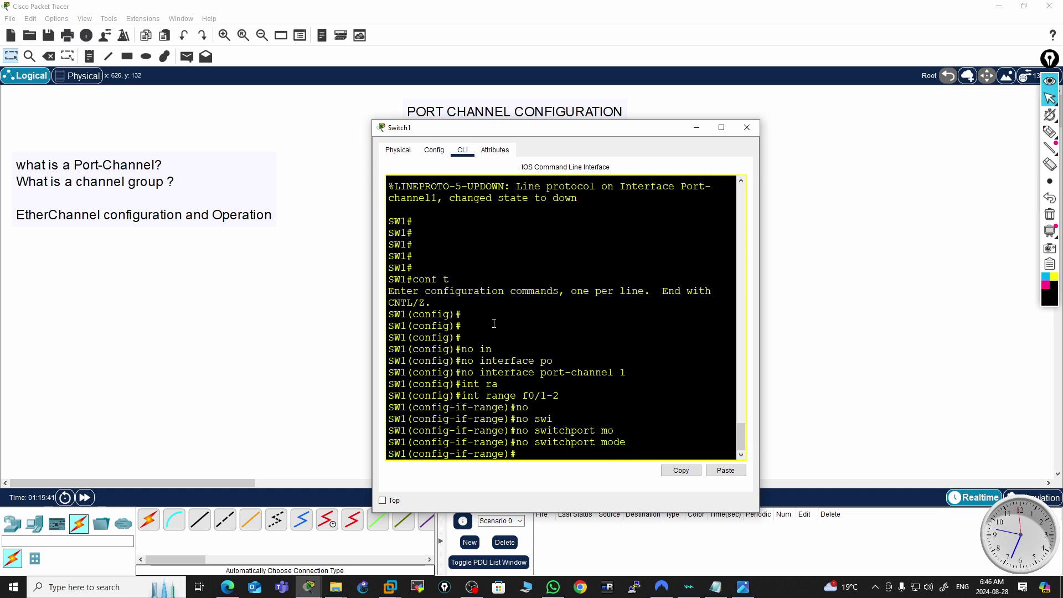
- Return Switch1 to privileged EXEC mode and save its configuration with wr
{"action": "key", "text": "ctrl+z"}
{"action": "type", "text": "wr"}
{"action": "key", "text": "Return"}
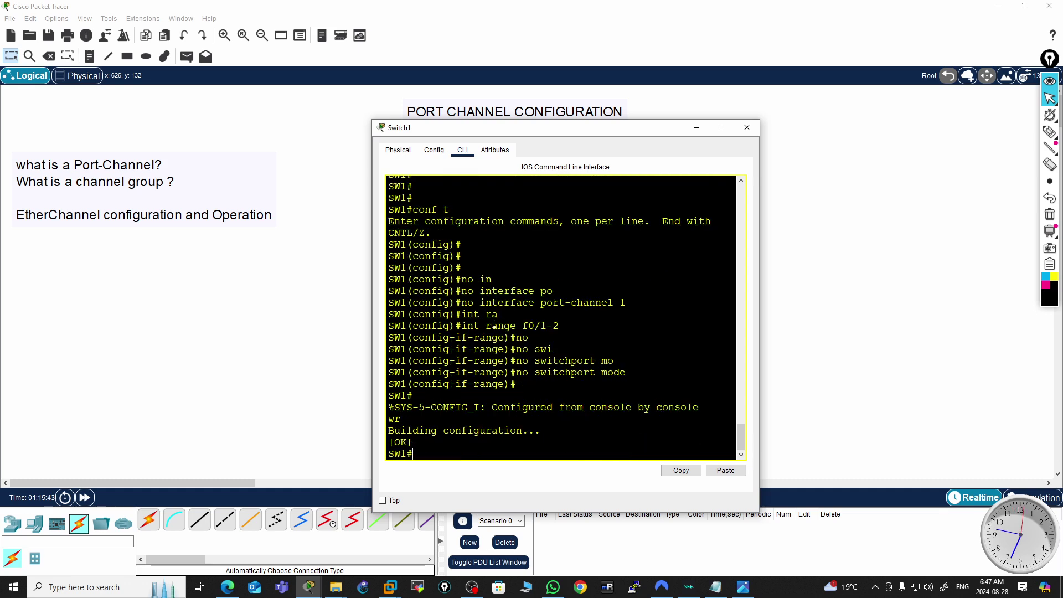
- Check the FastEthernet interfaces in Switch1's running configuration with sh run, then close the switch's window
{"action": "key", "text": "Return"}
{"action": "type", "text": "sh run"}
{"action": "key", "text": "Return"}
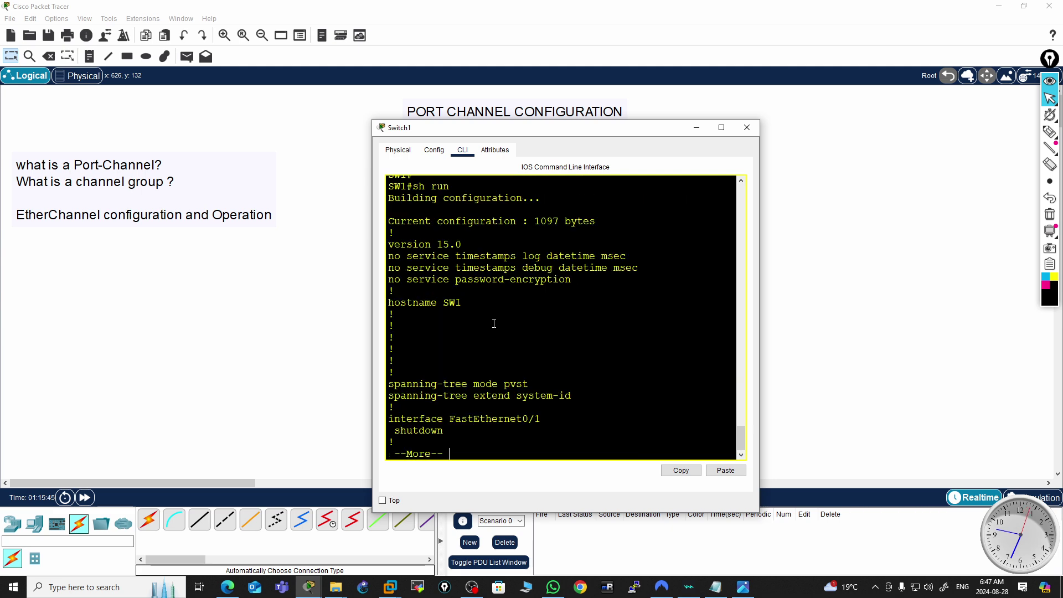
{"action": "key", "text": "space"}
{"action": "key", "text": "space"}
{"action": "scroll", "coordinate": [559, 283], "scroll_direction": "up", "scroll_amount": 13}
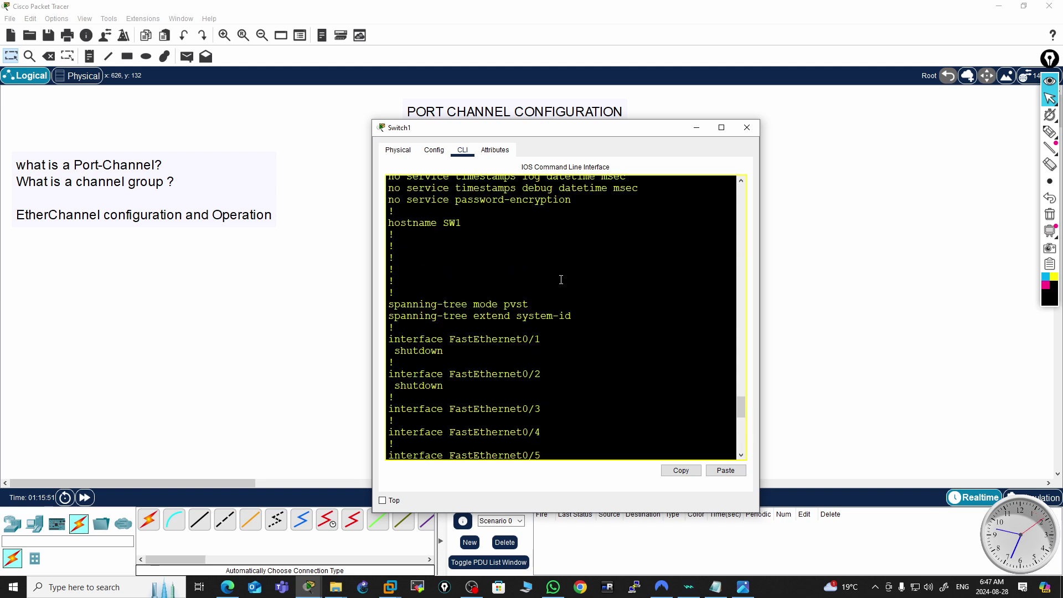
{"action": "left_click", "coordinate": [747, 127]}
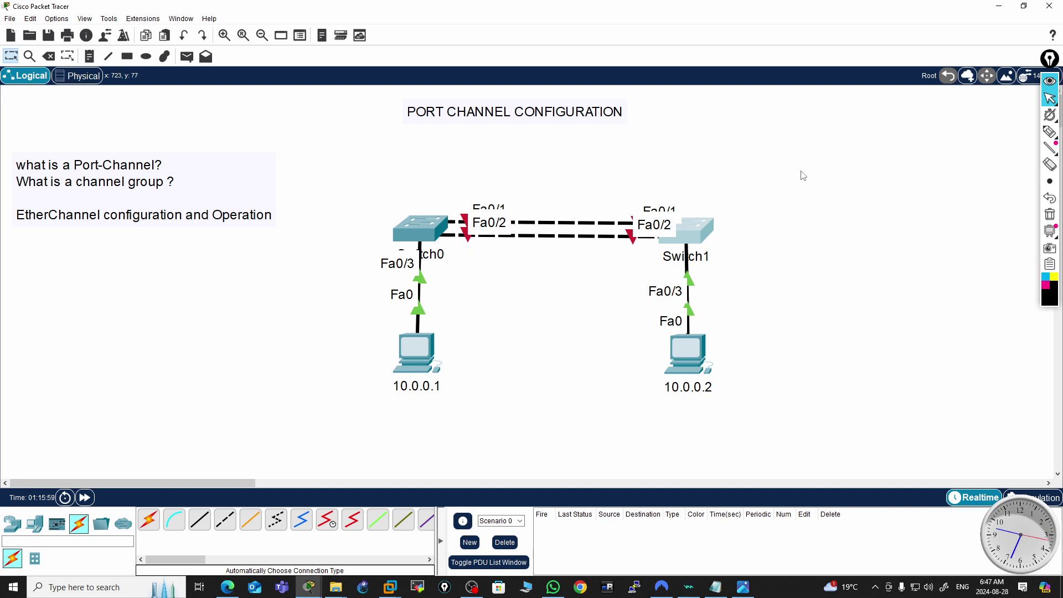
- Handwrite "PAgP" with the pen in the empty area above and beside Switch1, underline it twice, and return to the normal cursor
{"action": "left_click", "coordinate": [1052, 133]}
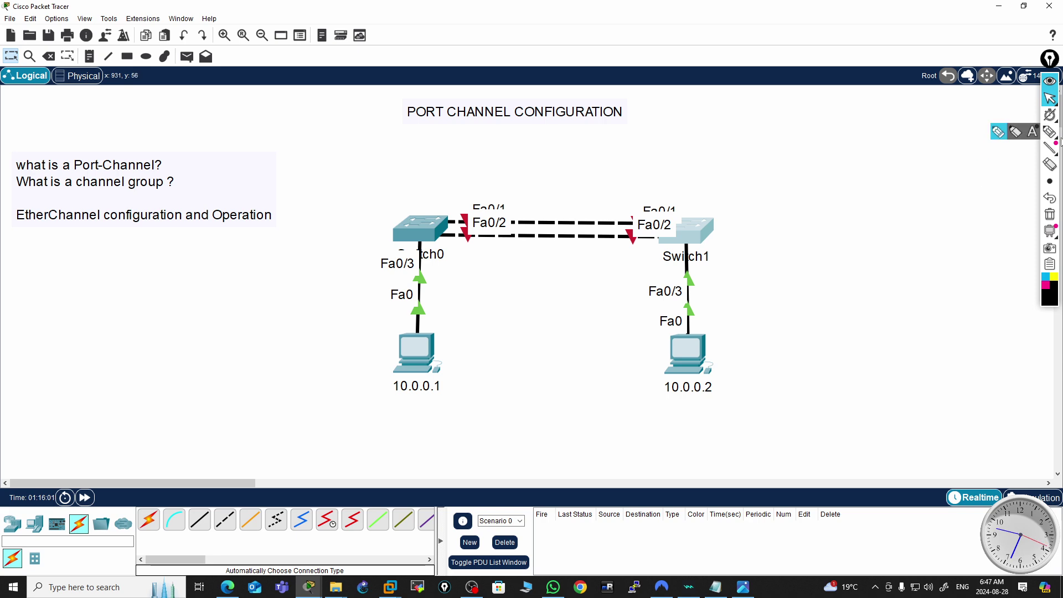
{"action": "left_click", "coordinate": [1056, 136]}
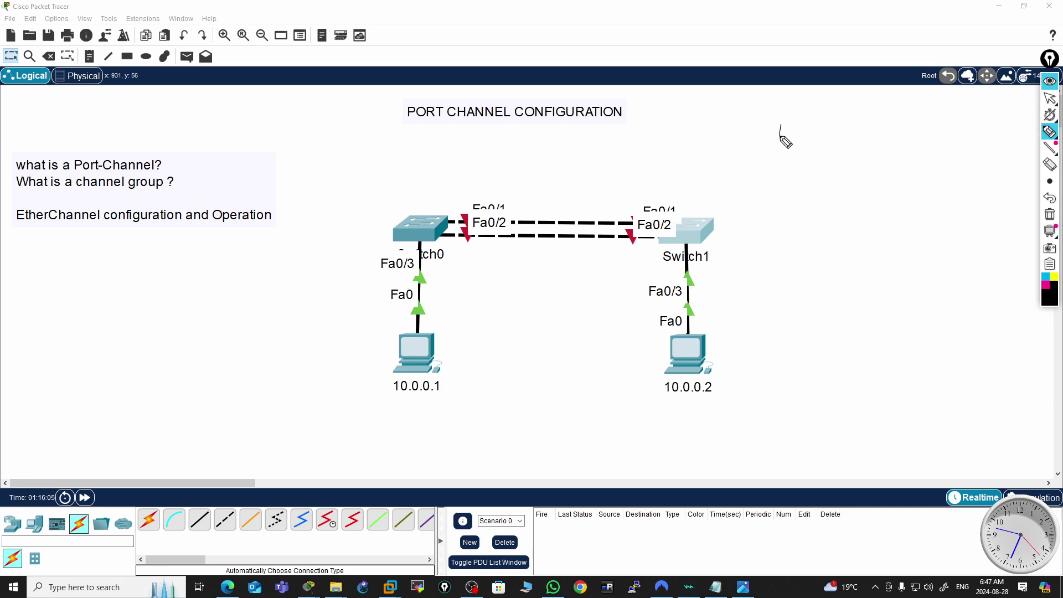
{"action": "mouse_move", "coordinate": [781, 125]}
{"action": "left_mouse_down"}
{"action": "mouse_move", "coordinate": [778, 180]}
{"action": "mouse_move", "coordinate": [784, 138]}
{"action": "left_mouse_up"}
{"action": "mouse_move", "coordinate": [807, 183]}
{"action": "left_mouse_down"}
{"action": "mouse_move", "coordinate": [823, 120]}
{"action": "mouse_move", "coordinate": [837, 166]}
{"action": "left_mouse_up"}
{"action": "mouse_move", "coordinate": [840, 148]}
{"action": "left_mouse_down"}
{"action": "mouse_move", "coordinate": [811, 157]}
{"action": "mouse_move", "coordinate": [849, 182]}
{"action": "left_mouse_up"}
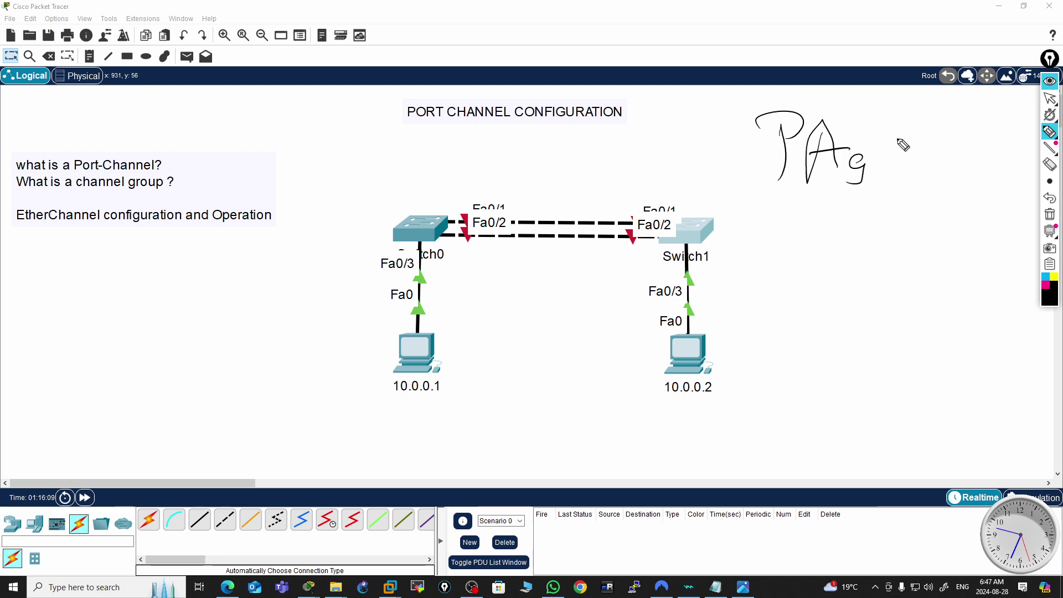
{"action": "left_click_drag", "start_coordinate": [895, 133], "coordinate": [878, 169]}
{"action": "left_click_drag", "start_coordinate": [870, 130], "coordinate": [880, 140]}
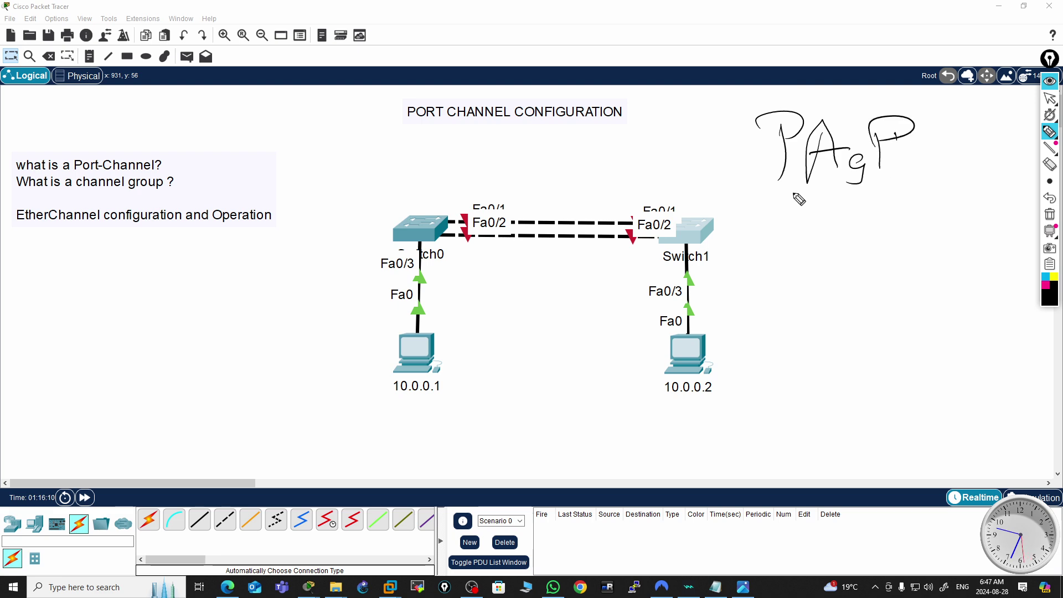
{"action": "left_click_drag", "start_coordinate": [755, 193], "coordinate": [889, 190]}
{"action": "left_click_drag", "start_coordinate": [763, 215], "coordinate": [897, 207]}
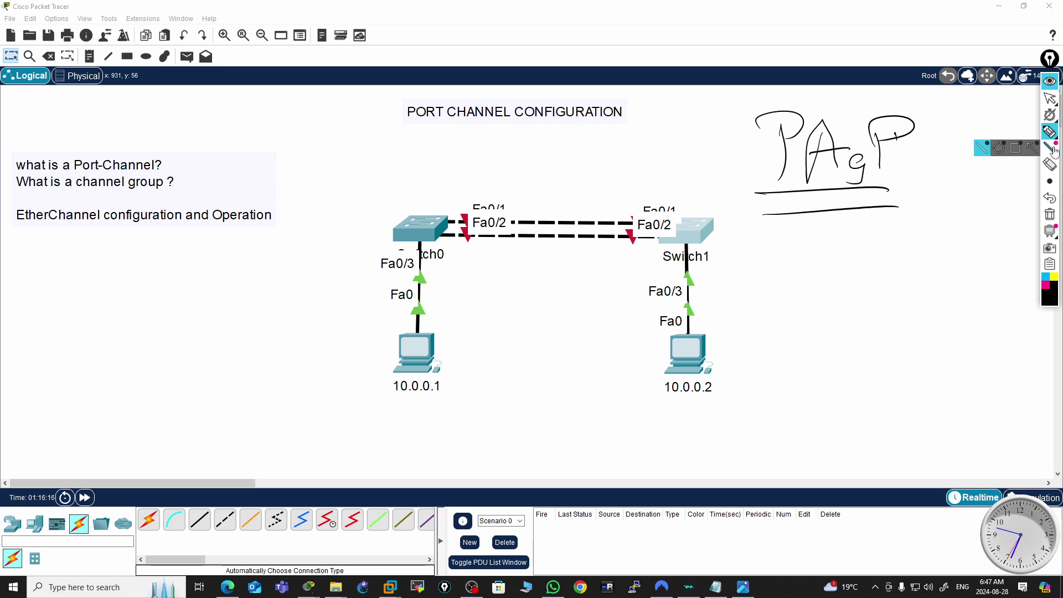
{"action": "mouse_move", "coordinate": [1052, 99]}
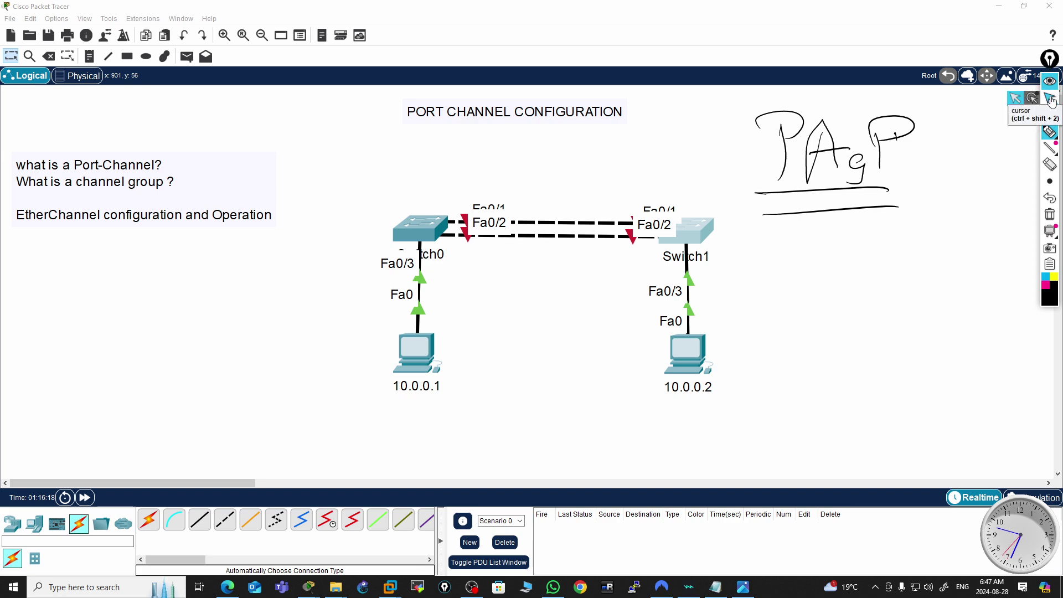
{"action": "left_click", "coordinate": [1051, 99]}
- Open Switch0's command line and break out of the paused configuration listing to an empty privileged EXEC prompt
{"action": "left_click", "coordinate": [420, 230]}
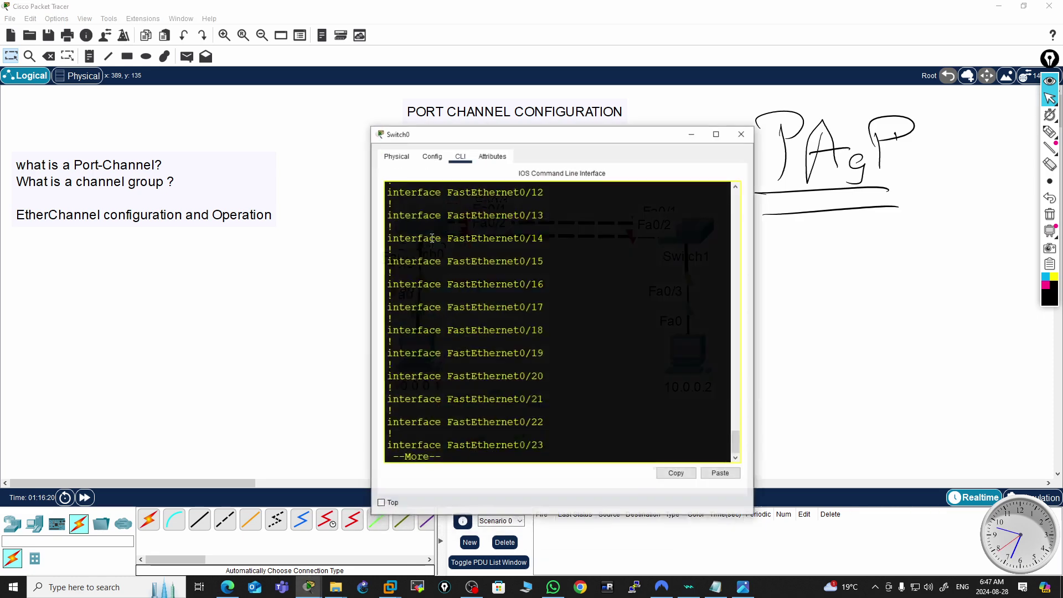
{"action": "key", "text": "ctrl+c"}
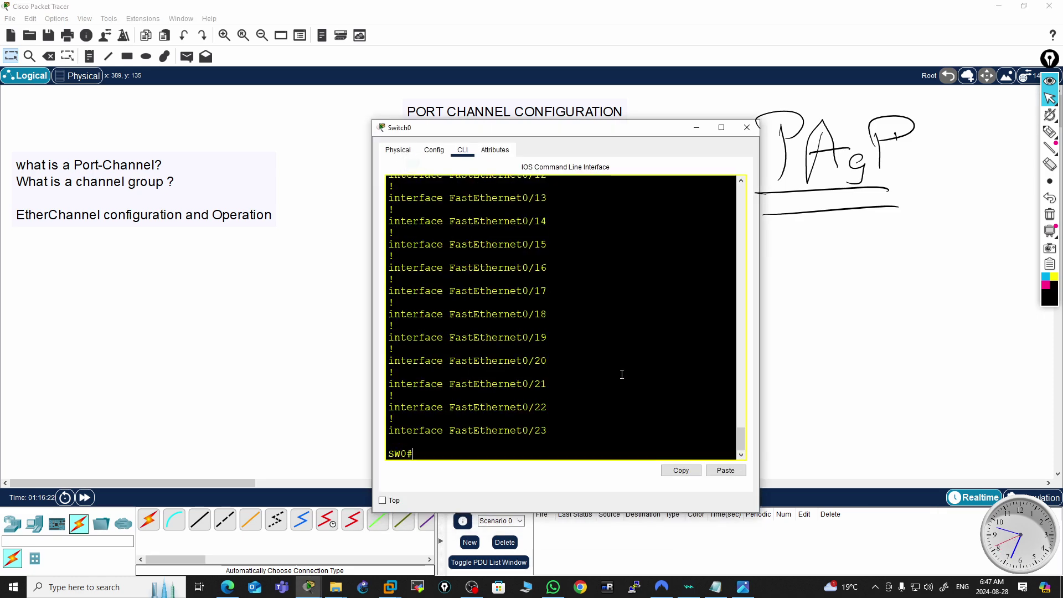
{"action": "key", "text": "Return"}
{"action": "key", "text": "Return"}
{"action": "key", "text": "Return"}
{"action": "key", "text": "Return"}
{"action": "key", "text": "Return"}
{"action": "key", "text": "Return"}
{"action": "key", "text": "Return"}
{"action": "key", "text": "Return"}
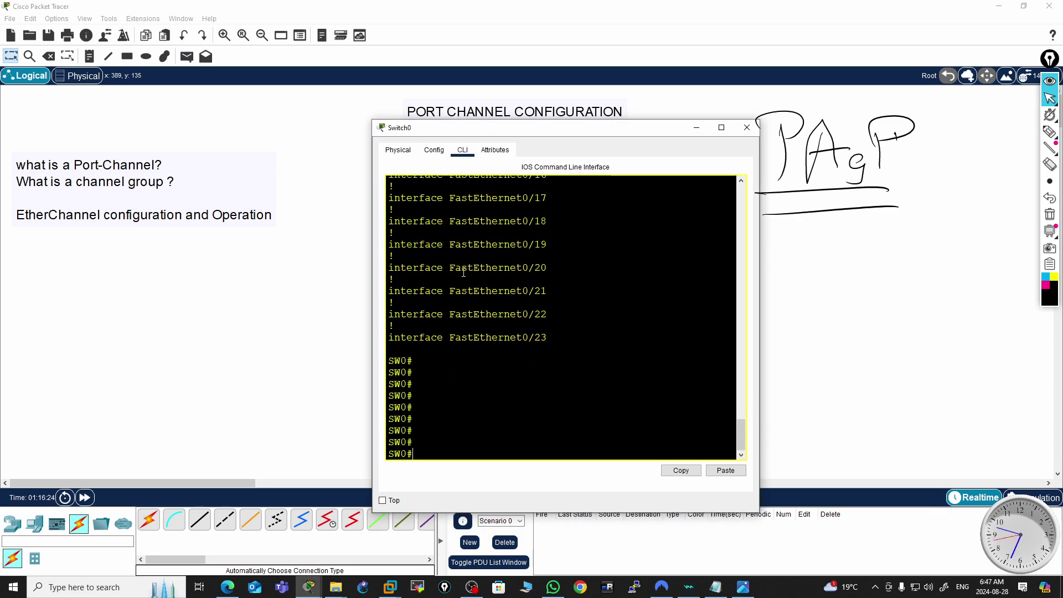
- Move Switch0's window aside to uncover Switch1 in the topology and enter global configuration mode with conf t
{"action": "left_click_drag", "start_coordinate": [663, 133], "coordinate": [439, 115]}
{"action": "key", "text": "Return"}
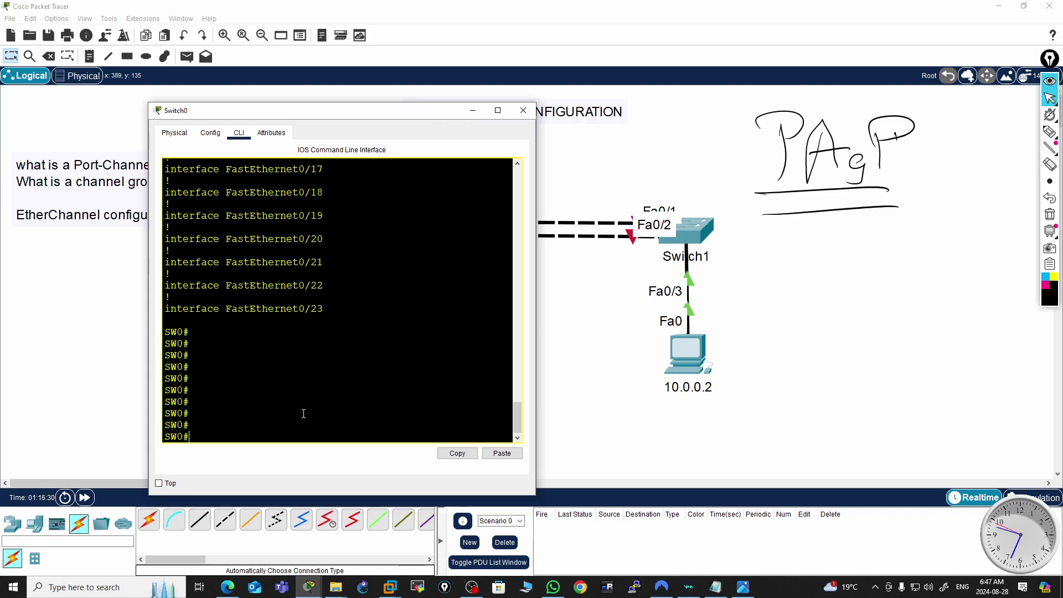
{"action": "key", "text": "Return"}
{"action": "key", "text": "Return"}
{"action": "type", "text": "conf t"}
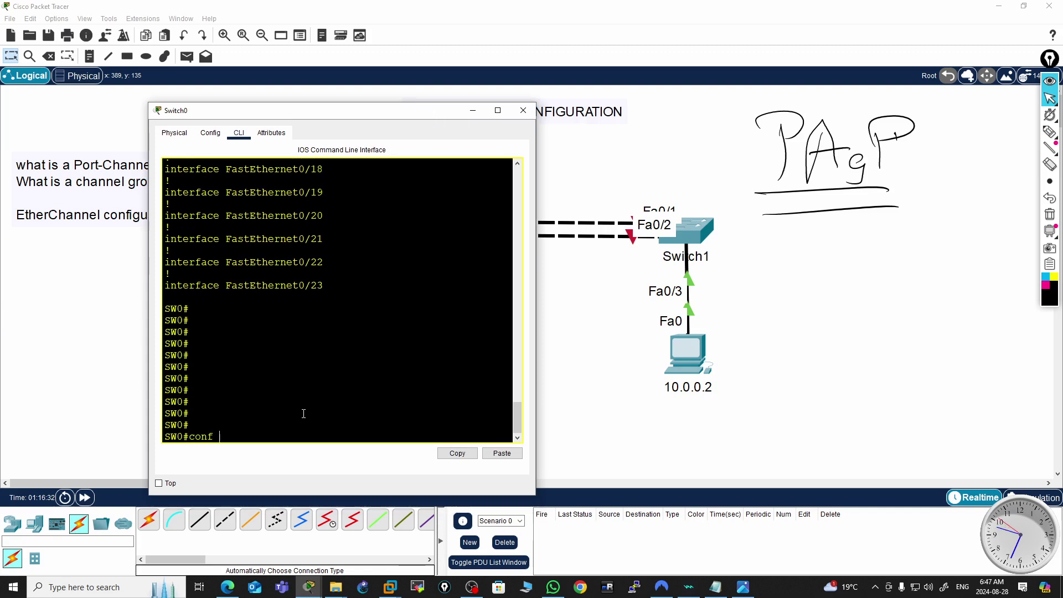
{"action": "key", "text": "Return"}
{"action": "key", "text": "Return"}
{"action": "key", "text": "Return"}
{"action": "key", "text": "Return"}
{"action": "key", "text": "Return"}
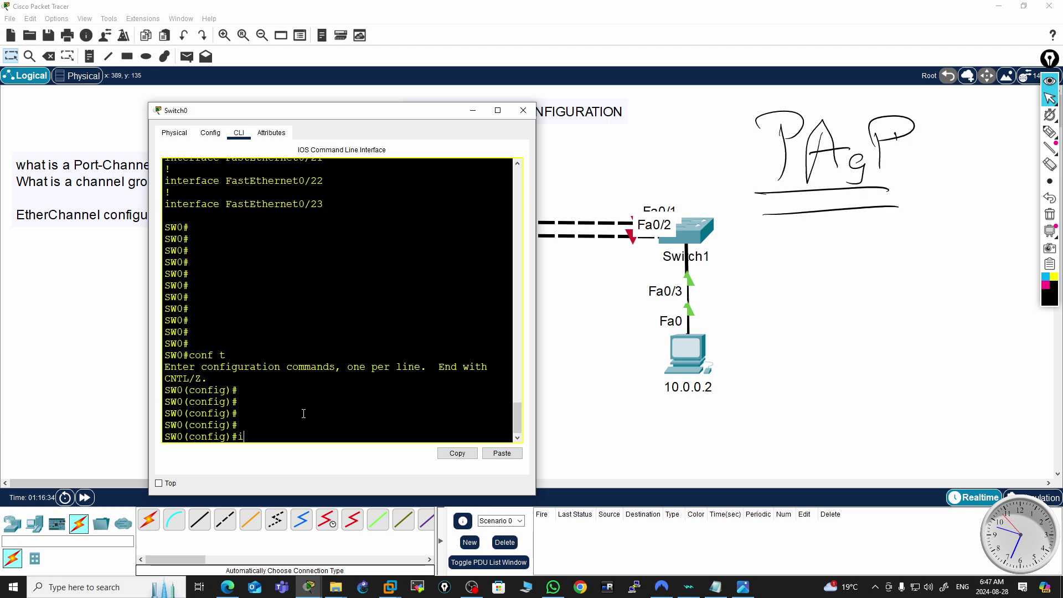
- Enter interface range configuration for f0/1-2 on Switch0
{"action": "type", "text": "int"}
{"action": "key", "text": "Tab"}
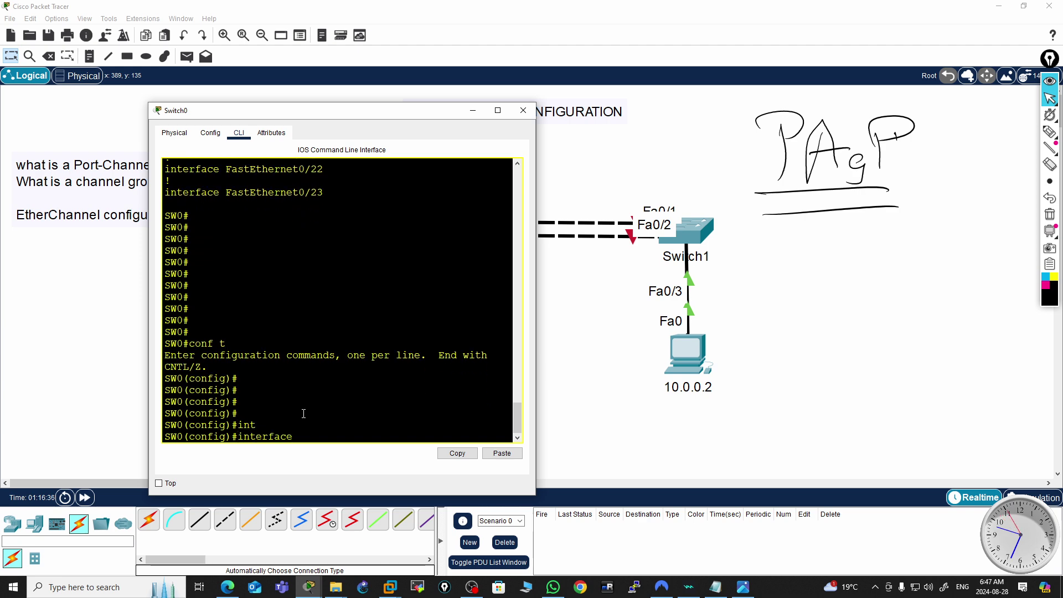
{"action": "type", "text": "ra"}
{"action": "key", "text": "Tab"}
{"action": "type", "text": "f"}
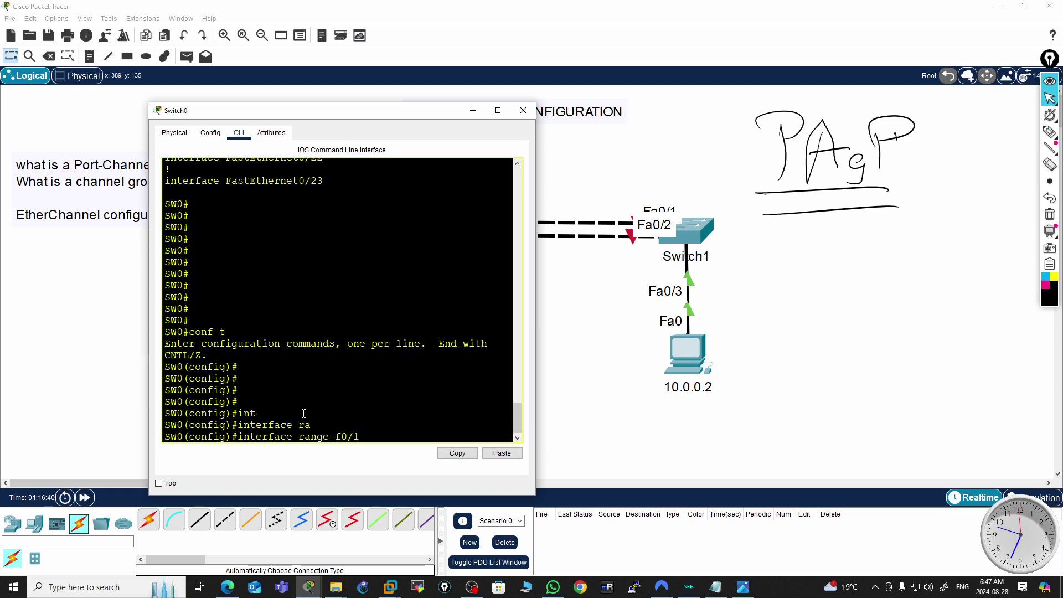
{"action": "type", "text": "0/1-2"}
{"action": "key", "text": "Return"}
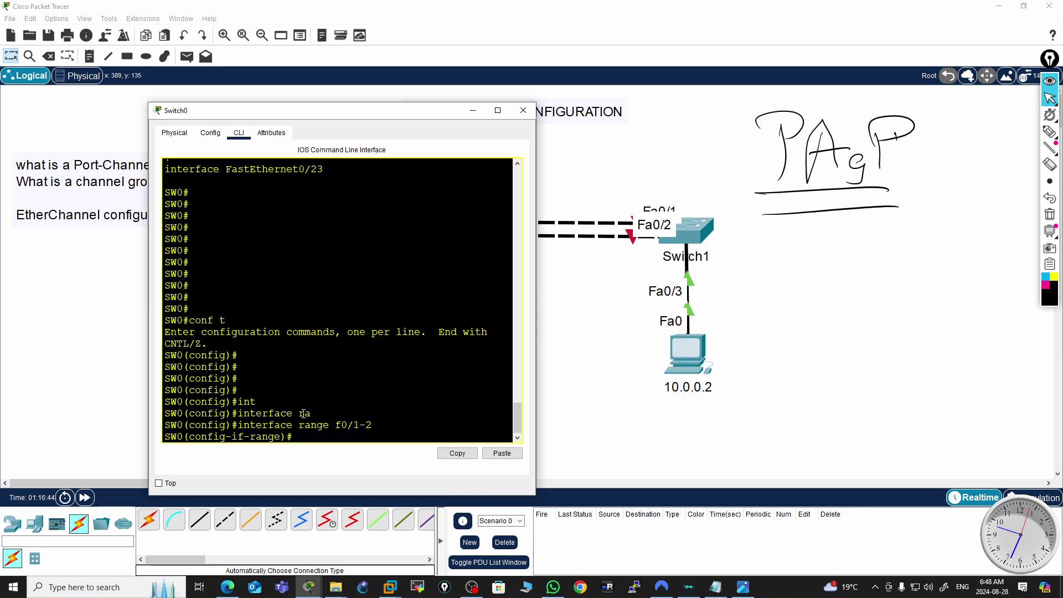
- Begin a channel-group command for the range, list the allowed group numbers, and enter group number 2
{"action": "type", "text": "chan"}
{"action": "key", "text": "Tab"}
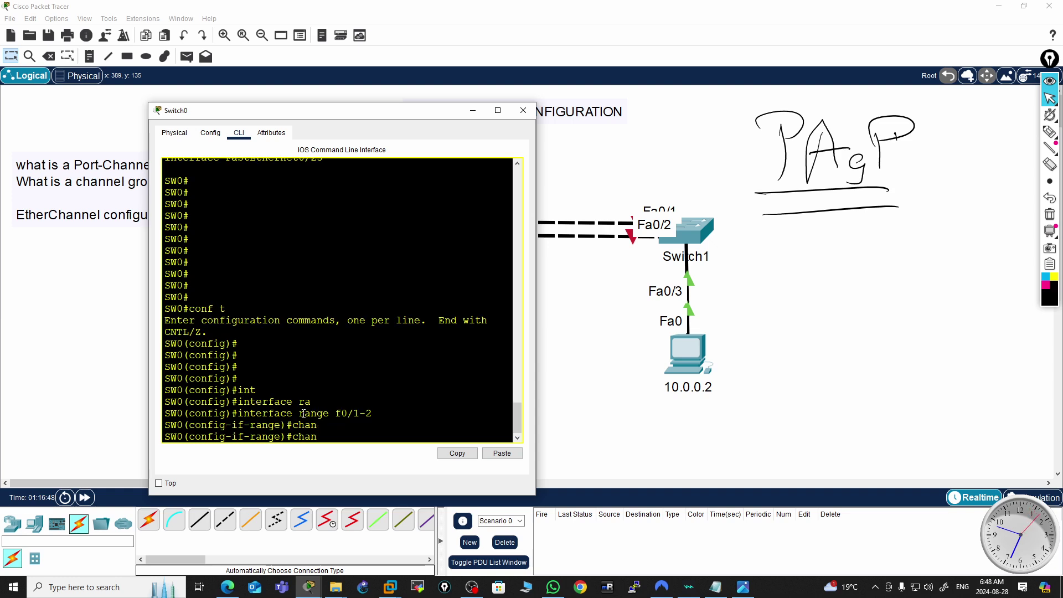
{"action": "type", "text": "nel"}
{"action": "type", "text": "-g"}
{"action": "key", "text": "Tab"}
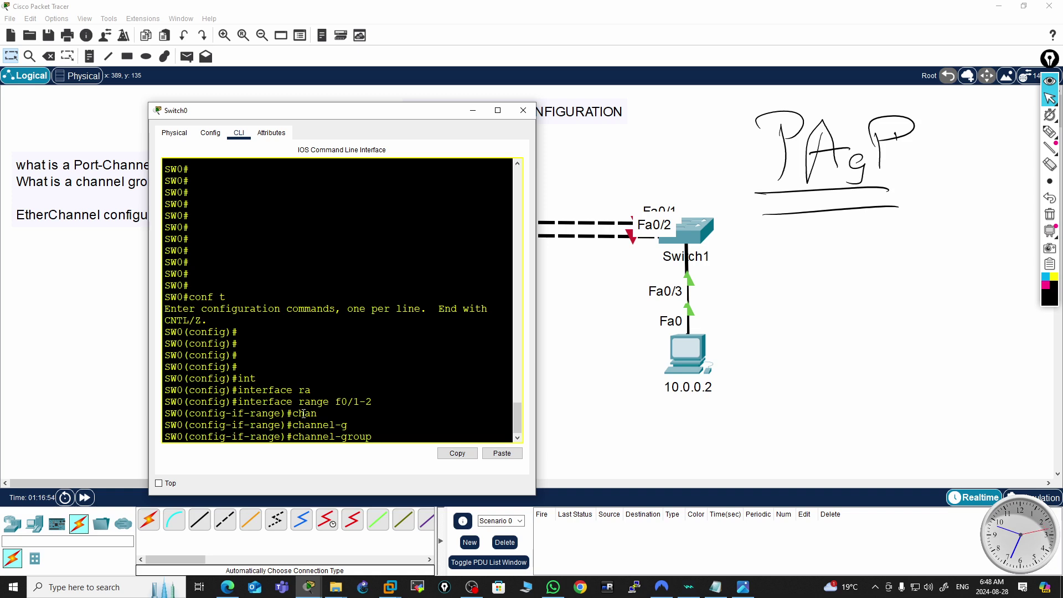
{"action": "type", "text": "?"}
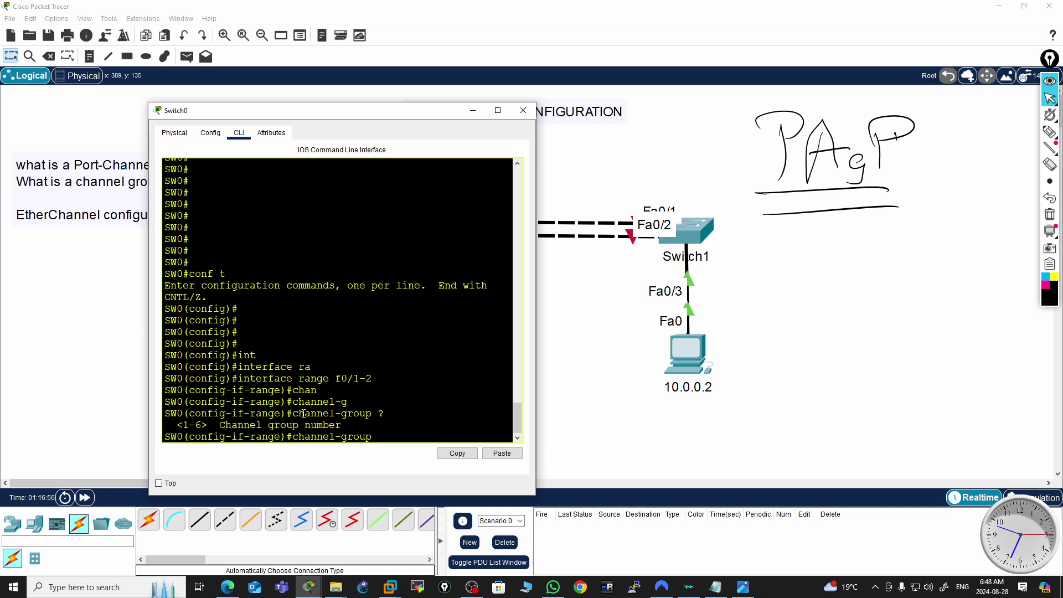
{"action": "type", "text": "2"}
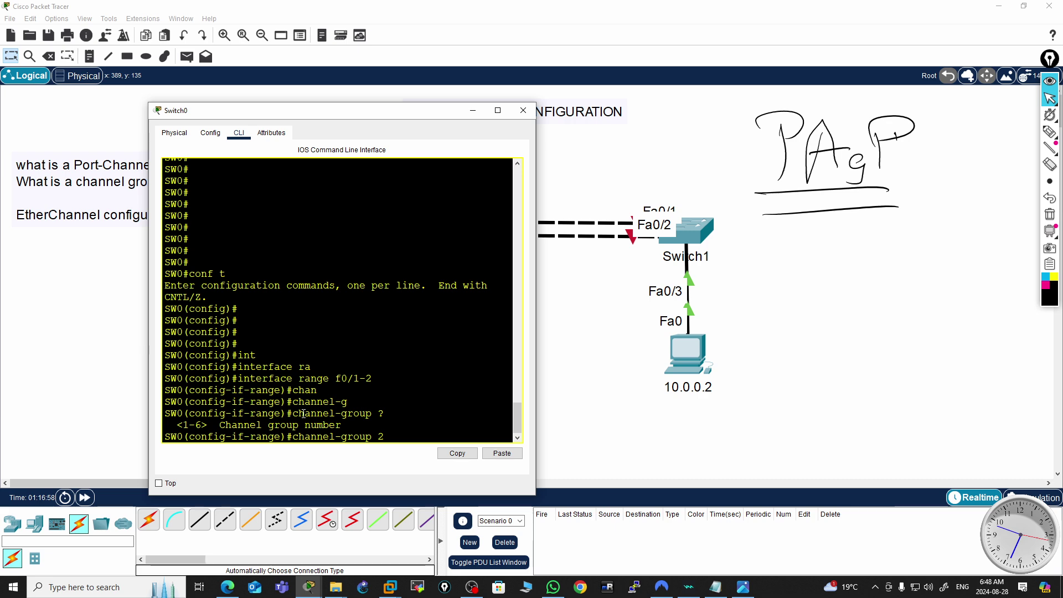
- Add the mode keyword for channel group 2, list its options, and examine the PAgP modes auto and desirable
{"action": "type", "text": " mo"}
{"action": "key", "text": "Tab"}
{"action": "type", "text": "?"}
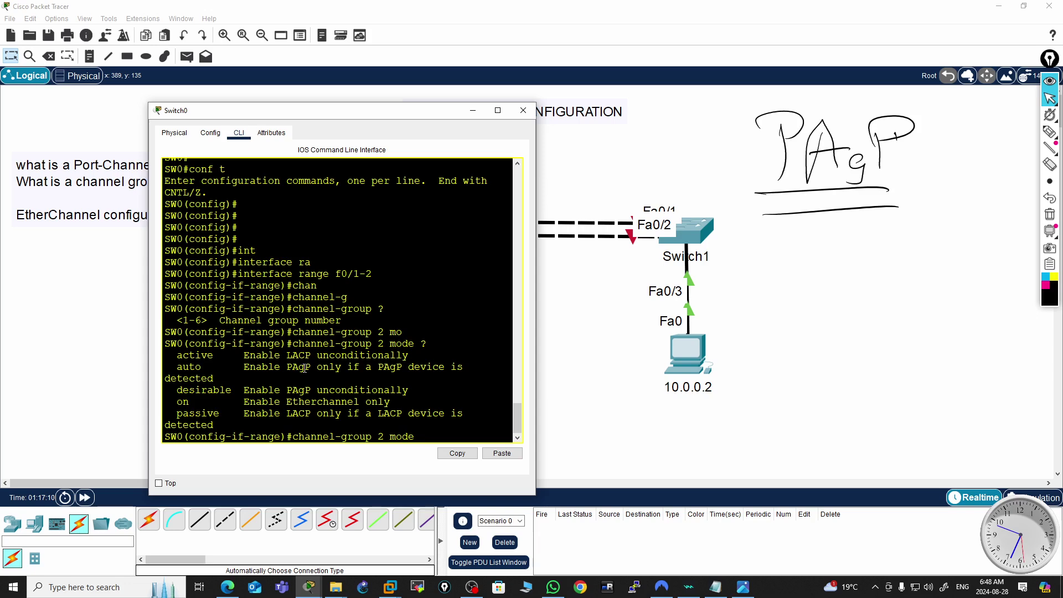
{"action": "double_click", "coordinate": [190, 366]}
{"action": "double_click", "coordinate": [215, 391]}
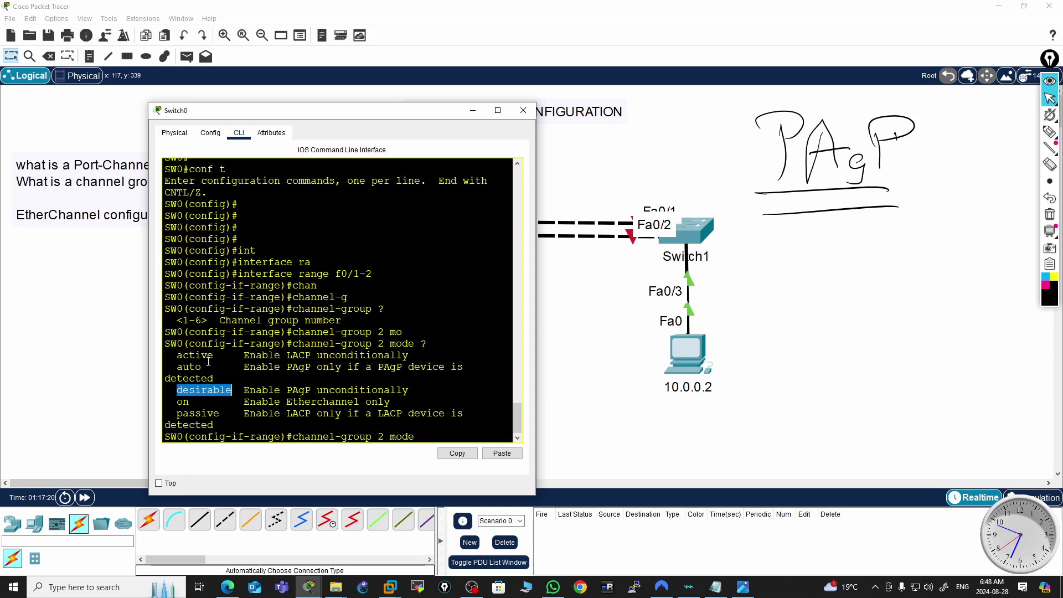
{"action": "left_click_drag", "start_coordinate": [201, 367], "coordinate": [432, 391]}
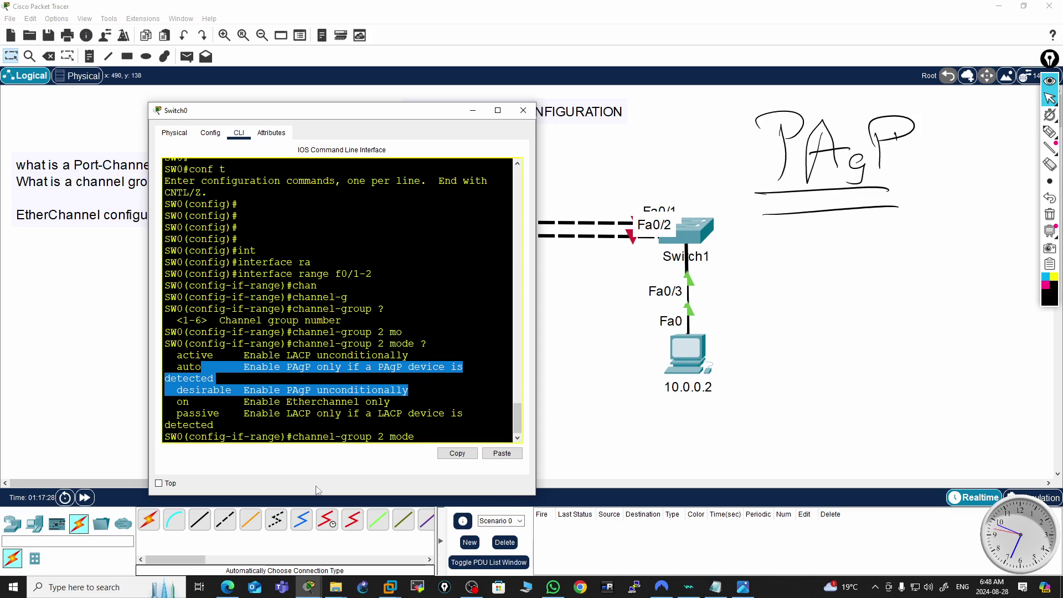
{"action": "left_click", "coordinate": [344, 421]}
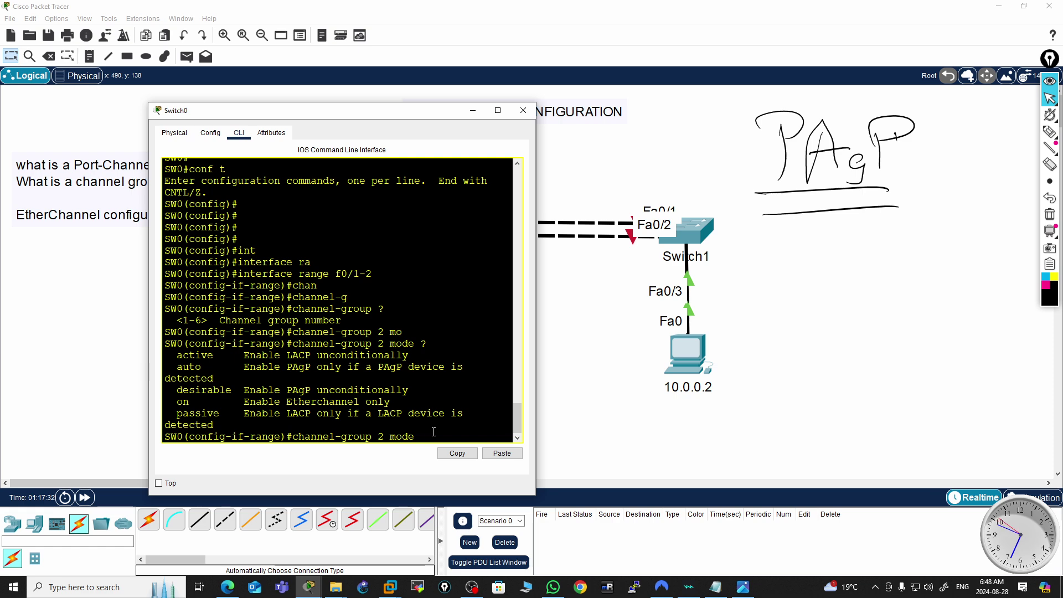
- Assign Switch0's interface range to the channel group with channel-group 2 mode auto
{"action": "type", "text": "auto"}
{"action": "key", "text": "Return"}
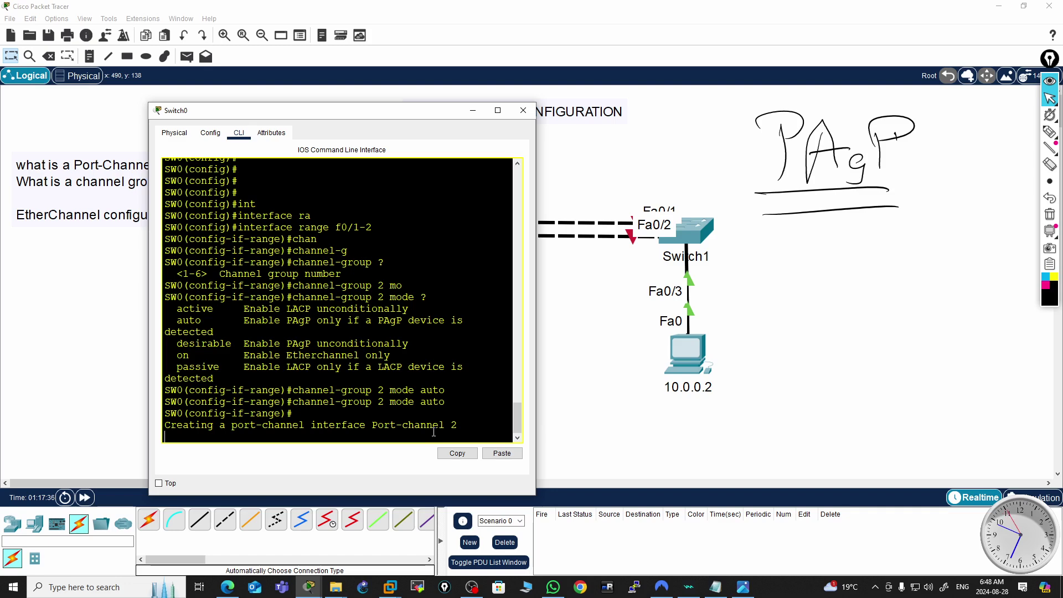
{"action": "key", "text": "Return"}
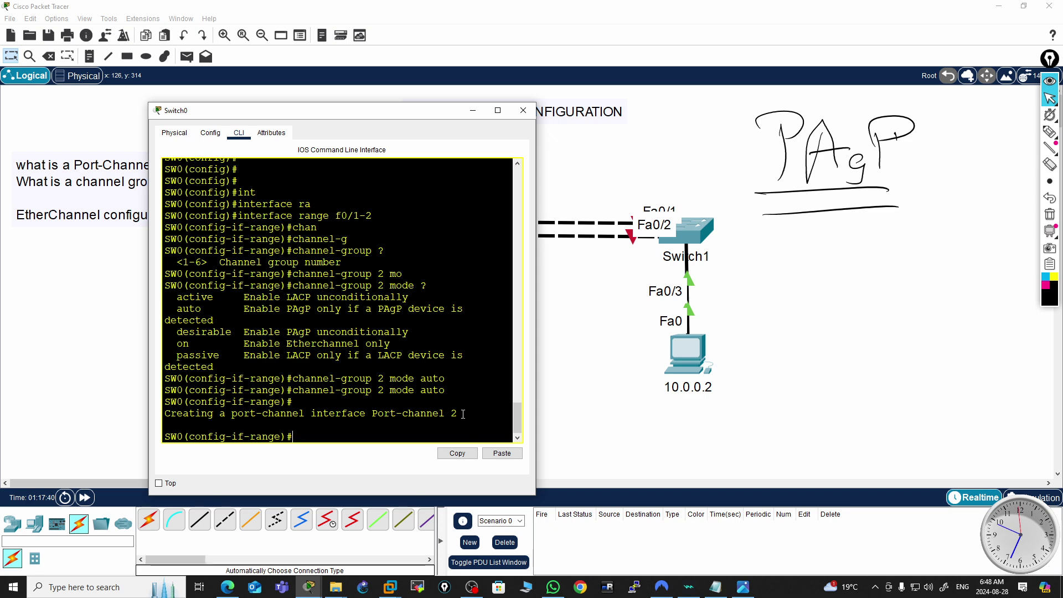
{"action": "left_click_drag", "start_coordinate": [438, 416], "coordinate": [458, 415]}
{"action": "left_click", "coordinate": [317, 435]}
{"action": "key", "text": "Return"}
{"action": "key", "text": "Return"}
{"action": "key", "text": "Return"}
{"action": "key", "text": "Return"}
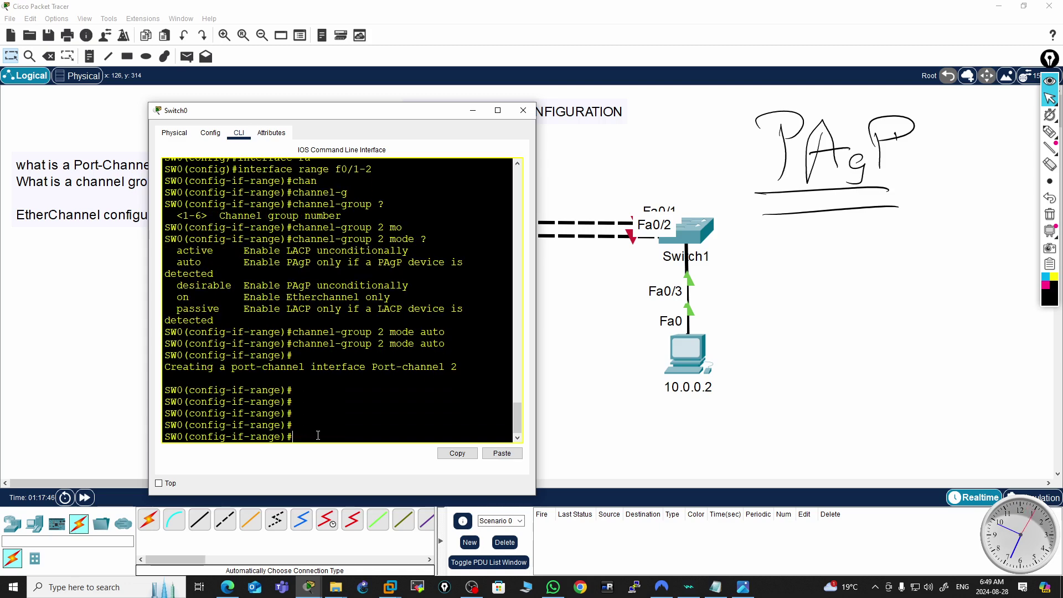
- Leave Switch0's interface range configuration and enter interface configuration for port-channel 2
{"action": "type", "text": "exi"}
{"action": "key", "text": "Return"}
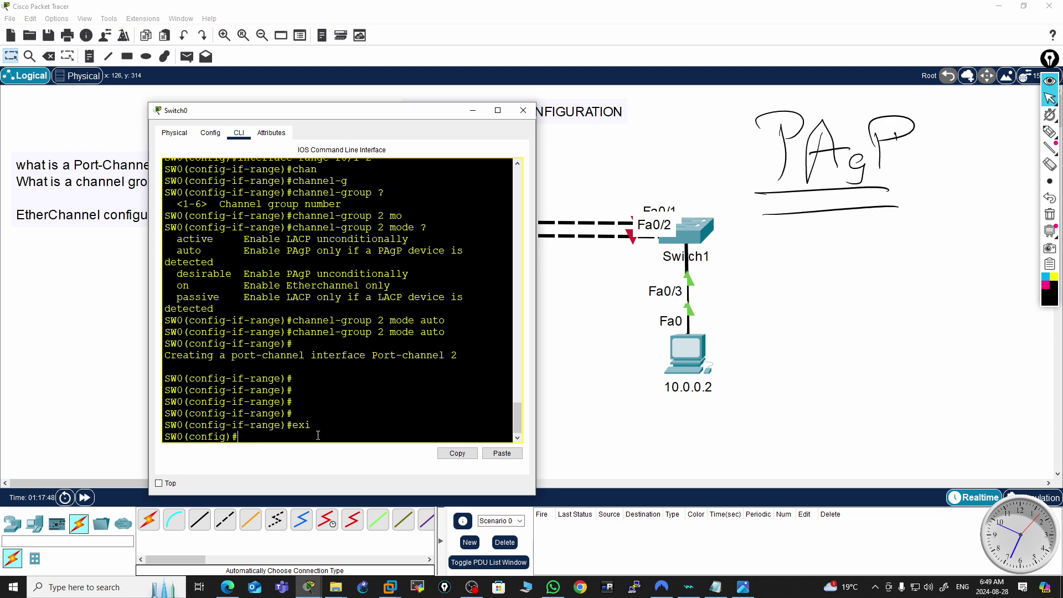
{"action": "type", "text": "int"}
{"action": "key", "text": "Tab"}
{"action": "type", "text": "port-channel "}
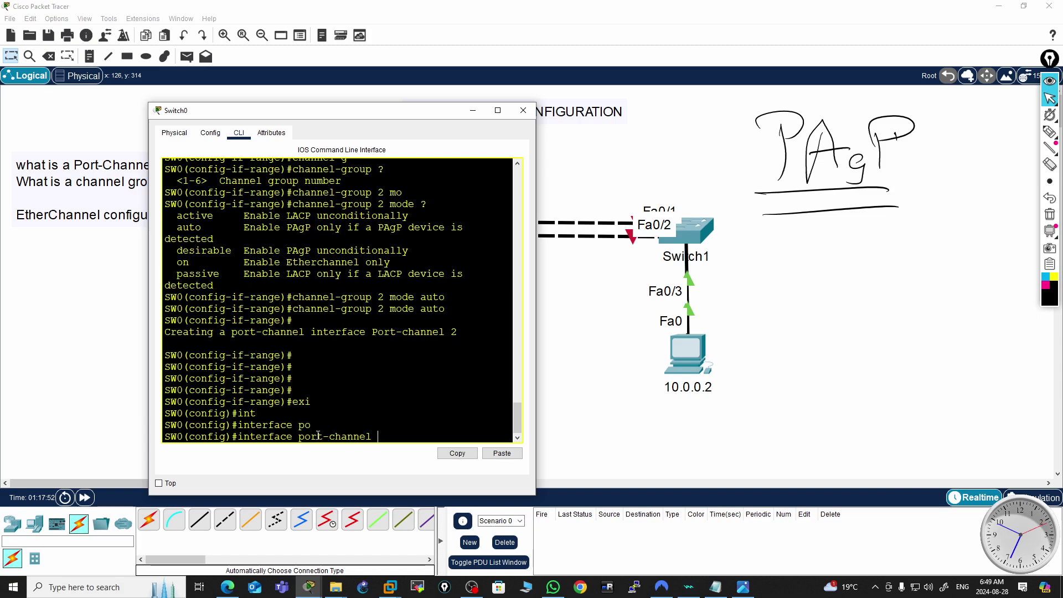
{"action": "type", "text": "2"}
{"action": "key", "text": "Return"}
- Set port-channel 2 on Switch0 to trunk with switchport mode trunk
{"action": "type", "text": "swi"}
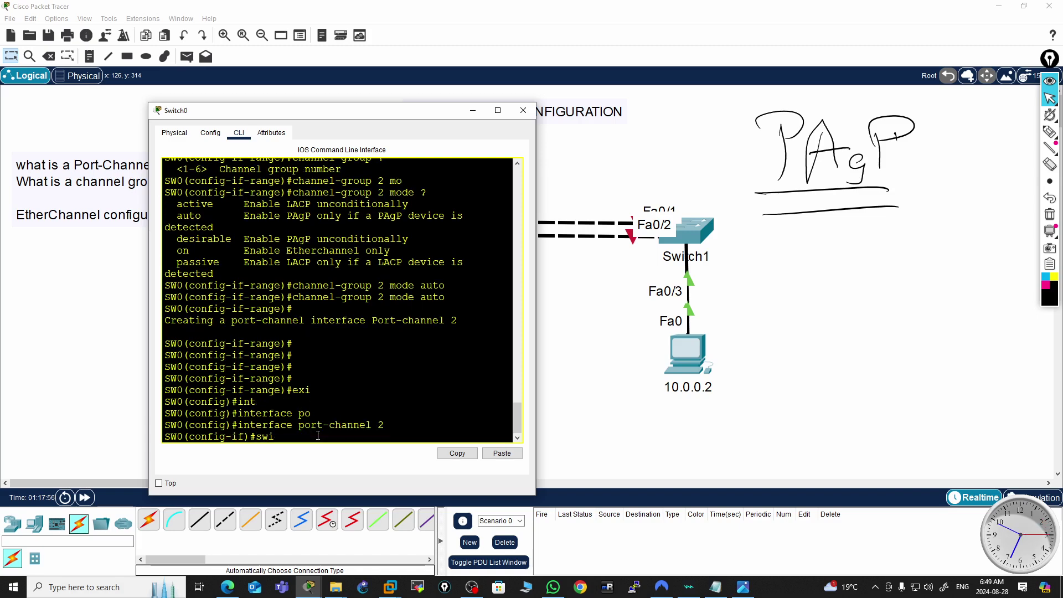
{"action": "key", "text": "Tab"}
{"action": "type", "text": "mo"}
{"action": "key", "text": "Tab"}
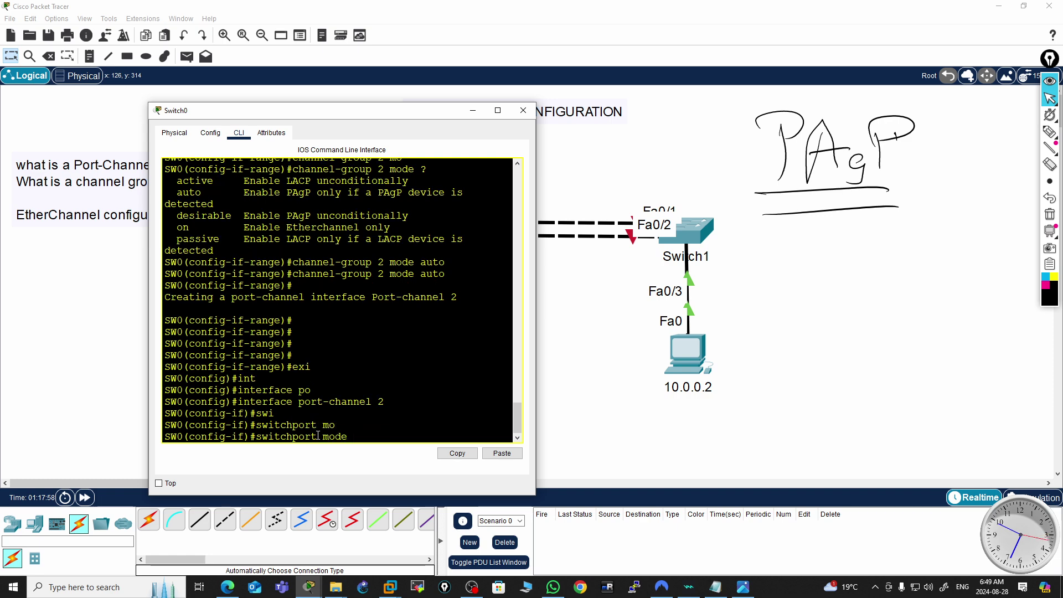
{"action": "type", "text": "tr"}
{"action": "key", "text": "Tab"}
{"action": "key", "text": "Return"}
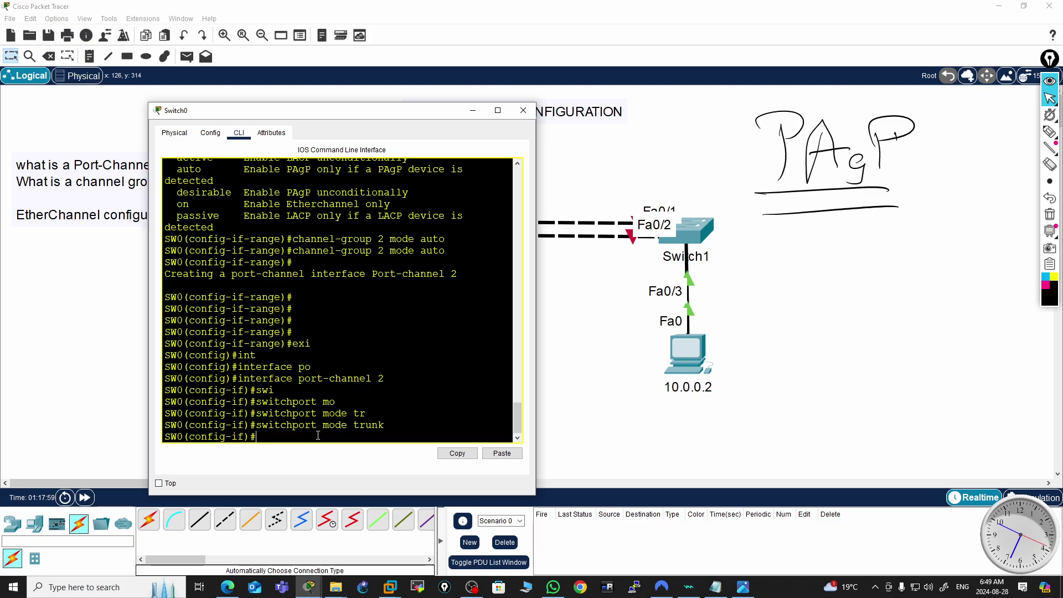
- Return to privileged mode on Switch0, save the configuration with wr, and close the switch's window
{"action": "key", "text": "ctrl+z"}
{"action": "type", "text": "wr"}
{"action": "key", "text": "Return"}
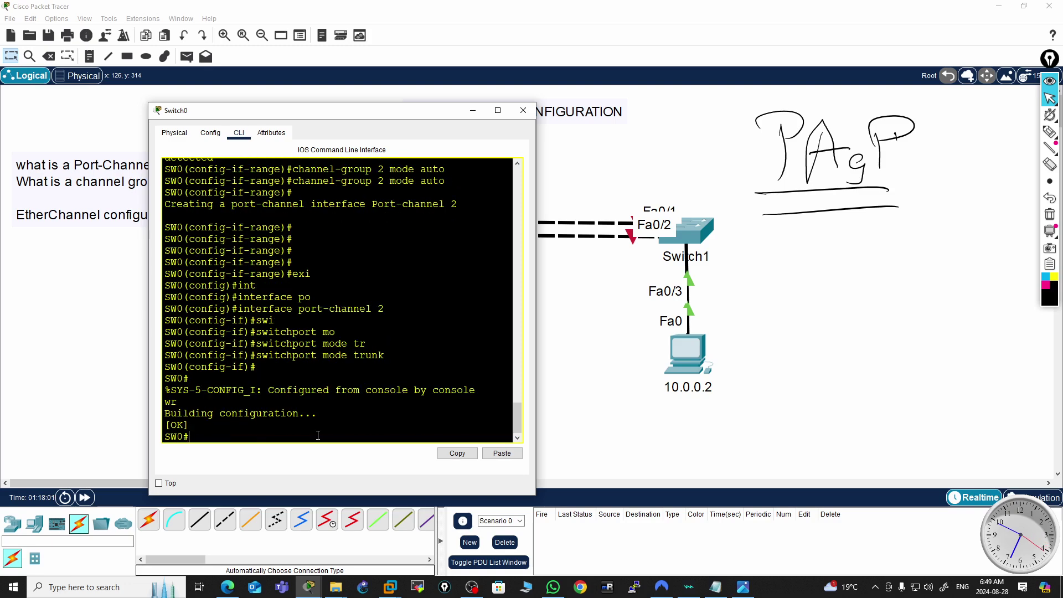
{"action": "left_click", "coordinate": [523, 110]}
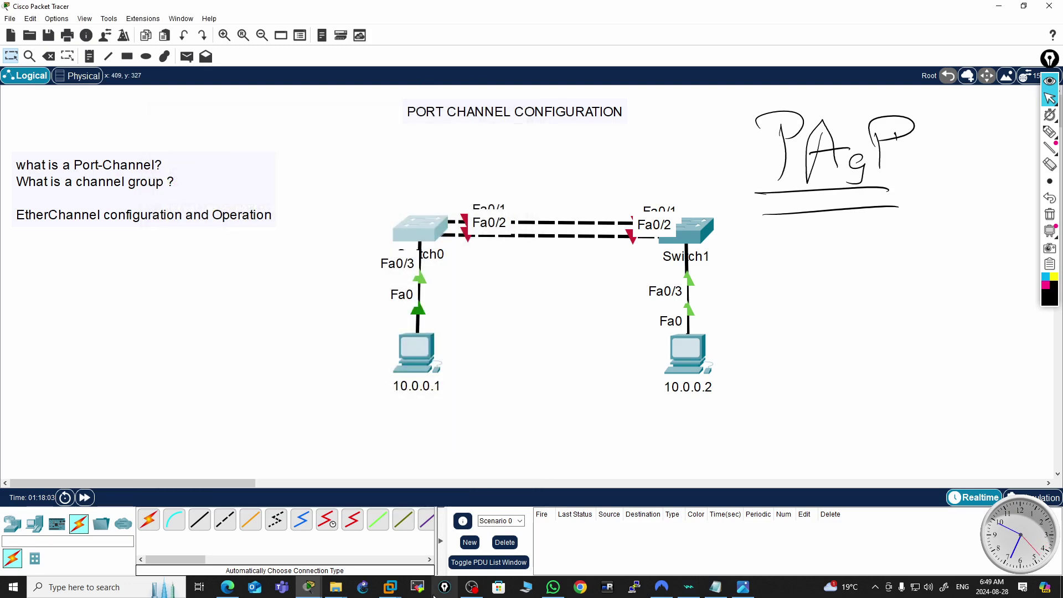
- Open Switch1's command line and end the paged configuration listing to get back to the privileged prompt
{"action": "left_click", "coordinate": [699, 237]}
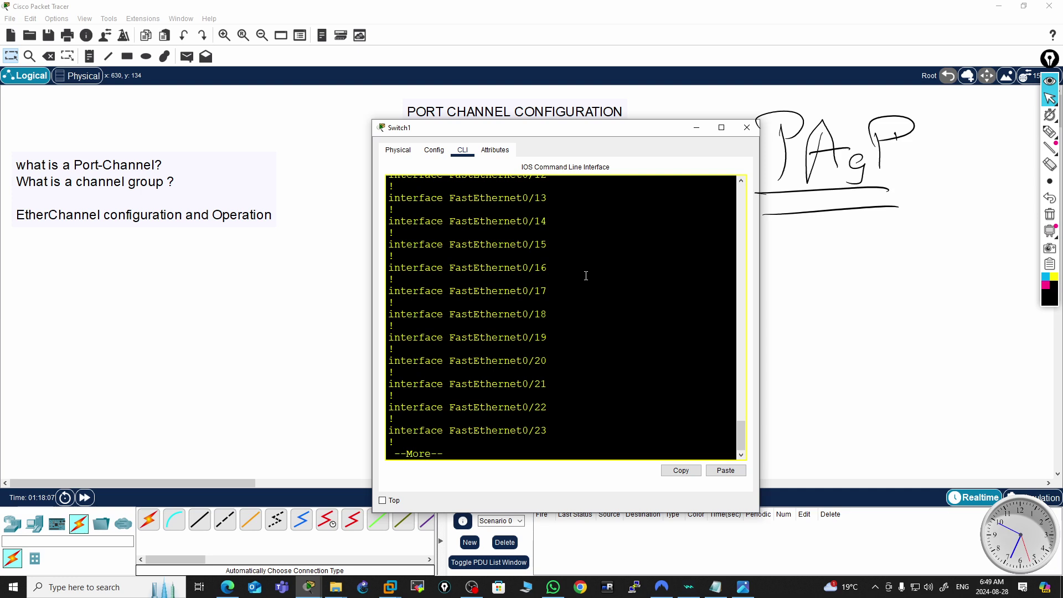
{"action": "key", "text": "space"}
{"action": "key", "text": "Return"}
{"action": "key", "text": "Return"}
{"action": "key", "text": "Return"}
{"action": "key", "text": "Return"}
{"action": "key", "text": "Return"}
{"action": "key", "text": "Return"}
- Enter global configuration mode on Switch1 with conf t
{"action": "type", "text": "co"}
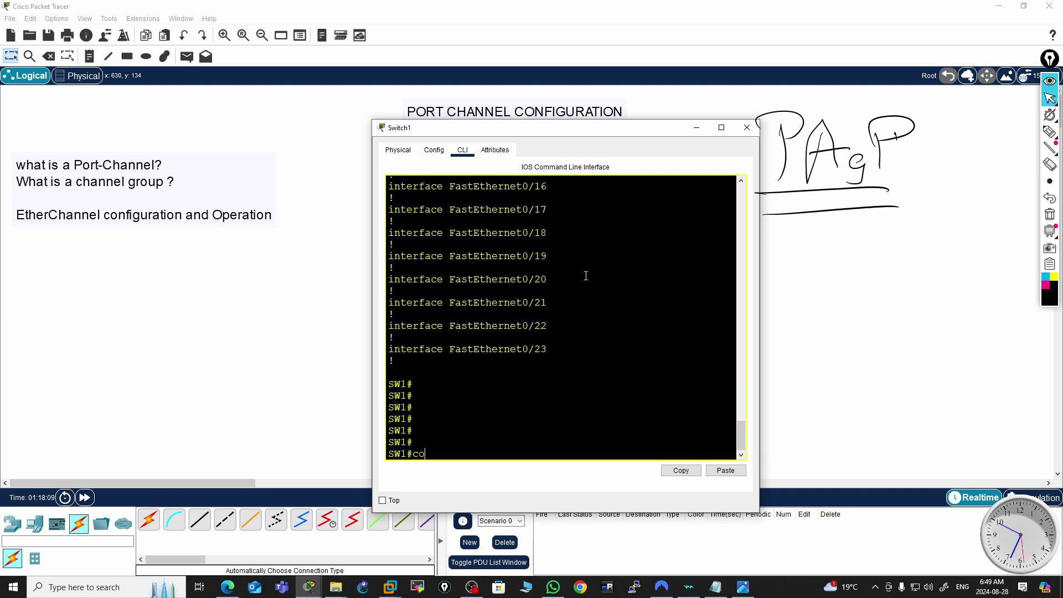
{"action": "type", "text": "nf t"}
{"action": "key", "text": "Return"}
{"action": "key", "text": "Return"}
{"action": "key", "text": "Return"}
{"action": "key", "text": "Return"}
{"action": "key", "text": "Return"}
{"action": "key", "text": "Return"}
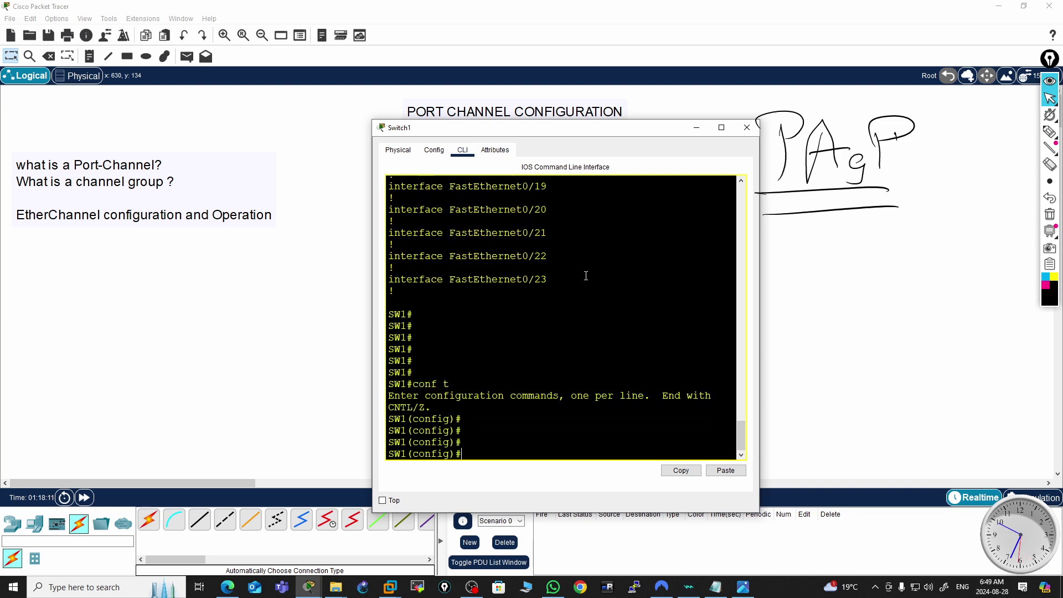
- Enter interface range configuration for f0/1-2 on Switch1
{"action": "type", "text": "in"}
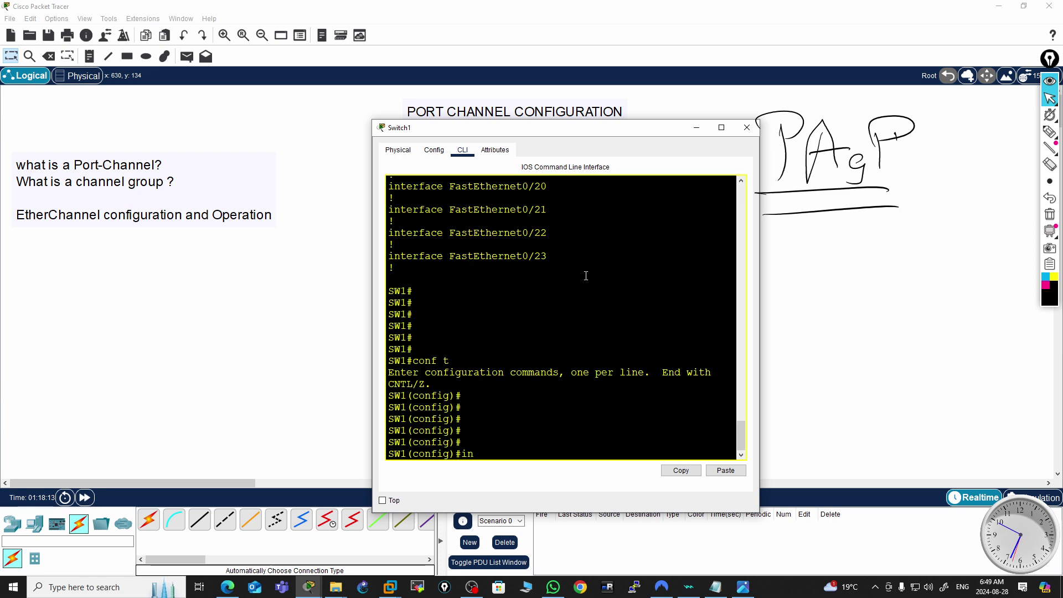
{"action": "type", "text": "t"}
{"action": "key", "text": "Tab"}
{"action": "type", "text": "r"}
{"action": "key", "text": "Tab"}
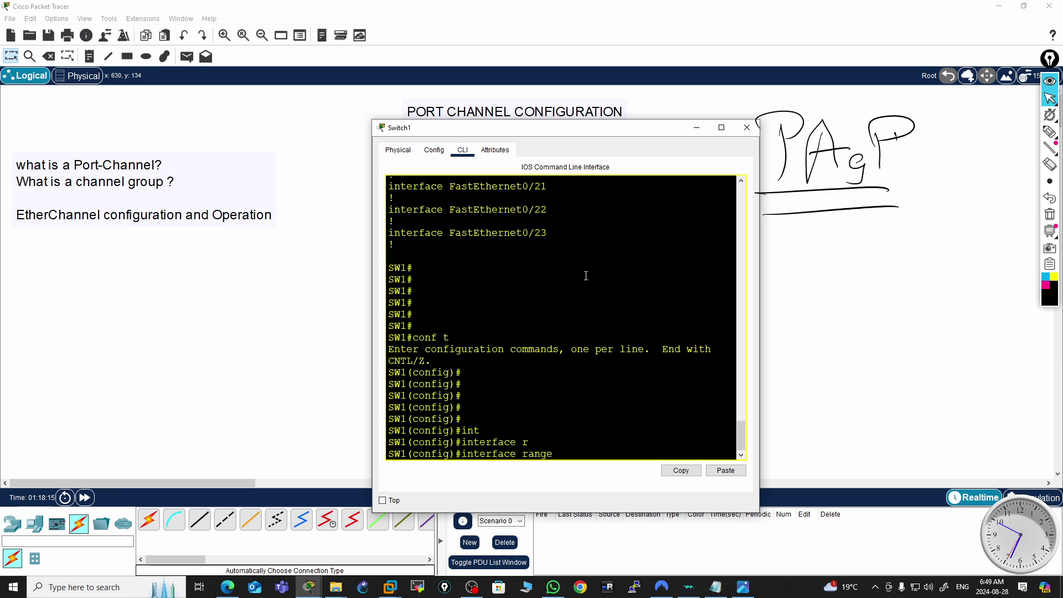
{"action": "type", "text": "f0/1-2"}
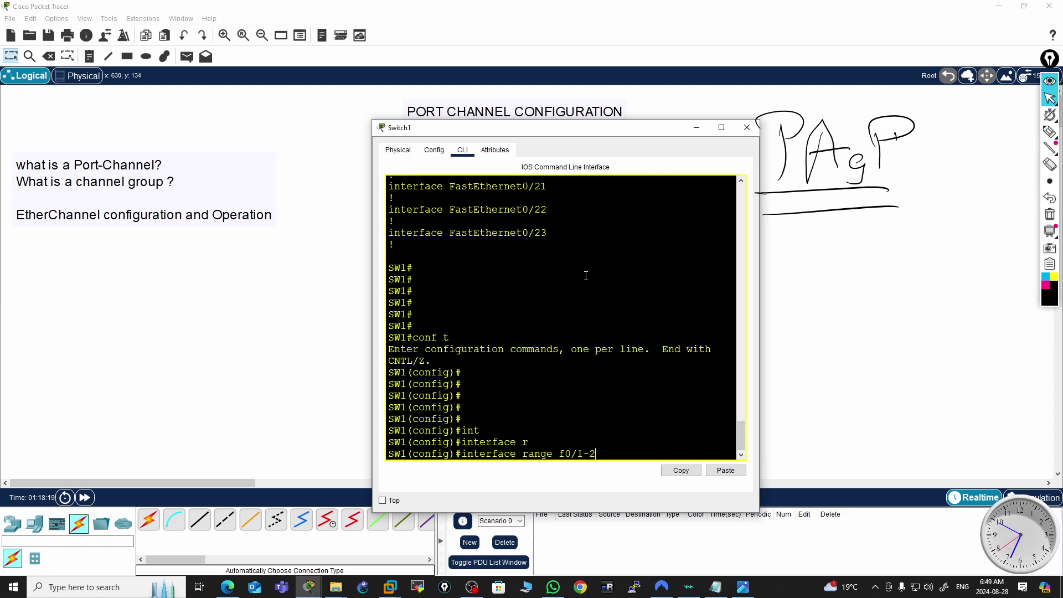
{"action": "key", "text": "Return"}
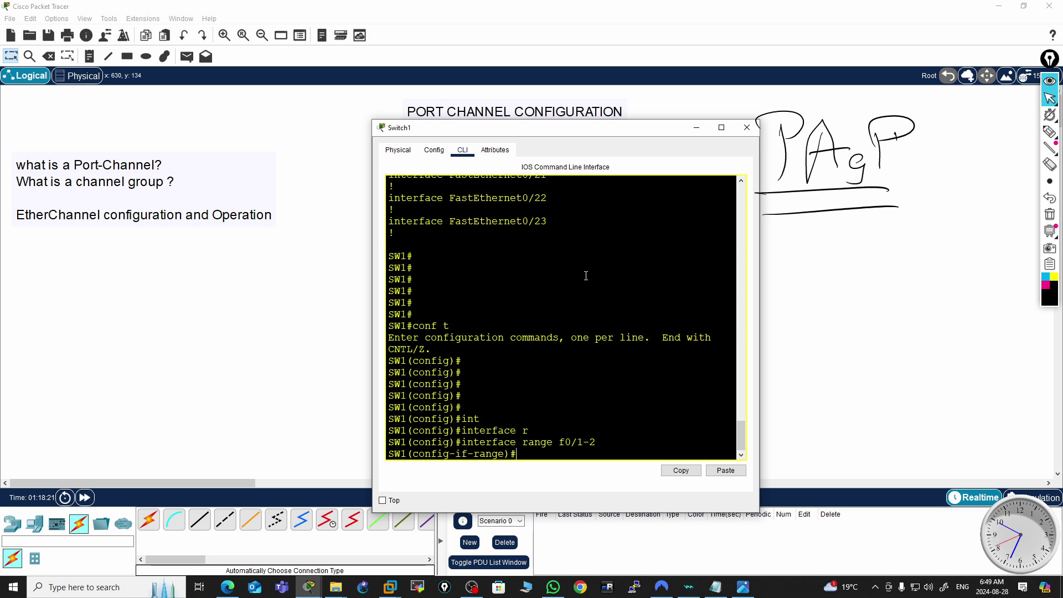
{"action": "type", "text": "swi"}
{"action": "key", "text": "Tab"}
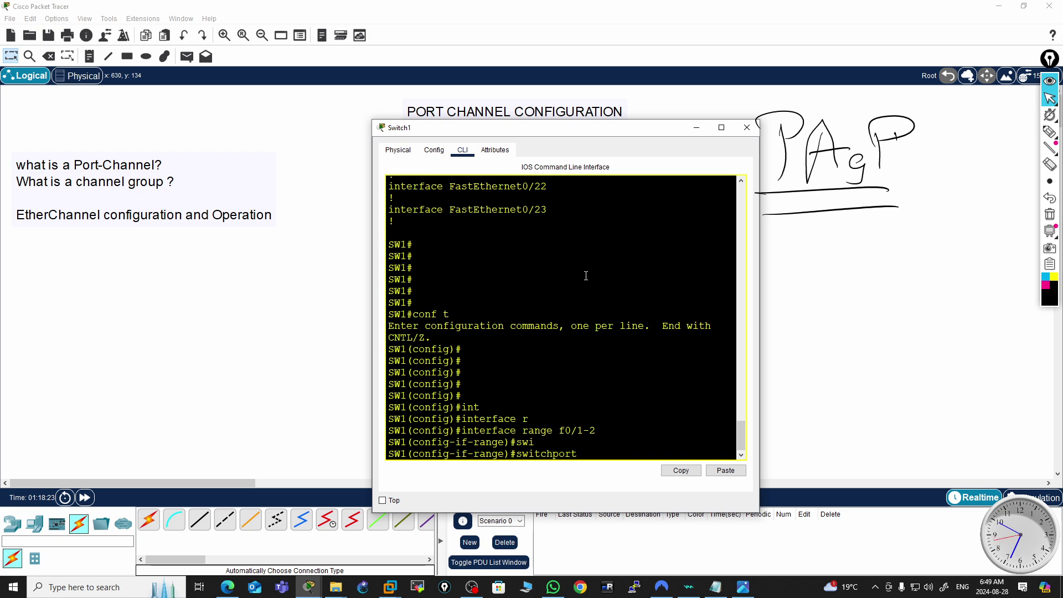
{"action": "key", "text": "BackSpace"}
{"action": "key", "text": "BackSpace"}
{"action": "key", "text": "BackSpace"}
{"action": "key", "text": "BackSpace"}
{"action": "key", "text": "BackSpace"}
{"action": "key", "text": "BackSpace"}
{"action": "key", "text": "BackSpace"}
{"action": "key", "text": "BackSpace"}
{"action": "key", "text": "BackSpace"}
{"action": "key", "text": "BackSpace"}
{"action": "key", "text": "BackSpace"}
- Begin a channel-group command for Switch1's interface range with group number 2 and the mode keyword
{"action": "type", "text": "channel-g"}
{"action": "key", "text": "Tab"}
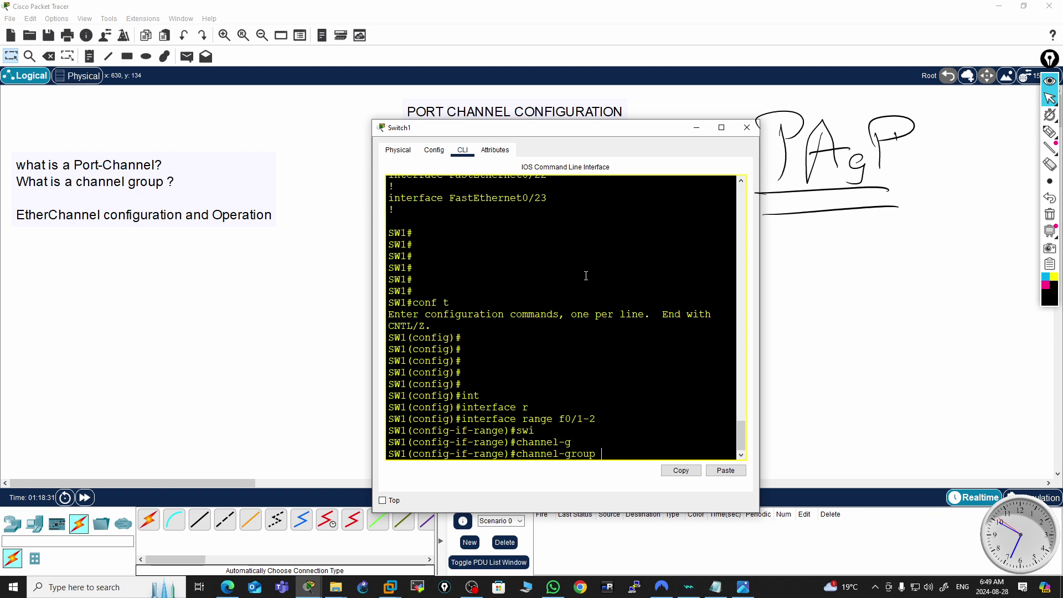
{"action": "type", "text": "2 mo"}
{"action": "key", "text": "Tab"}
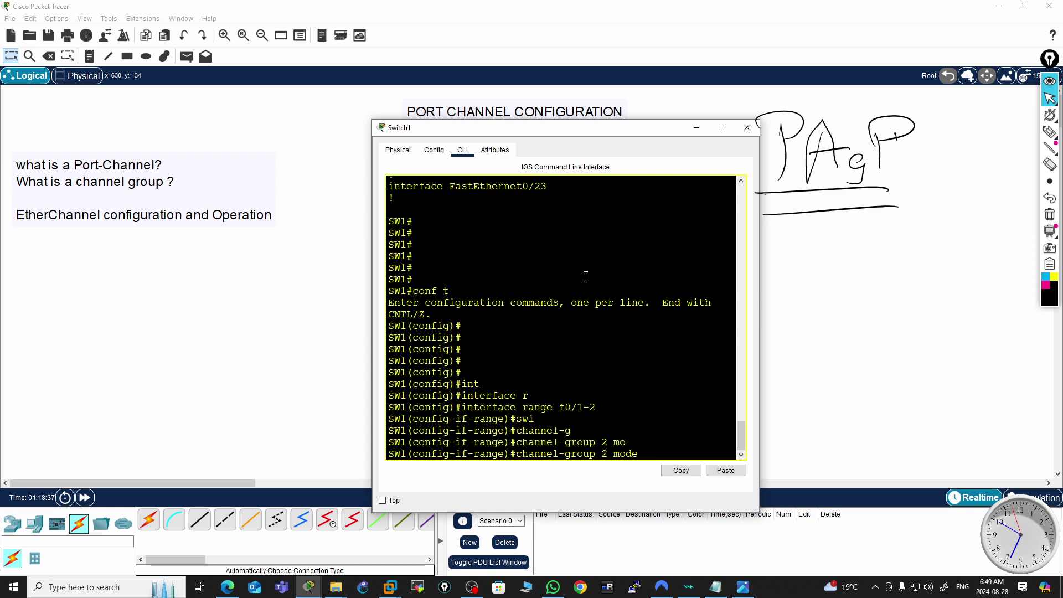
- Change the unfinished channel-group command to group number 3 and complete the mode keyword again
{"action": "key", "text": "BackSpace"}
{"action": "key", "text": "BackSpace"}
{"action": "key", "text": "BackSpace"}
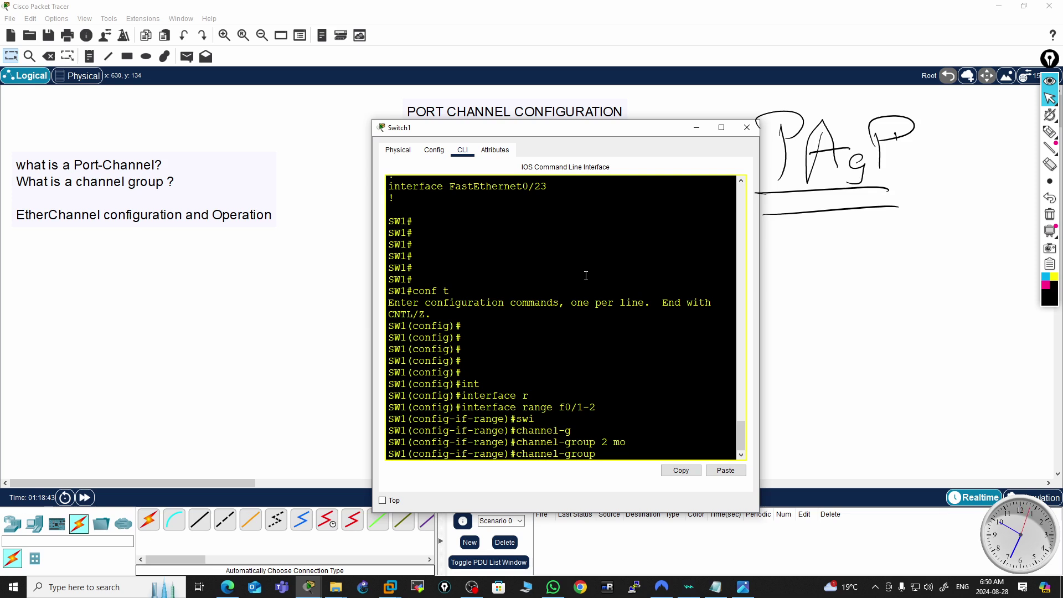
{"action": "type", "text": "3"}
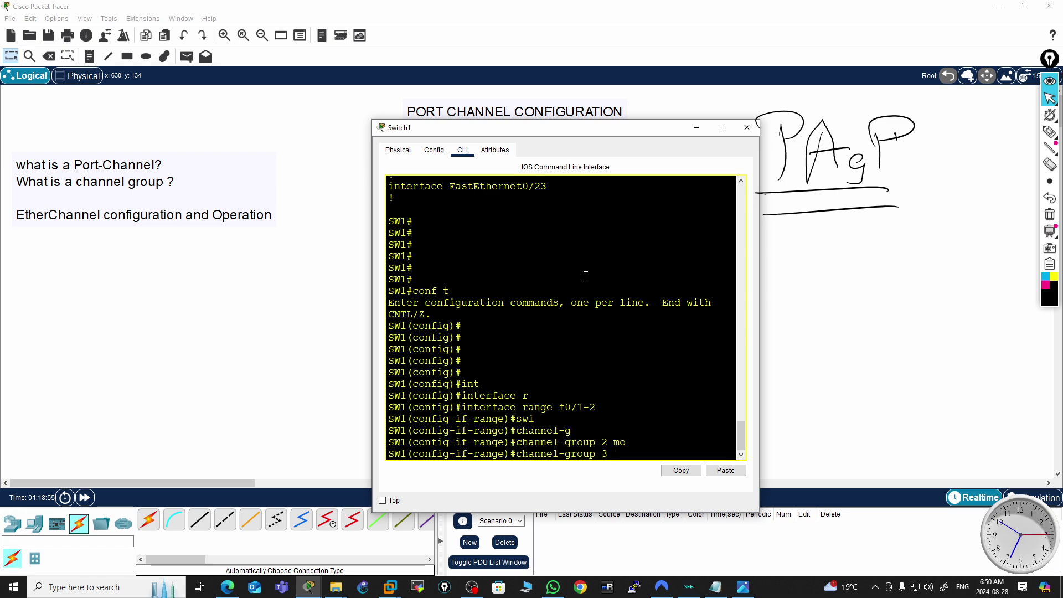
{"action": "type", "text": "o"}
{"action": "key", "text": "Tab"}
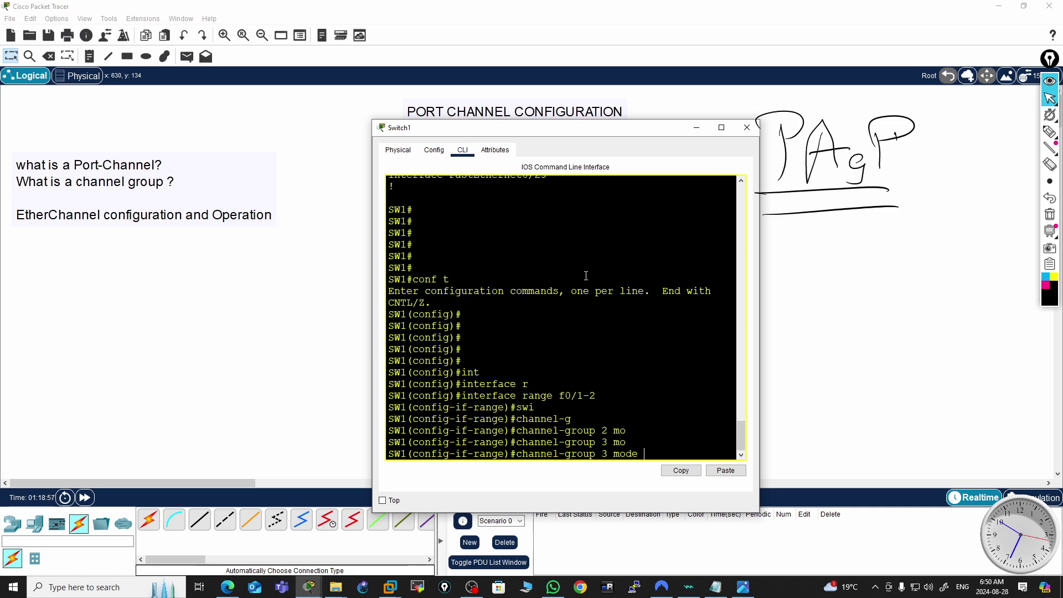
- List the mode options for channel group 3 and examine the PAgP modes auto and desirable
{"action": "type", "text": "?"}
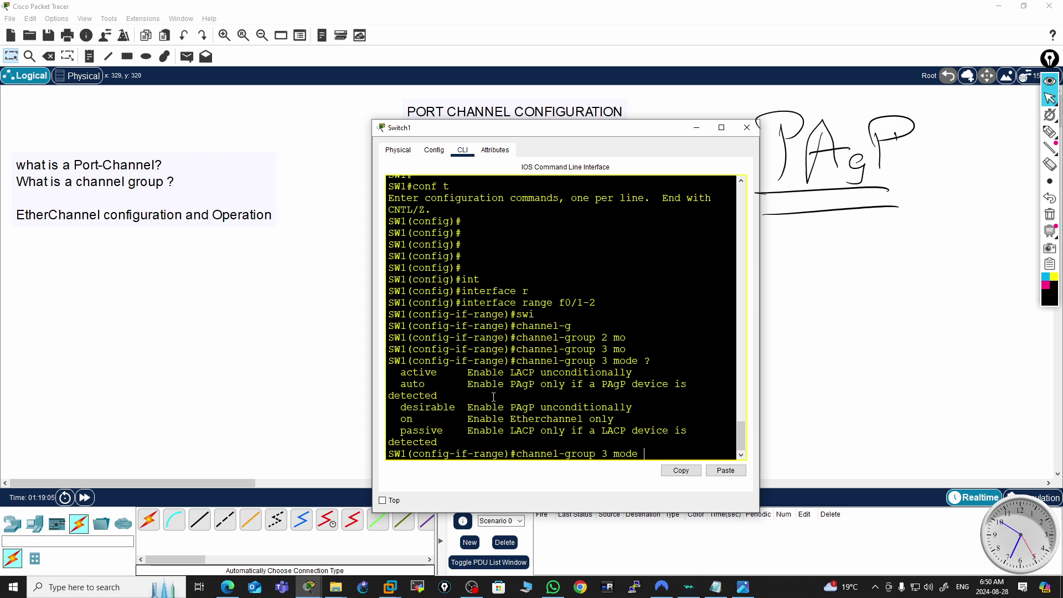
{"action": "double_click", "coordinate": [525, 410]}
{"action": "double_click", "coordinate": [520, 383]}
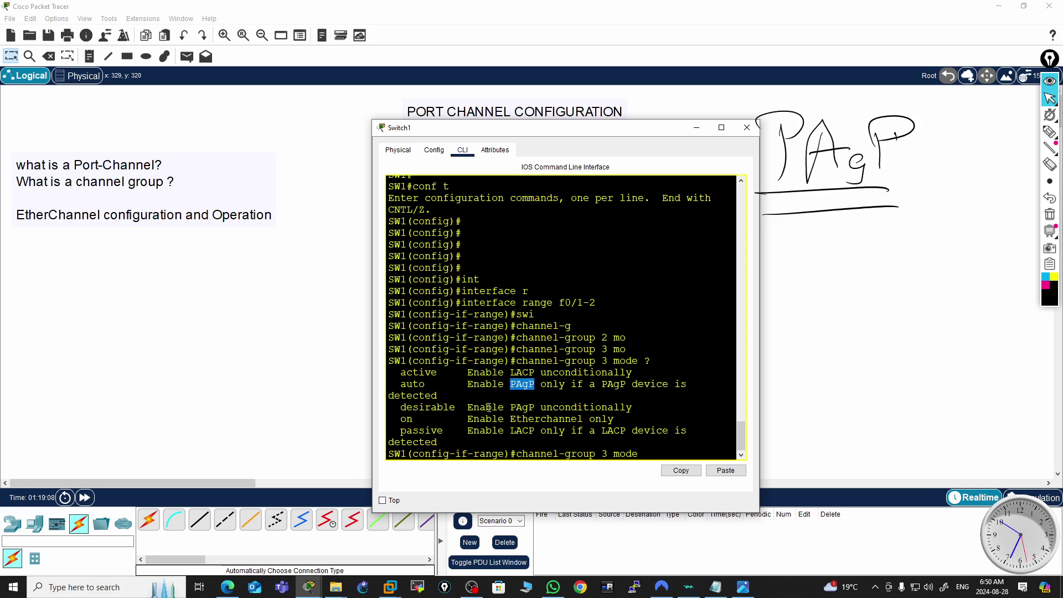
{"action": "double_click", "coordinate": [424, 408]}
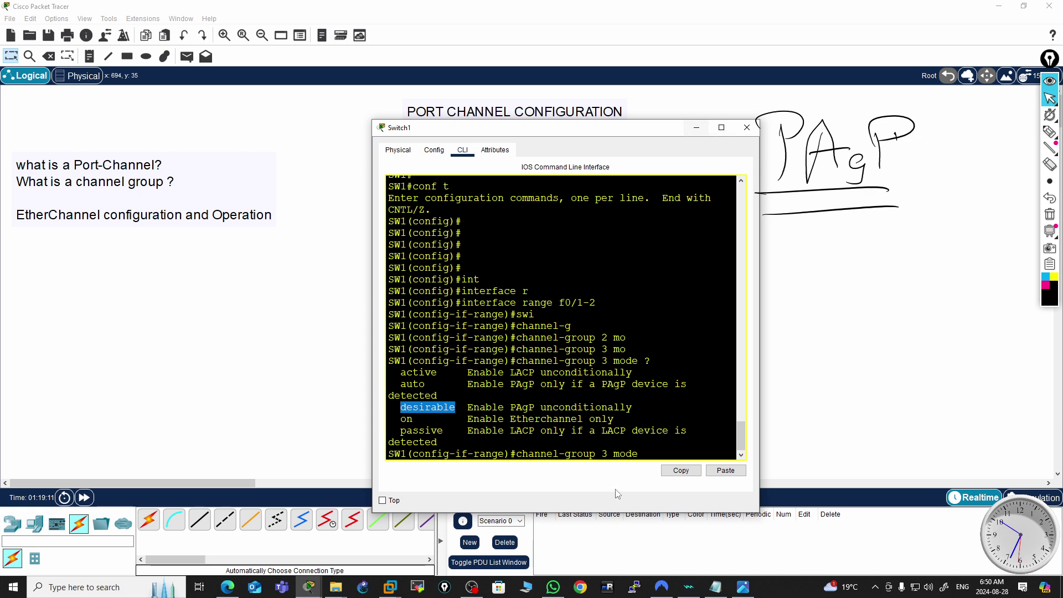
{"action": "left_click", "coordinate": [663, 448]}
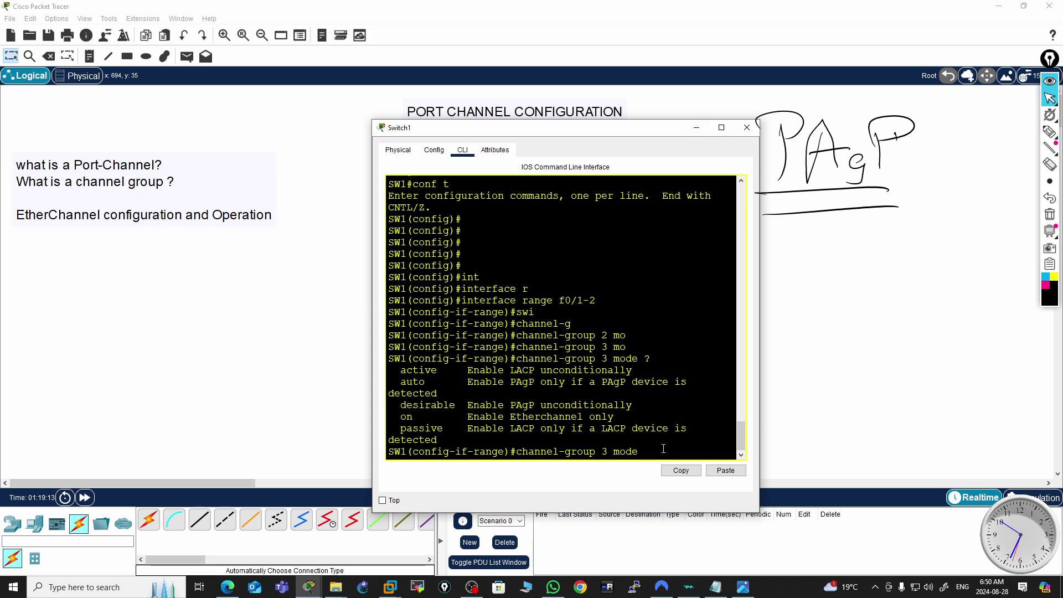
- Assign Switch1's interface range to the channel group with channel-group 3 mode desirable
{"action": "type", "text": "des"}
{"action": "key", "text": "Tab"}
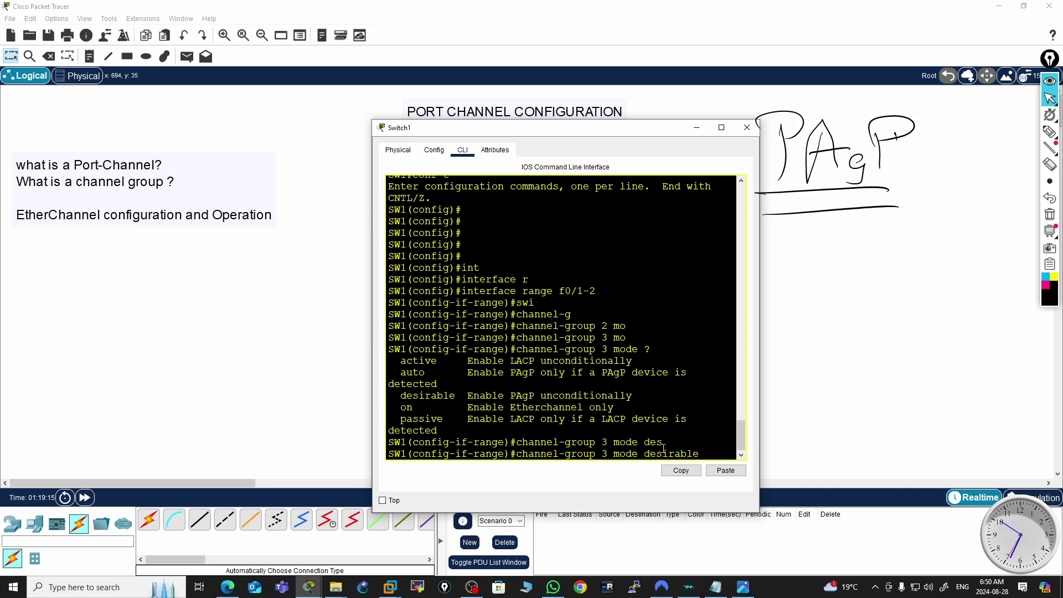
{"action": "key", "text": "Return"}
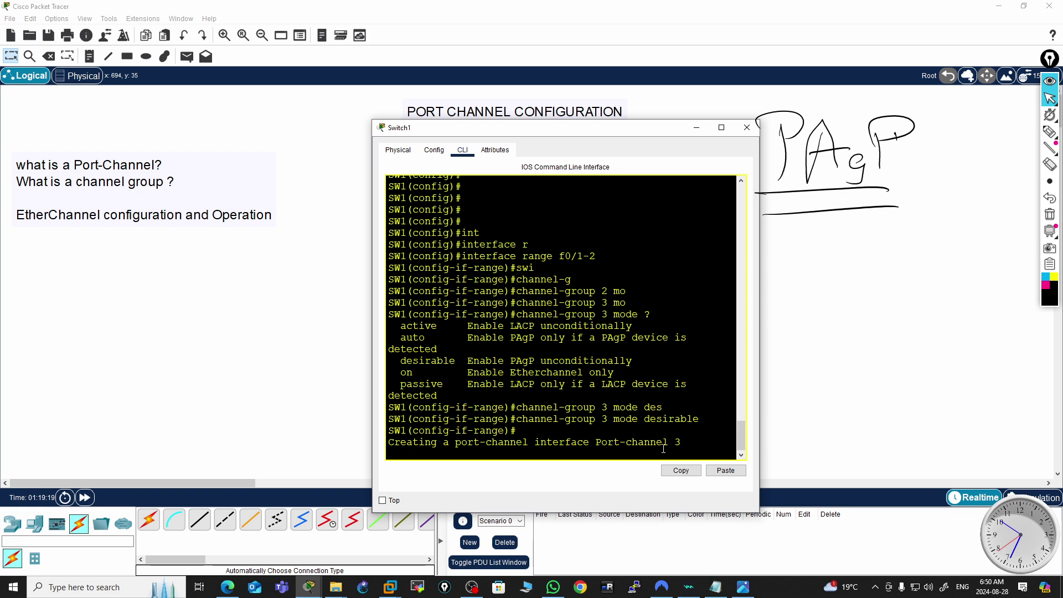
{"action": "key", "text": "Return"}
{"action": "key", "text": "Return"}
{"action": "key", "text": "Return"}
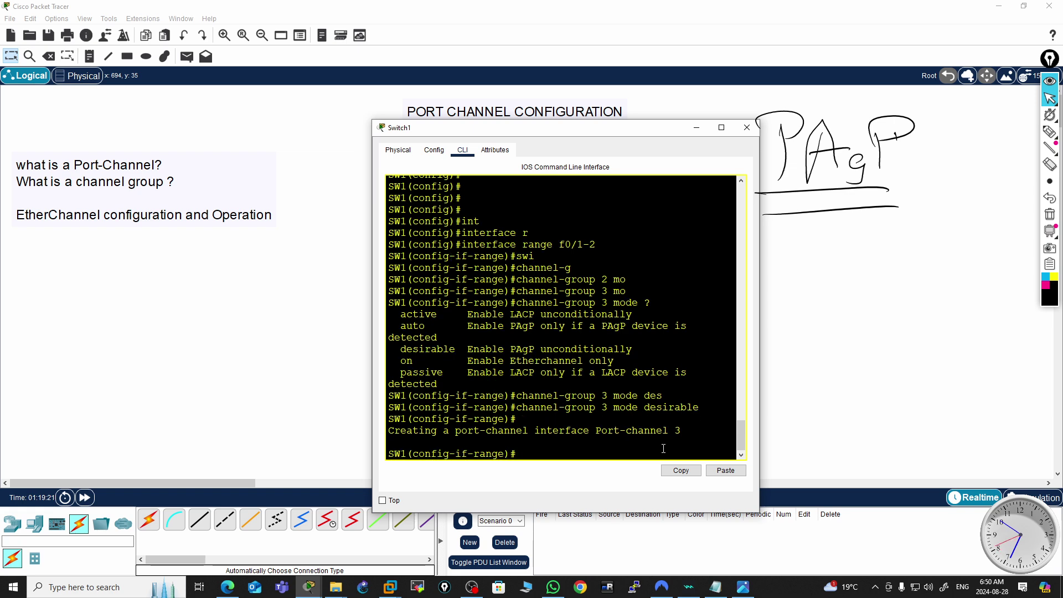
- Leave Switch1's interface range configuration and enter interface configuration for port-channel 3
{"action": "type", "text": "exi"}
{"action": "key", "text": "Return"}
{"action": "key", "text": "Return"}
{"action": "key", "text": "Return"}
{"action": "key", "text": "Return"}
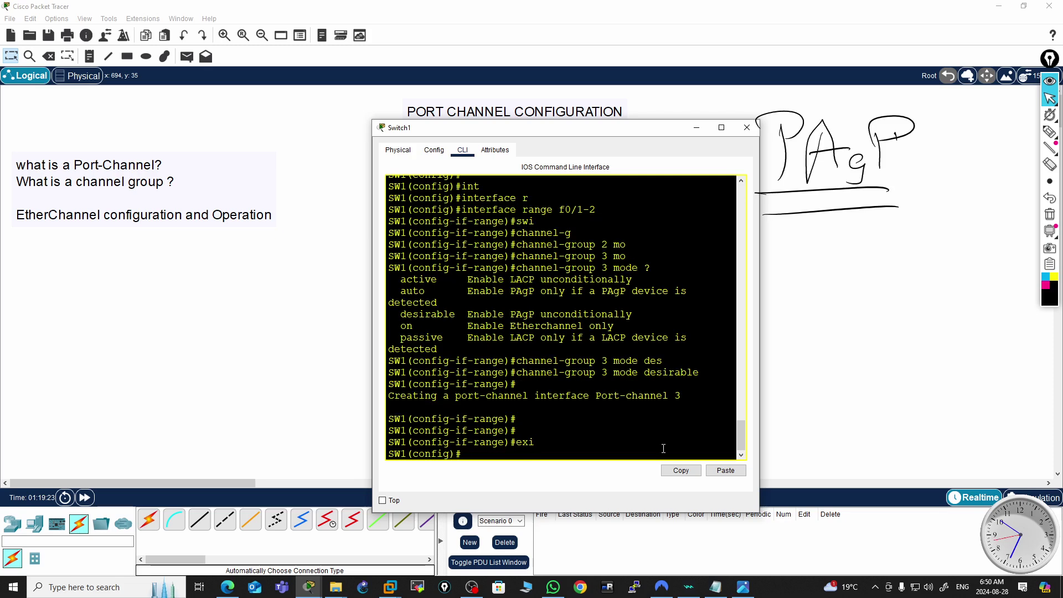
{"action": "type", "text": "int"}
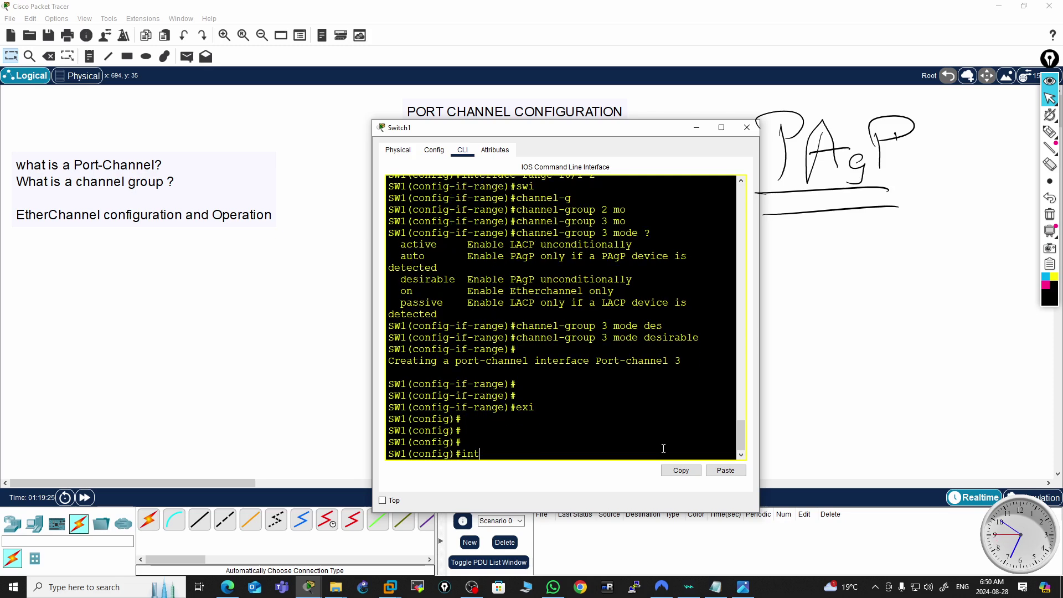
{"action": "type", "text": " po"}
{"action": "key", "text": "Tab"}
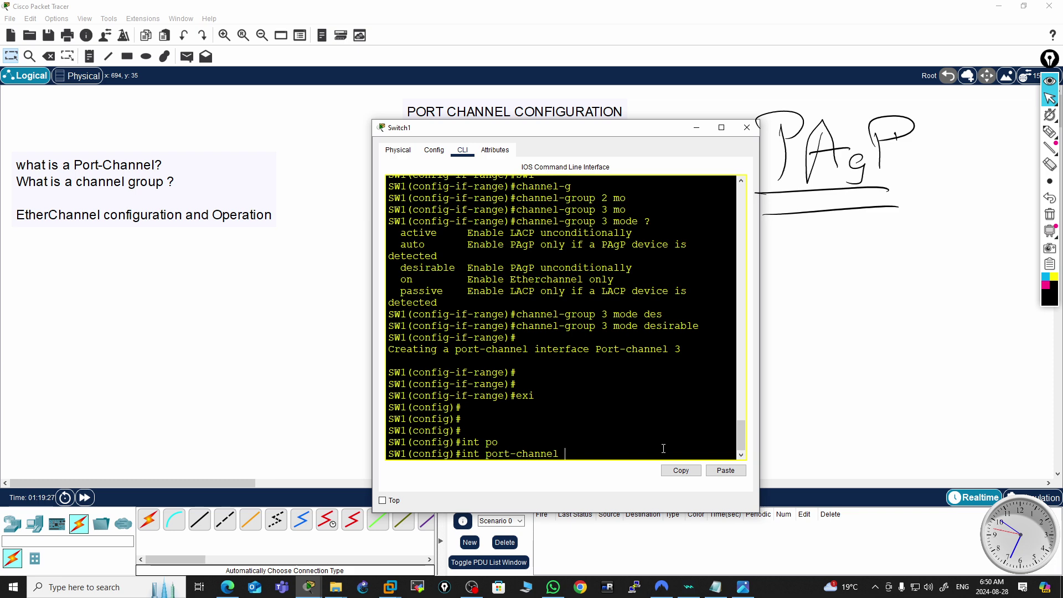
{"action": "type", "text": "3"}
{"action": "key", "text": "Return"}
- Set port-channel 3 on Switch1 to trunk with switchport mode trunk
{"action": "type", "text": "swi"}
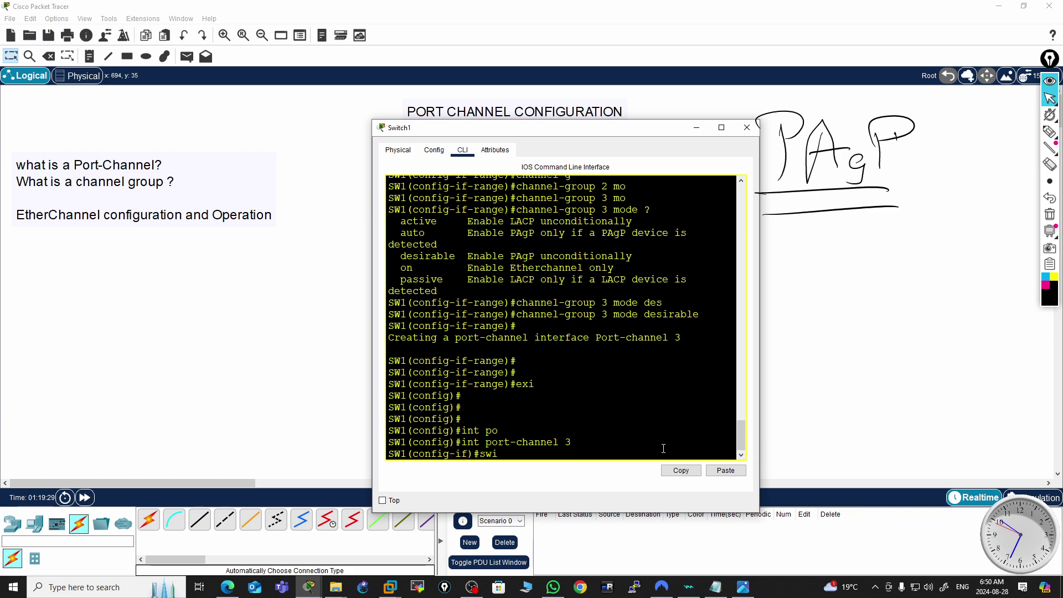
{"action": "key", "text": "Tab"}
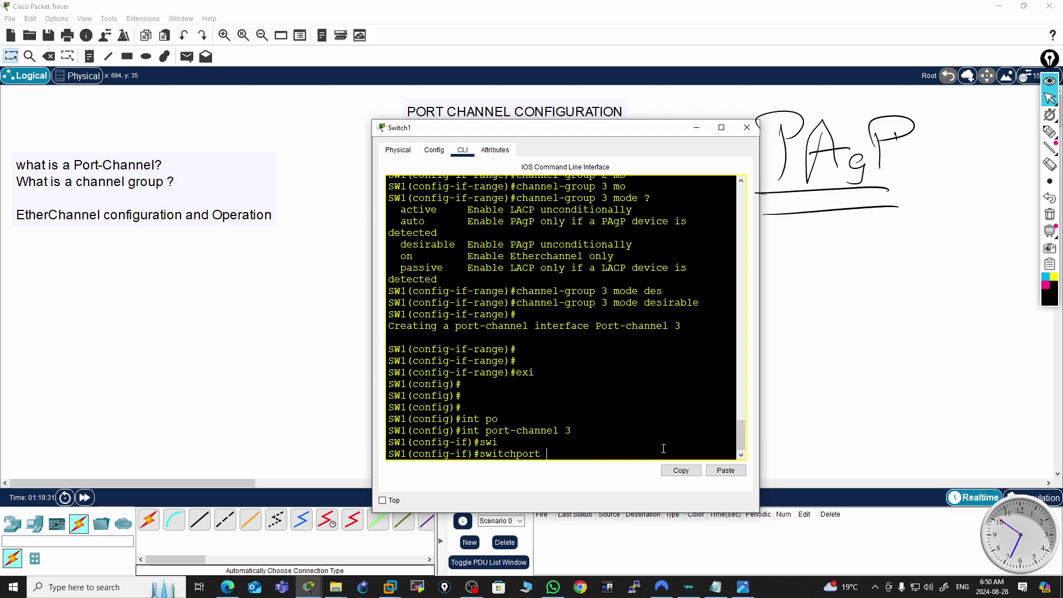
{"action": "type", "text": "mo"}
{"action": "key", "text": "Tab"}
{"action": "type", "text": "tr"}
{"action": "key", "text": "Tab"}
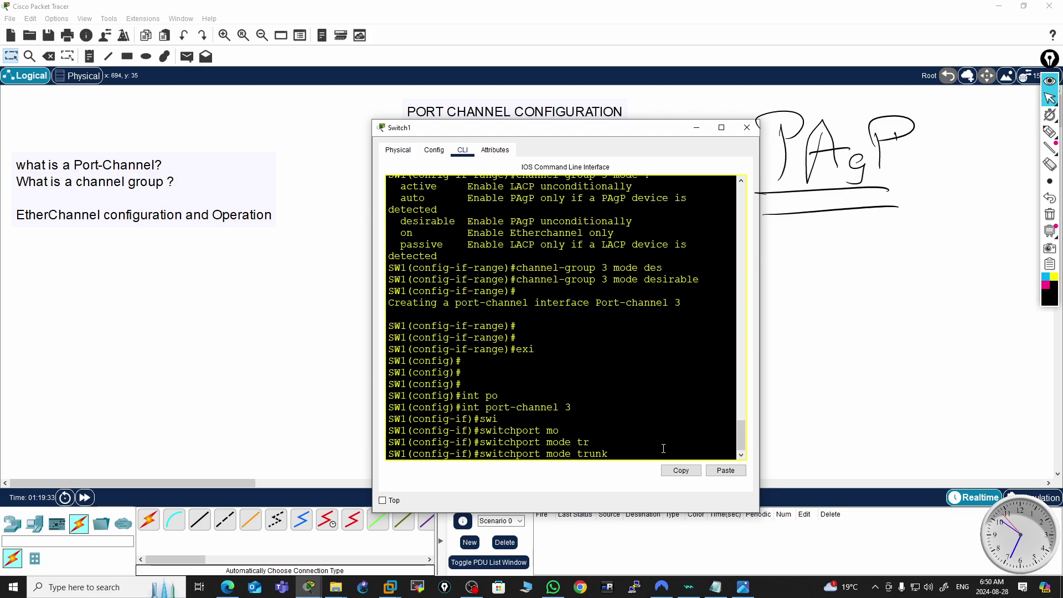
{"action": "key", "text": "Return"}
- Return to privileged mode on Switch1 and save the configuration with wr
{"action": "key", "text": "ctrl+z"}
{"action": "type", "text": "wr"}
{"action": "key", "text": "Return"}
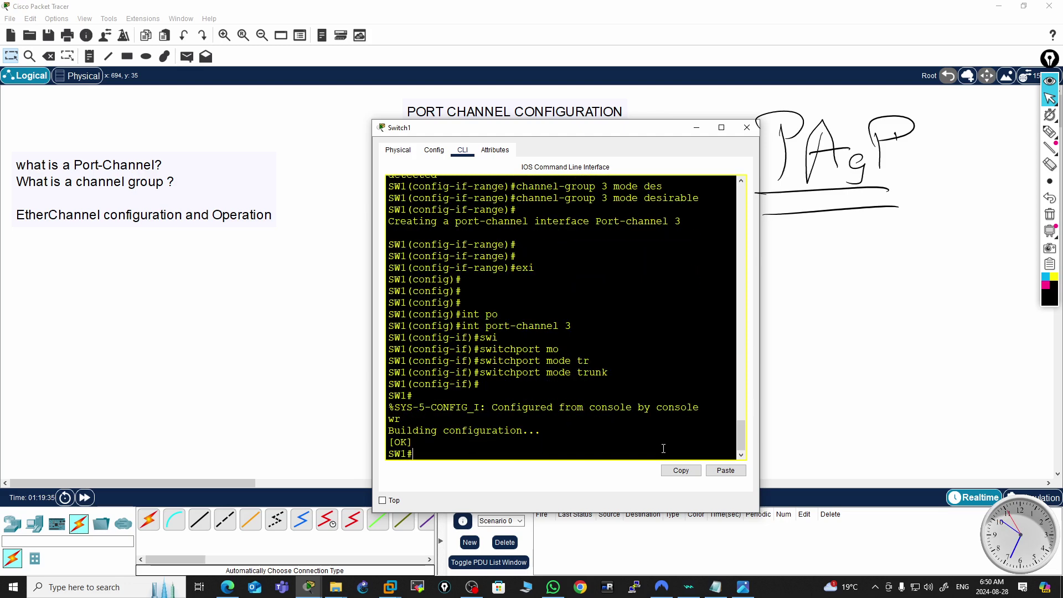
{"action": "key", "text": "Return"}
{"action": "key", "text": "Return"}
{"action": "key", "text": "Return"}
{"action": "key", "text": "Return"}
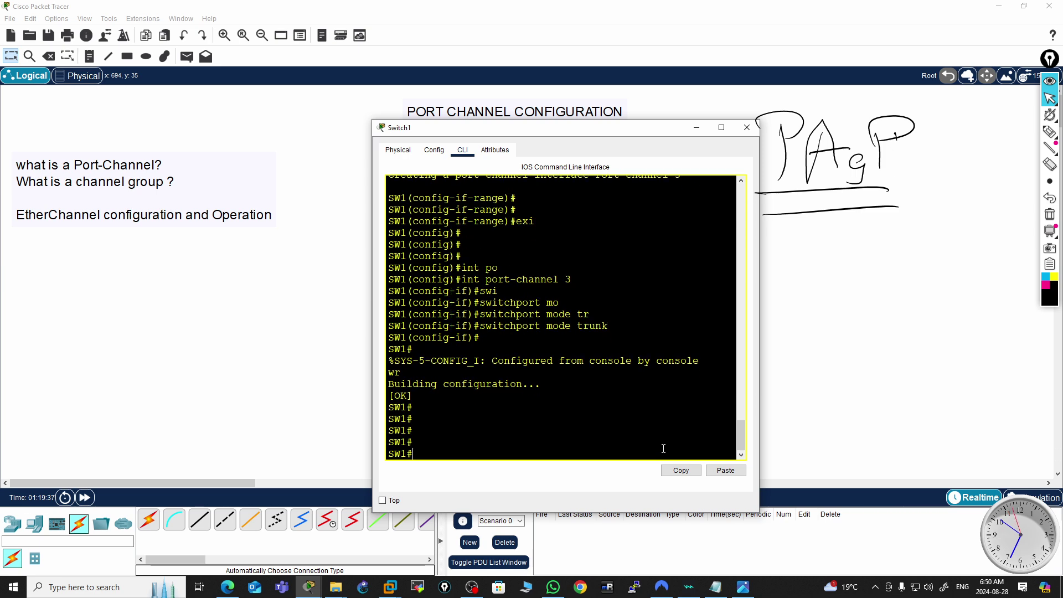
- Reopen Switch1's command line at a fresh prompt and enter global configuration mode with conf t
{"action": "left_click_drag", "start_coordinate": [641, 134], "coordinate": [921, 172]}
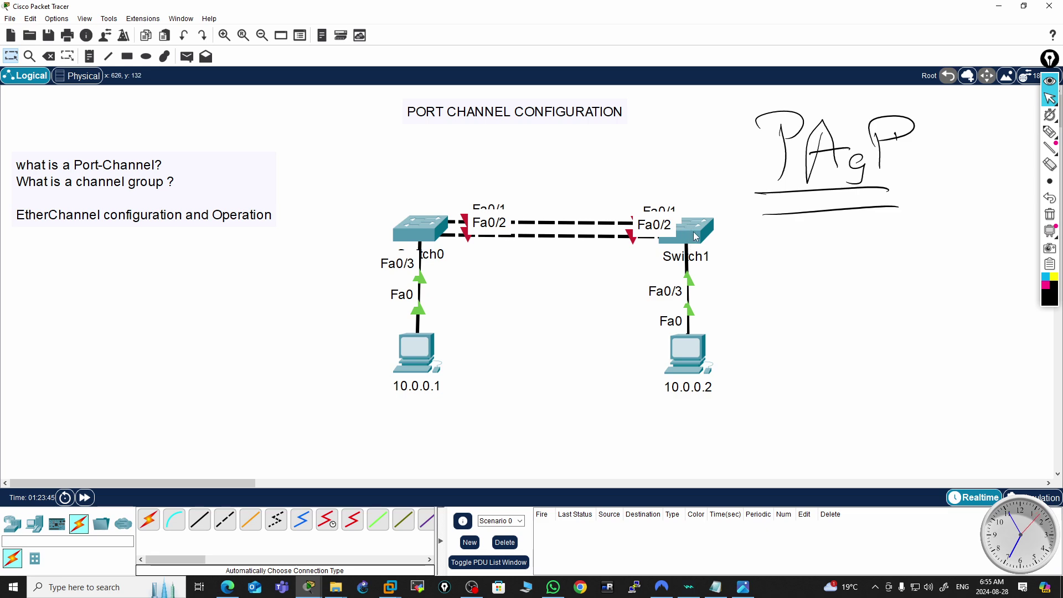
{"action": "mouse_move", "coordinate": [693, 231]}
{"action": "left_click", "coordinate": [695, 237]}
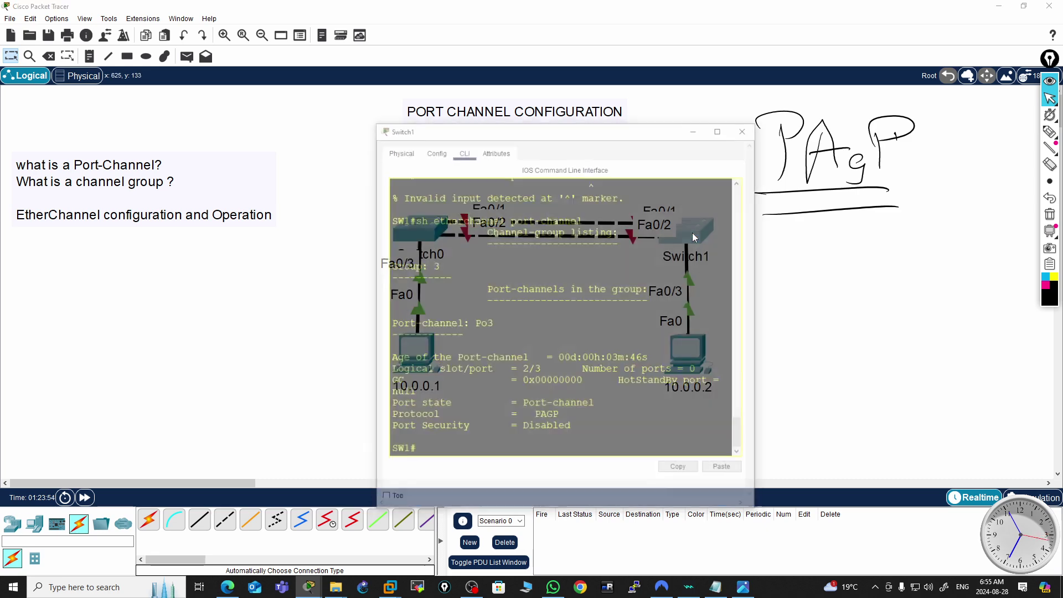
{"action": "key", "text": "Return"}
{"action": "key", "text": "Return"}
{"action": "key", "text": "Return"}
{"action": "key", "text": "Return"}
{"action": "key", "text": "Return"}
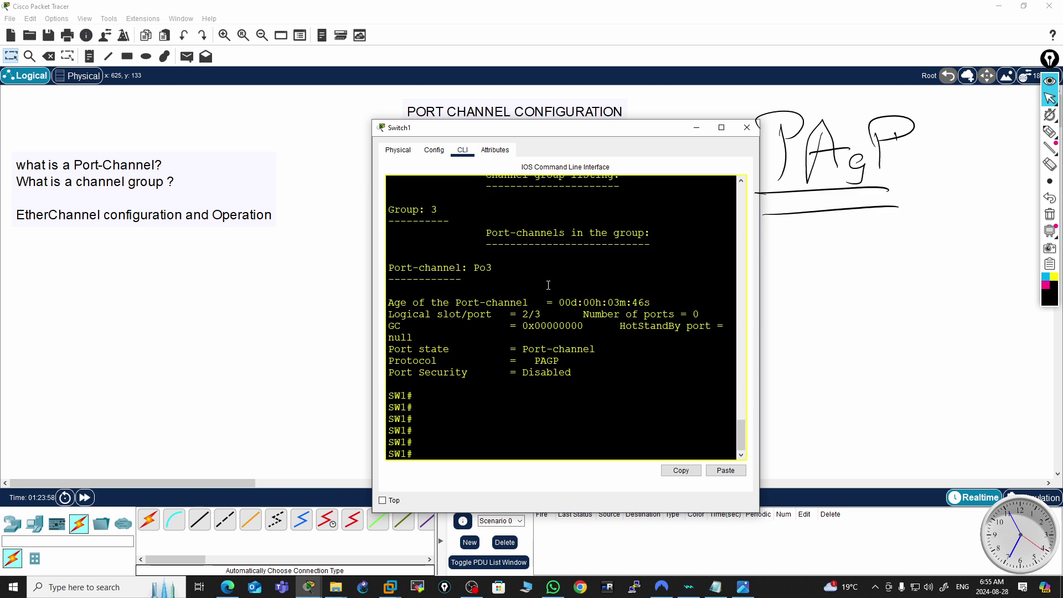
{"action": "type", "text": "conf t"}
{"action": "key", "text": "Return"}
{"action": "key", "text": "Return"}
{"action": "key", "text": "Return"}
{"action": "key", "text": "Return"}
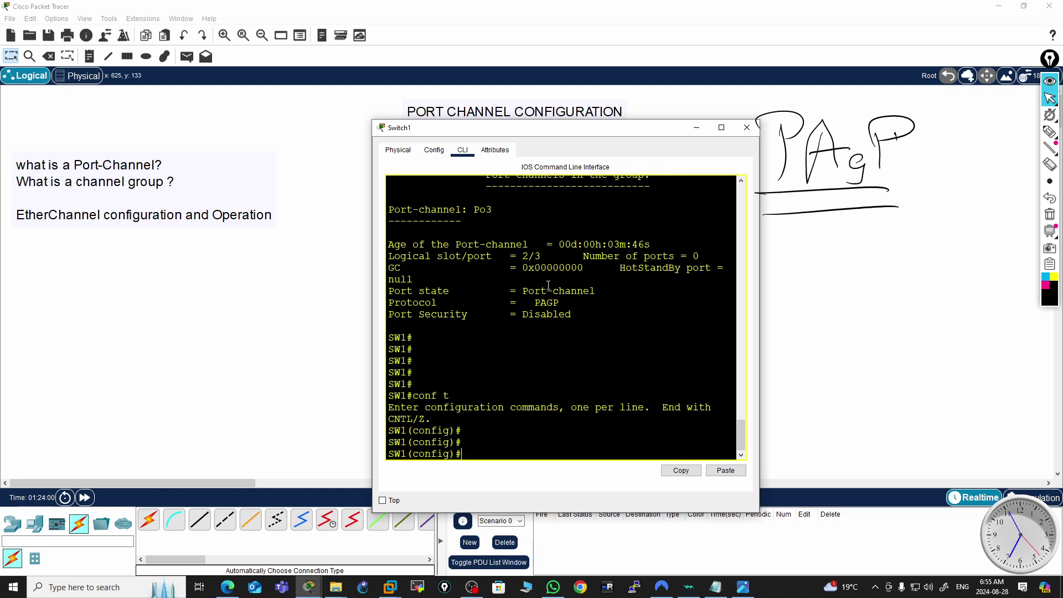
- Delete port-channel 3 from Switch1 with no interface port-channel 3
{"action": "type", "text": "no p"}
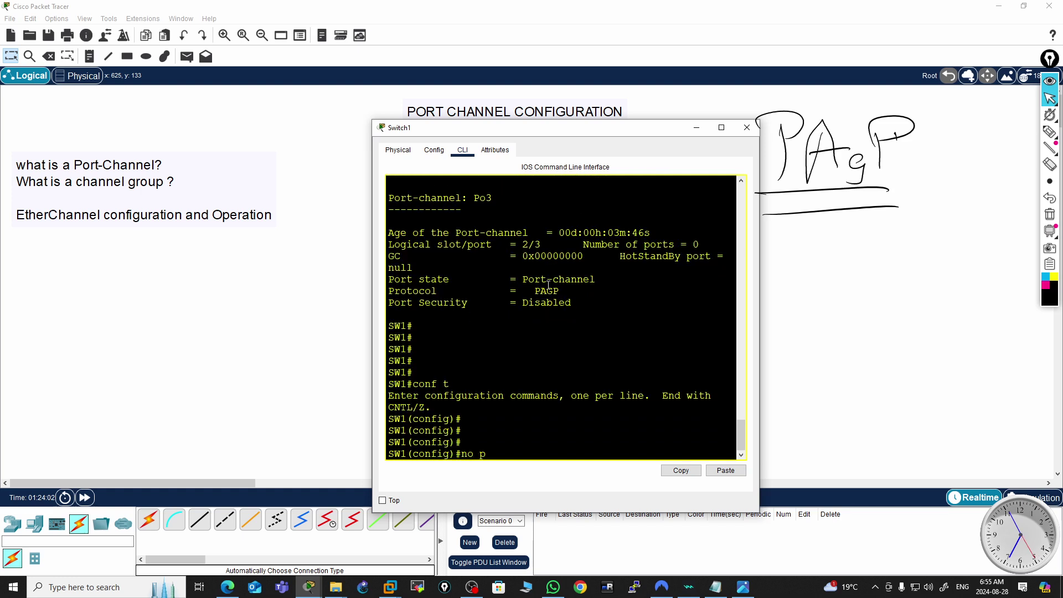
{"action": "type", "text": "o"}
{"action": "key", "text": "Tab"}
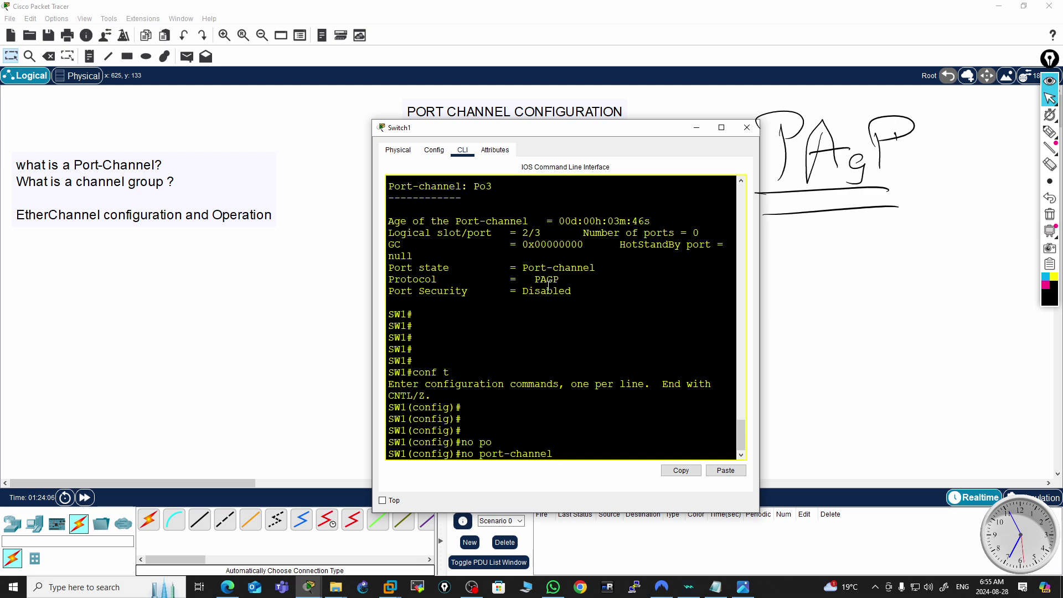
{"action": "key", "text": "BackSpace"}
{"action": "key", "text": "BackSpace"}
{"action": "key", "text": "BackSpace"}
{"action": "key", "text": "BackSpace"}
{"action": "key", "text": "BackSpace"}
{"action": "key", "text": "BackSpace"}
{"action": "key", "text": "BackSpace"}
{"action": "key", "text": "BackSpace"}
{"action": "key", "text": "BackSpace"}
{"action": "key", "text": "BackSpace"}
{"action": "key", "text": "BackSpace"}
{"action": "key", "text": "BackSpace"}
{"action": "key", "text": "BackSpace"}
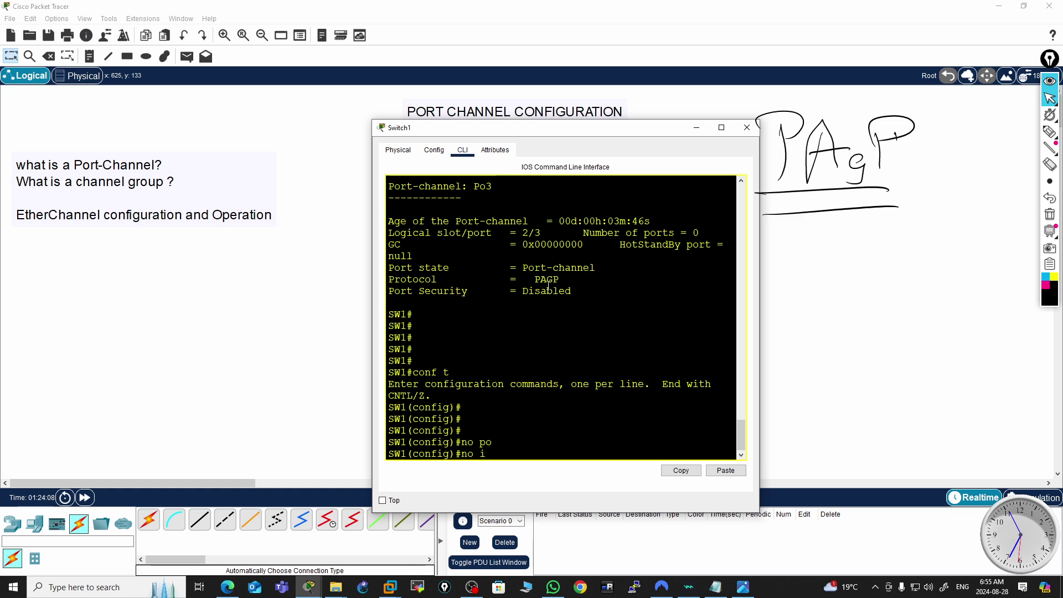
{"action": "type", "text": "in"}
{"action": "key", "text": "Tab"}
{"action": "type", "text": "p"}
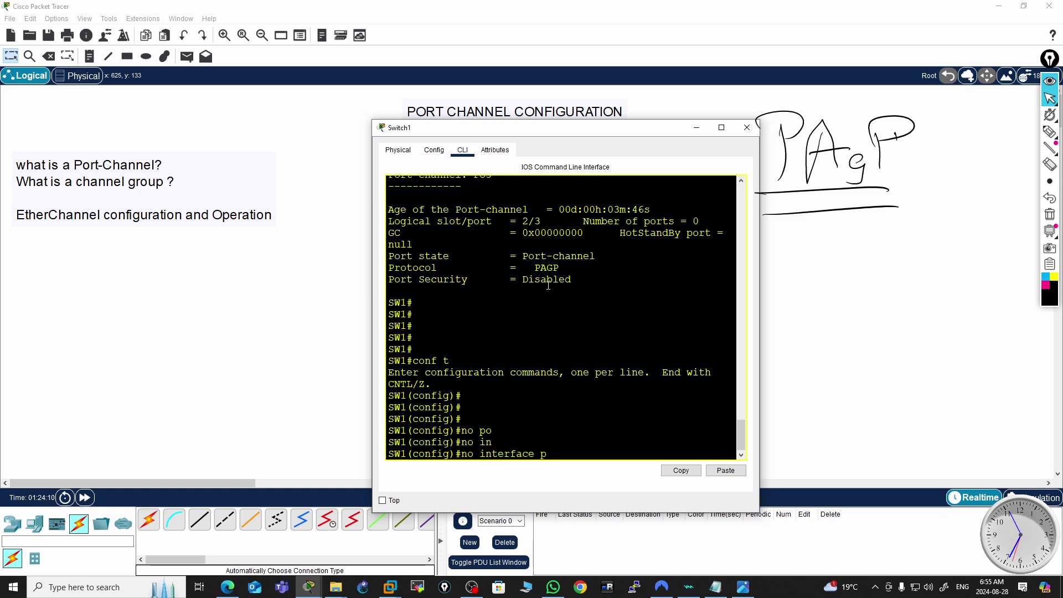
{"action": "type", "text": "o"}
{"action": "key", "text": "Tab"}
{"action": "type", "text": "3"}
{"action": "key", "text": "Return"}
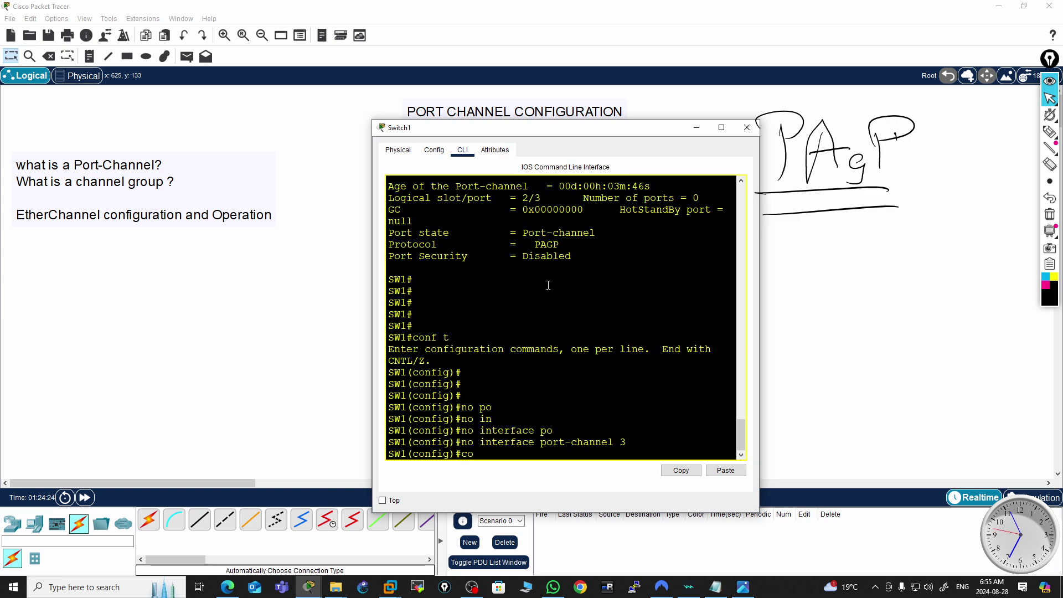
- Enter configuration for interface range f0/1-2 on Switch1
{"action": "type", "text": "nf t"}
{"action": "key", "text": "Return"}
{"action": "key", "text": "Return"}
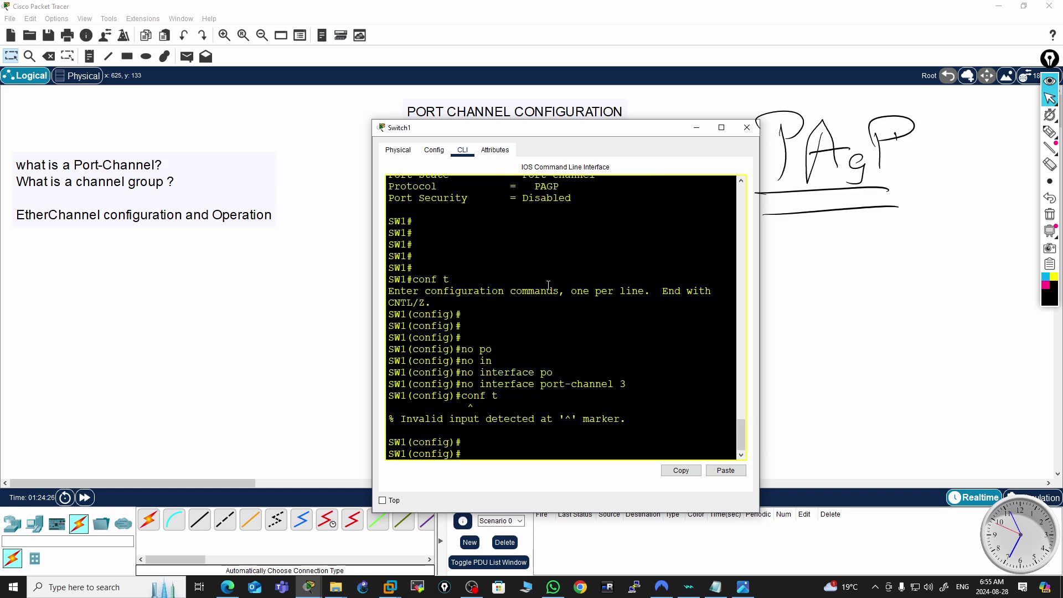
{"action": "type", "text": "int ra"}
{"action": "key", "text": "Tab"}
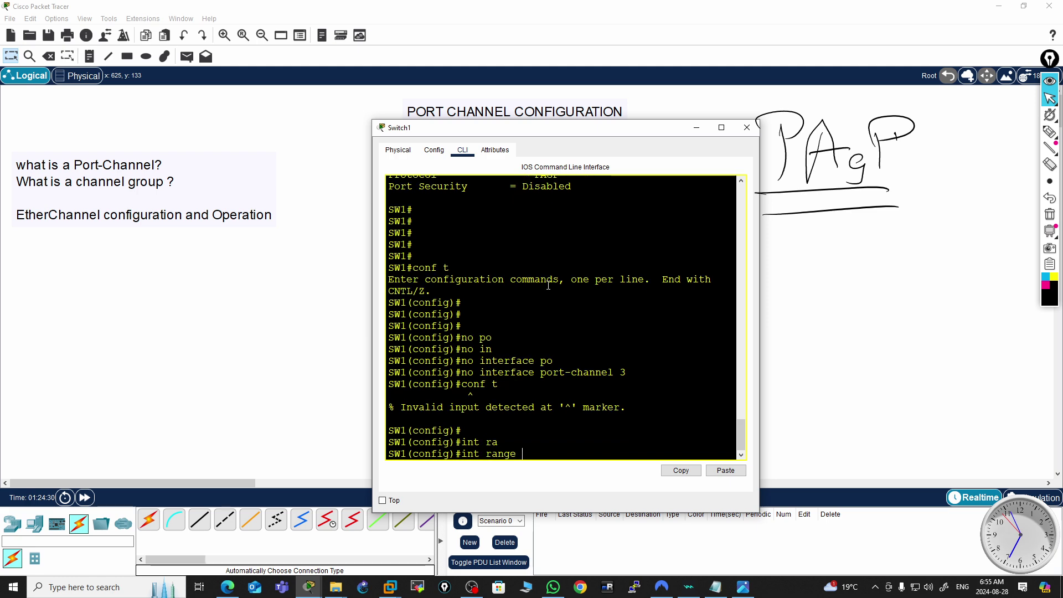
{"action": "type", "text": "f0/1-"}
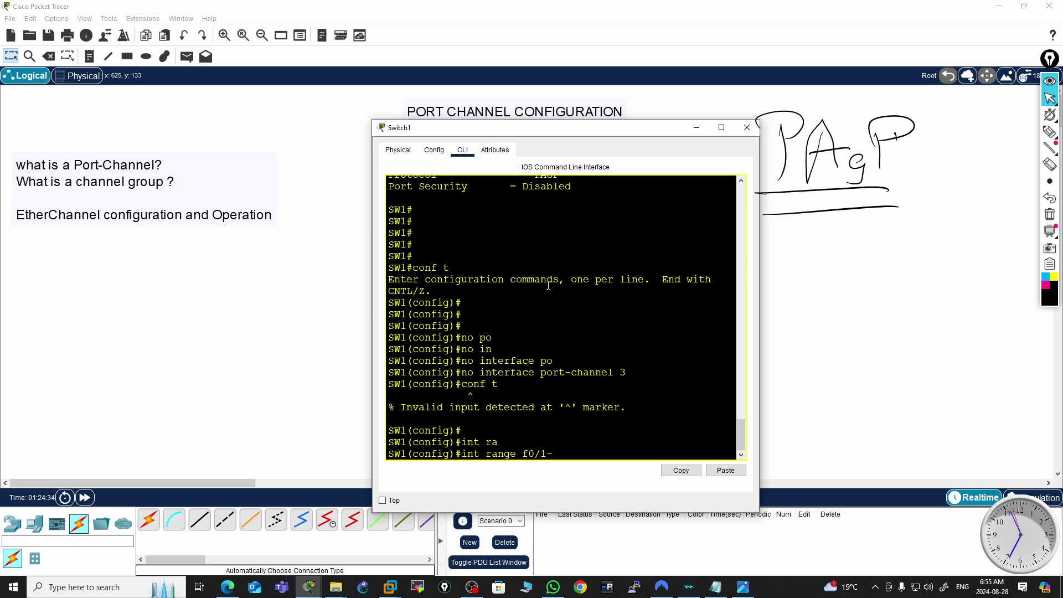
{"action": "type", "text": "2"}
{"action": "key", "text": "Return"}
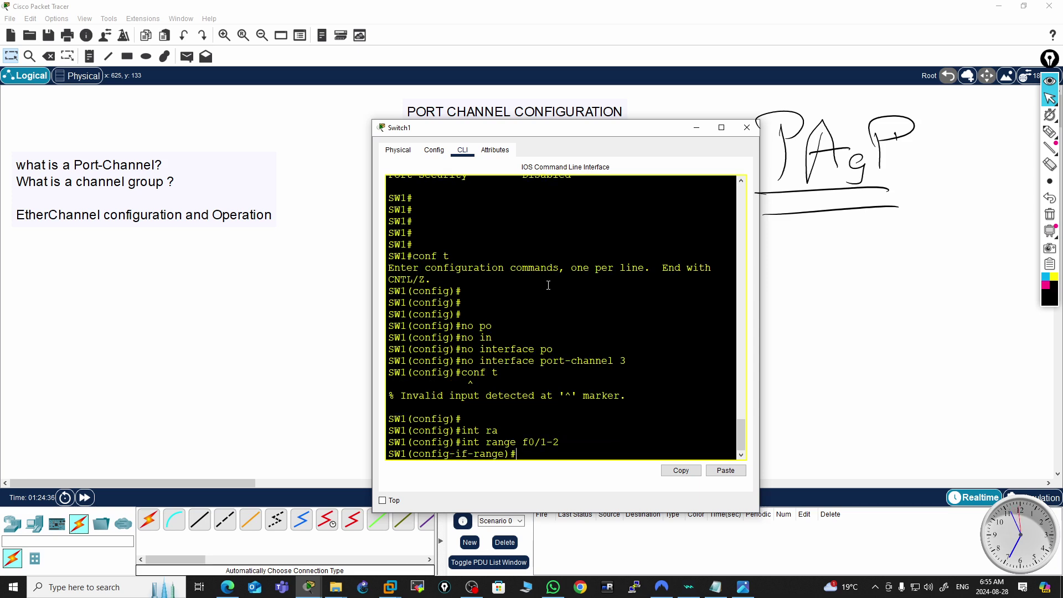
- List the available channel-group numbers and modes, and assign Switch1's interface range with channel-group 2 mode desirable
{"action": "type", "text": "chann"}
{"action": "key", "text": "Tab"}
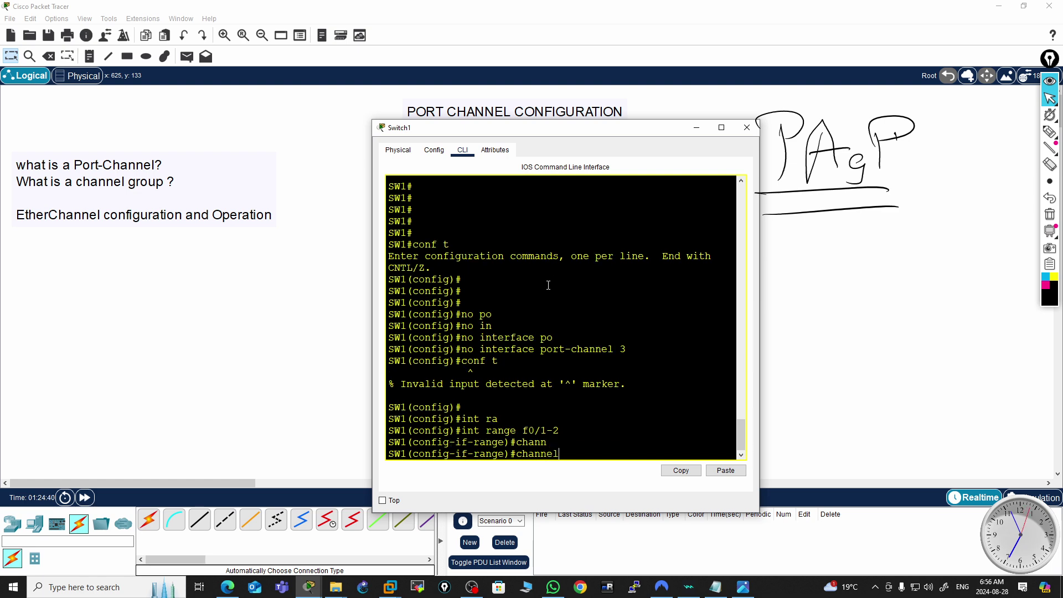
{"action": "type", "text": "el-g"}
{"action": "key", "text": "Tab"}
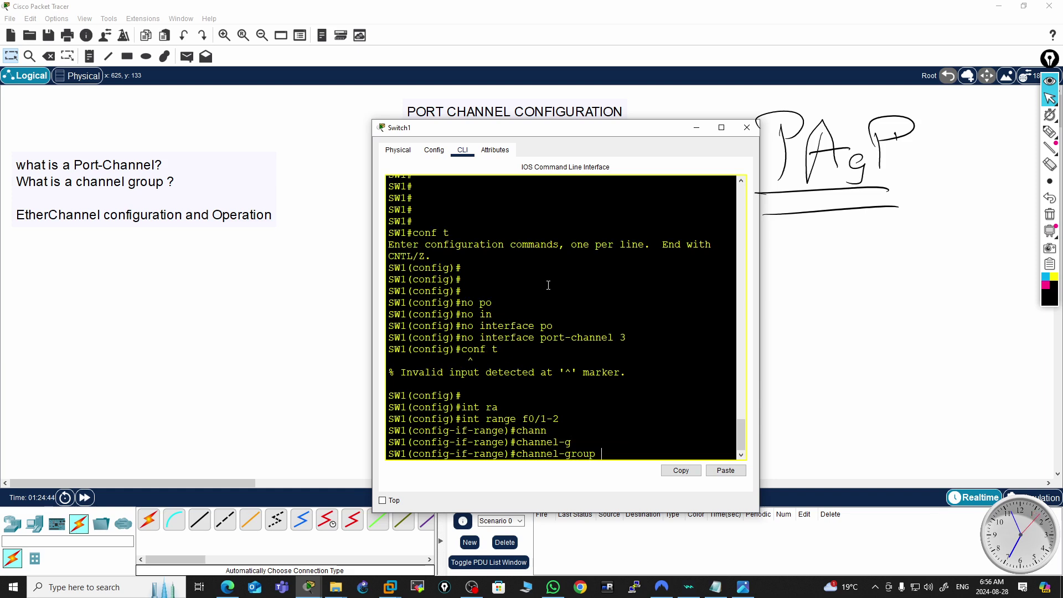
{"action": "type", "text": "?"}
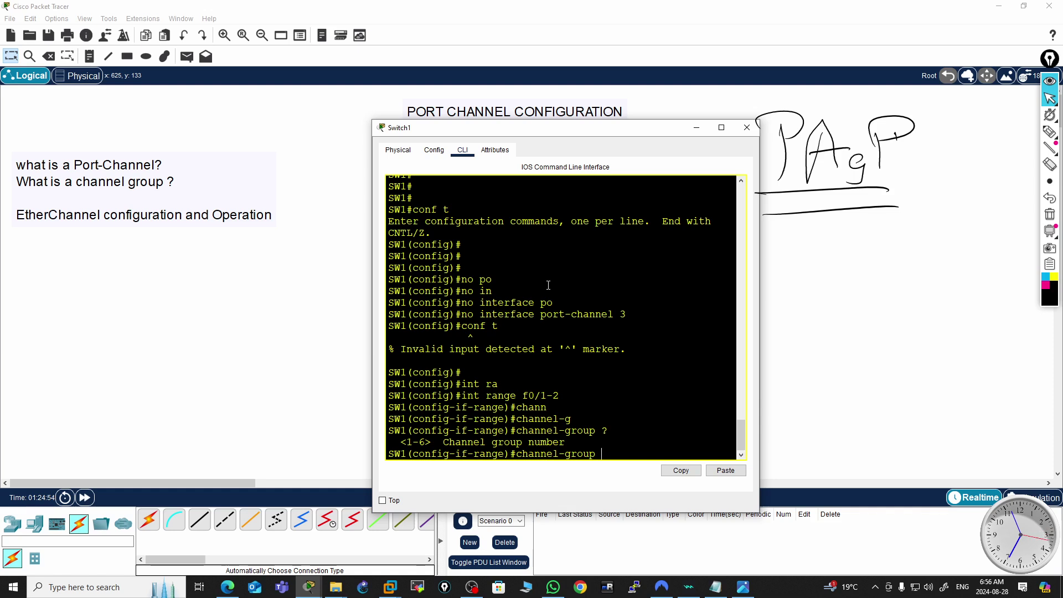
{"action": "type", "text": "2"}
{"action": "type", "text": " mo"}
{"action": "key", "text": "Tab"}
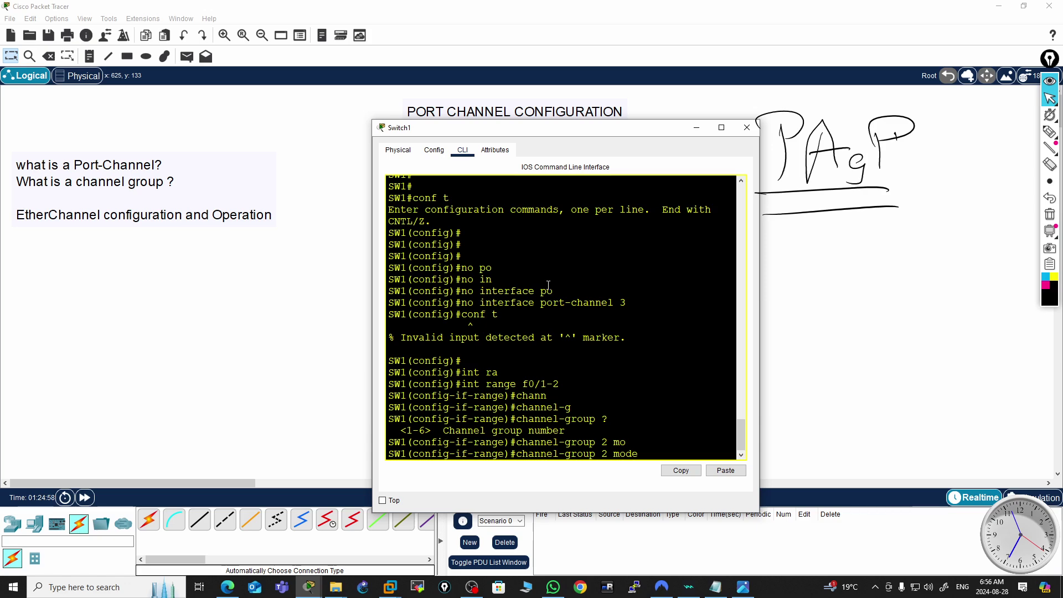
{"action": "type", "text": "?"}
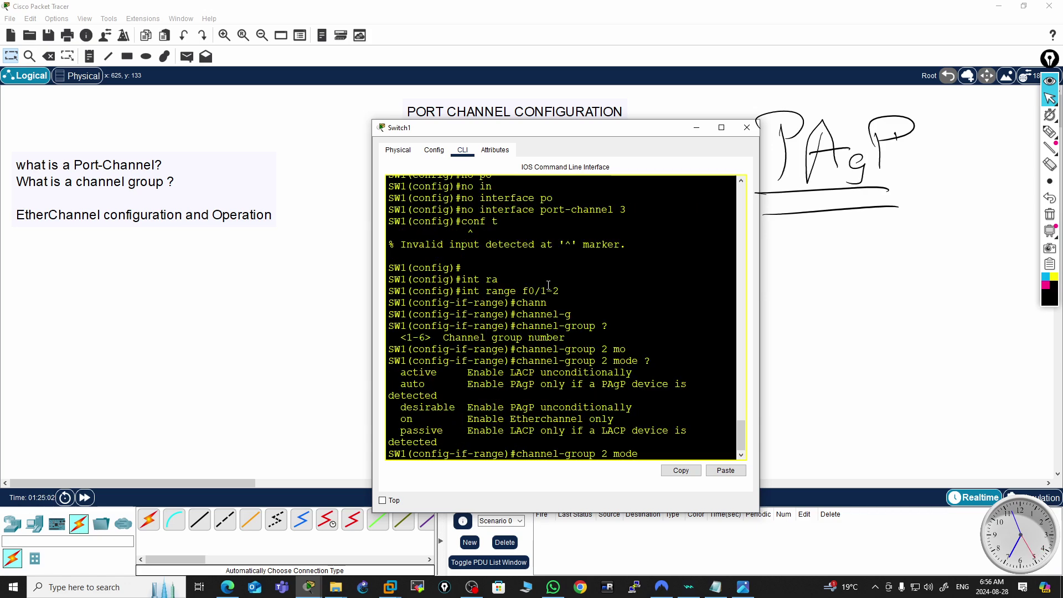
{"action": "type", "text": "des"}
{"action": "key", "text": "Tab"}
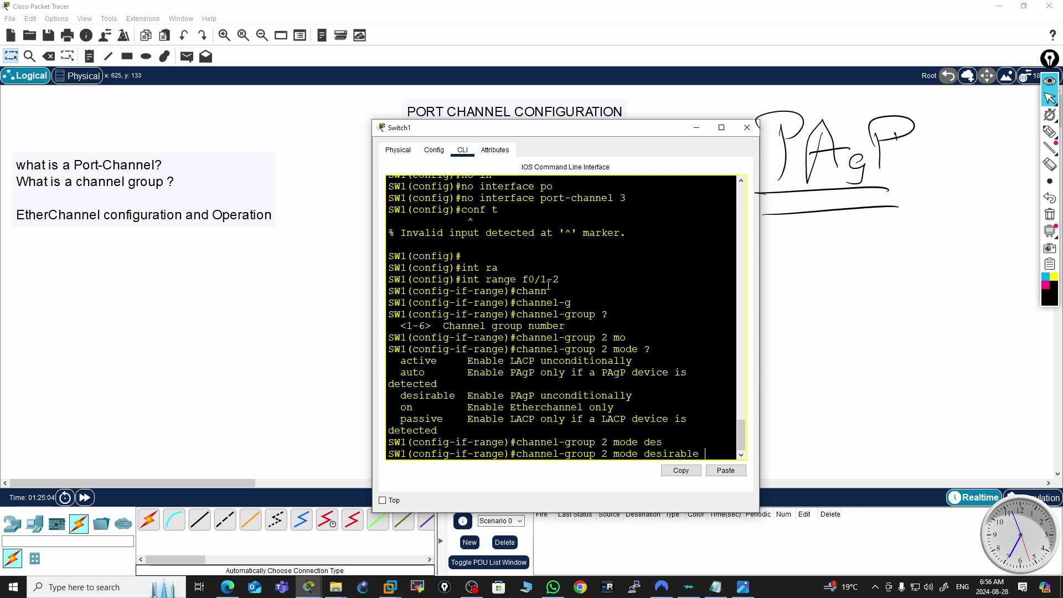
{"action": "key", "text": "Return"}
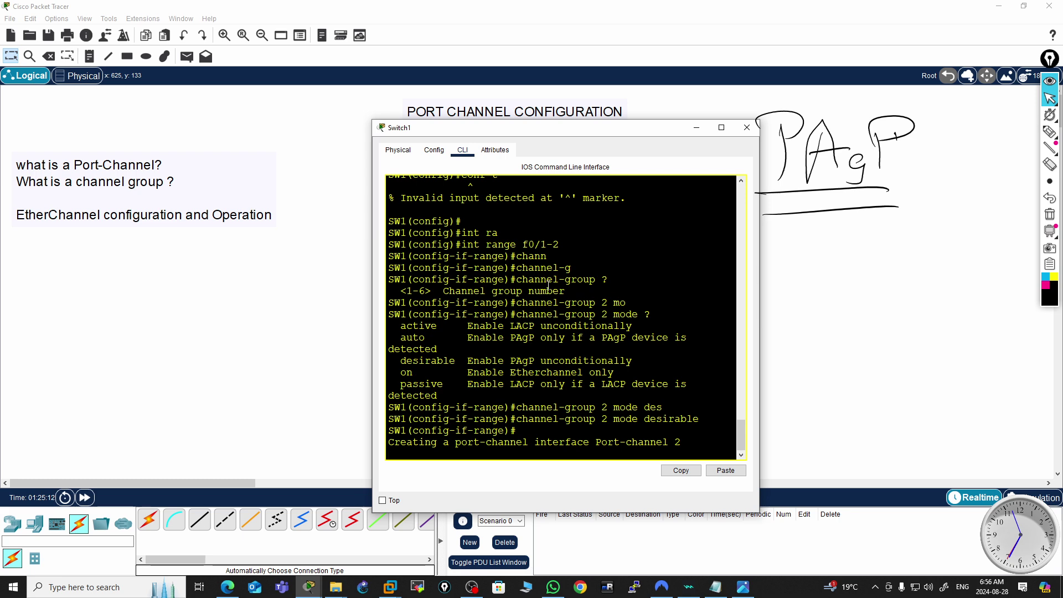
- Leave Switch1's interface range configuration and return to a fresh privileged mode prompt
{"action": "key", "text": "ctrl+z"}
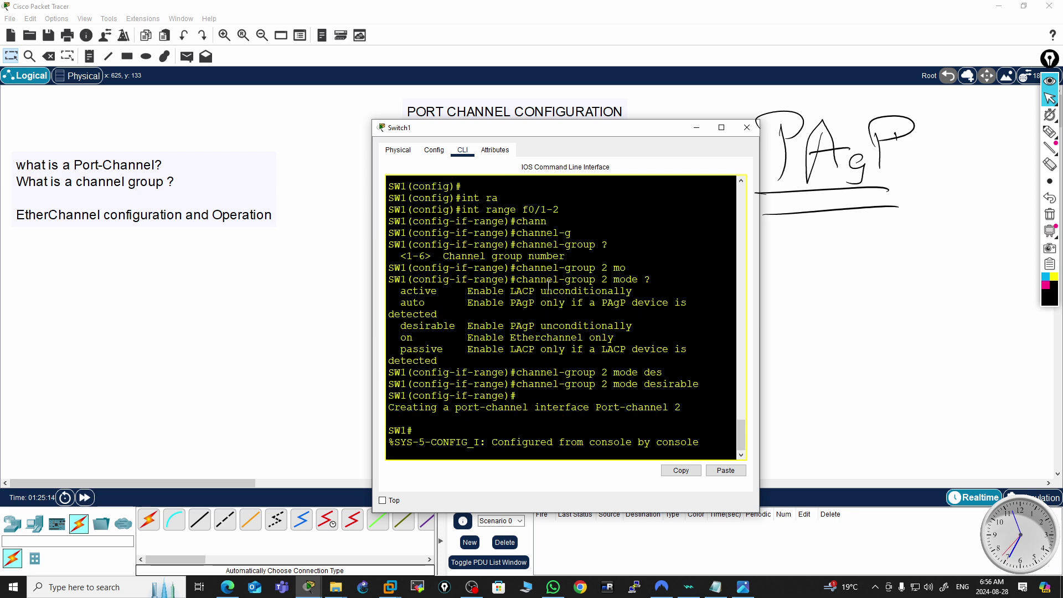
{"action": "key", "text": "Return"}
{"action": "key", "text": "Return"}
{"action": "key", "text": "Return"}
{"action": "key", "text": "Return"}
{"action": "key", "text": "Return"}
{"action": "key", "text": "Return"}
{"action": "key", "text": "Return"}
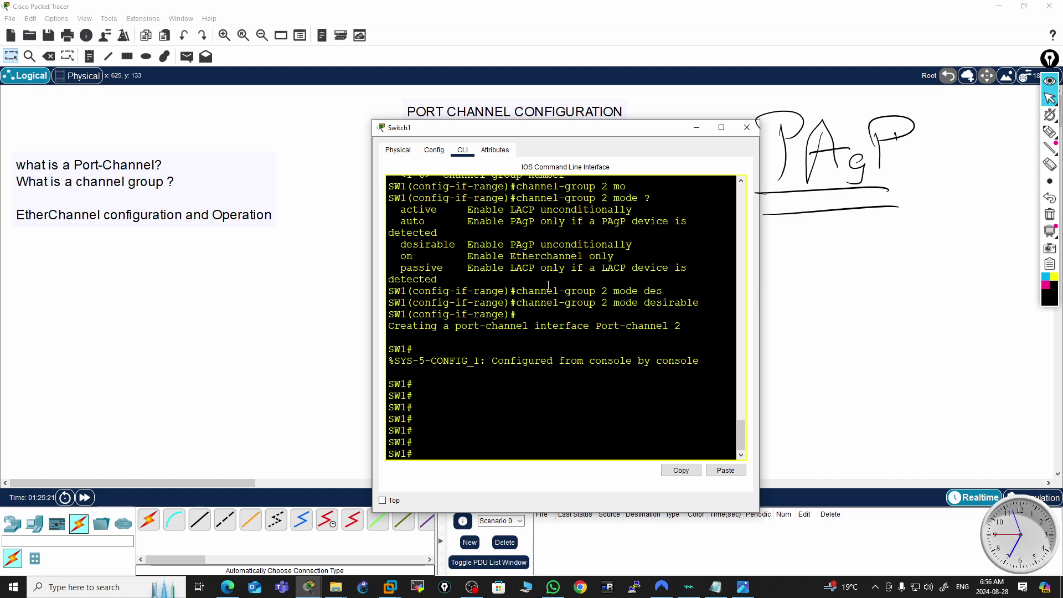
- Enter global configuration mode on Switch1 and open interface configuration for port-channel 2
{"action": "type", "text": "conf t"}
{"action": "key", "text": "Return"}
{"action": "key", "text": "Return"}
{"action": "key", "text": "Return"}
{"action": "key", "text": "Return"}
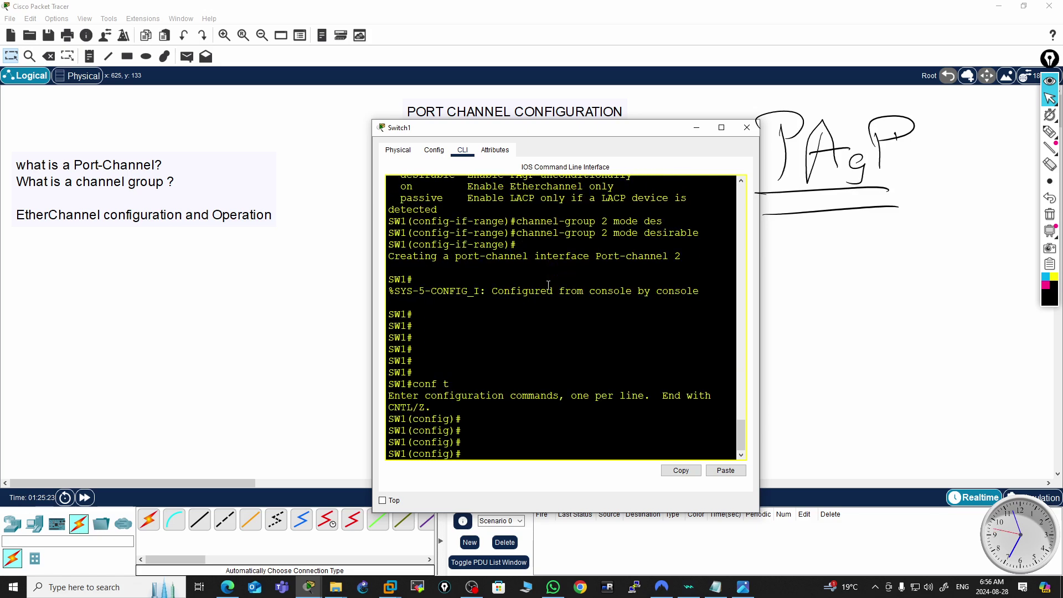
{"action": "type", "text": "int"}
{"action": "key", "text": "Tab"}
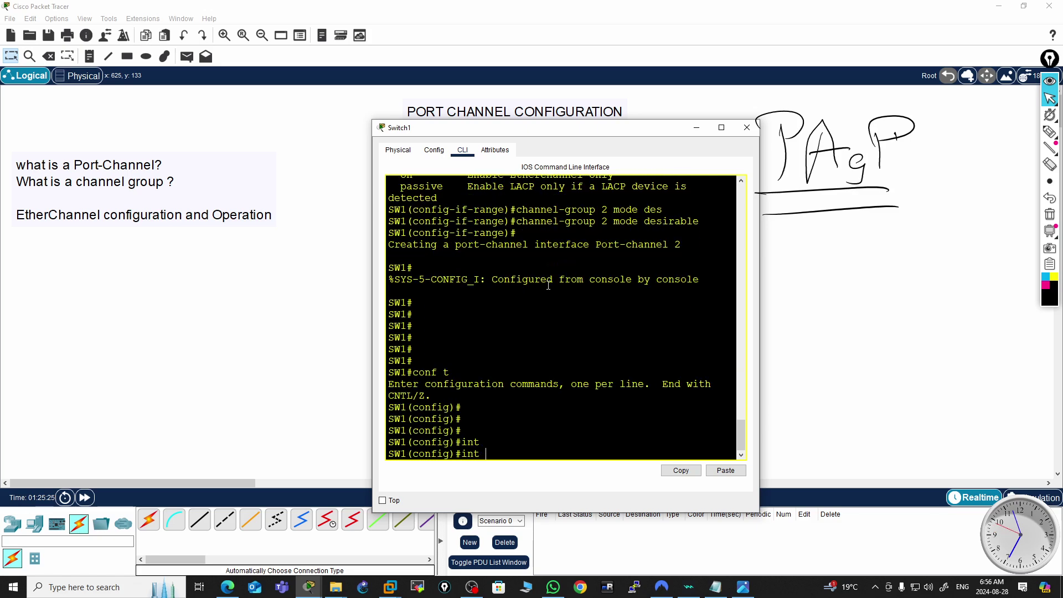
{"action": "type", "text": "po"}
{"action": "key", "text": "Tab"}
{"action": "type", "text": "2"}
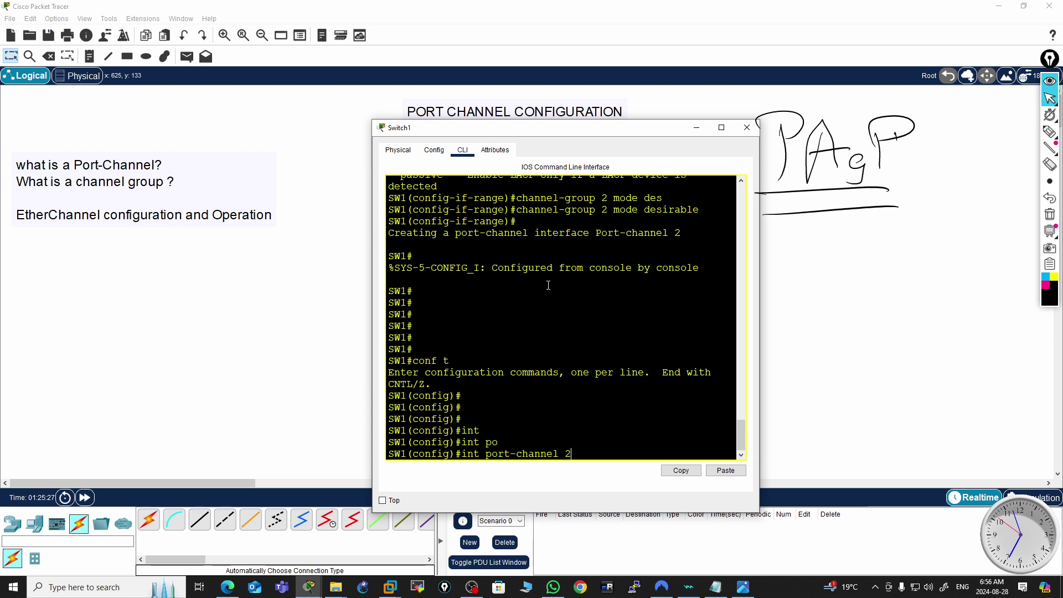
{"action": "key", "text": "Return"}
- Set port-channel 2 on Switch1 to trunk with switchport mode trunk
{"action": "type", "text": "swi"}
{"action": "key", "text": "Tab"}
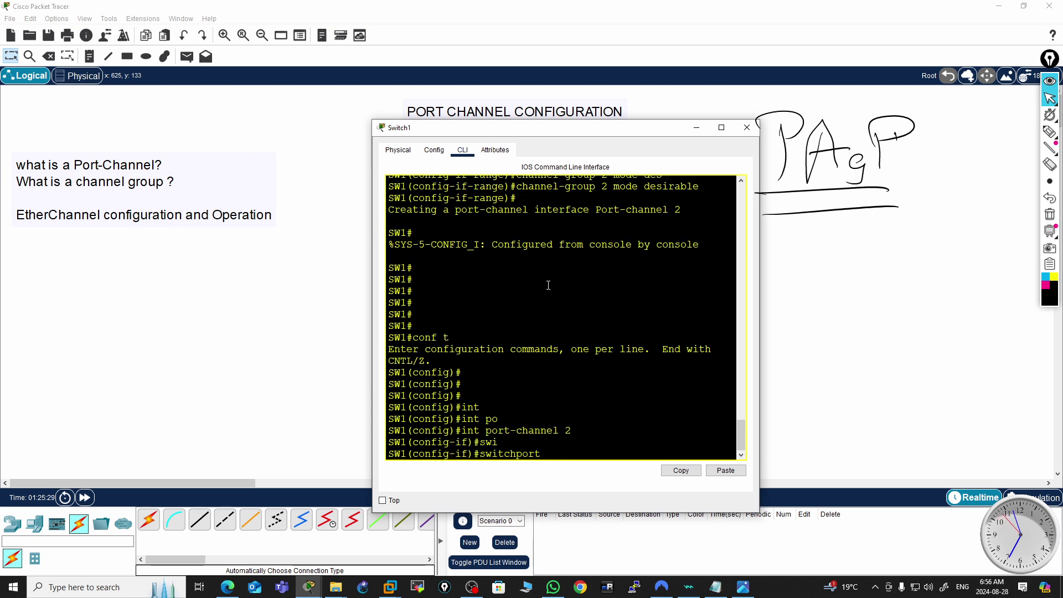
{"action": "type", "text": "mo"}
{"action": "key", "text": "Tab"}
{"action": "type", "text": "tr"}
{"action": "key", "text": "Tab"}
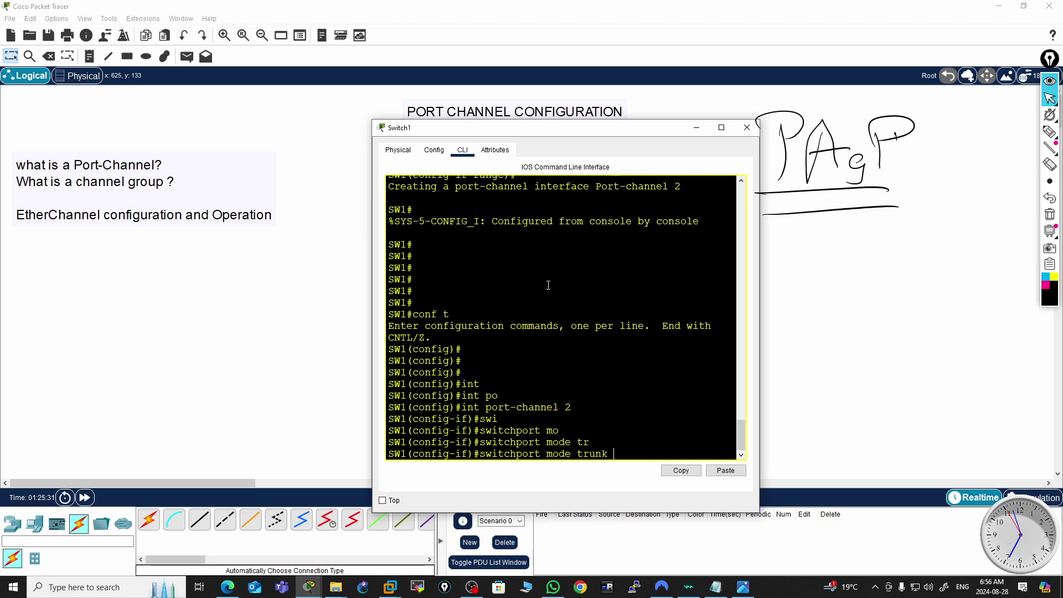
{"action": "key", "text": "Return"}
- Save Switch1's configuration with wr from privileged mode and move its window clear of the topology
{"action": "key", "text": "ctrl+z"}
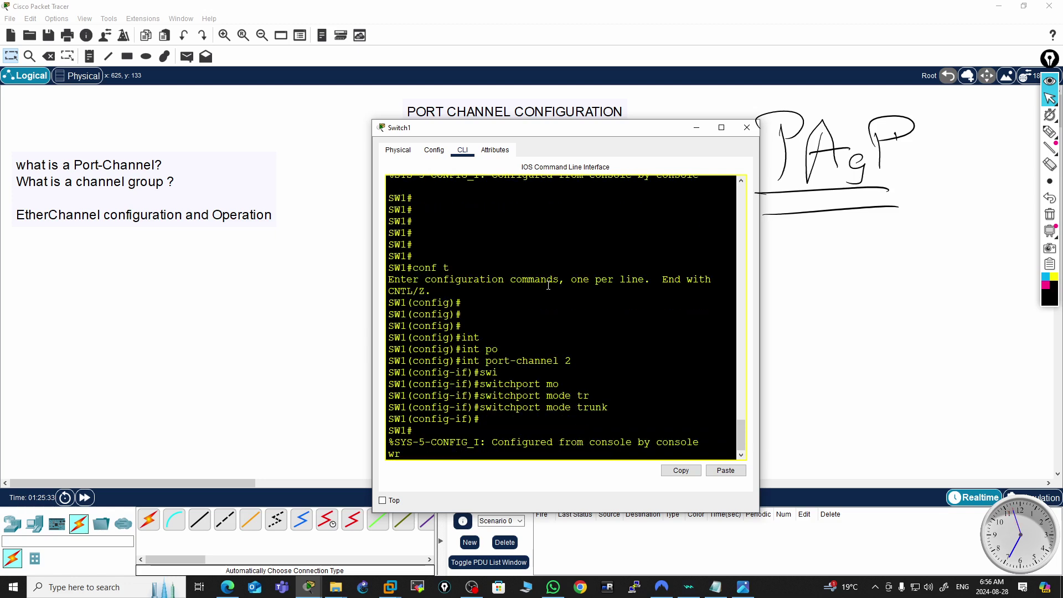
{"action": "type", "text": "wr"}
{"action": "key", "text": "Return"}
{"action": "key", "text": "Return"}
{"action": "key", "text": "Return"}
{"action": "key", "text": "Return"}
{"action": "key", "text": "Return"}
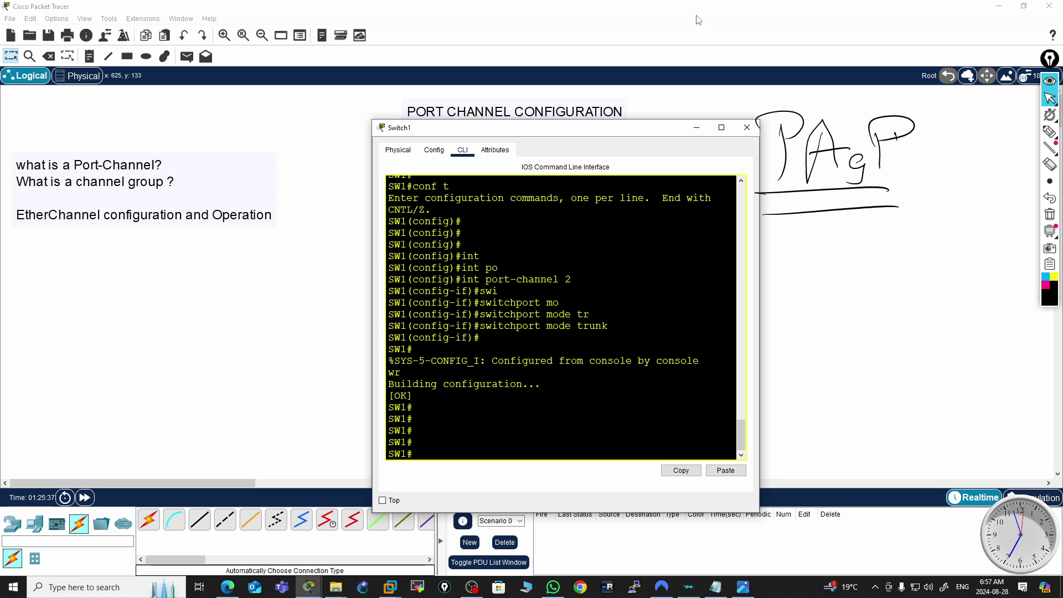
{"action": "left_click_drag", "start_coordinate": [652, 133], "coordinate": [1000, 198]}
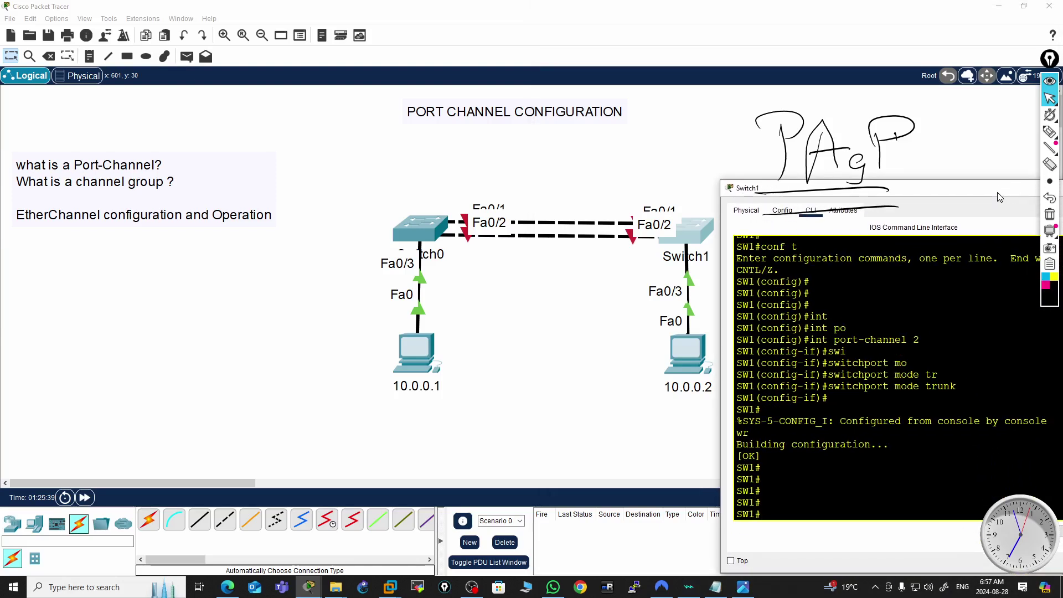
{"action": "left_click_drag", "start_coordinate": [937, 189], "coordinate": [965, 167]}
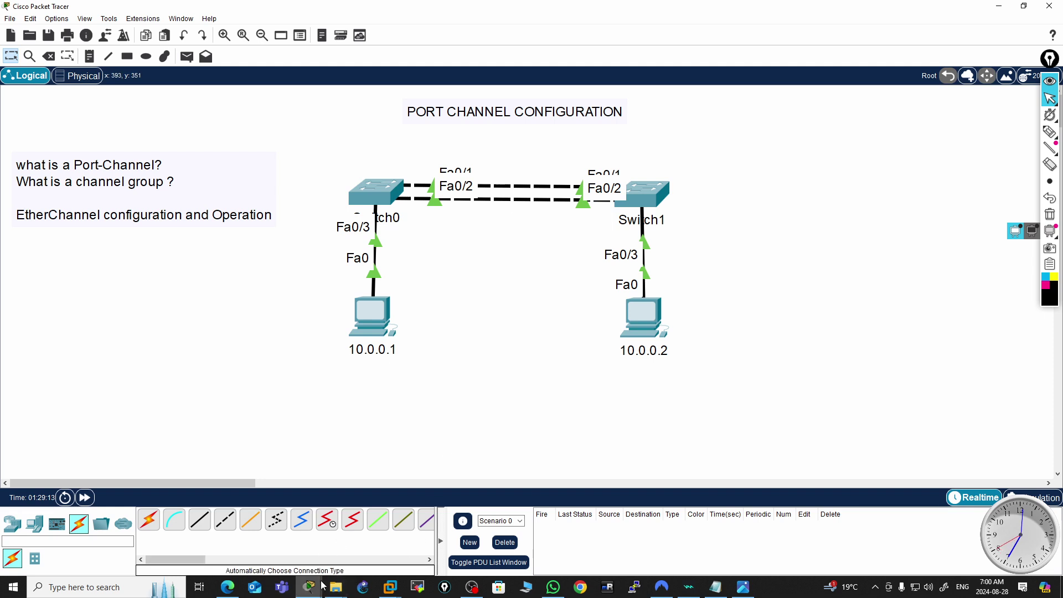
- Open Switch0's command line, move its window clear of Switch1, and bring up a fresh prompt
{"action": "mouse_move", "coordinate": [299, 582]}
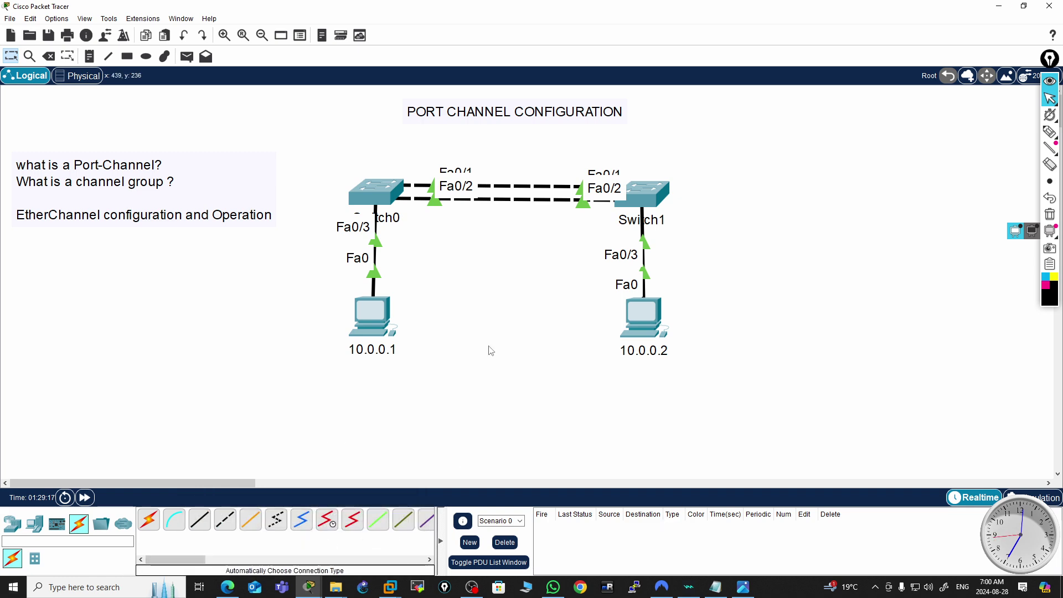
{"action": "left_click", "coordinate": [386, 197]}
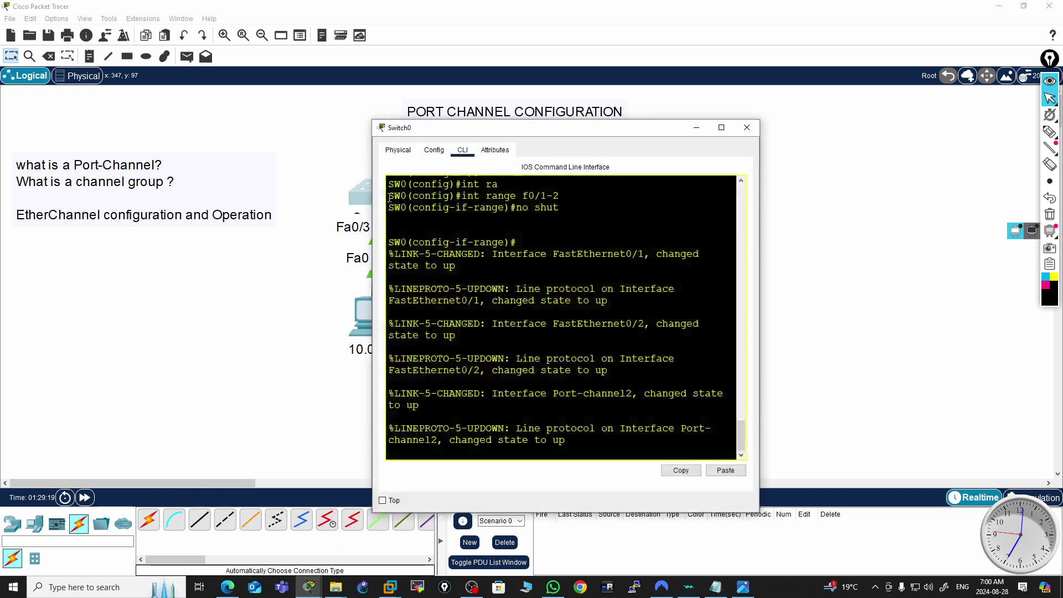
{"action": "left_click_drag", "start_coordinate": [499, 123], "coordinate": [197, 62]}
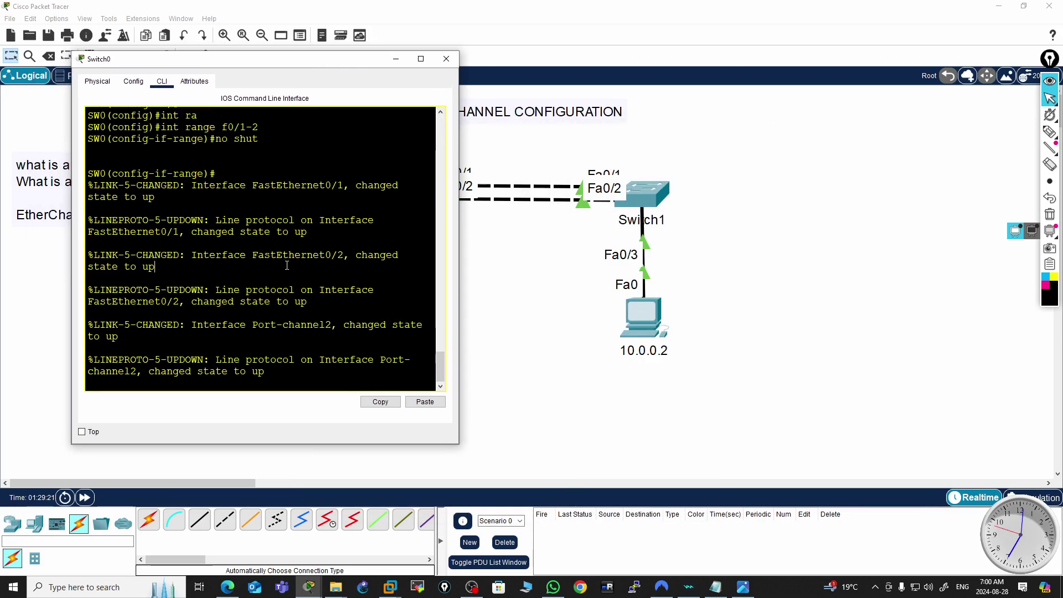
{"action": "key", "text": "Return"}
{"action": "key", "text": "Return"}
{"action": "key", "text": "Return"}
{"action": "key", "text": "Return"}
{"action": "key", "text": "Return"}
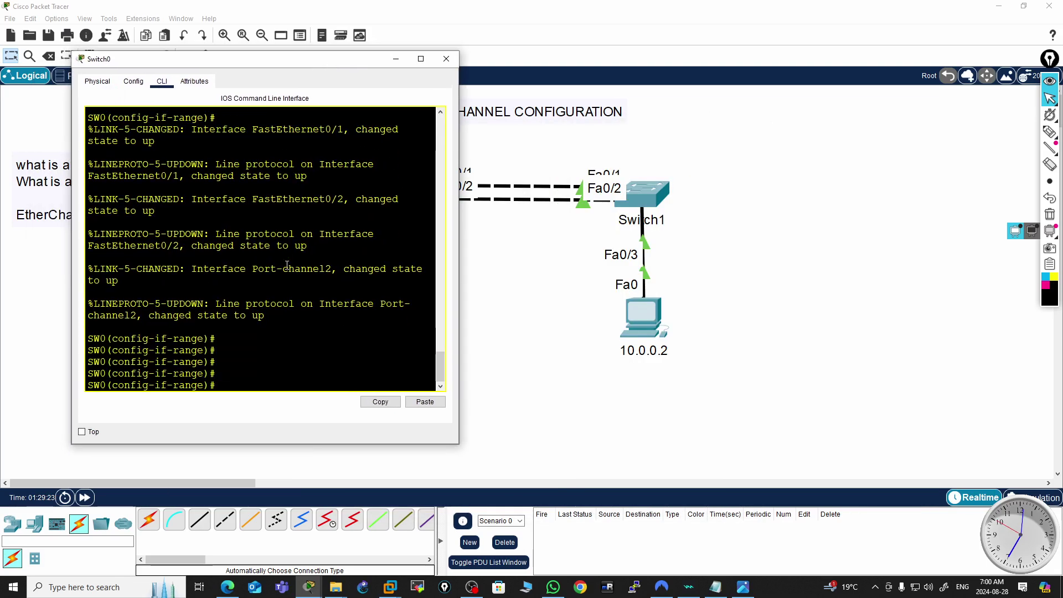
- Leave interface range configuration on Switch0 and return to a fresh privileged prompt
{"action": "key", "text": "ctrl+z"}
{"action": "key", "text": "Return"}
{"action": "key", "text": "Return"}
{"action": "key", "text": "Return"}
{"action": "key", "text": "Return"}
{"action": "key", "text": "Return"}
{"action": "key", "text": "Return"}
{"action": "key", "text": "Return"}
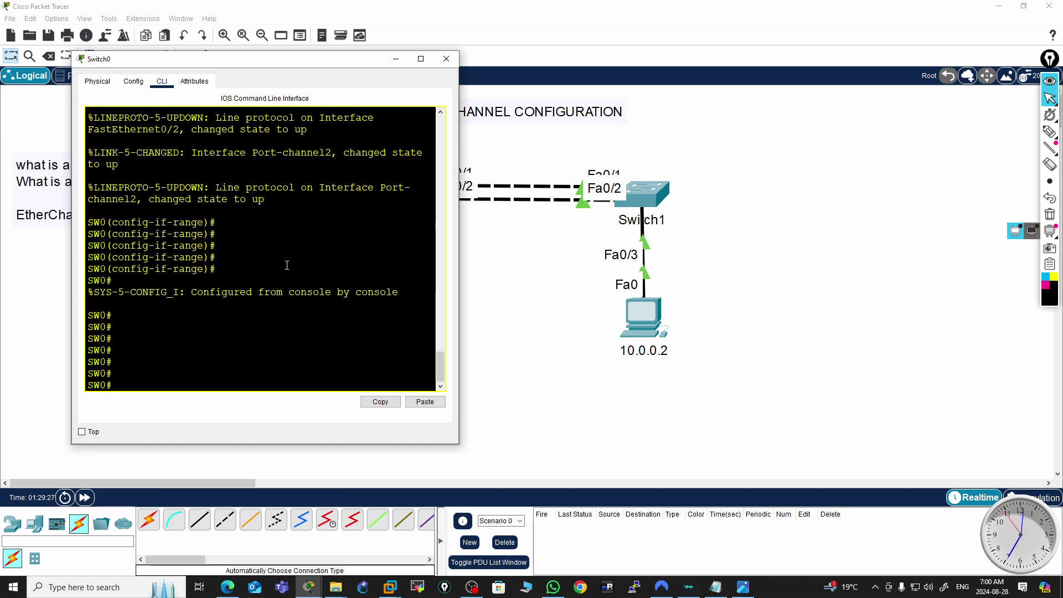
- Display Switch0's EtherChannel summary with sh etherchannel summ, move its window clear of the topology, and close it
{"action": "type", "text": "sh"}
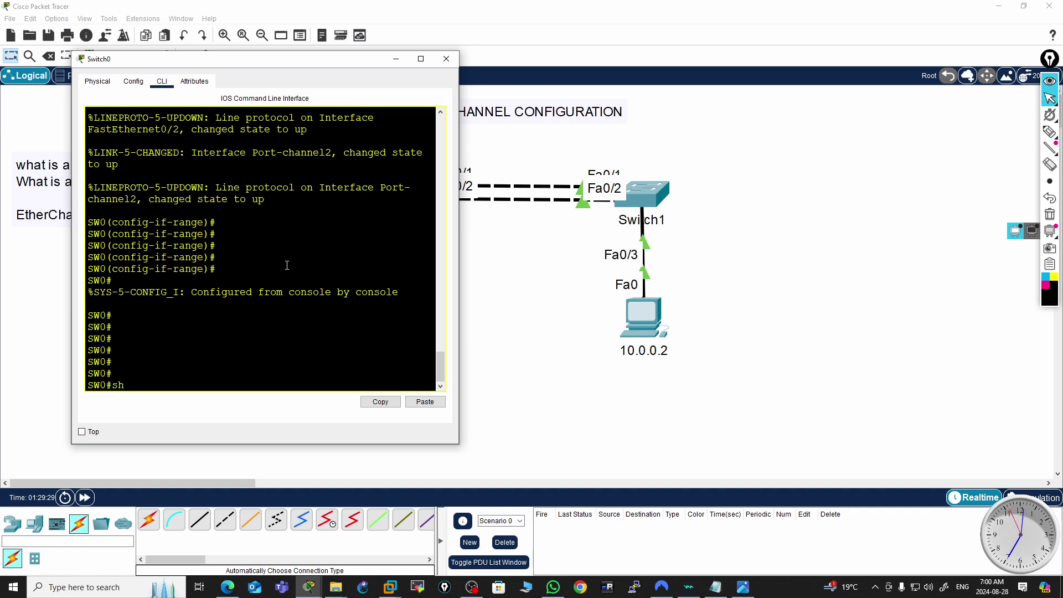
{"action": "type", "text": " ether"}
{"action": "key", "text": "Tab"}
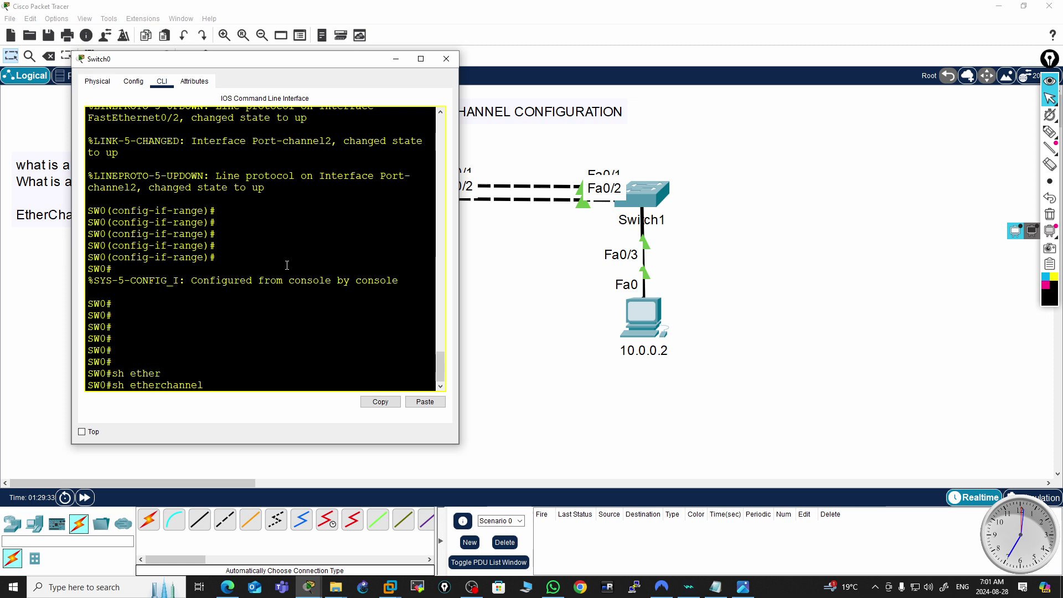
{"action": "type", "text": "summ"}
{"action": "key", "text": "Return"}
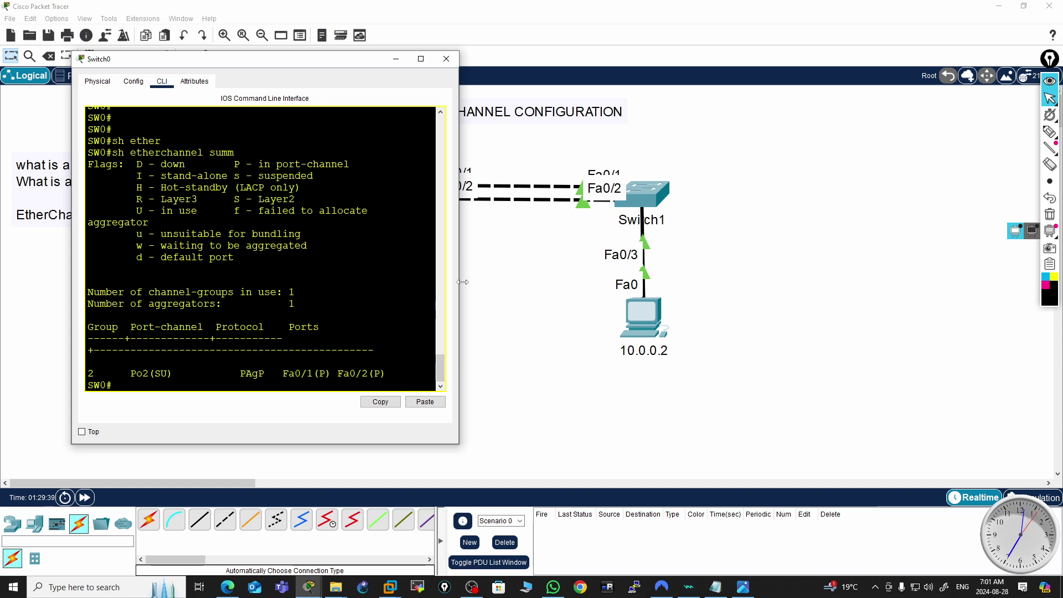
{"action": "left_click_drag", "start_coordinate": [344, 62], "coordinate": [966, 158]}
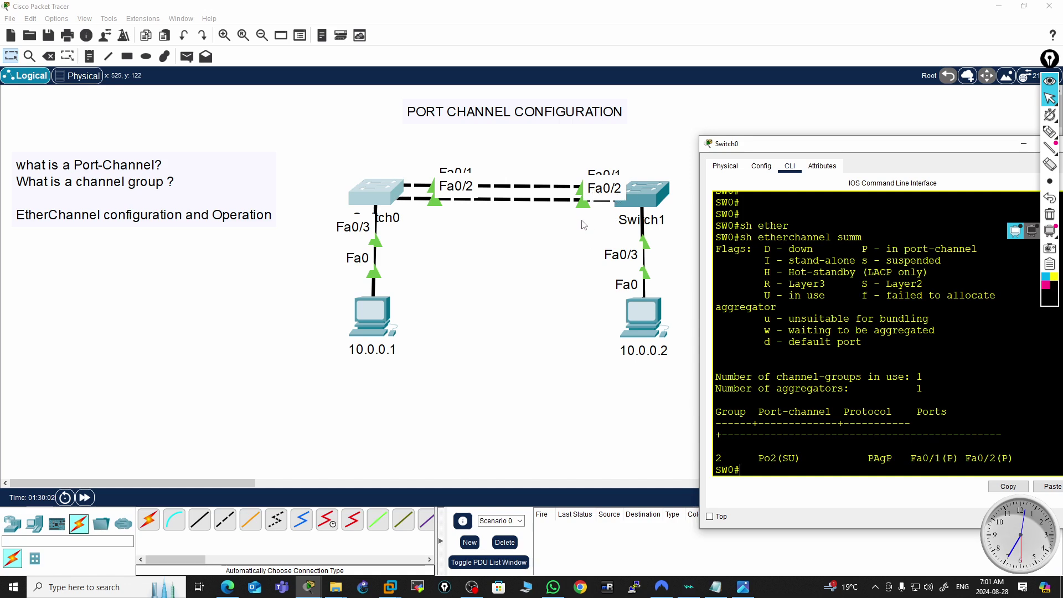
{"action": "left_click_drag", "start_coordinate": [892, 144], "coordinate": [838, 84]}
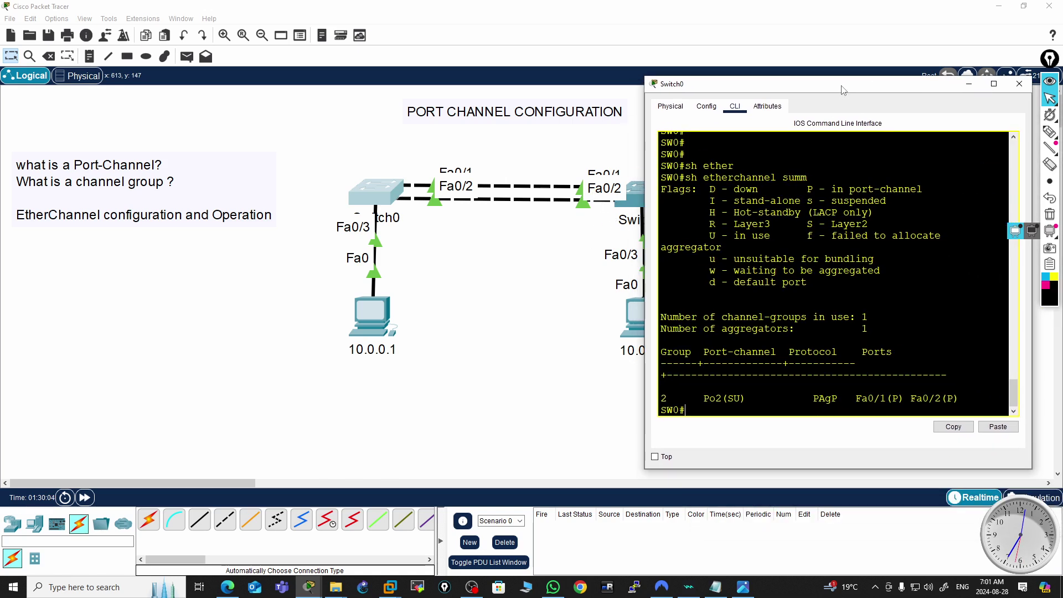
{"action": "left_click", "coordinate": [1019, 84]}
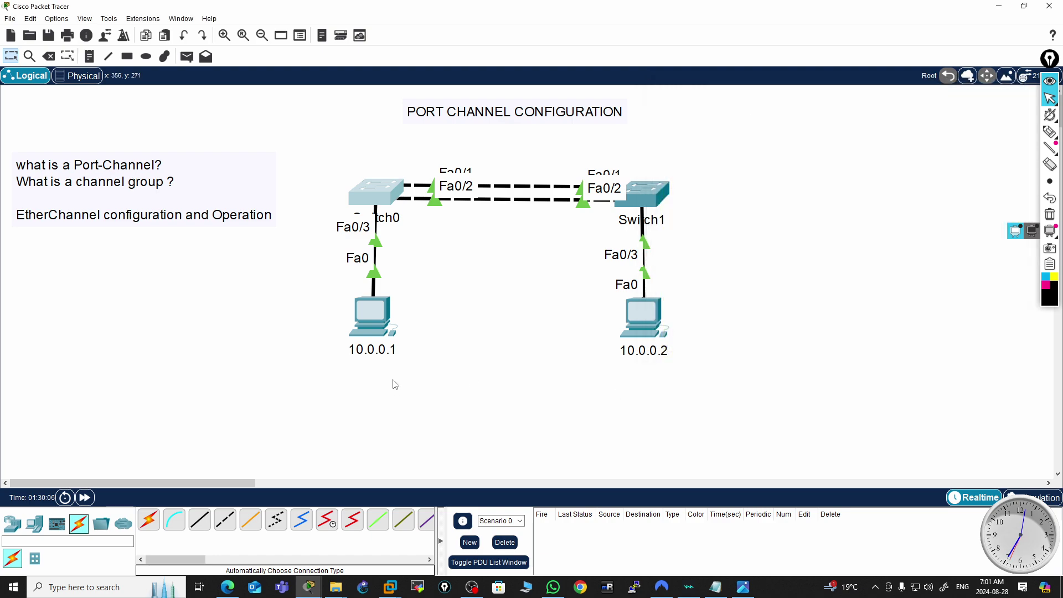
{"action": "left_click", "coordinate": [392, 332]}
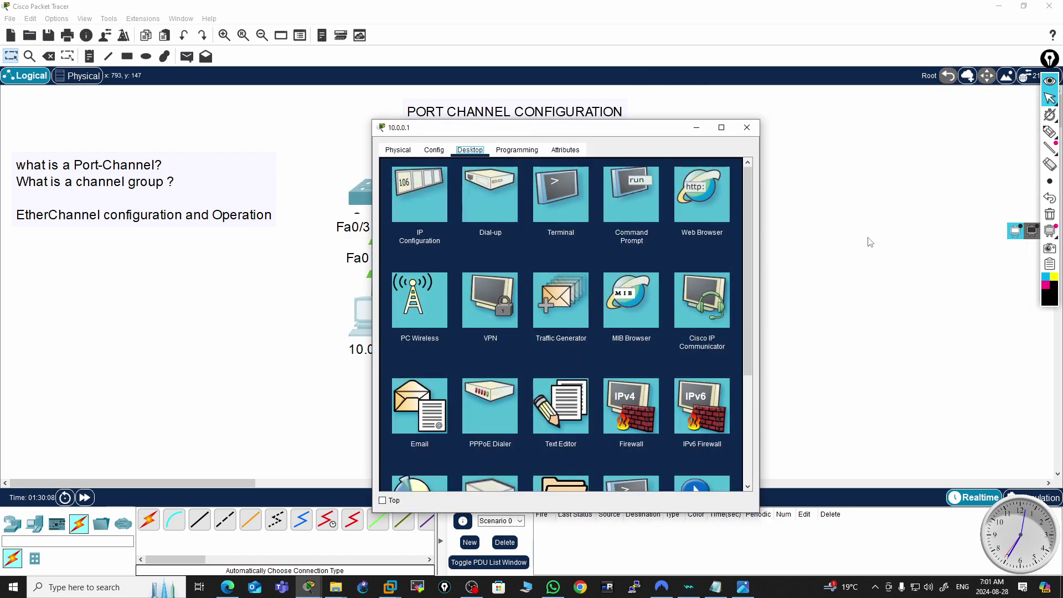
{"action": "left_click_drag", "start_coordinate": [622, 131], "coordinate": [252, 105]}
{"action": "left_click", "coordinate": [374, 100]}
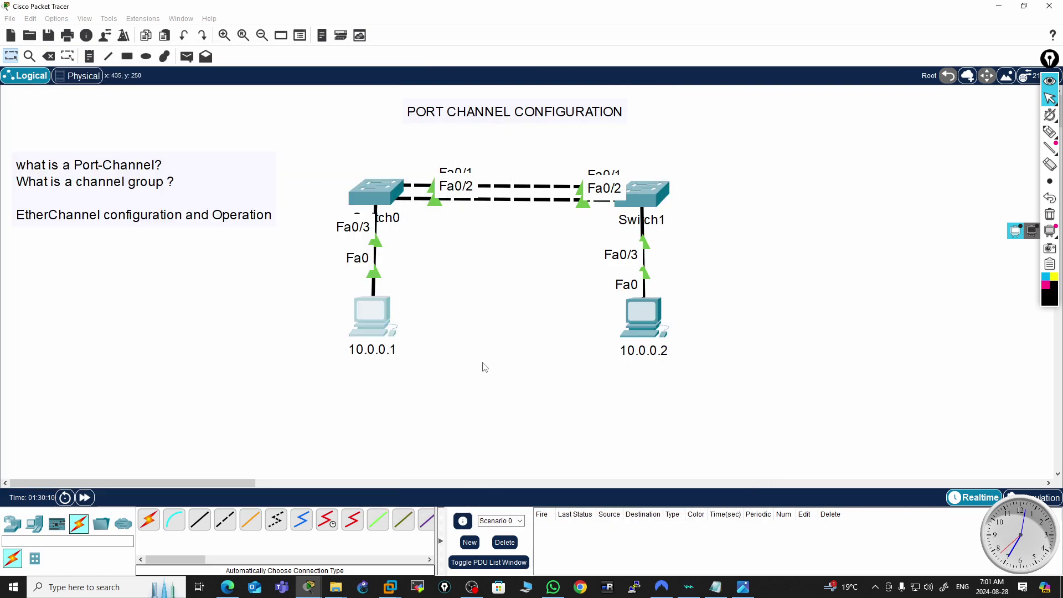
- Reopen Switch0's command line, resize its window so the summary table fits, and place it clear of Switch1
{"action": "left_click", "coordinate": [393, 200]}
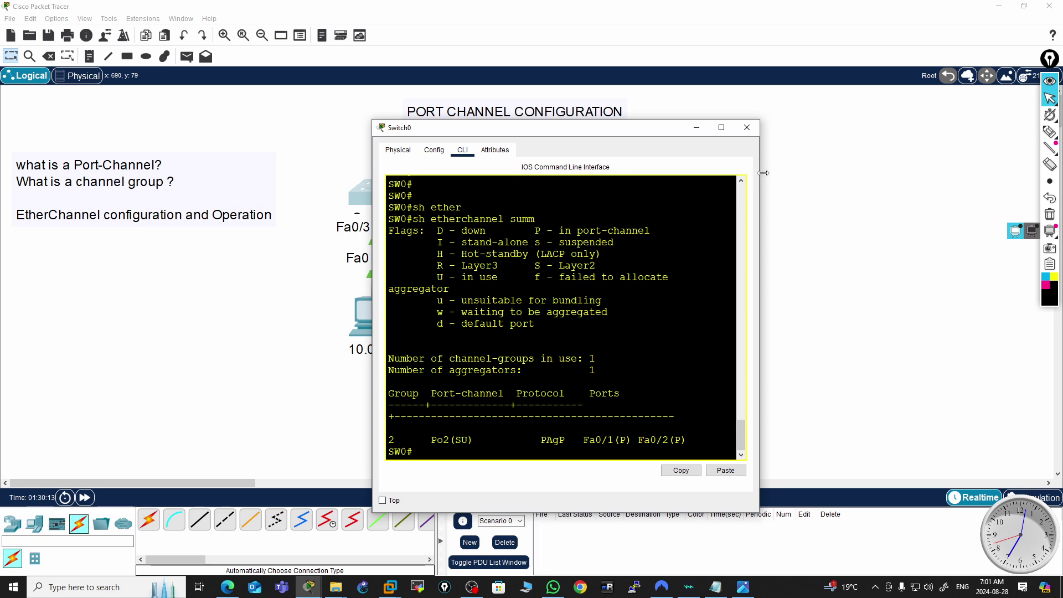
{"action": "left_click_drag", "start_coordinate": [759, 175], "coordinate": [1022, 189]}
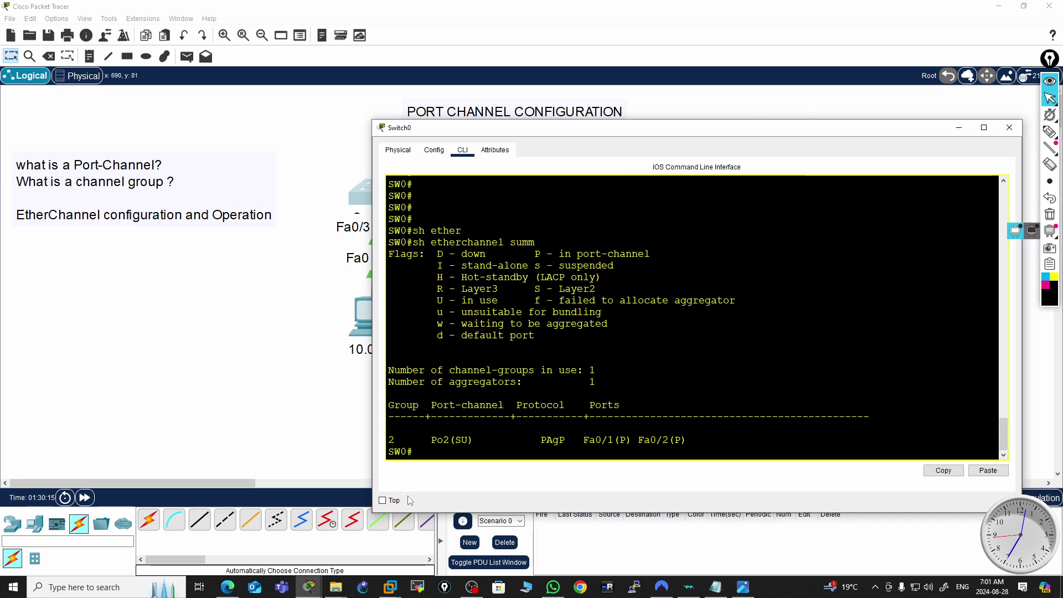
{"action": "left_click_drag", "start_coordinate": [448, 443], "coordinate": [389, 428]}
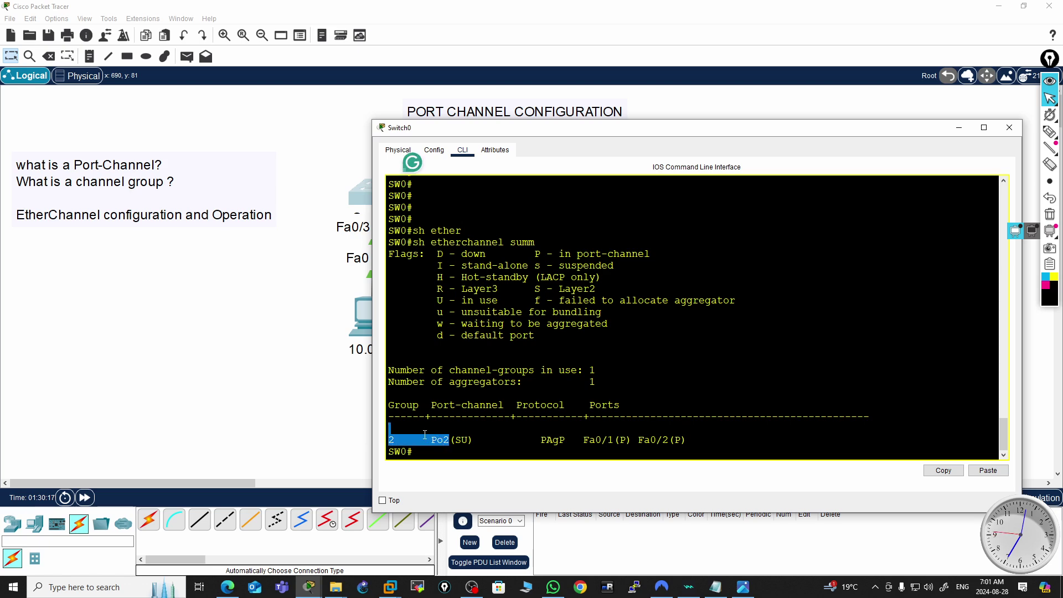
{"action": "left_click_drag", "start_coordinate": [773, 133], "coordinate": [473, 94]}
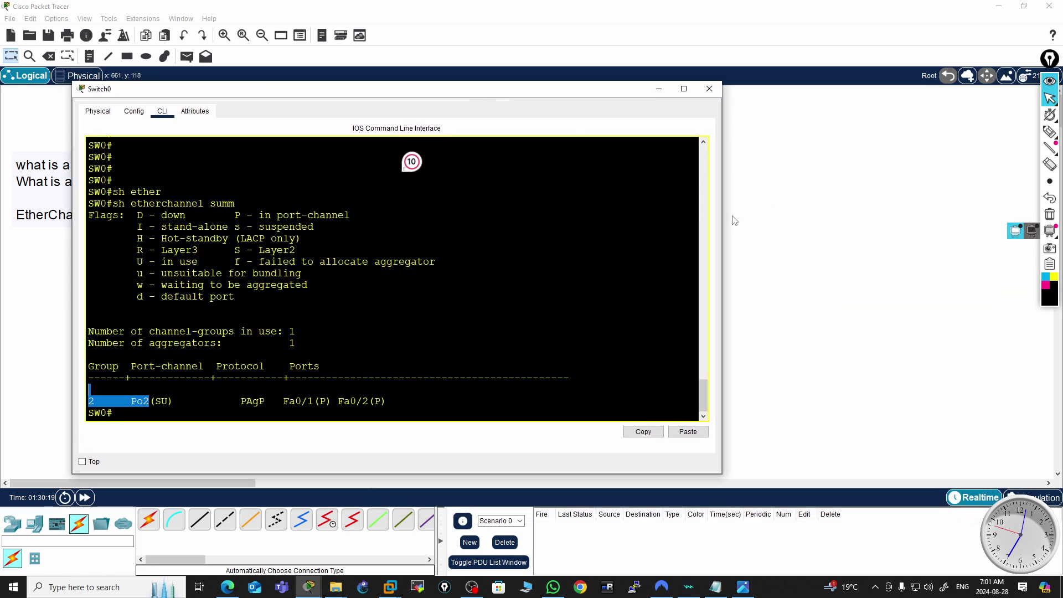
{"action": "left_click_drag", "start_coordinate": [714, 216], "coordinate": [603, 212]}
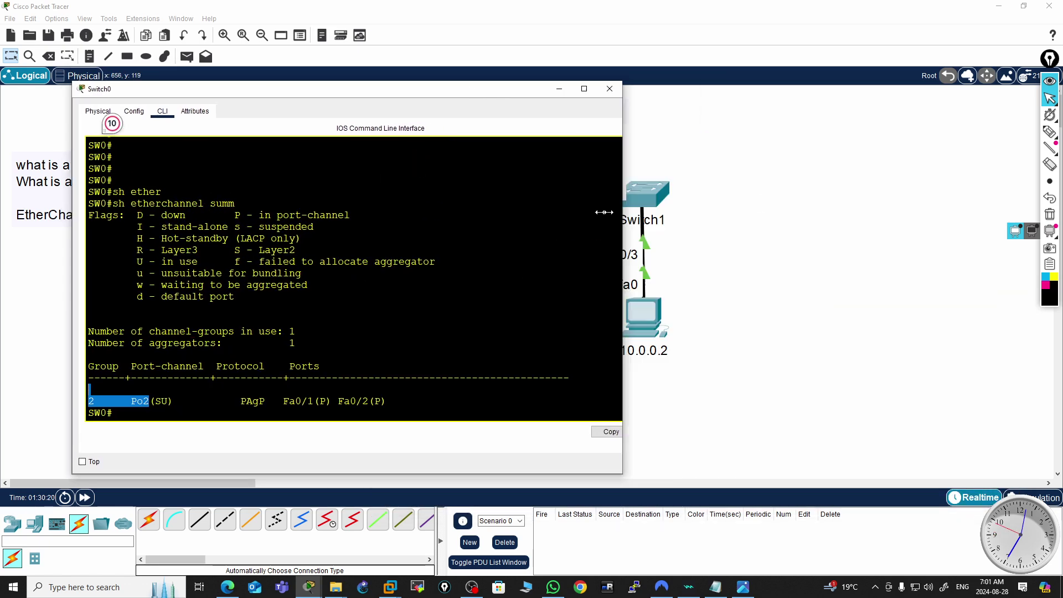
- Open Switch1's command line, minimize the main workspace, and place Switch1's window beside Switch0's
{"action": "left_click", "coordinate": [645, 202]}
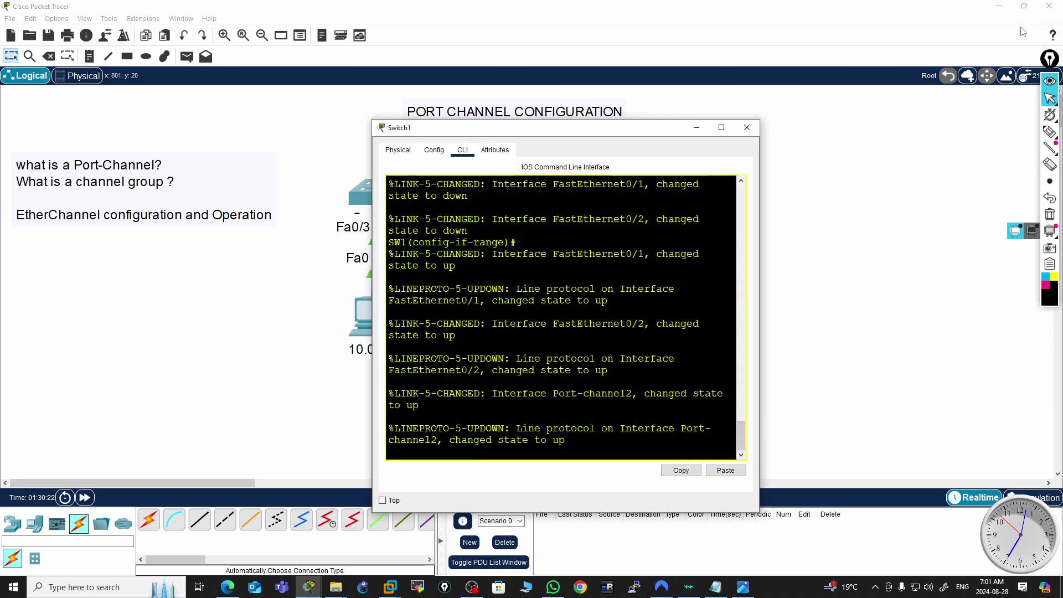
{"action": "left_click", "coordinate": [1000, 5]}
{"action": "left_click_drag", "start_coordinate": [627, 133], "coordinate": [866, 109]}
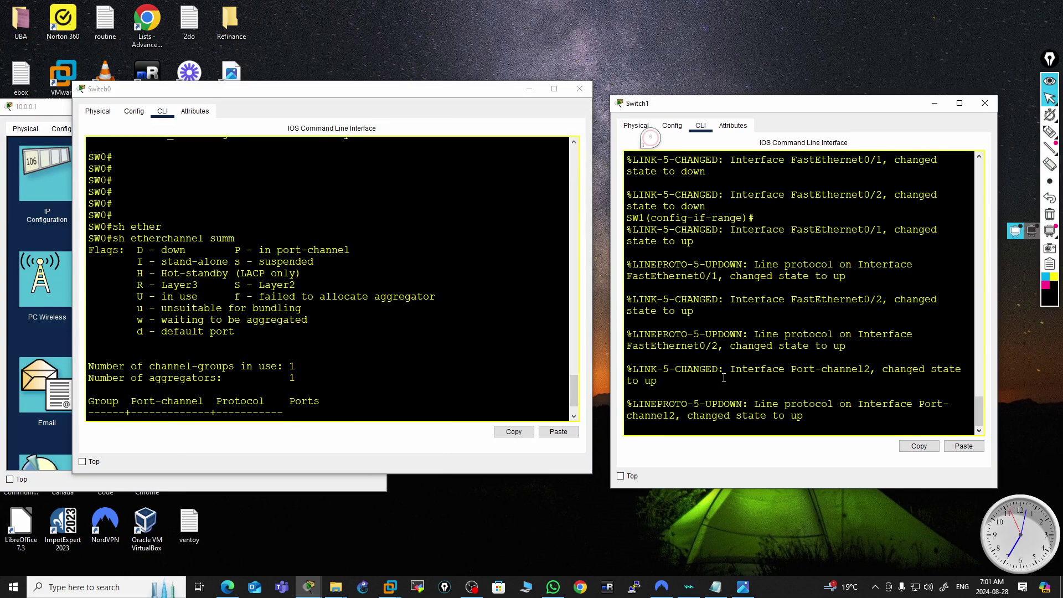
- Bring up a fresh prompt on Switch1 and leave interface range configuration for privileged mode
{"action": "left_click_drag", "start_coordinate": [722, 369], "coordinate": [659, 381]}
{"action": "key", "text": "Return"}
{"action": "key", "text": "Return"}
{"action": "key", "text": "Return"}
{"action": "key", "text": "Return"}
{"action": "key", "text": "Return"}
{"action": "key", "text": "Return"}
{"action": "key", "text": "Return"}
{"action": "key", "text": "Return"}
{"action": "key", "text": "Return"}
{"action": "key", "text": "Return"}
{"action": "key", "text": "ctrl+z"}
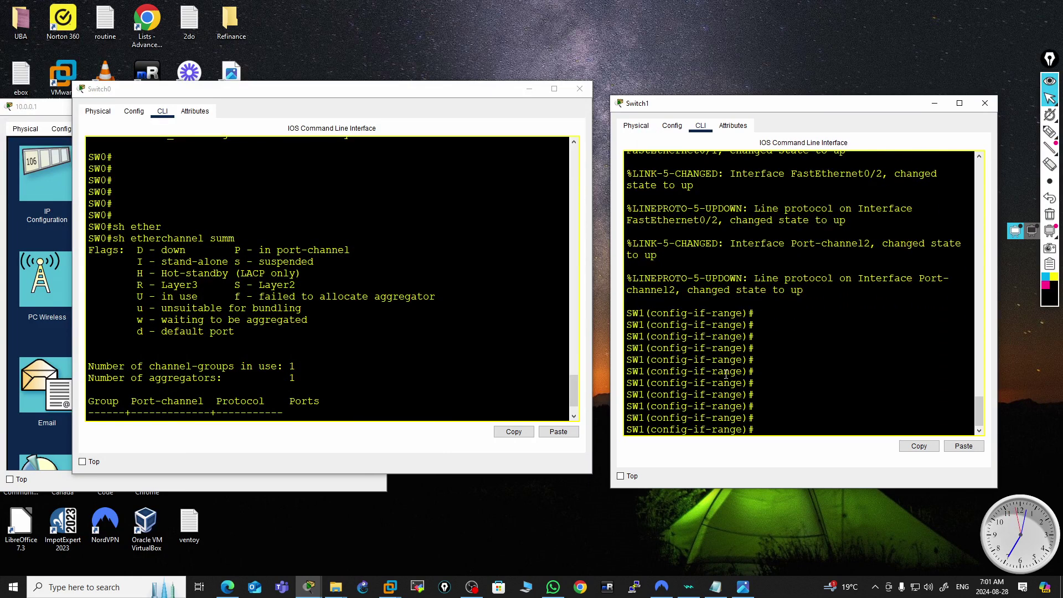
{"action": "key", "text": "Return"}
{"action": "key", "text": "Return"}
- Display Switch1's EtherChannel summary with sh etherchannel summ
{"action": "type", "text": "sh "}
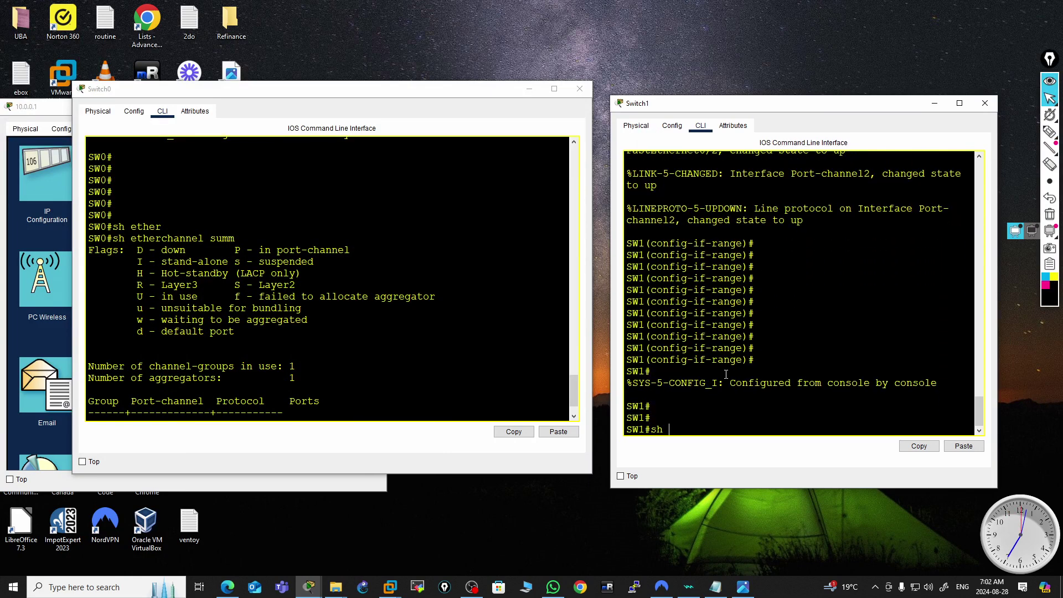
{"action": "type", "text": "ether"}
{"action": "key", "text": "Tab"}
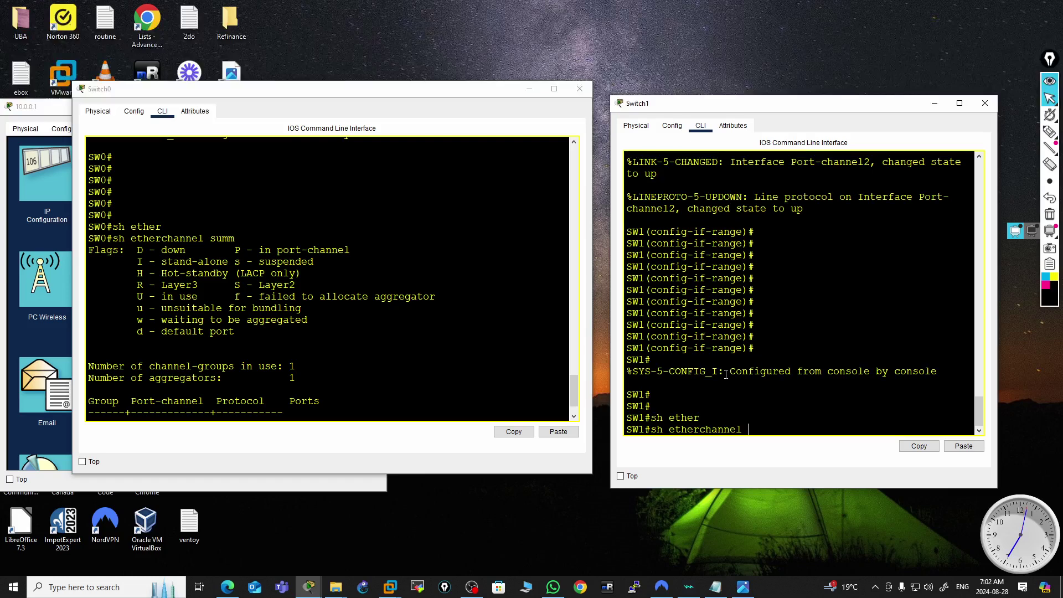
{"action": "type", "text": "summ"}
{"action": "key", "text": "Return"}
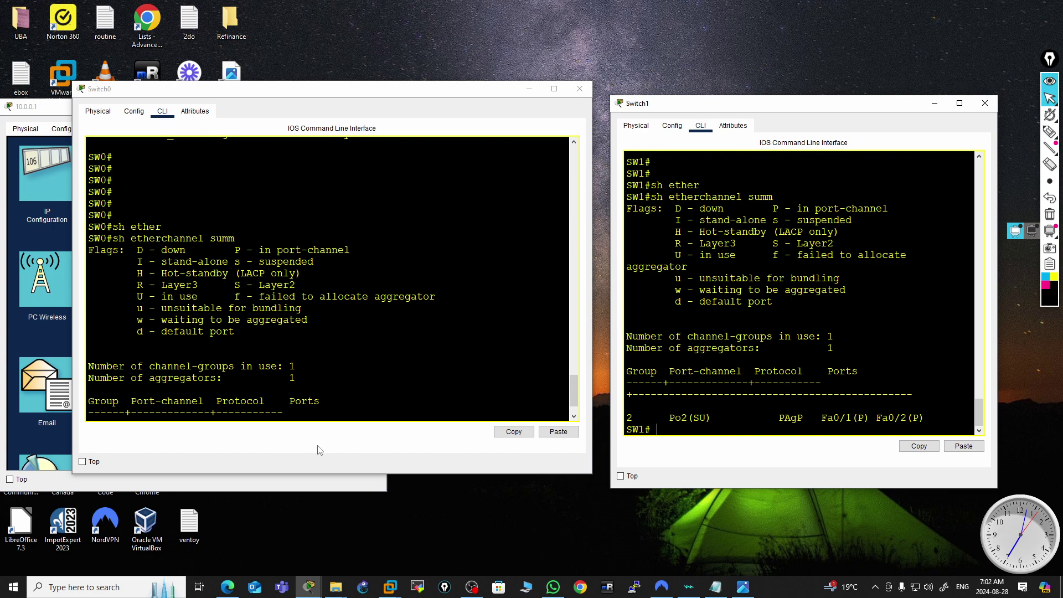
- Examine the port-channel status, protocol, and member ports in Switch0's EtherChannel summary against Switch1's
{"action": "left_click_drag", "start_coordinate": [214, 419], "coordinate": [230, 406]}
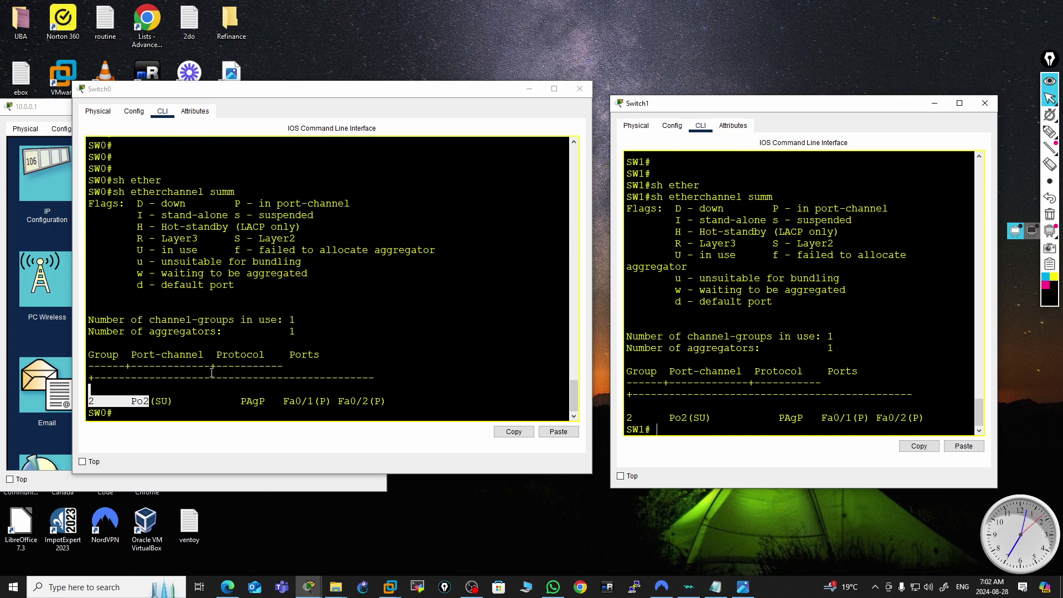
{"action": "double_click", "coordinate": [133, 401]}
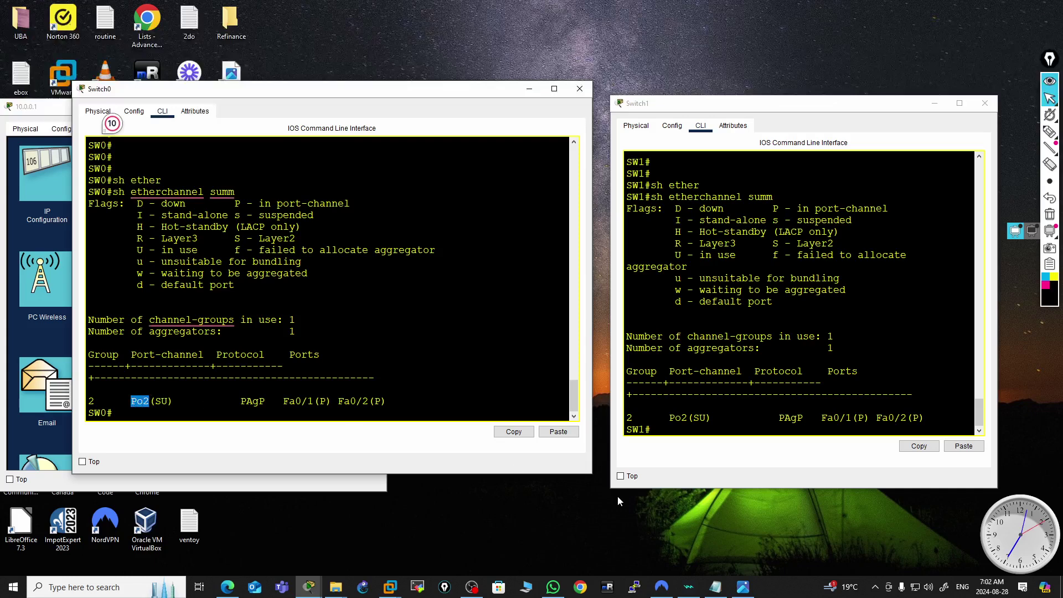
{"action": "mouse_move", "coordinate": [687, 420]}
{"action": "left_mouse_down"}
{"action": "mouse_move", "coordinate": [665, 418]}
{"action": "mouse_move", "coordinate": [712, 419]}
{"action": "mouse_move", "coordinate": [681, 419]}
{"action": "left_mouse_up"}
{"action": "left_click", "coordinate": [182, 403]}
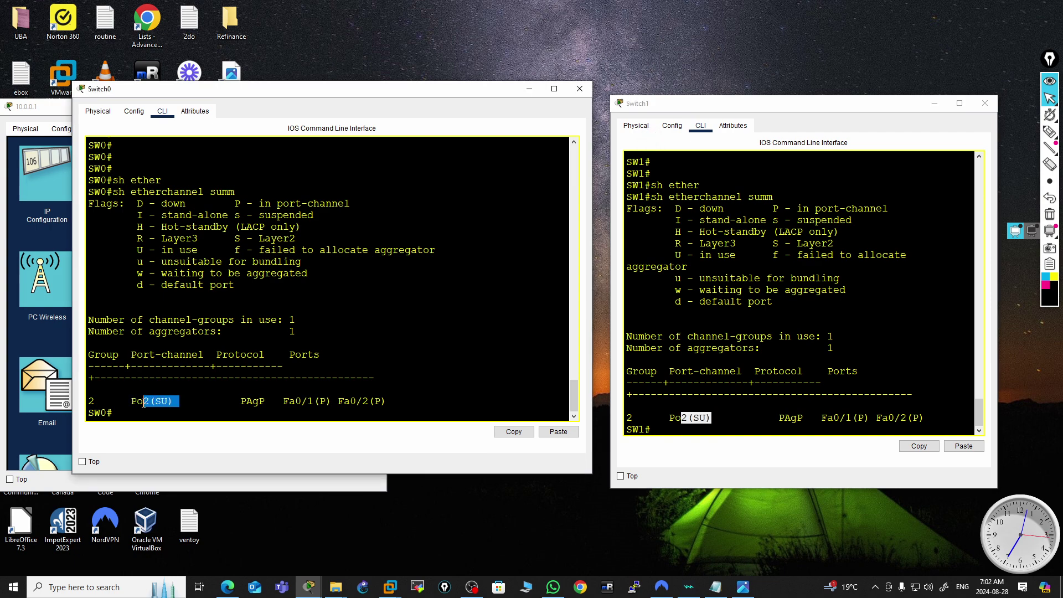
{"action": "left_click_drag", "start_coordinate": [271, 402], "coordinate": [241, 403]}
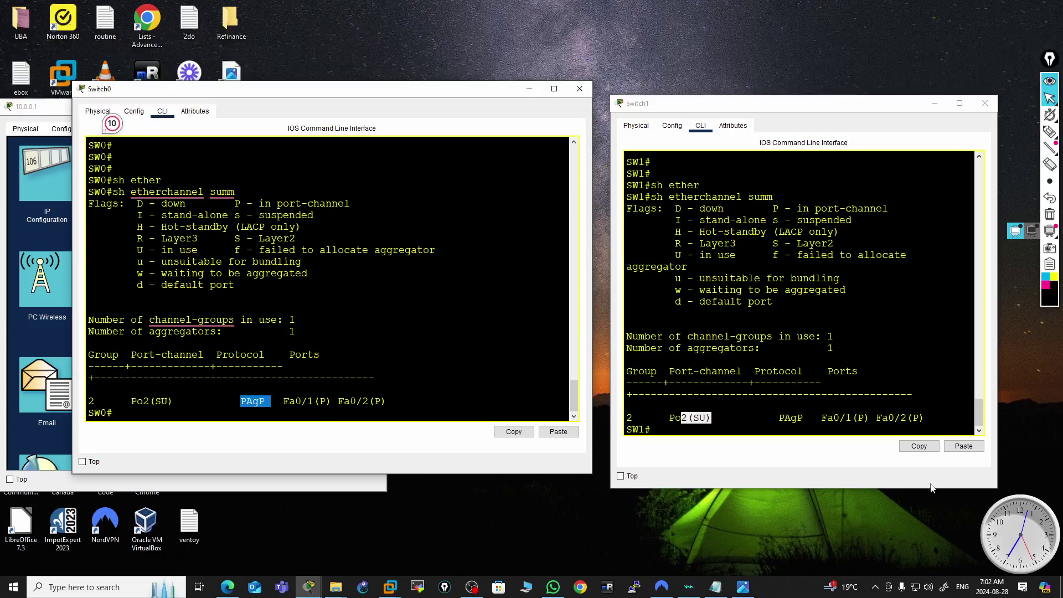
{"action": "left_click", "coordinate": [307, 404]}
{"action": "left_click_drag", "start_coordinate": [374, 404], "coordinate": [351, 404]}
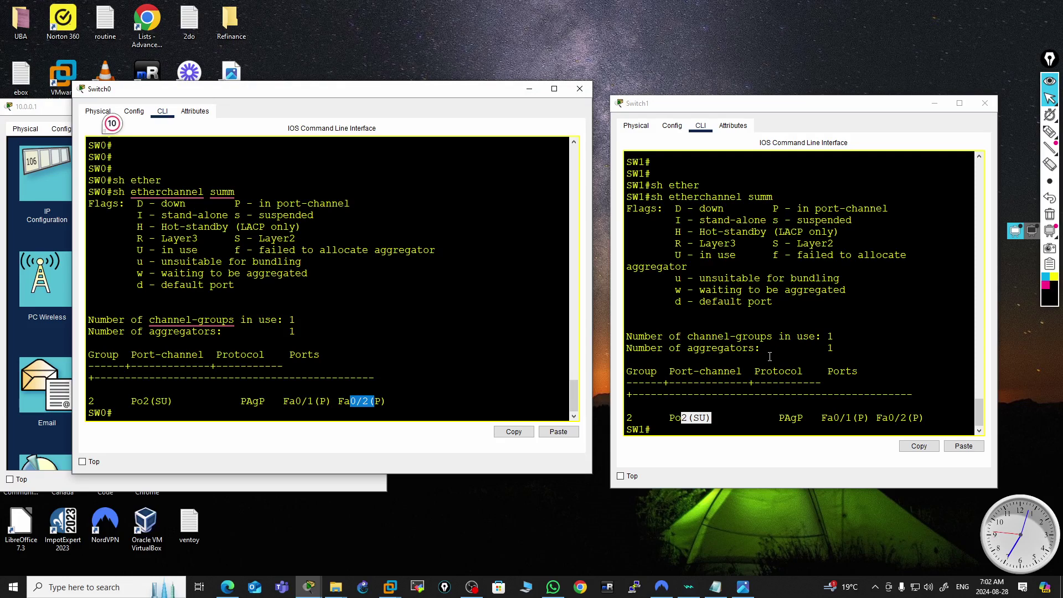
- Align Switch1's window with Switch0's and compare the port-channel entries in both EtherChannel summaries
{"action": "left_click", "coordinate": [684, 418]}
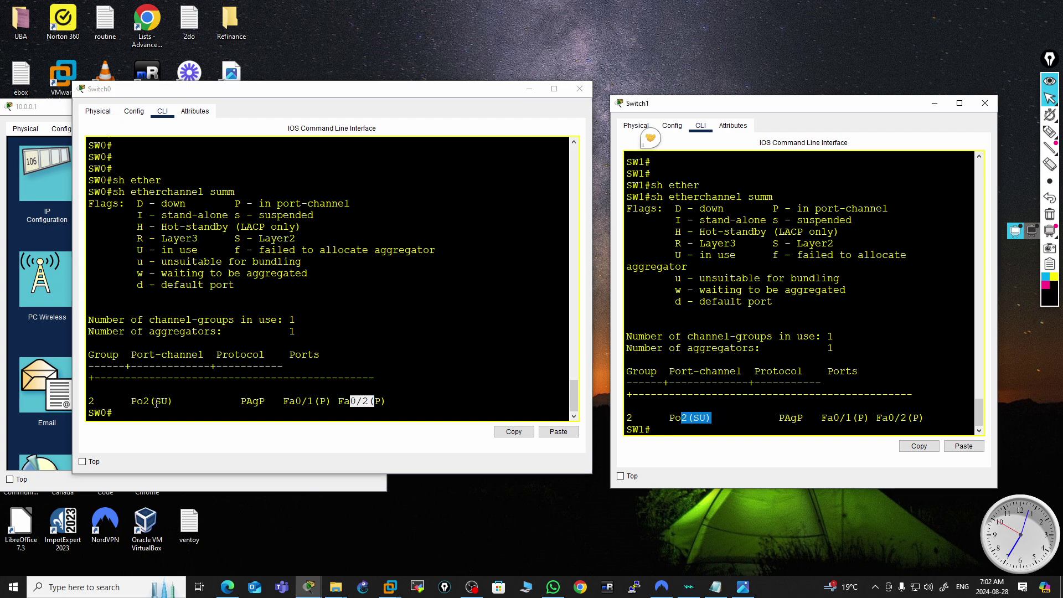
{"action": "left_click", "coordinate": [700, 407]}
{"action": "left_click_drag", "start_coordinate": [855, 94], "coordinate": [849, 80]}
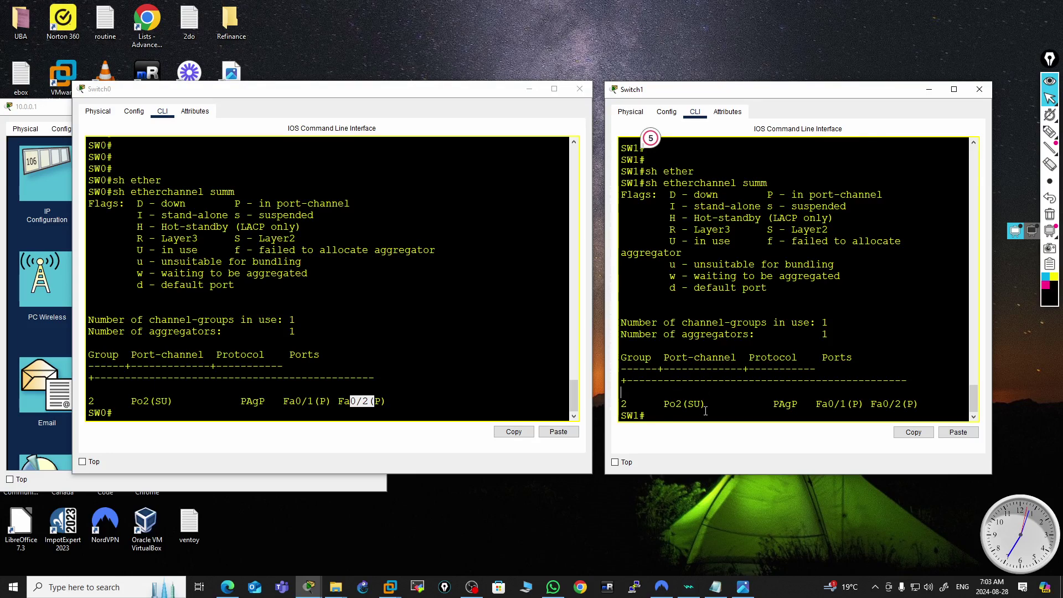
{"action": "double_click", "coordinate": [668, 407]}
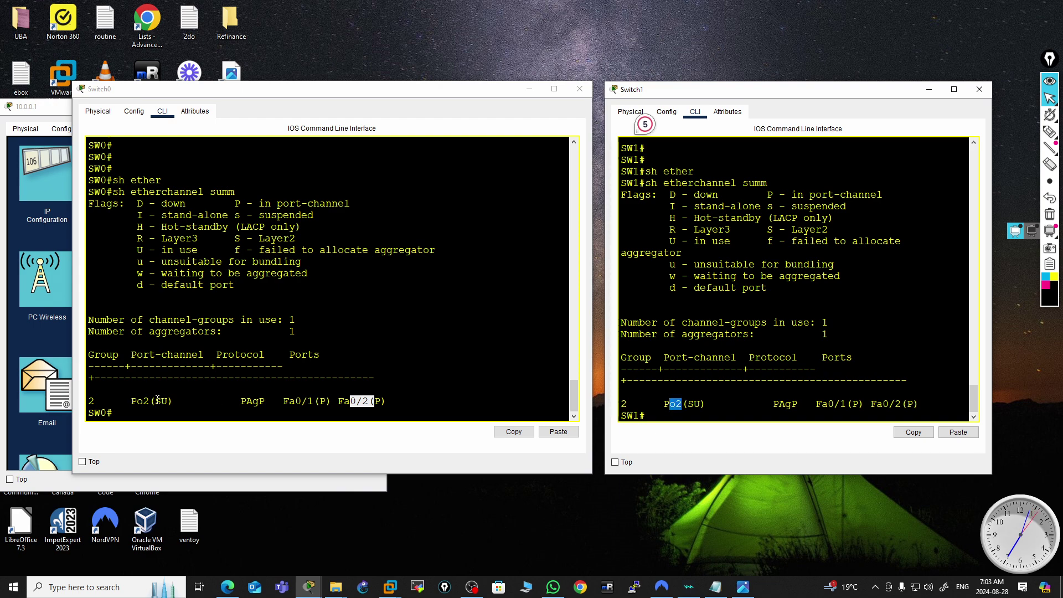
{"action": "left_click_drag", "start_coordinate": [149, 400], "coordinate": [131, 404]}
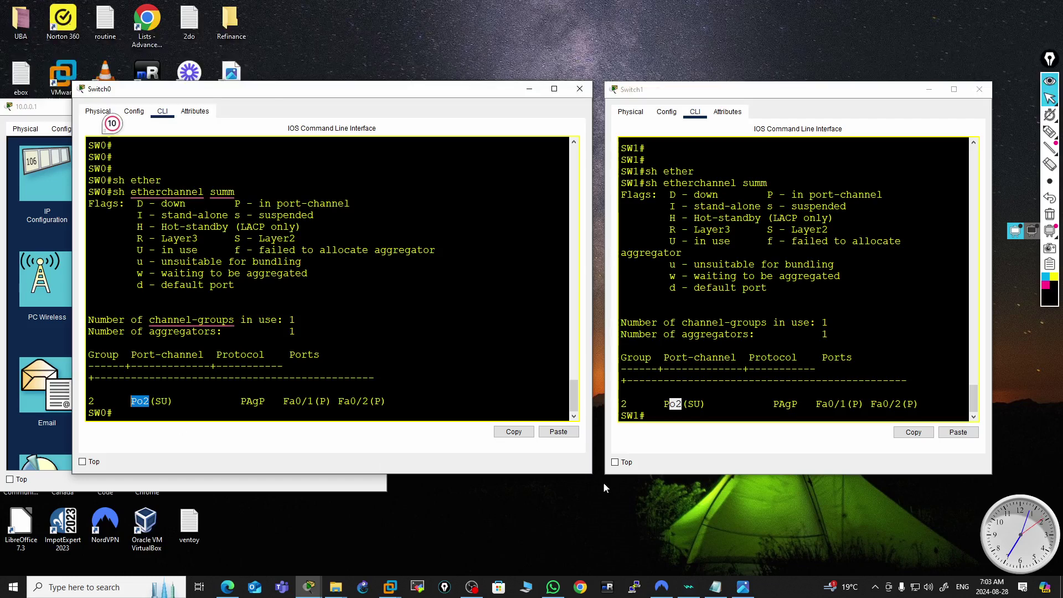
{"action": "left_click", "coordinate": [681, 359]}
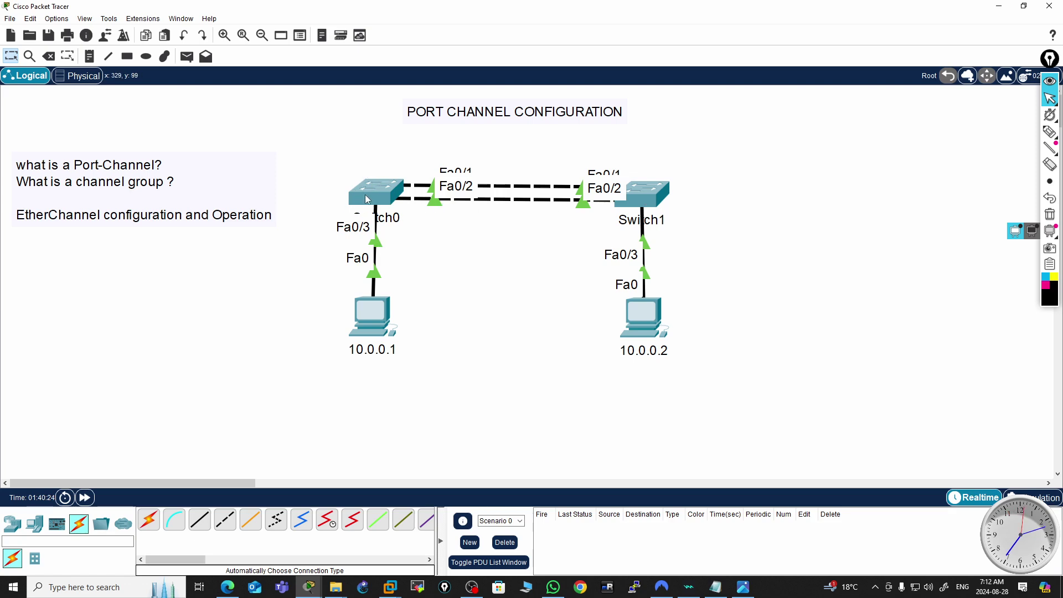
- Minimize the main workspace to reveal both switch windows, wake Switch0's console, and enter privileged mode with en
{"action": "mouse_move", "coordinate": [366, 200]}
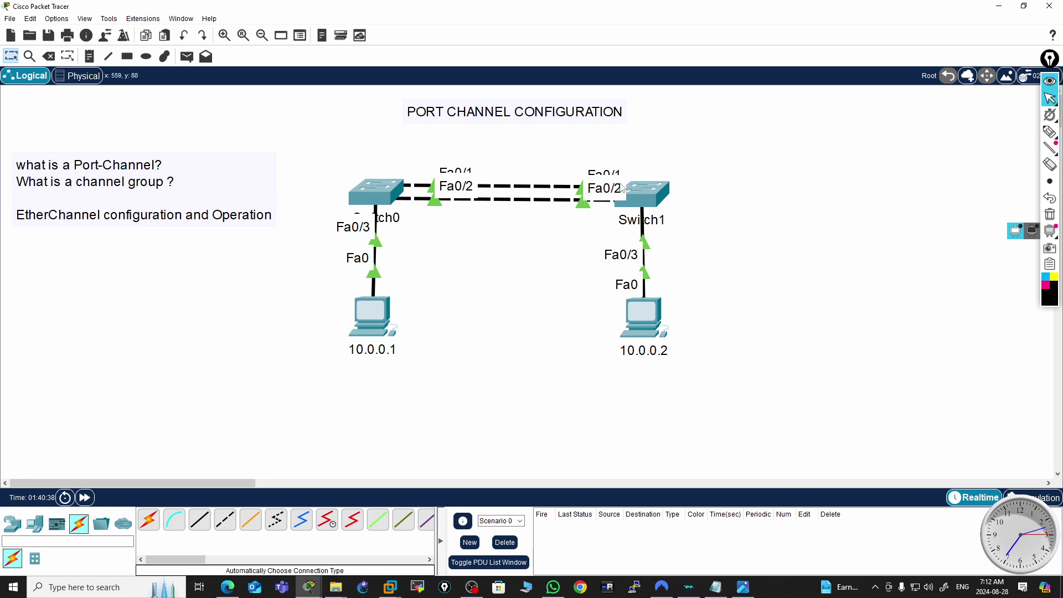
{"action": "left_click", "coordinate": [999, 6]}
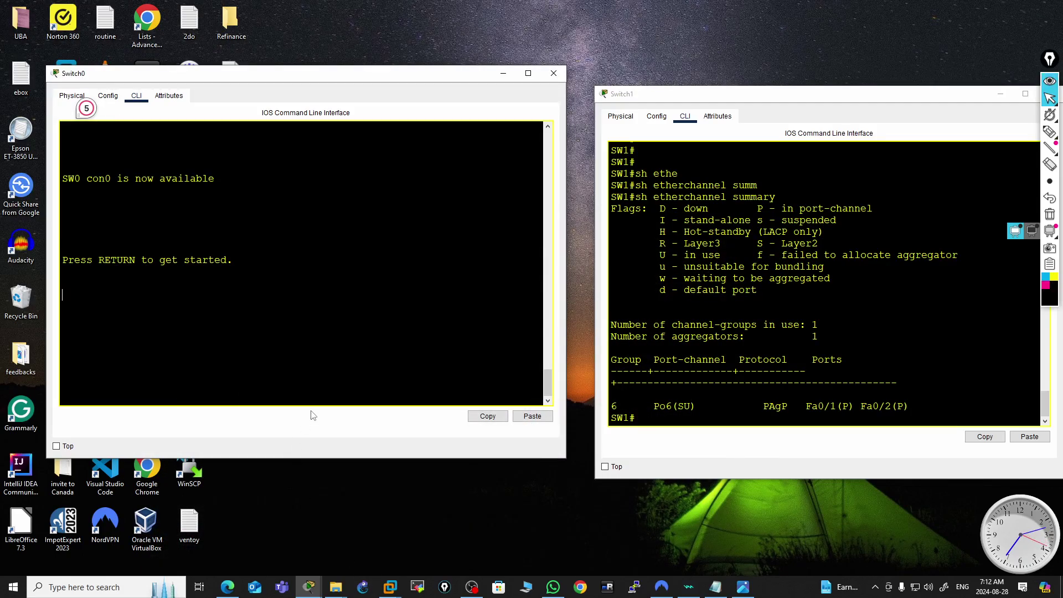
{"action": "key", "text": "Return"}
{"action": "key", "text": "Return"}
{"action": "key", "text": "Return"}
{"action": "key", "text": "Return"}
{"action": "key", "text": "Return"}
{"action": "key", "text": "Return"}
{"action": "type", "text": "en"}
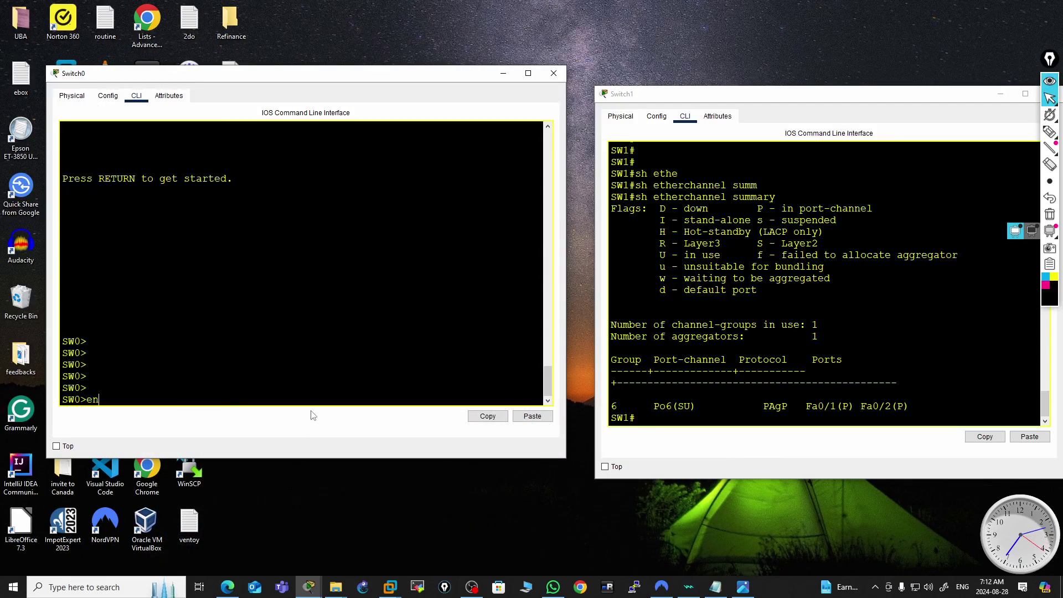
{"action": "key", "text": "Return"}
{"action": "key", "text": "Return"}
{"action": "key", "text": "Return"}
- Display Switch0's EtherChannel summary with sh etherchannel summary
{"action": "type", "text": "sh e"}
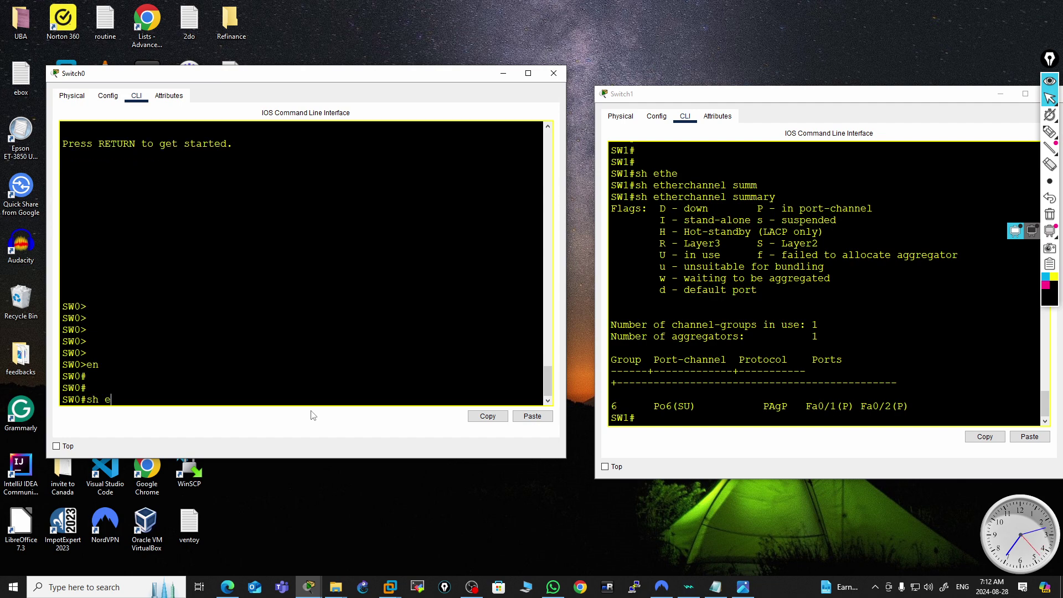
{"action": "type", "text": "ther"}
{"action": "key", "text": "Tab"}
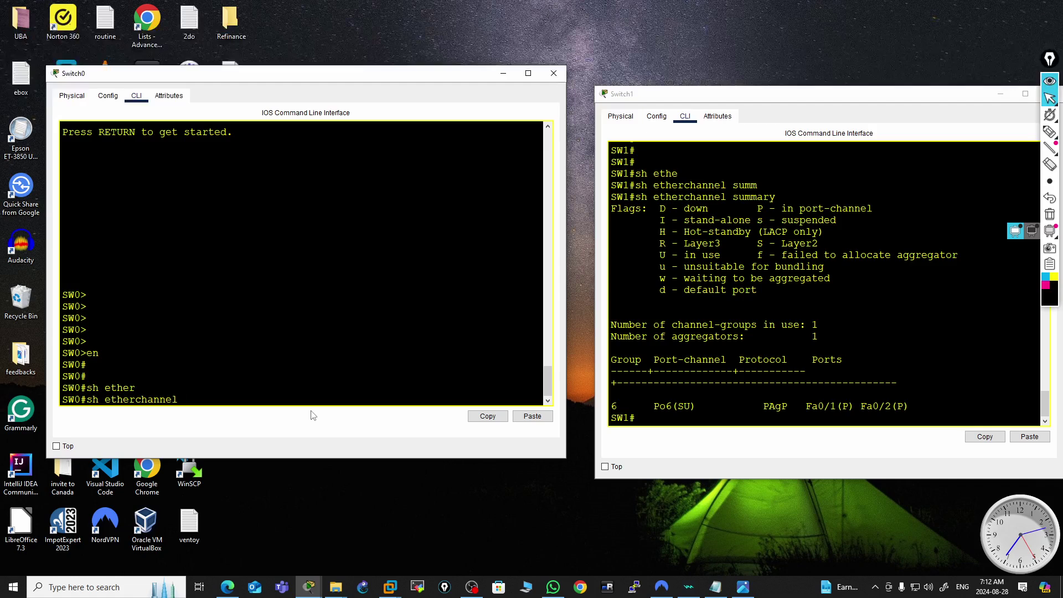
{"action": "type", "text": "summ"}
{"action": "key", "text": "Tab"}
{"action": "key", "text": "Return"}
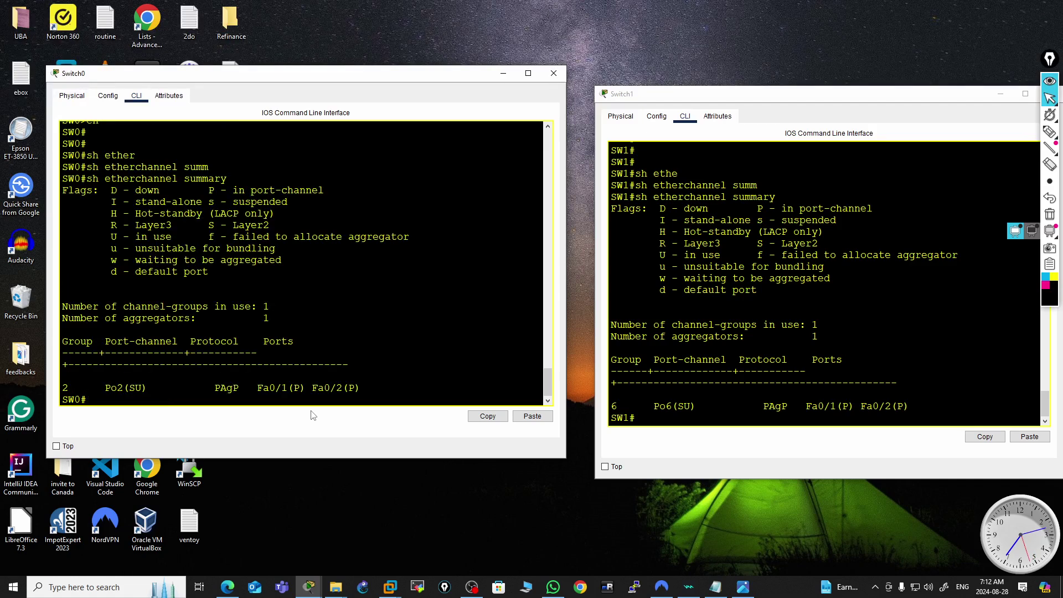
- Examine the port-channel, protocol, and member-port entries in Switch0's EtherChannel summary and compare them with Switch1's
{"action": "left_click_drag", "start_coordinate": [147, 386], "coordinate": [105, 391]}
{"action": "left_click", "coordinate": [137, 388]}
{"action": "left_click_drag", "start_coordinate": [245, 389], "coordinate": [216, 388]}
{"action": "left_click_drag", "start_coordinate": [356, 388], "coordinate": [258, 391]}
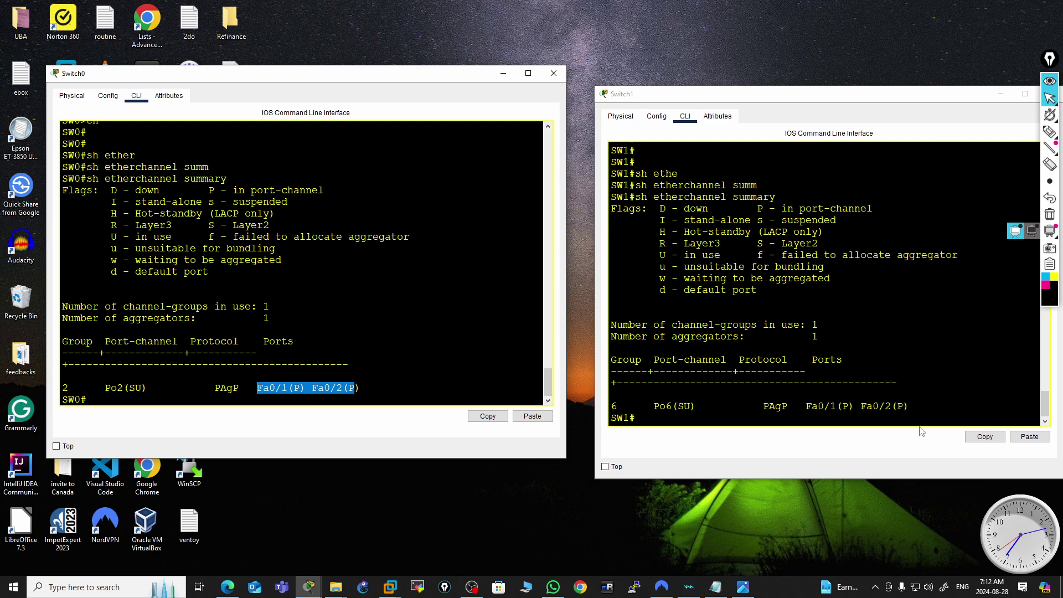
{"action": "left_click_drag", "start_coordinate": [908, 410], "coordinate": [763, 410]}
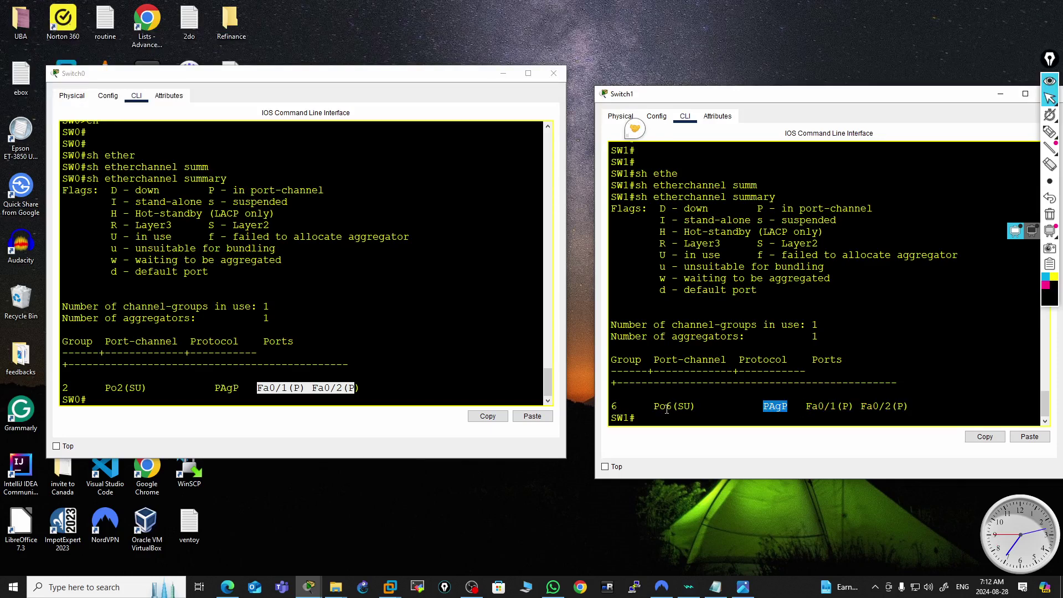
{"action": "left_click", "coordinate": [693, 404]}
{"action": "left_click_drag", "start_coordinate": [671, 406], "coordinate": [660, 406]}
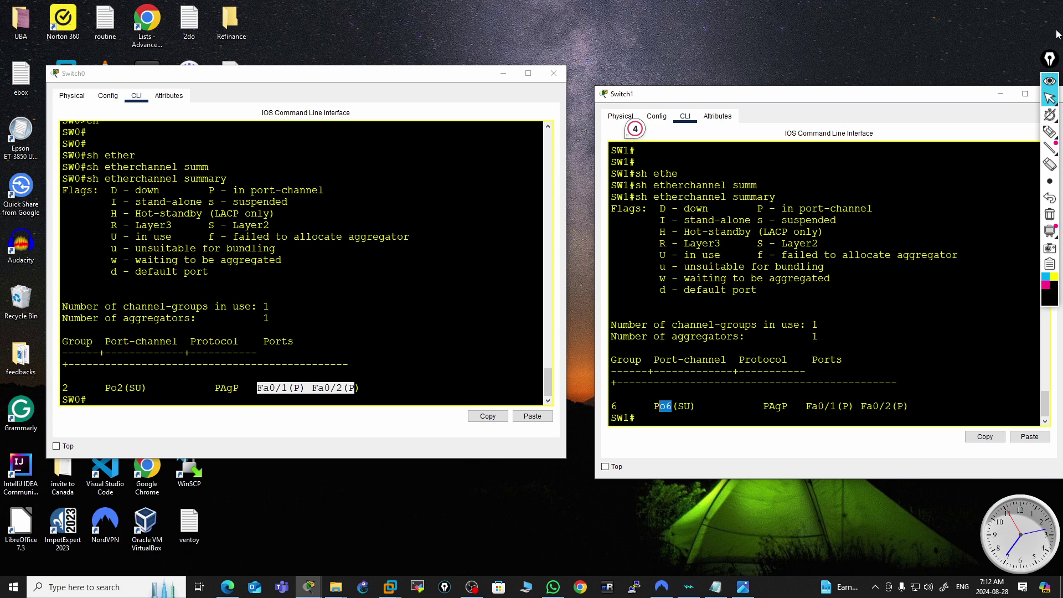
- Minimize both switch windows and bring back the workspace with the port channel configuration topology
{"action": "left_click", "coordinate": [1000, 98]}
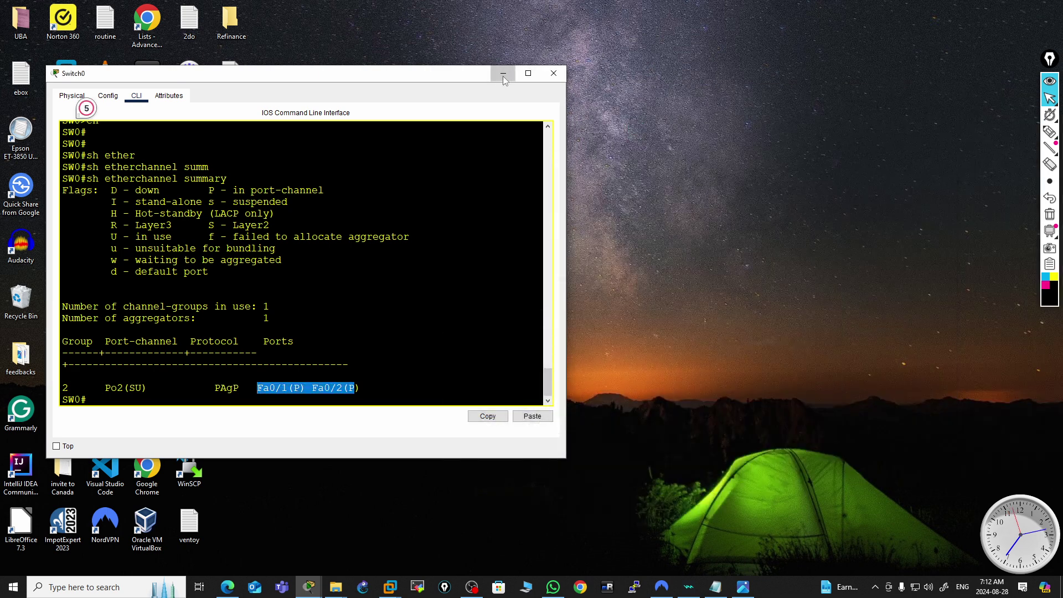
{"action": "left_click", "coordinate": [503, 74]}
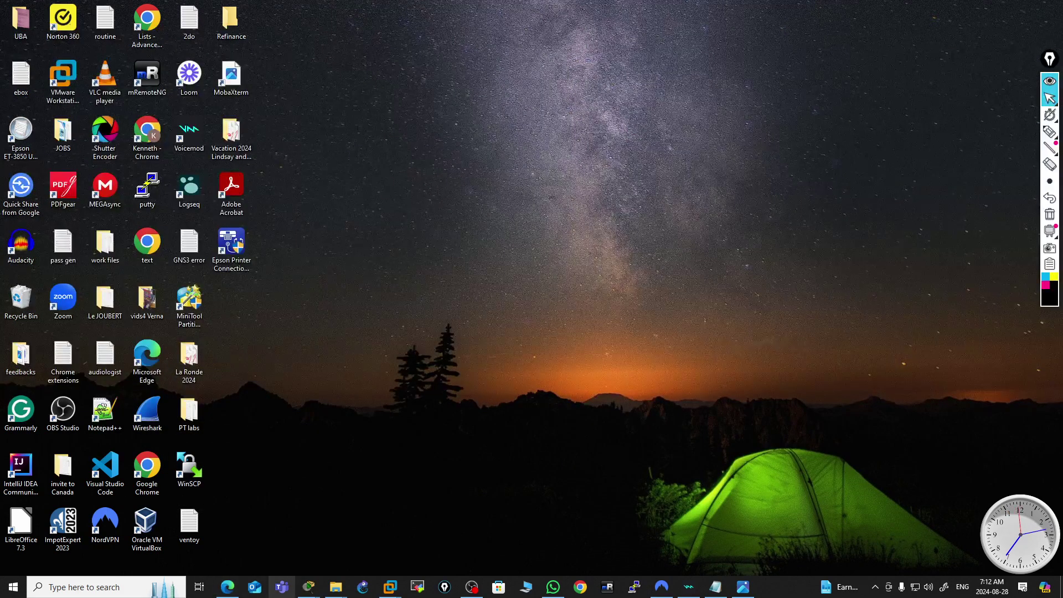
{"action": "mouse_move", "coordinate": [308, 590]}
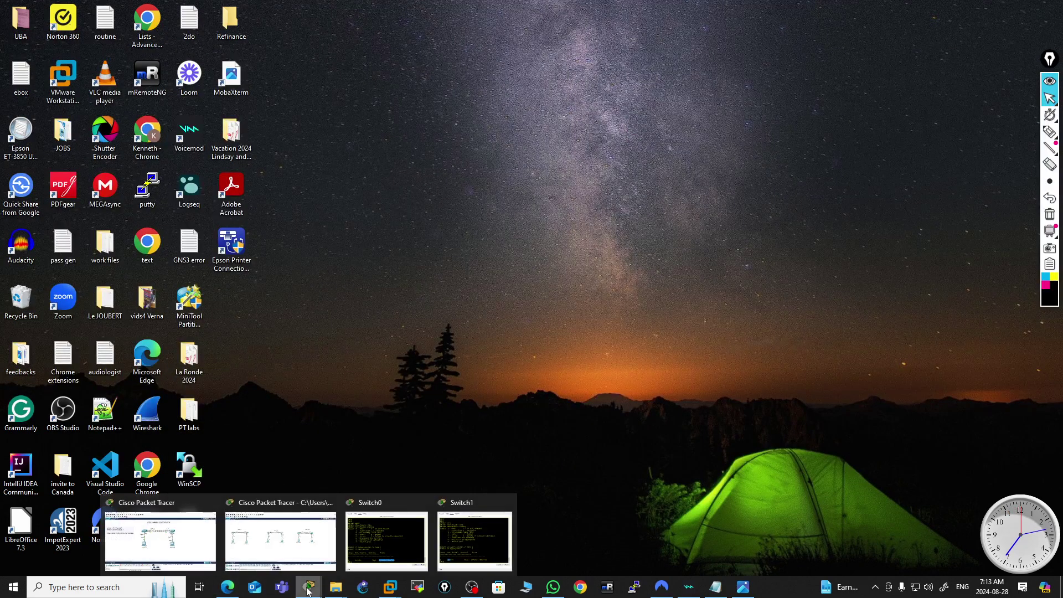
{"action": "left_click", "coordinate": [164, 536]}
- Ping 10.0.0.2 from the command prompt of PC 10.0.0.1, and minimize the PC window
{"action": "left_click", "coordinate": [388, 313]}
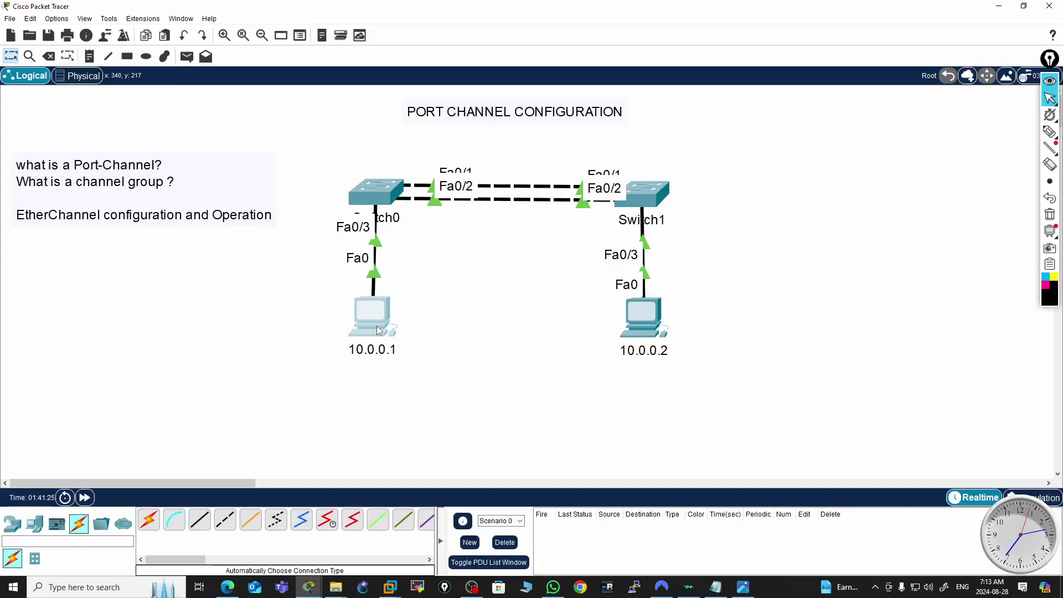
{"action": "left_click_drag", "start_coordinate": [618, 133], "coordinate": [321, 83]}
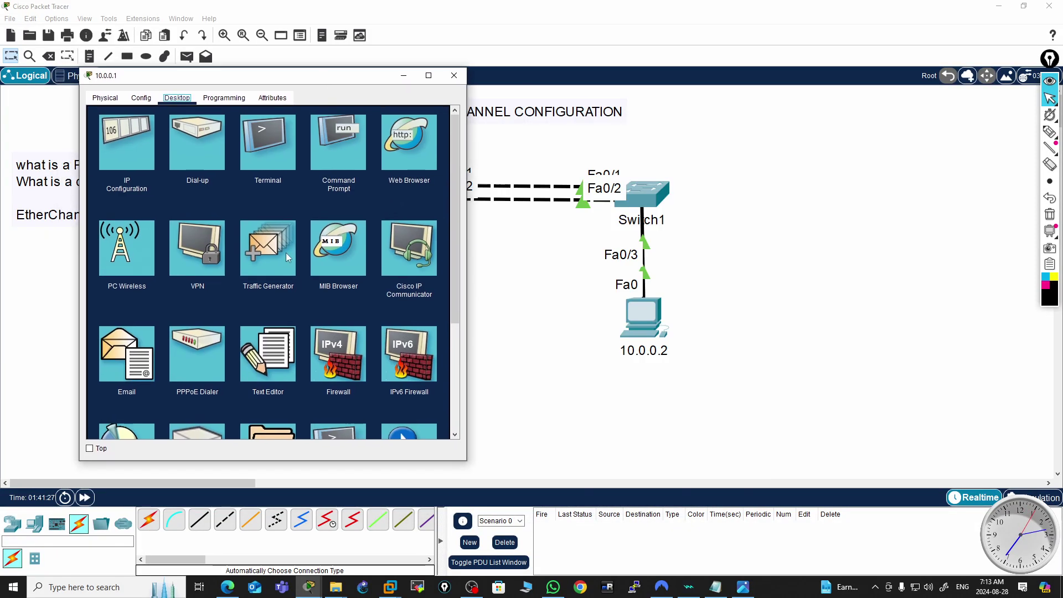
{"action": "left_click", "coordinate": [333, 143]}
{"action": "key", "text": "Up"}
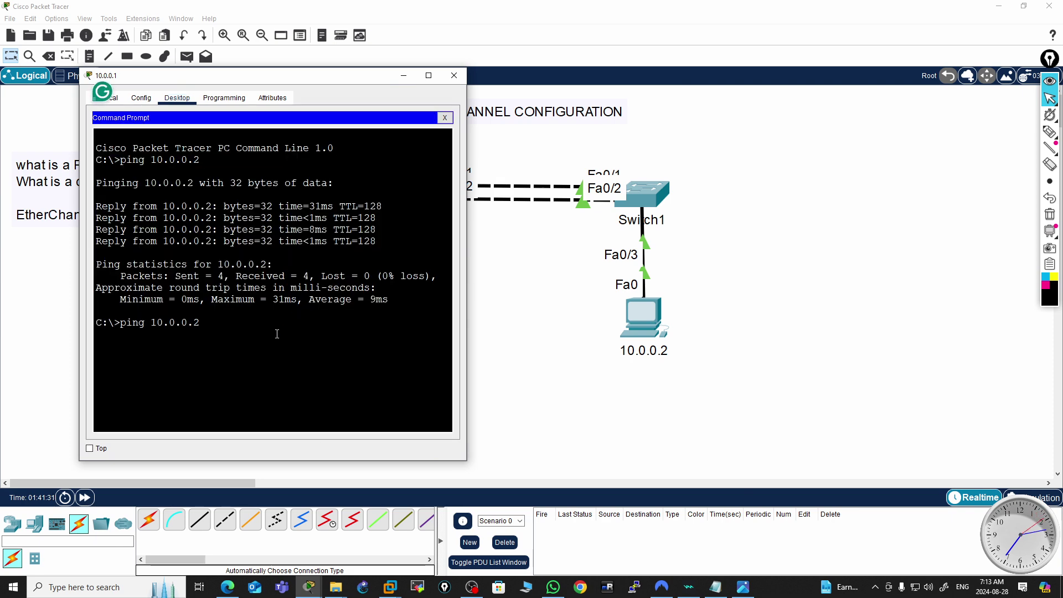
{"action": "key", "text": "Return"}
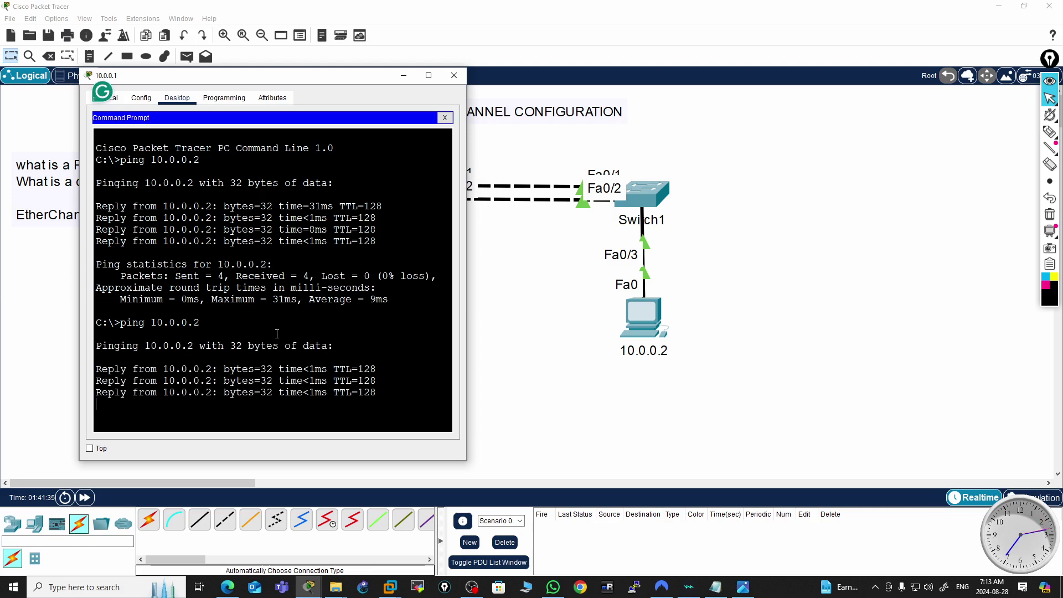
{"action": "left_click", "coordinate": [403, 76]}
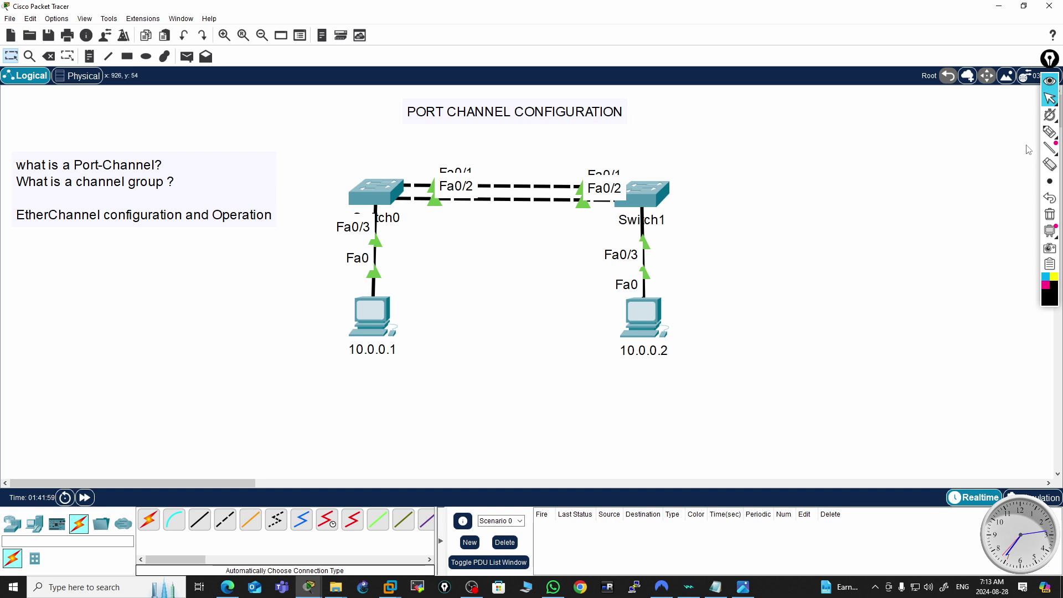
- Handwrite "LACP" with a check mark beside it in the empty area beyond Switch1, using the screen pen
{"action": "mouse_move", "coordinate": [1051, 188]}
{"action": "left_click", "coordinate": [1050, 133]}
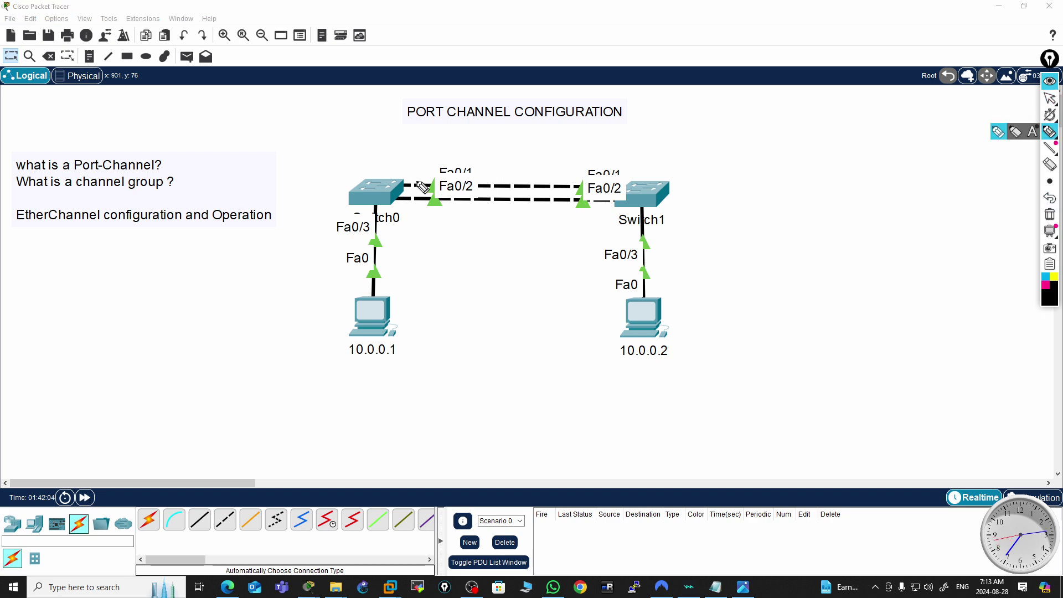
{"action": "left_click_drag", "start_coordinate": [721, 113], "coordinate": [738, 160]}
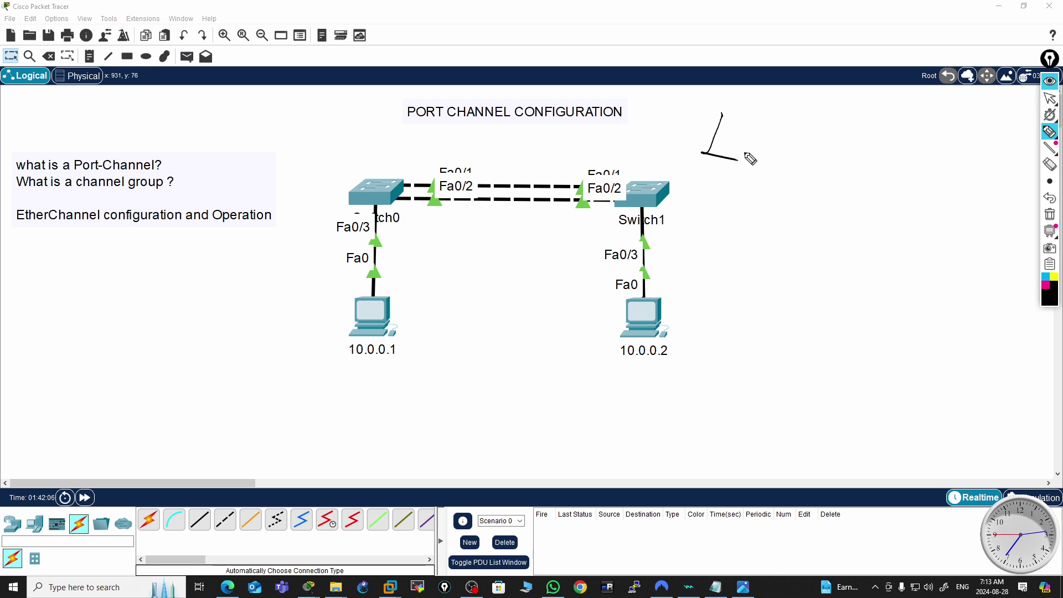
{"action": "mouse_move", "coordinate": [765, 122]}
{"action": "left_mouse_down"}
{"action": "mouse_move", "coordinate": [753, 146]}
{"action": "mouse_move", "coordinate": [769, 155]}
{"action": "left_mouse_up"}
{"action": "left_click_drag", "start_coordinate": [779, 146], "coordinate": [744, 148]}
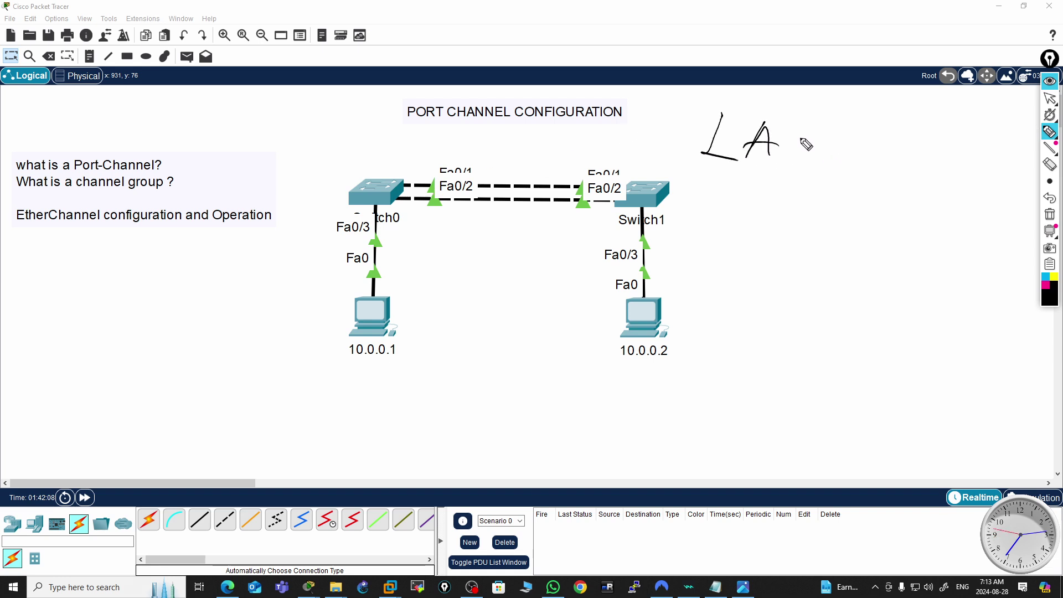
{"action": "left_click_drag", "start_coordinate": [809, 132], "coordinate": [829, 165]}
{"action": "mouse_move", "coordinate": [829, 127]}
{"action": "left_mouse_down"}
{"action": "mouse_move", "coordinate": [849, 149]}
{"action": "mouse_move", "coordinate": [830, 150]}
{"action": "mouse_move", "coordinate": [958, 123]}
{"action": "left_mouse_up"}
- Handwrite "PAgP" with a check mark beside it below the LACP note
{"action": "mouse_move", "coordinate": [719, 207]}
{"action": "left_mouse_down"}
{"action": "mouse_move", "coordinate": [716, 241]}
{"action": "mouse_move", "coordinate": [719, 213]}
{"action": "left_mouse_up"}
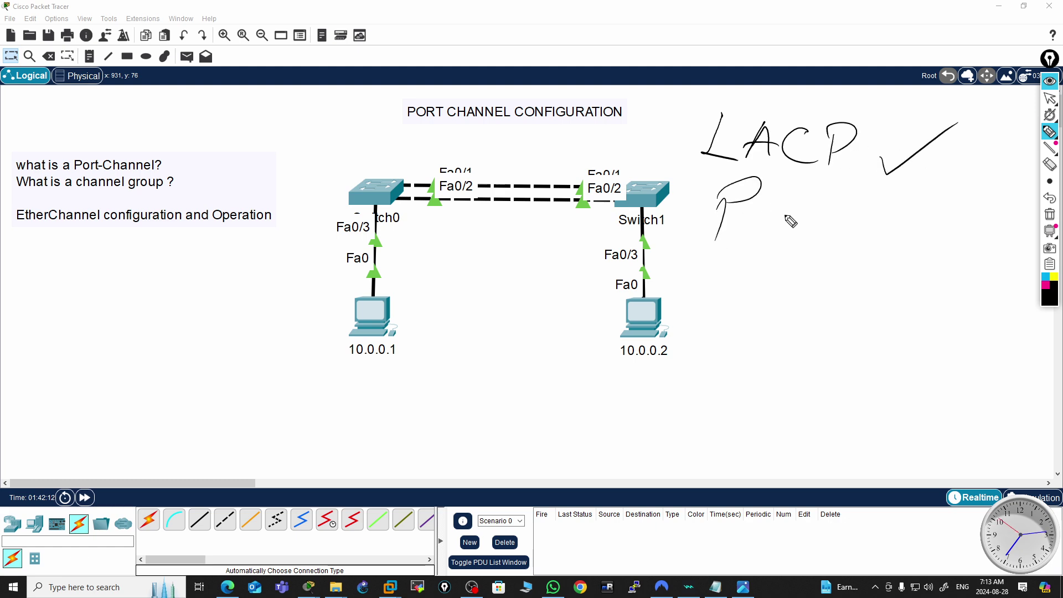
{"action": "mouse_move", "coordinate": [780, 191]}
{"action": "left_mouse_down"}
{"action": "mouse_move", "coordinate": [782, 236]}
{"action": "mouse_move", "coordinate": [793, 221]}
{"action": "mouse_move", "coordinate": [782, 244]}
{"action": "left_mouse_up"}
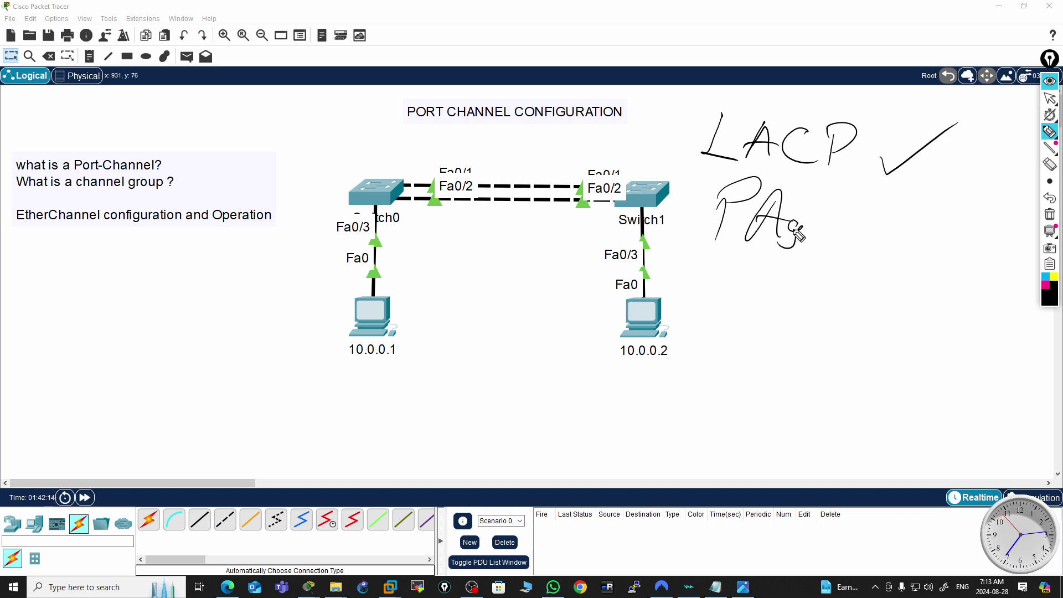
{"action": "mouse_move", "coordinate": [829, 206]}
{"action": "left_mouse_down"}
{"action": "mouse_move", "coordinate": [825, 237]}
{"action": "mouse_move", "coordinate": [825, 218]}
{"action": "mouse_move", "coordinate": [968, 194]}
{"action": "left_mouse_up"}
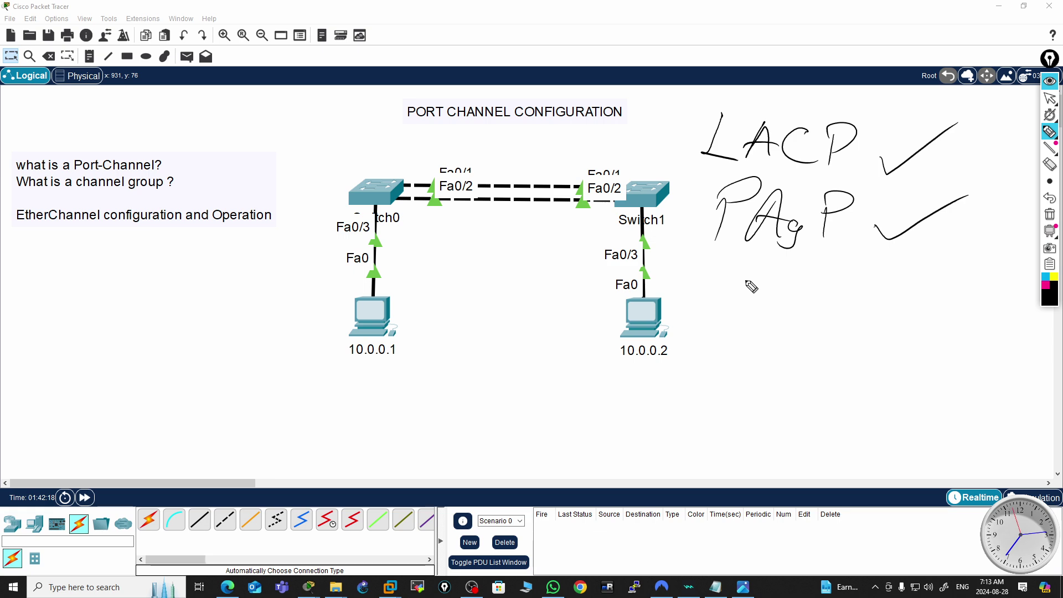
- Handwrite "Static" below the PAgP note, underline it twice, and add a question mark
{"action": "mouse_move", "coordinate": [751, 270]}
{"action": "left_mouse_down"}
{"action": "mouse_move", "coordinate": [714, 324]}
{"action": "mouse_move", "coordinate": [798, 288]}
{"action": "mouse_move", "coordinate": [811, 319]}
{"action": "left_mouse_up"}
{"action": "left_click_drag", "start_coordinate": [825, 265], "coordinate": [836, 310]}
{"action": "mouse_move", "coordinate": [805, 289]}
{"action": "left_mouse_down"}
{"action": "mouse_move", "coordinate": [850, 285]}
{"action": "mouse_move", "coordinate": [877, 308]}
{"action": "left_mouse_up"}
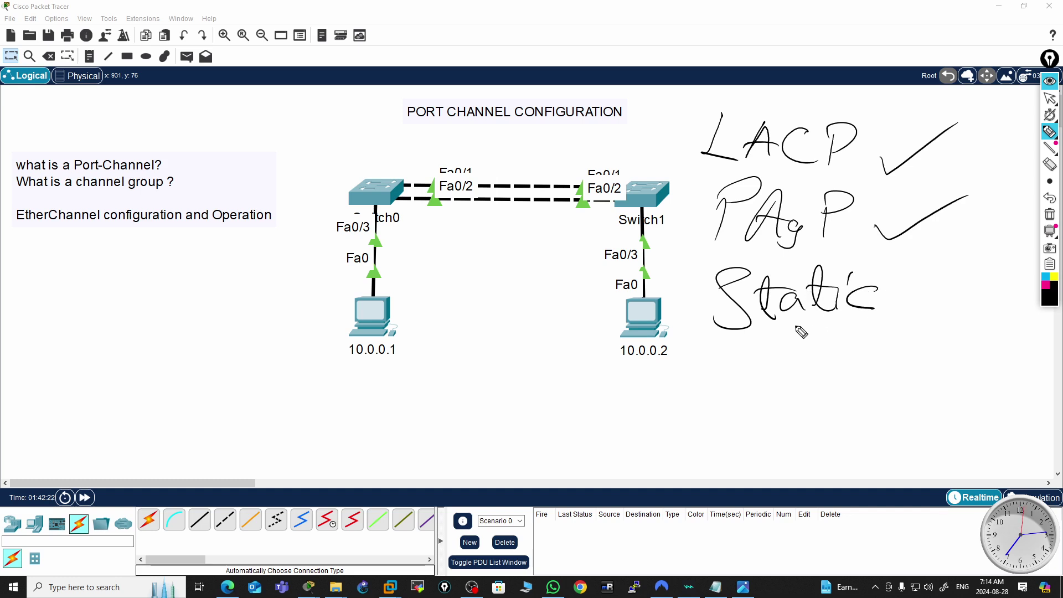
{"action": "mouse_move", "coordinate": [736, 340]}
{"action": "left_mouse_down"}
{"action": "mouse_move", "coordinate": [851, 330]}
{"action": "mouse_move", "coordinate": [861, 340]}
{"action": "left_mouse_up"}
{"action": "left_click_drag", "start_coordinate": [902, 270], "coordinate": [914, 321]}
{"action": "left_click_drag", "start_coordinate": [907, 346], "coordinate": [907, 351]}
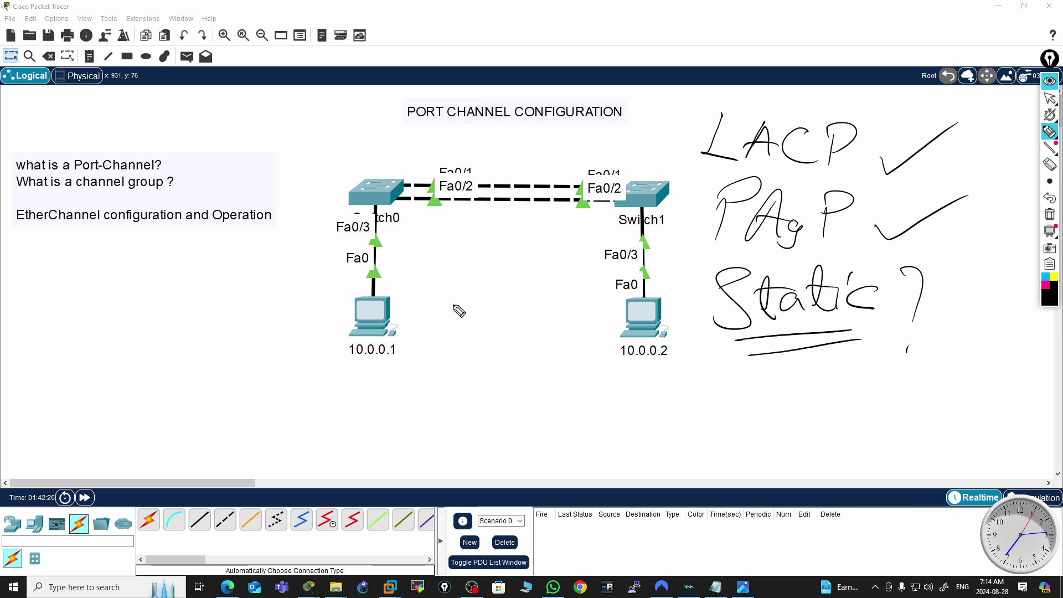
- Handwrite "on" beneath Switch0 and Switch1, and draw a check mark between the two labels
{"action": "left_click_drag", "start_coordinate": [420, 266], "coordinate": [443, 256]}
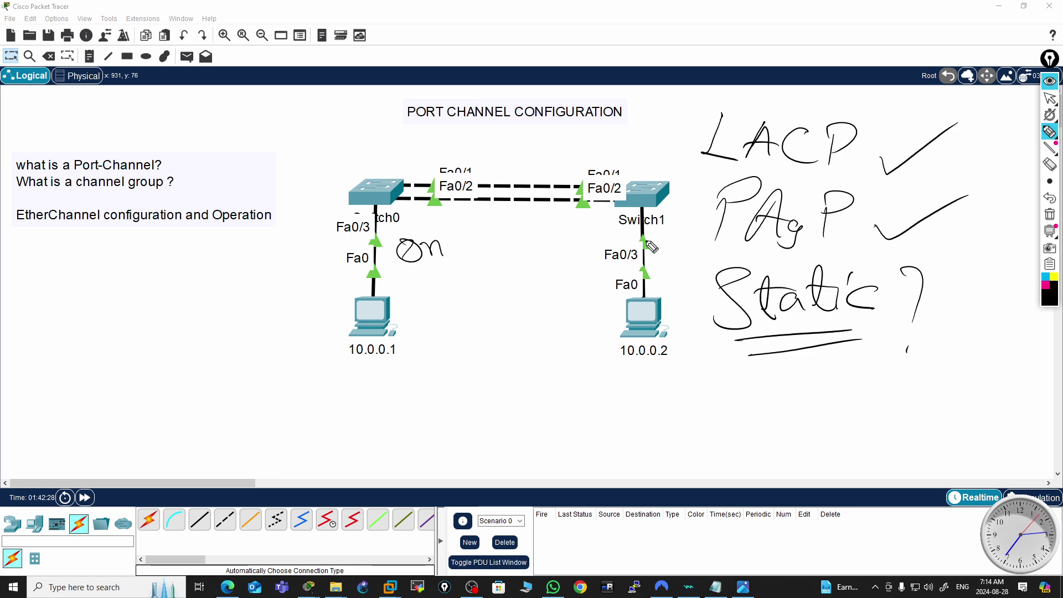
{"action": "mouse_move", "coordinate": [602, 229]}
{"action": "left_mouse_down"}
{"action": "mouse_move", "coordinate": [592, 235]}
{"action": "mouse_move", "coordinate": [621, 245]}
{"action": "left_mouse_up"}
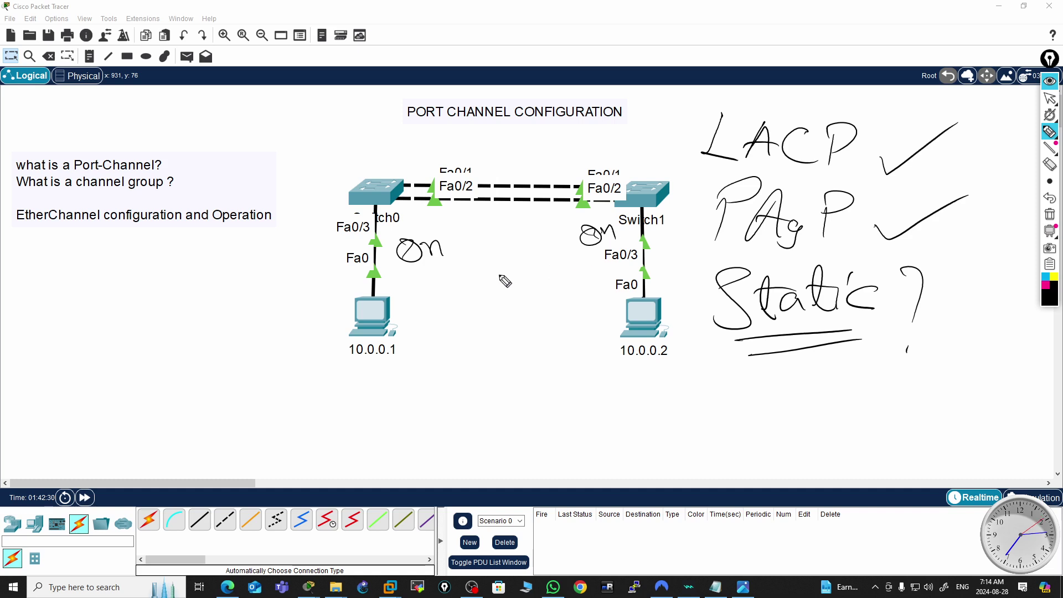
{"action": "left_click_drag", "start_coordinate": [489, 284], "coordinate": [547, 243]}
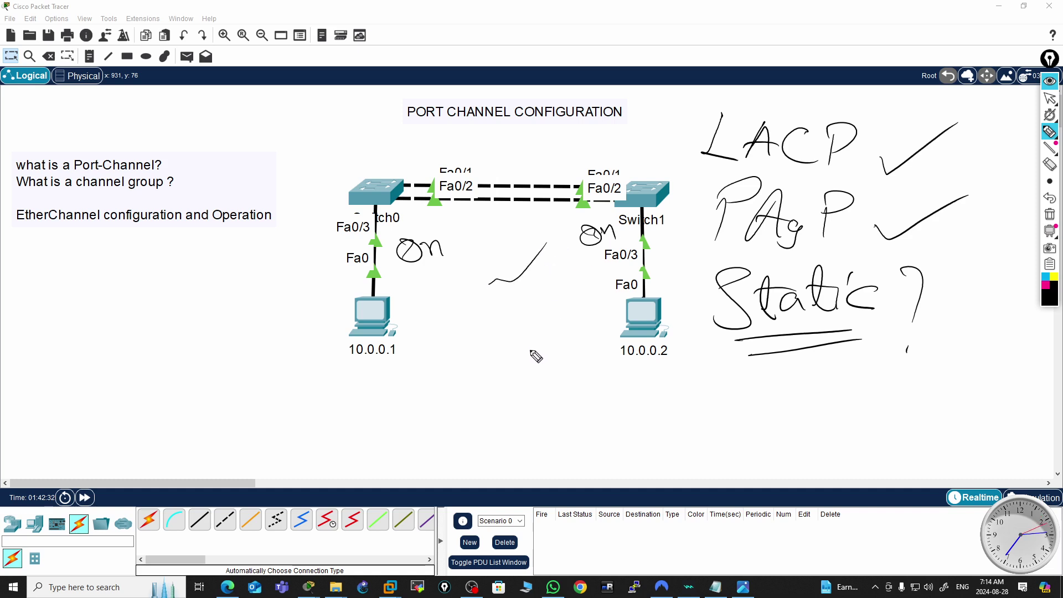
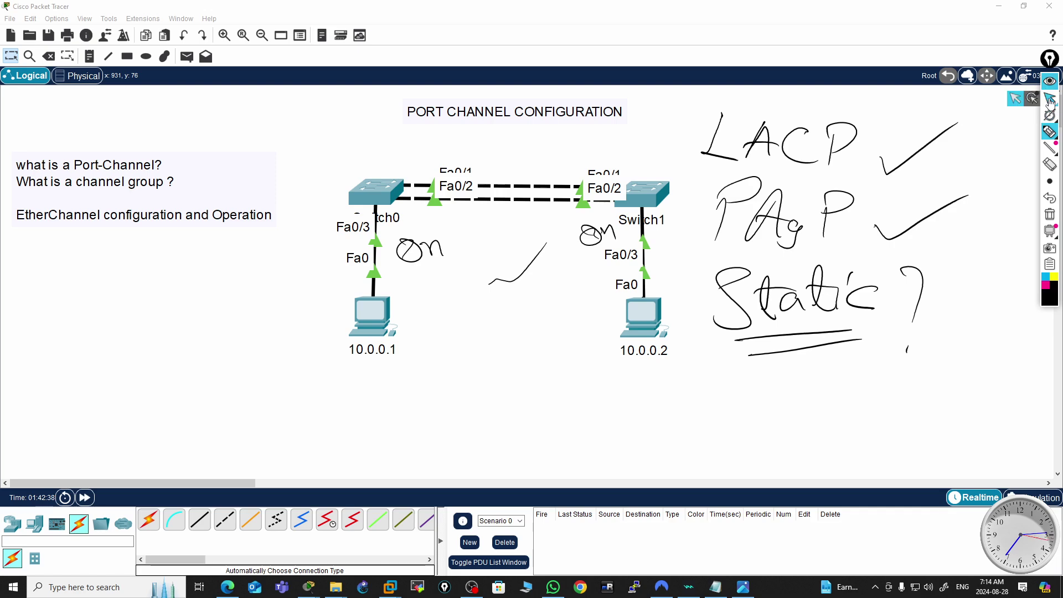
- Leave pen mode, open Switch0's console, and enter global configuration mode with conf t
{"action": "left_click", "coordinate": [1051, 101]}
{"action": "left_click", "coordinate": [368, 200]}
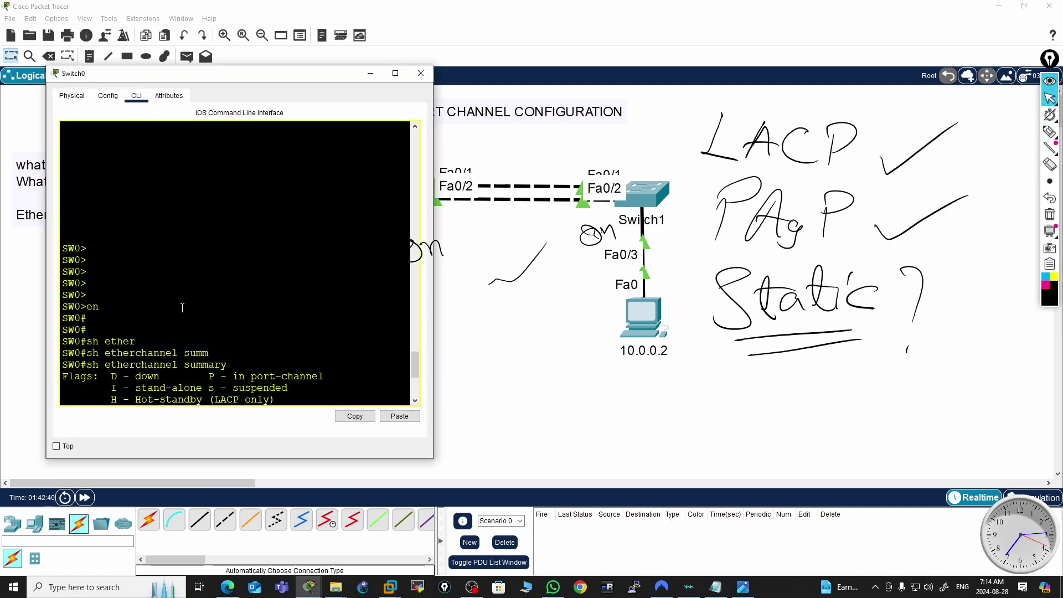
{"action": "scroll", "coordinate": [184, 307], "scroll_direction": "down", "scroll_amount": 8}
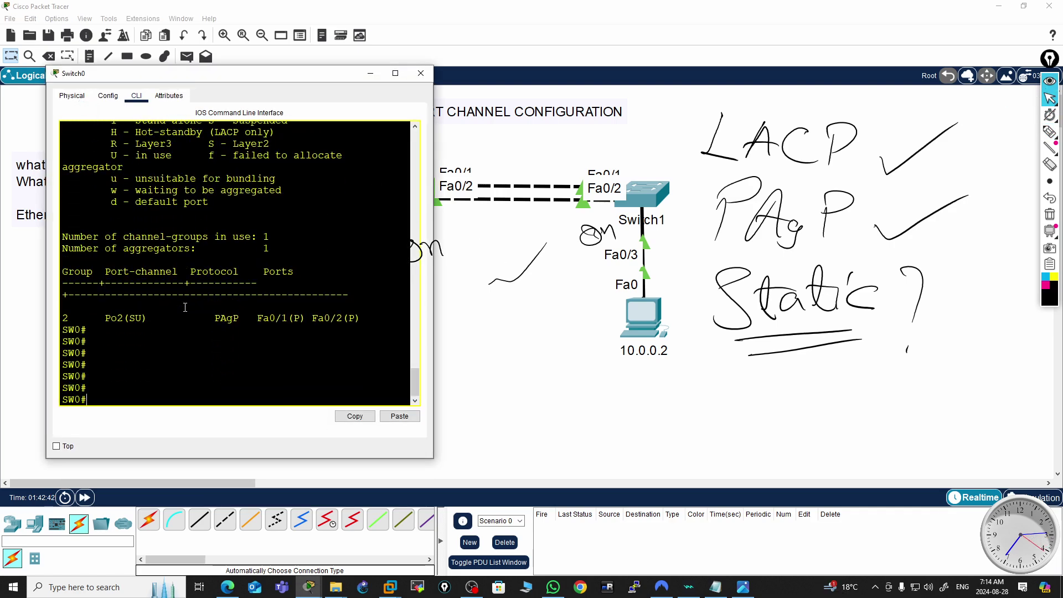
{"action": "type", "text": "conf"}
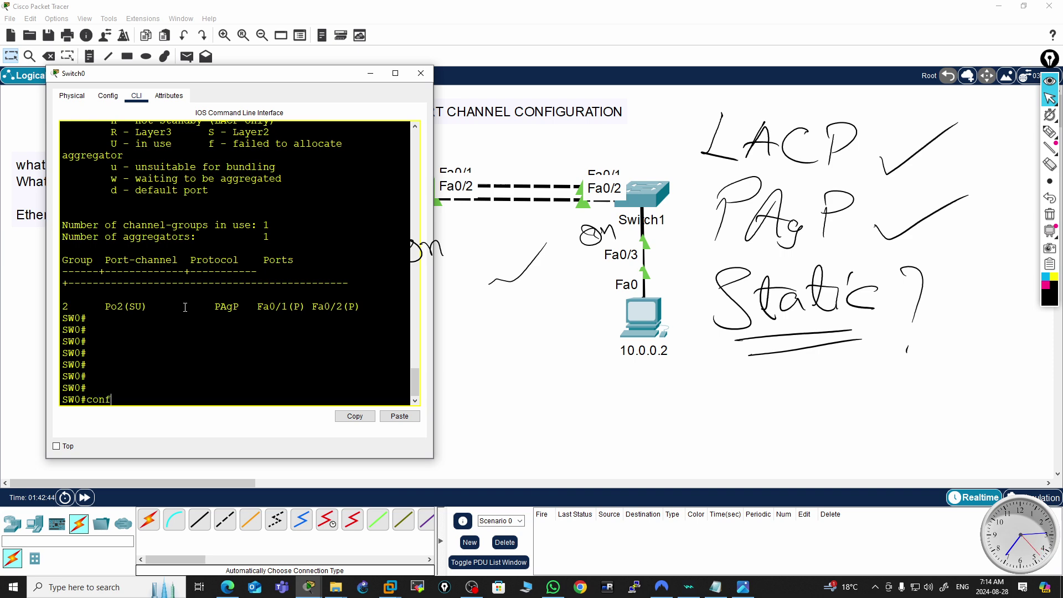
{"action": "type", "text": " t"}
{"action": "key", "text": "Return"}
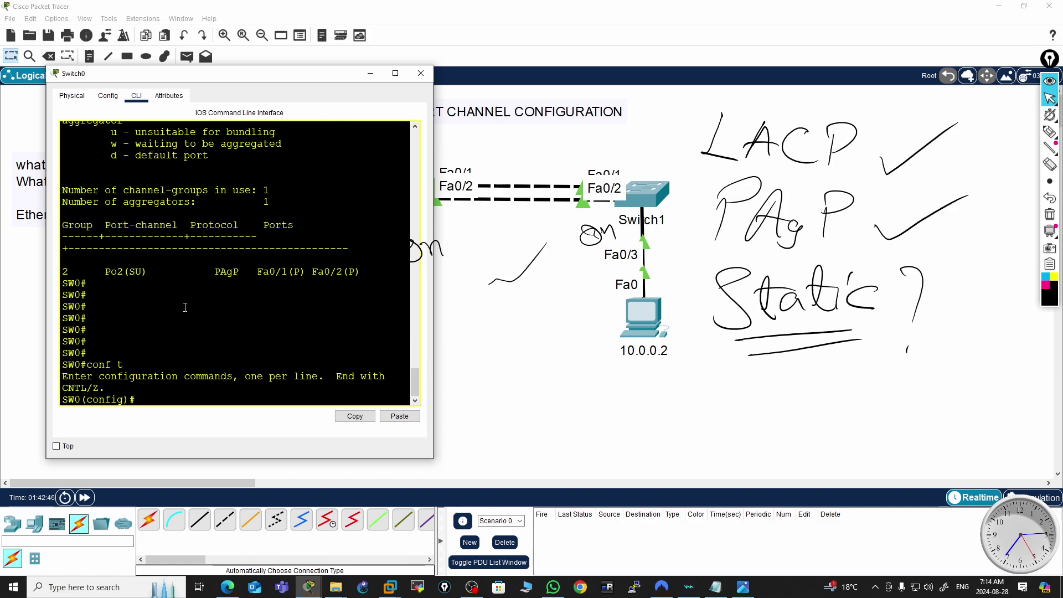
- Remove port-channel 2 from Switch0 with no interface port-channel 2, and return to a clear configuration prompt
{"action": "type", "text": "n"}
{"action": "type", "text": "o in"}
{"action": "key", "text": "Tab"}
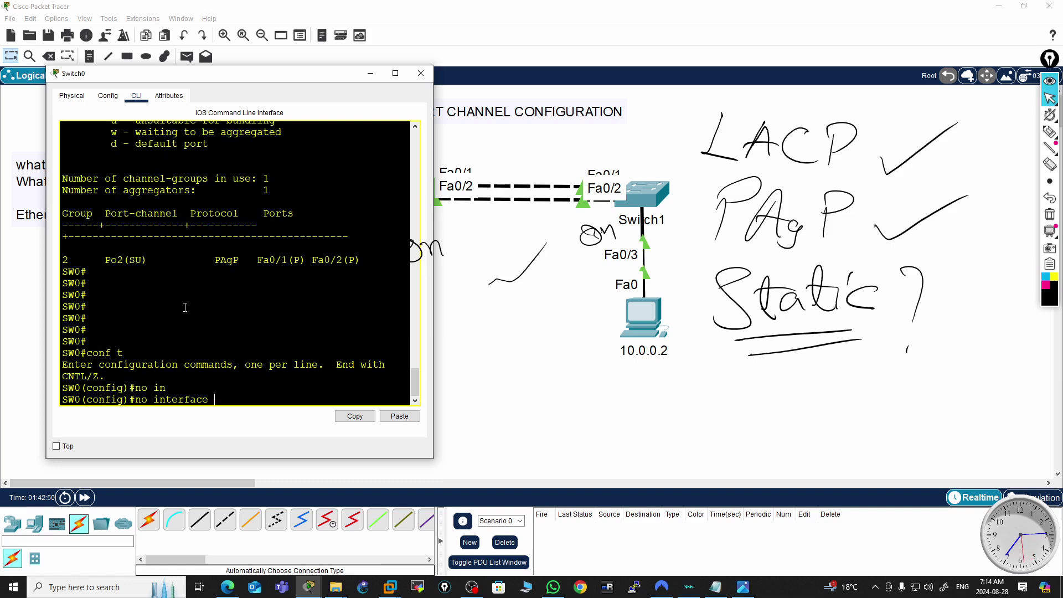
{"action": "type", "text": "po"}
{"action": "key", "text": "Tab"}
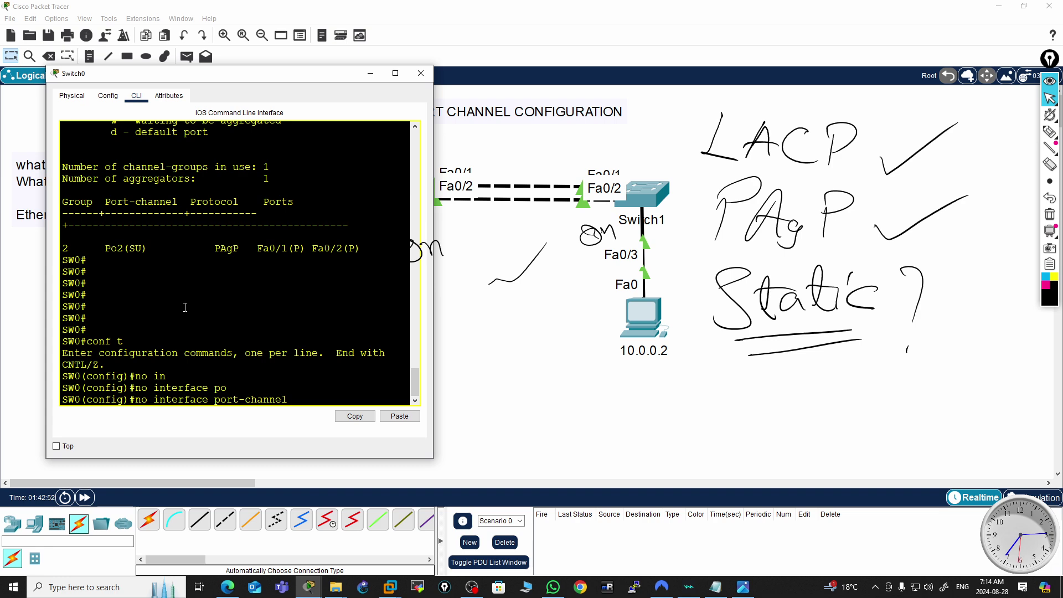
{"action": "type", "text": "2"}
{"action": "key", "text": "Return"}
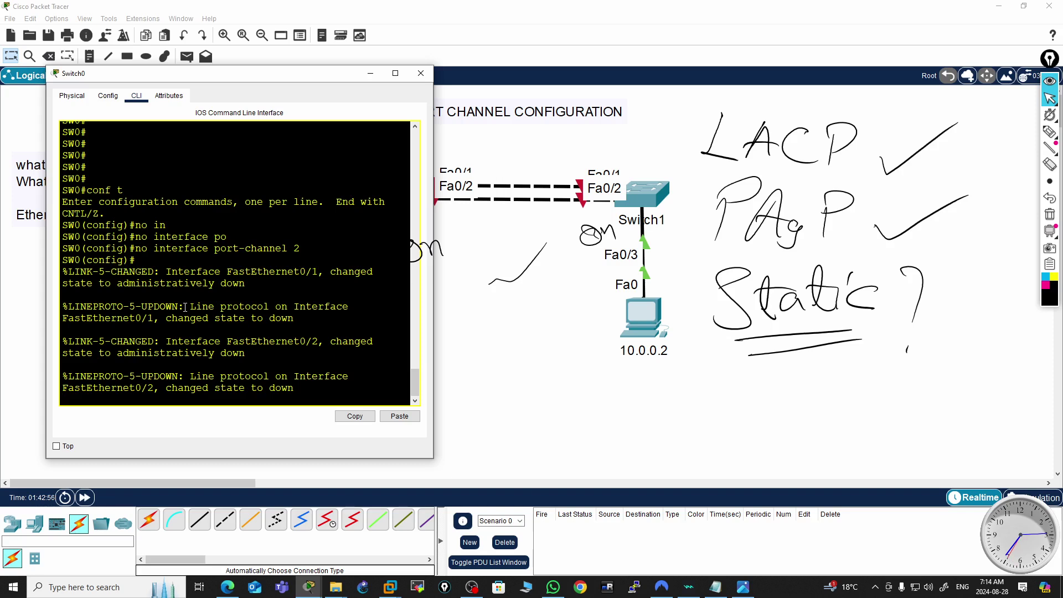
{"action": "key", "text": "Return"}
{"action": "key", "text": "Return"}
{"action": "key", "text": "Return"}
{"action": "key", "text": "Return"}
{"action": "key", "text": "Return"}
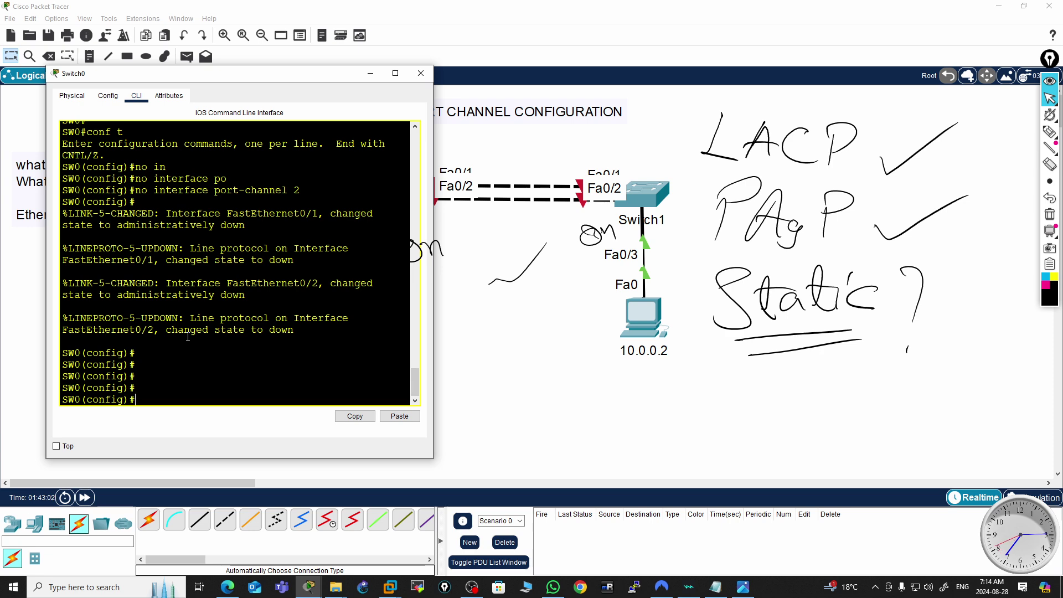
{"action": "key", "text": "Return"}
{"action": "key", "text": "Return"}
{"action": "key", "text": "Return"}
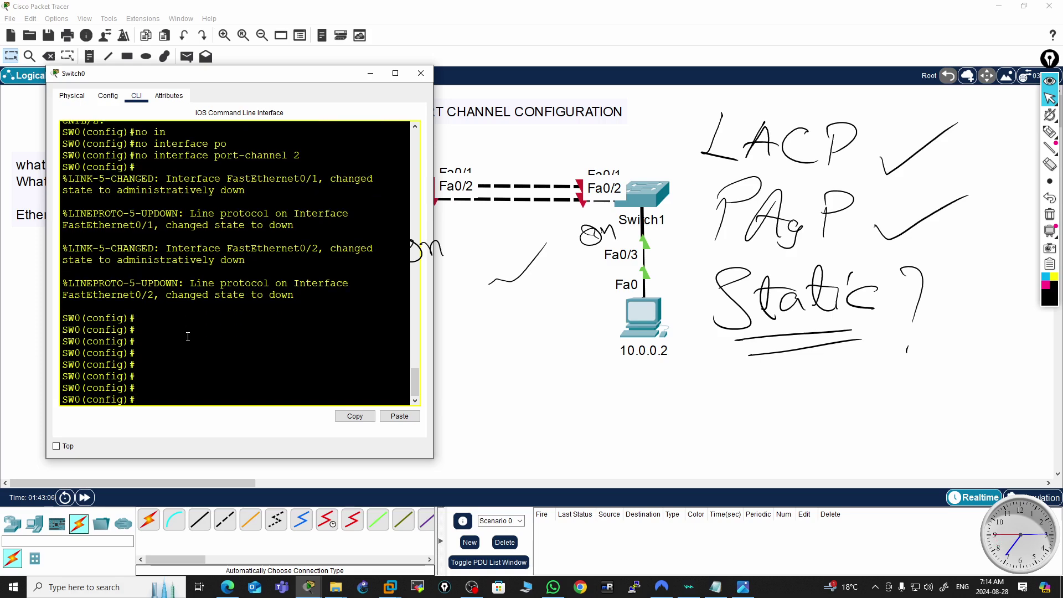
{"action": "type", "text": "int r"}
{"action": "key", "text": "Tab"}
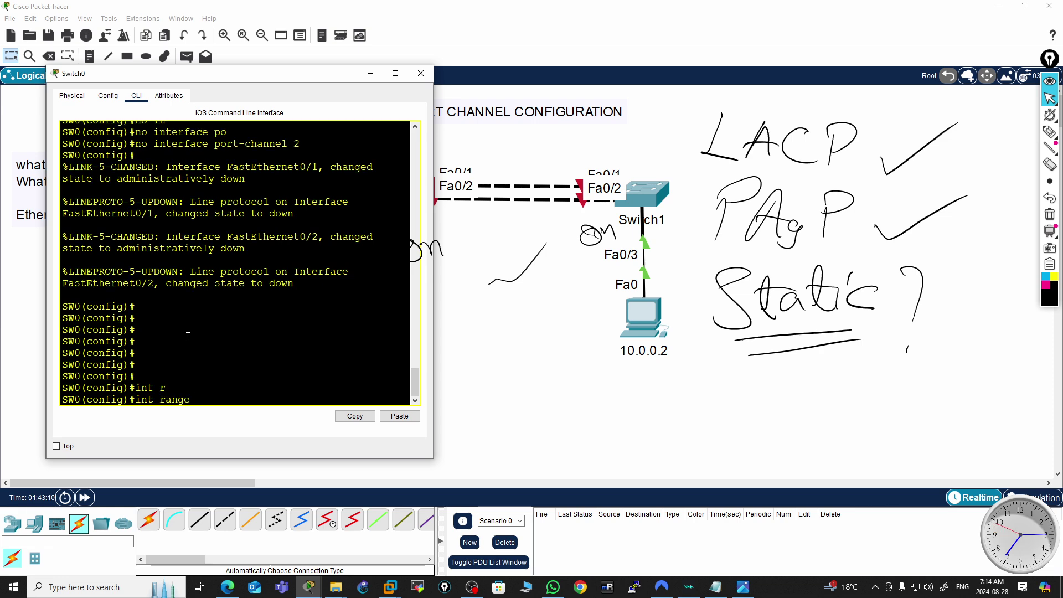
{"action": "type", "text": "f"}
{"action": "key", "text": "BackSpace"}
{"action": "key", "text": "BackSpace"}
{"action": "key", "text": "BackSpace"}
{"action": "key", "text": "BackSpace"}
{"action": "key", "text": "BackSpace"}
{"action": "key", "text": "BackSpace"}
{"action": "key", "text": "BackSpace"}
{"action": "key", "text": "BackSpace"}
{"action": "key", "text": "BackSpace"}
{"action": "key", "text": "BackSpace"}
{"action": "key", "text": "BackSpace"}
- Leave configuration mode on Switch0 and examine the FastEthernet0/1 and FastEthernet0/2 entries in the running configuration with sh run
{"action": "key", "text": "ctrl+z"}
{"action": "type", "text": "sh ru"}
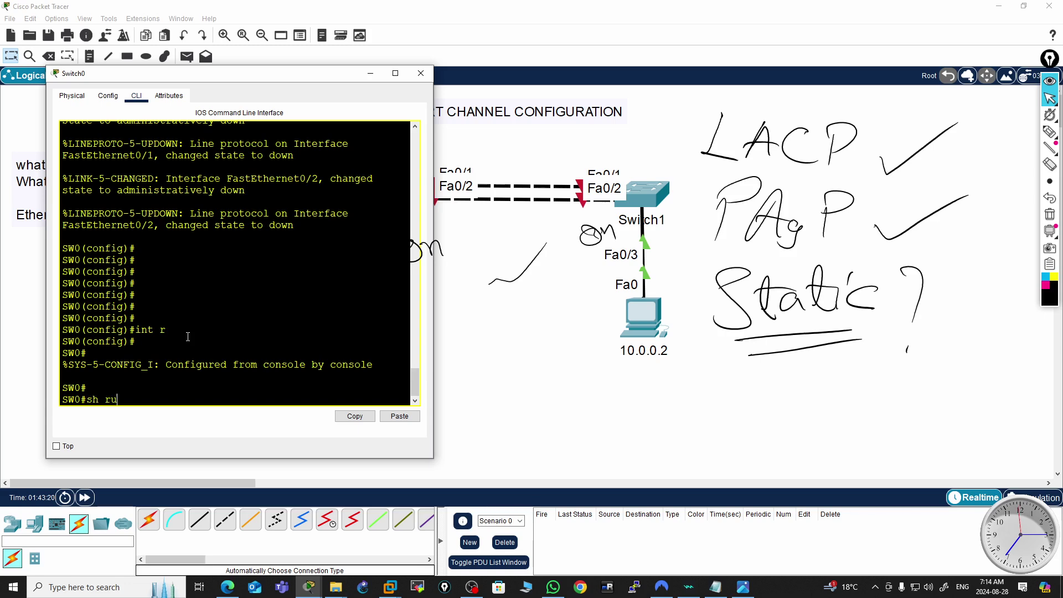
{"action": "type", "text": "n"}
{"action": "key", "text": "Return"}
{"action": "key", "text": "space"}
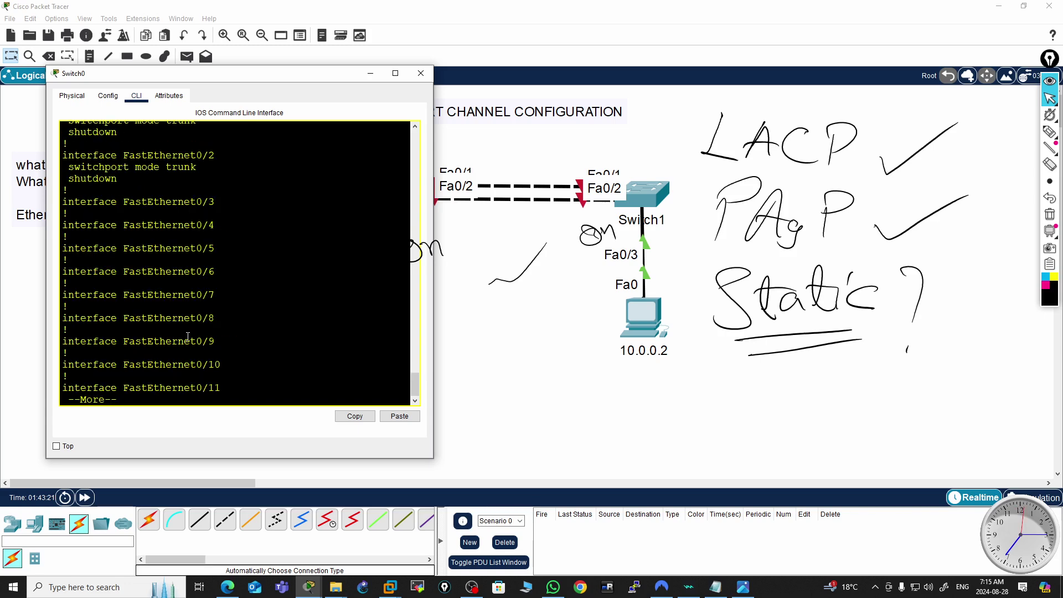
{"action": "scroll", "coordinate": [238, 255], "scroll_direction": "up", "scroll_amount": 1}
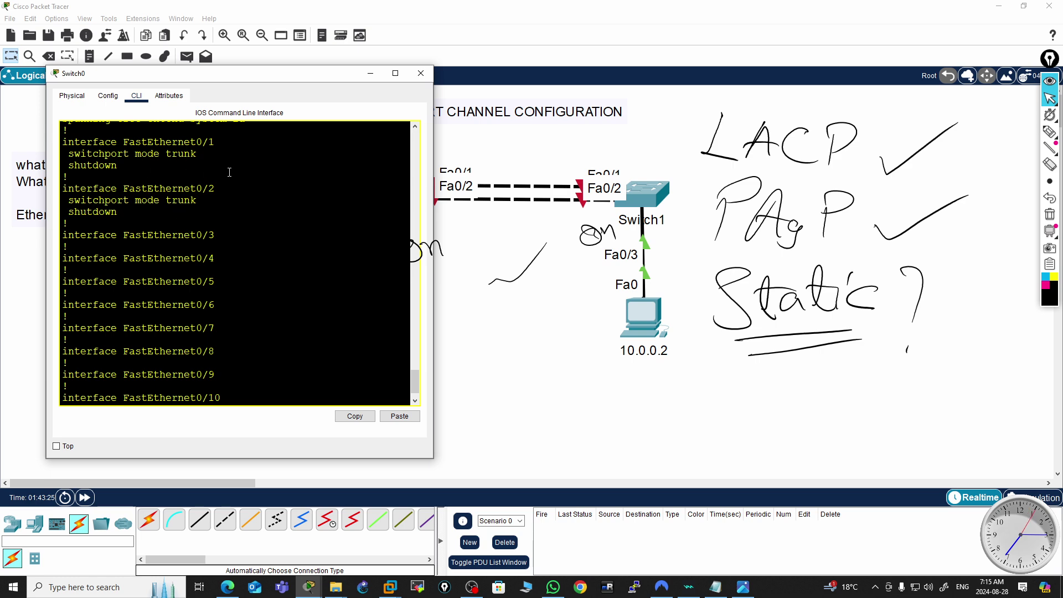
- Minimize Switch0's window, bring up Switch1's console beside the topology, and erase all handwritten annotations
{"action": "left_click", "coordinate": [371, 73]}
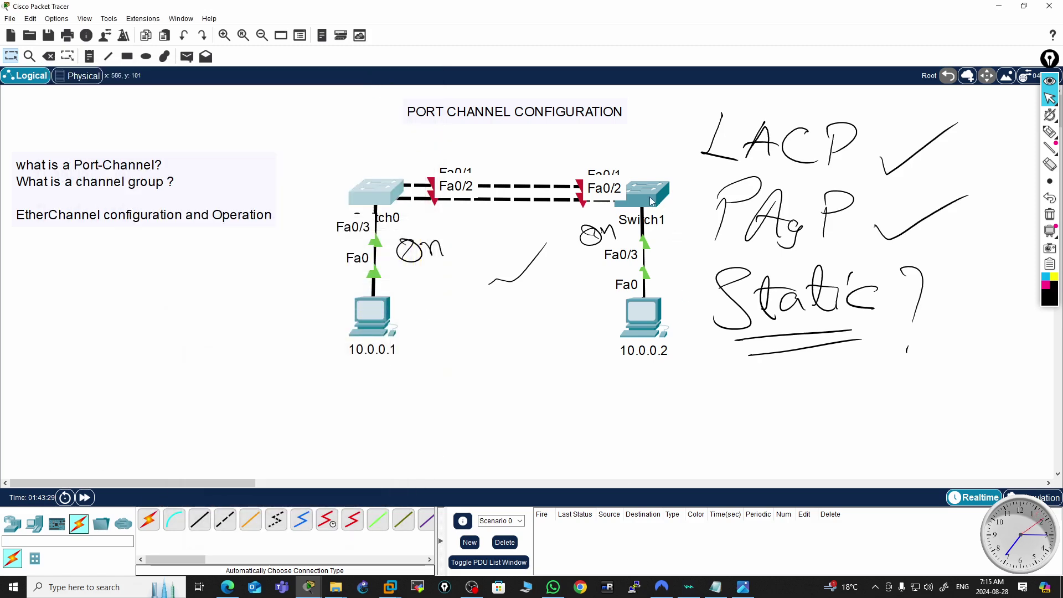
{"action": "mouse_move", "coordinate": [649, 197]}
{"action": "left_click", "coordinate": [643, 192]}
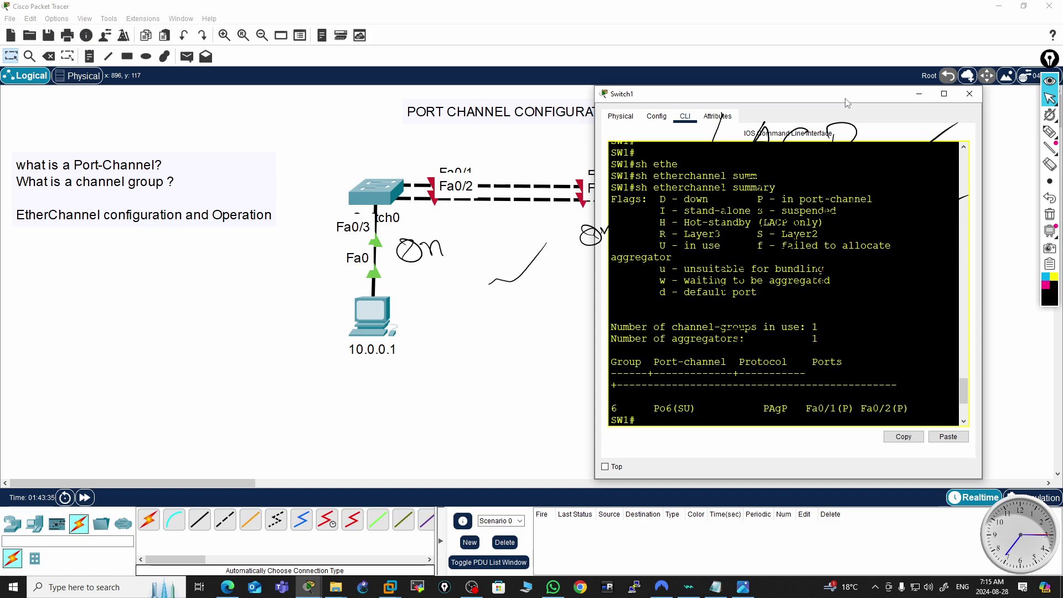
{"action": "left_click_drag", "start_coordinate": [849, 102], "coordinate": [579, 143]}
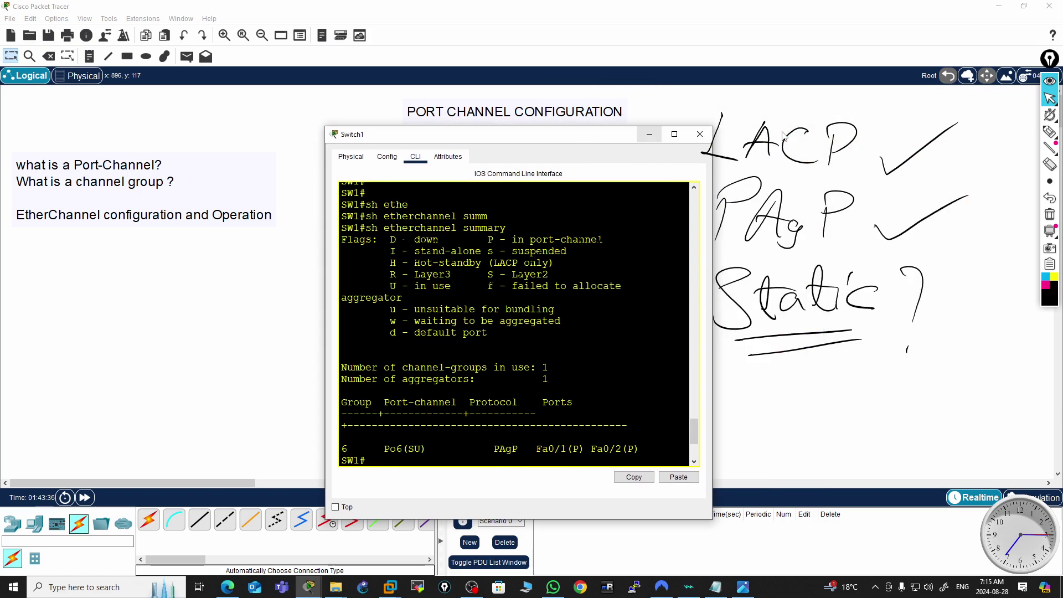
{"action": "left_click", "coordinate": [1050, 214]}
{"action": "left_click_drag", "start_coordinate": [618, 141], "coordinate": [855, 132]}
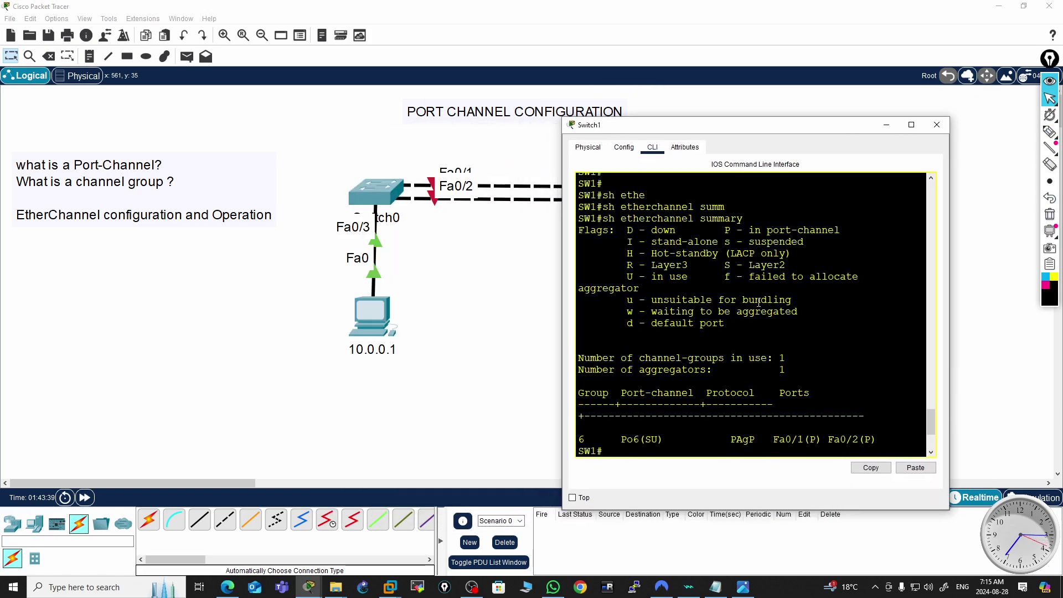
- Get a clear prompt on Switch1 and enter global configuration mode with conf t
{"action": "key", "text": "Return"}
{"action": "key", "text": "Return"}
{"action": "key", "text": "Return"}
{"action": "key", "text": "Return"}
{"action": "key", "text": "Return"}
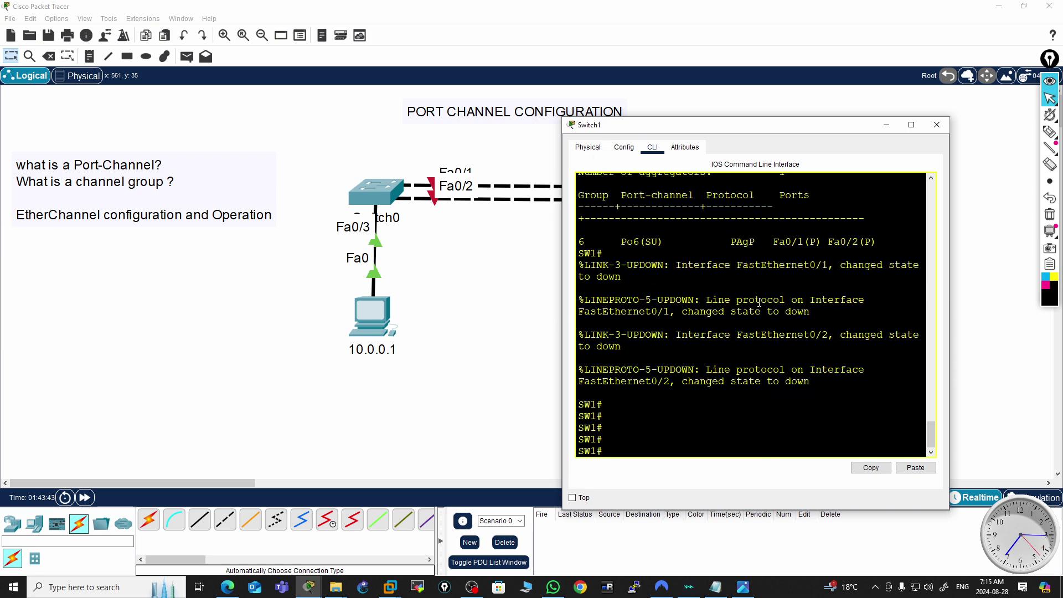
{"action": "type", "text": "conf t"}
{"action": "key", "text": "Return"}
{"action": "key", "text": "Return"}
{"action": "key", "text": "Return"}
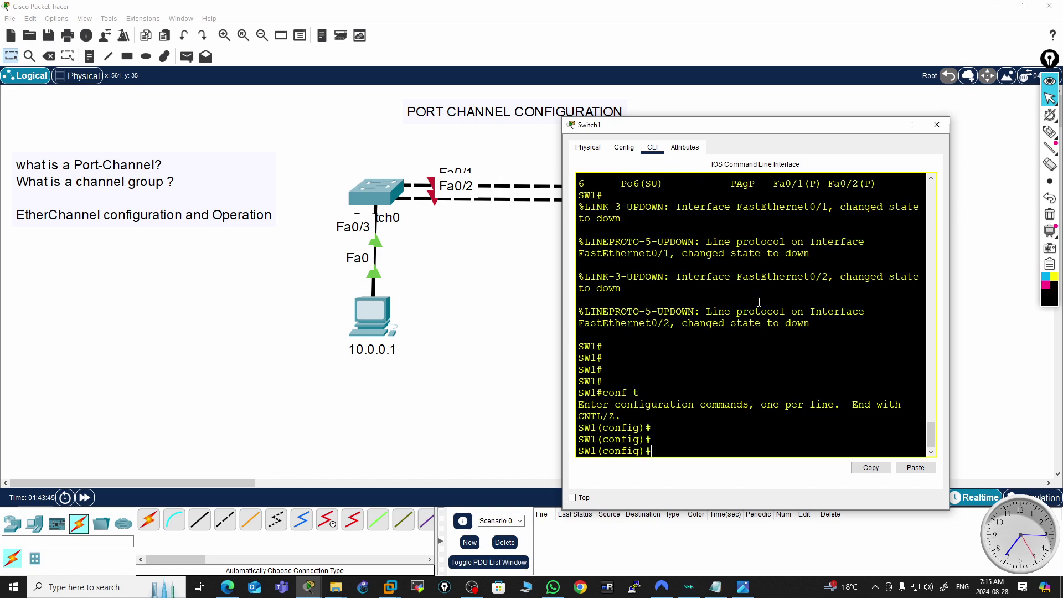
{"action": "key", "text": "Return"}
- Remove port-channel 6 from Switch1 with no int port-channel 6 and return to privileged EXEC mode
{"action": "type", "text": "nfig)#no"}
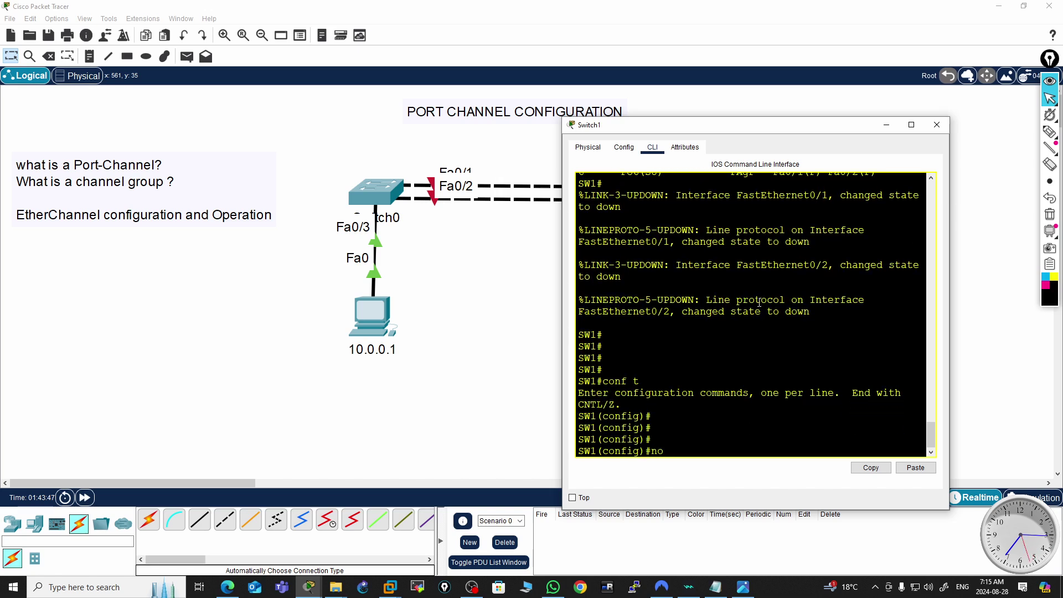
{"action": "type", "text": " int po"}
{"action": "key", "text": "Tab"}
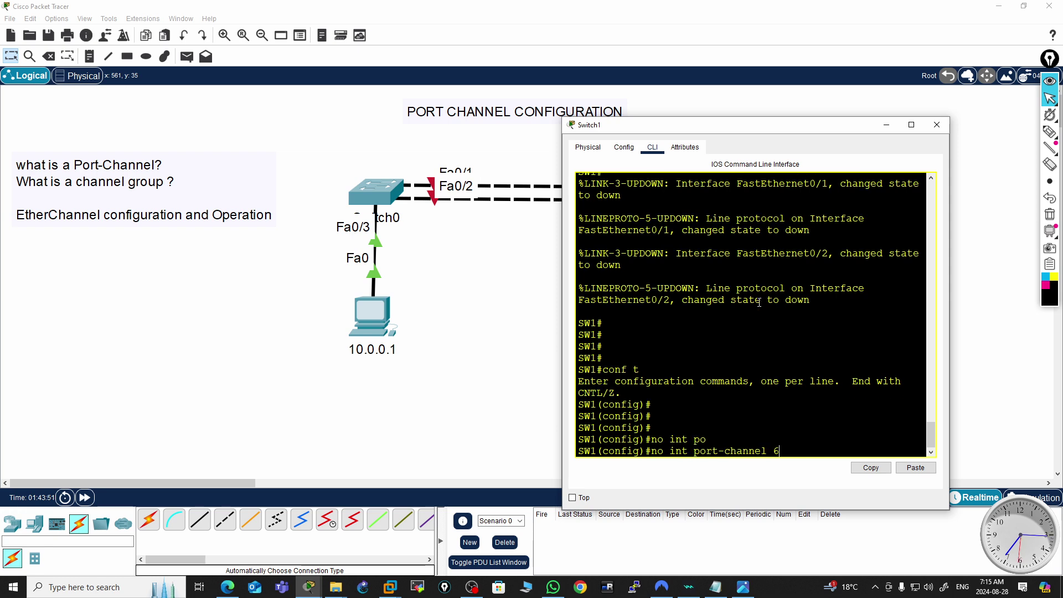
{"action": "type", "text": "6"}
{"action": "key", "text": "Return"}
{"action": "key", "text": "ctrl+z"}
{"action": "key", "text": "Return"}
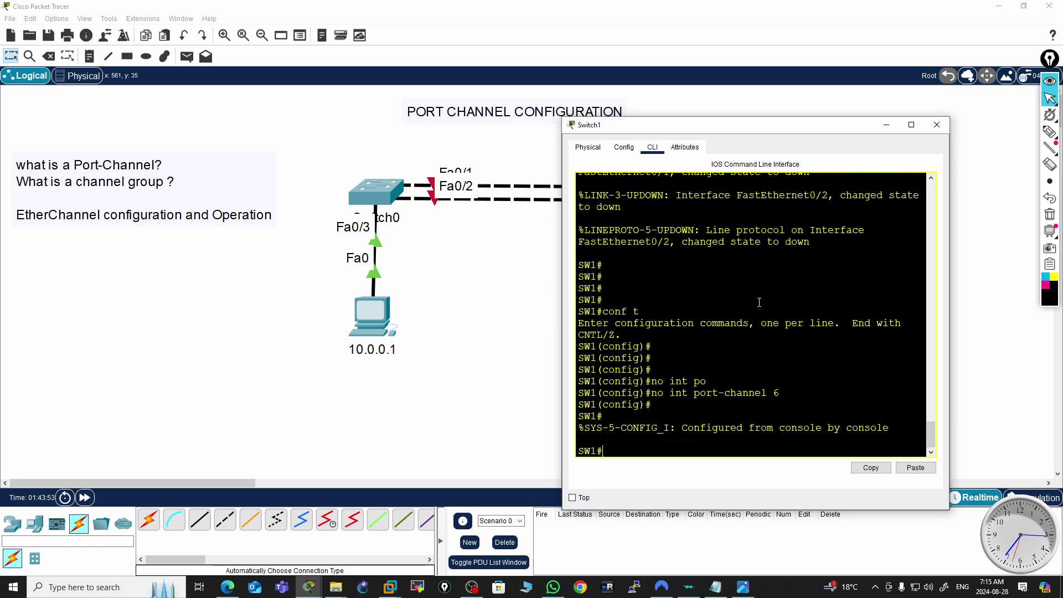
{"action": "key", "text": "Return"}
- Examine Switch1's running configuration with sh run, highlighting the FastEthernet0/1 and FastEthernet0/2 settings, and quit the listing
{"action": "type", "text": "sh run"}
{"action": "key", "text": "Return"}
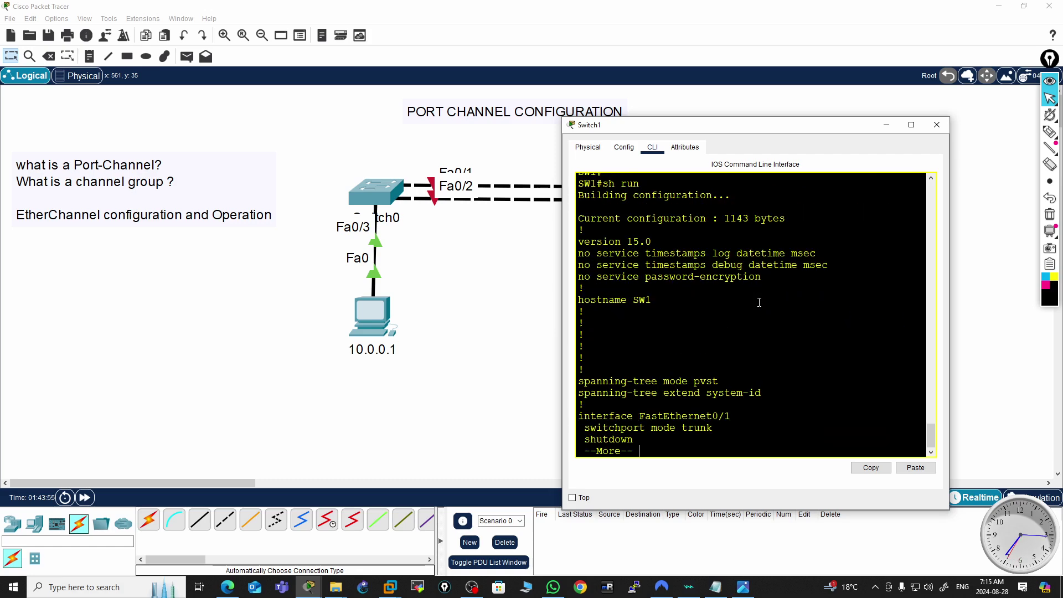
{"action": "key", "text": "space"}
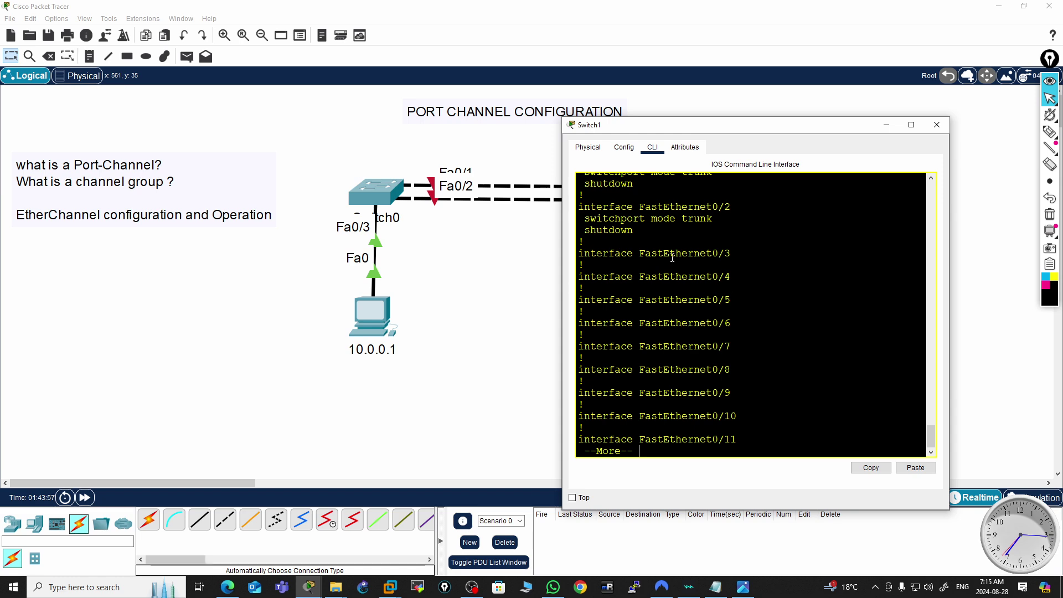
{"action": "scroll", "coordinate": [635, 240], "scroll_direction": "up", "scroll_amount": 1}
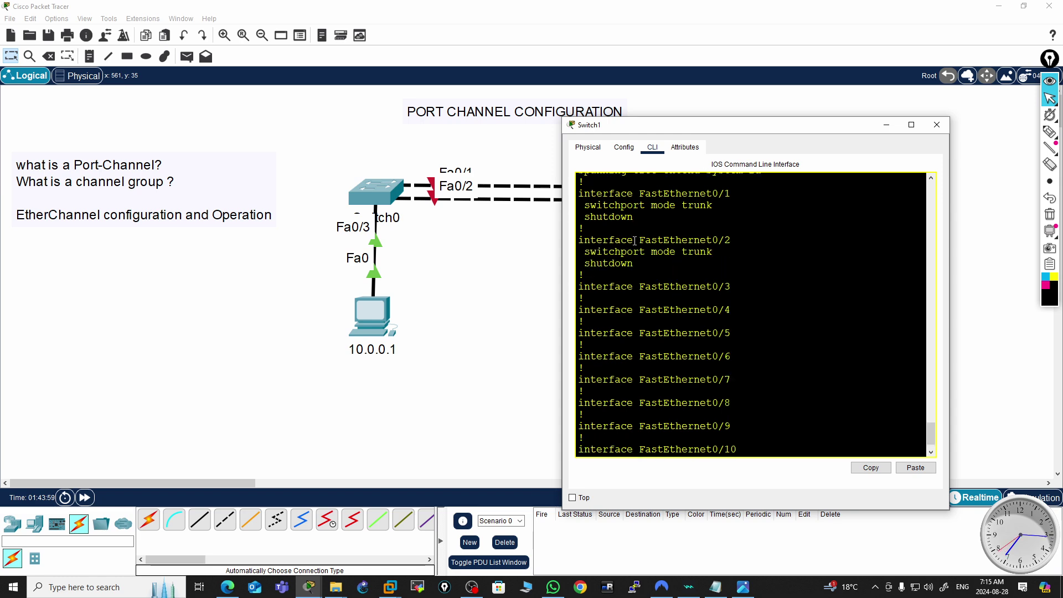
{"action": "left_click_drag", "start_coordinate": [631, 260], "coordinate": [592, 214]}
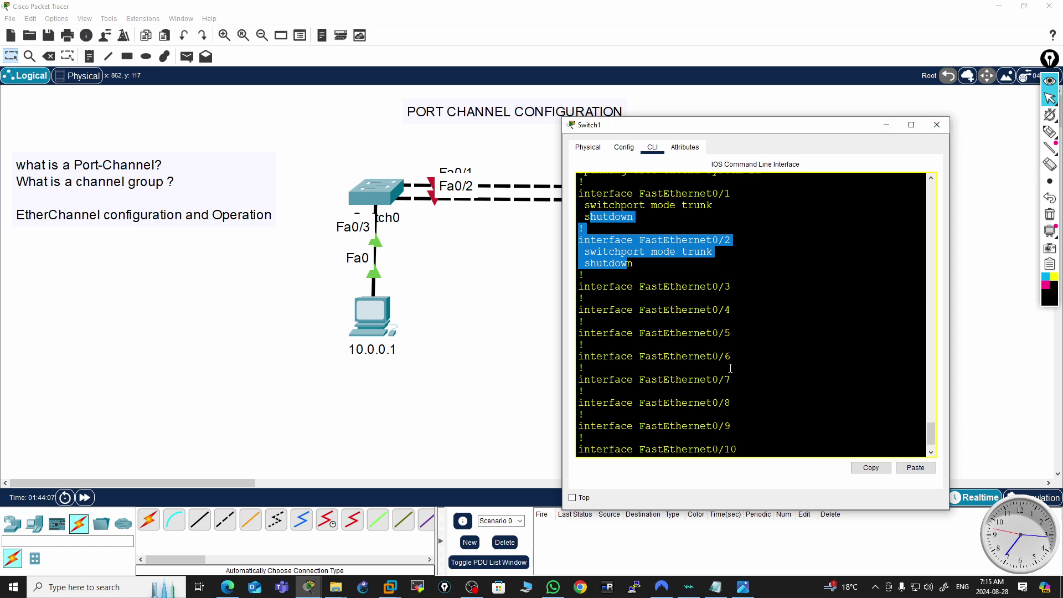
{"action": "scroll", "coordinate": [704, 417], "scroll_direction": "down", "scroll_amount": 1}
{"action": "left_click", "coordinate": [711, 407]}
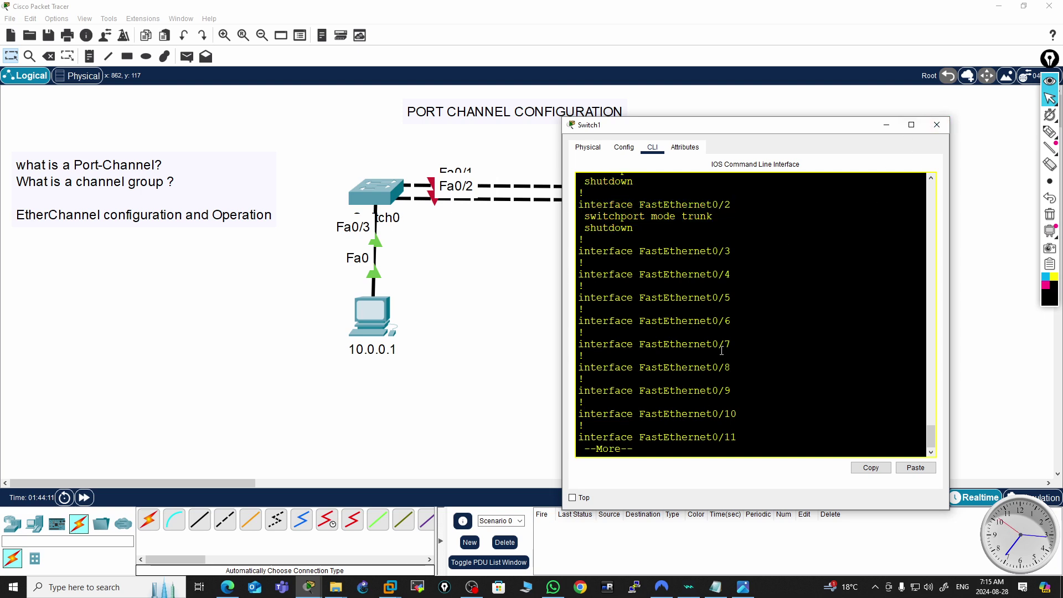
{"action": "key", "text": "q"}
- Clear Switch1's prompt and re-enter global configuration mode with conf t
{"action": "key", "text": "Return"}
{"action": "key", "text": "Return"}
{"action": "key", "text": "Return"}
{"action": "key", "text": "Return"}
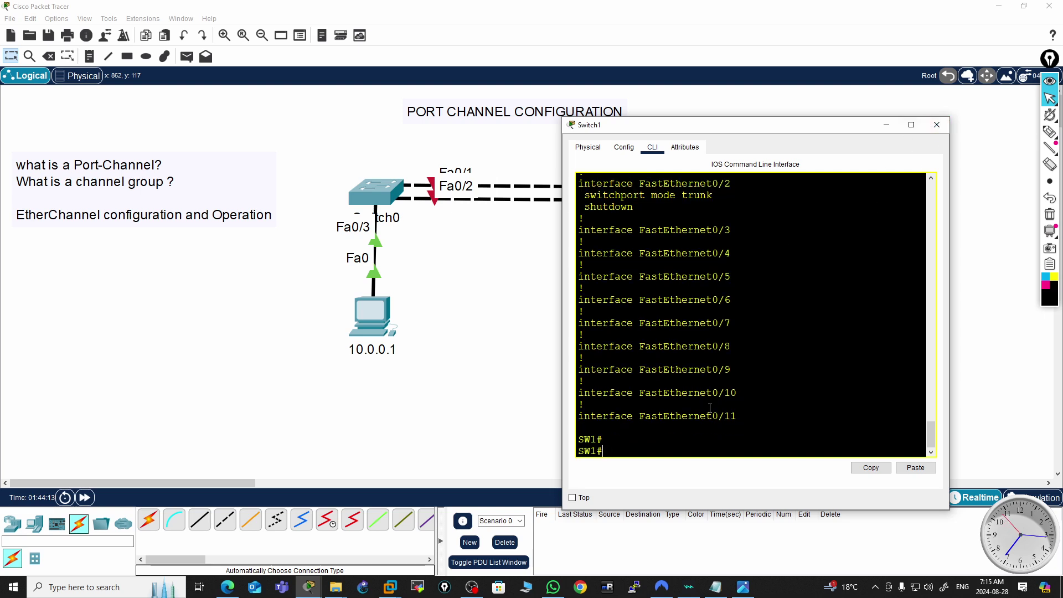
{"action": "key", "text": "Return"}
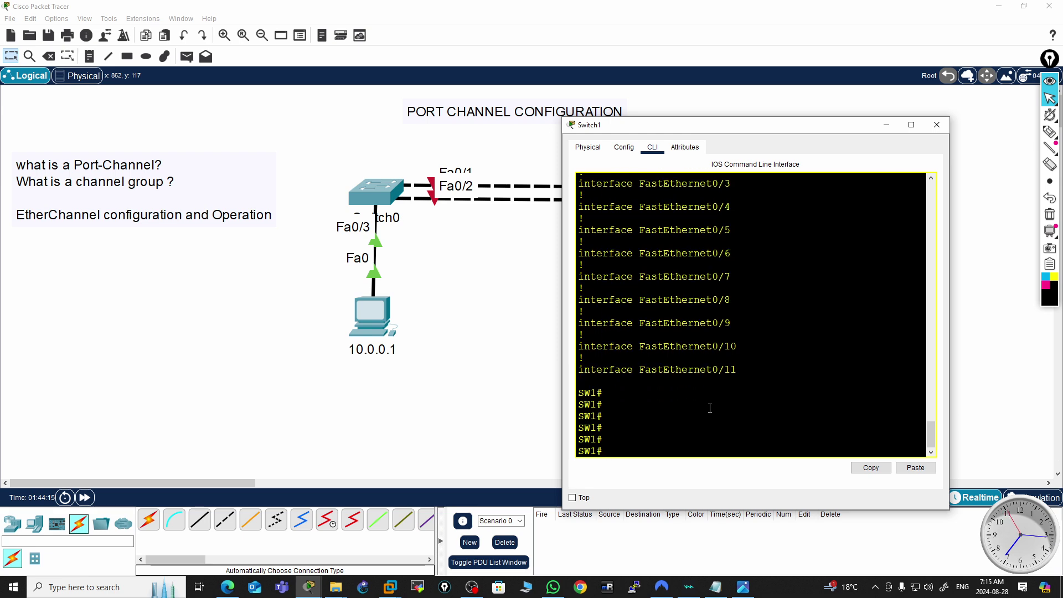
{"action": "type", "text": "conf t"}
{"action": "key", "text": "Return"}
{"action": "key", "text": "Return"}
{"action": "key", "text": "Return"}
{"action": "key", "text": "Return"}
{"action": "key", "text": "Return"}
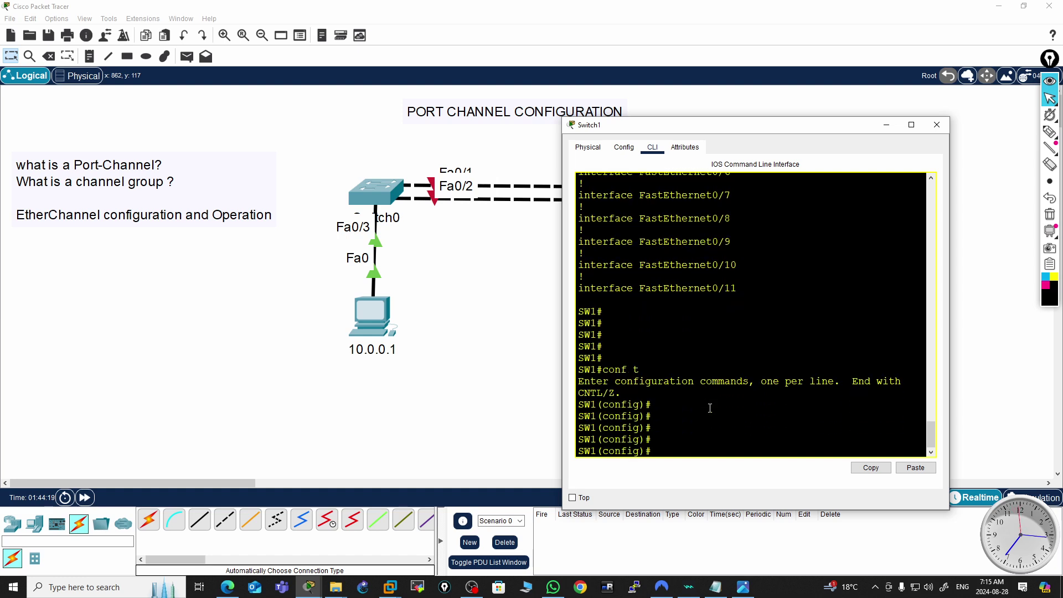
- Select interface range f0/1-2 on Switch1, list the modes available for channel-group 5, and highlight the on option
{"action": "type", "text": "int ra"}
{"action": "key", "text": "Tab"}
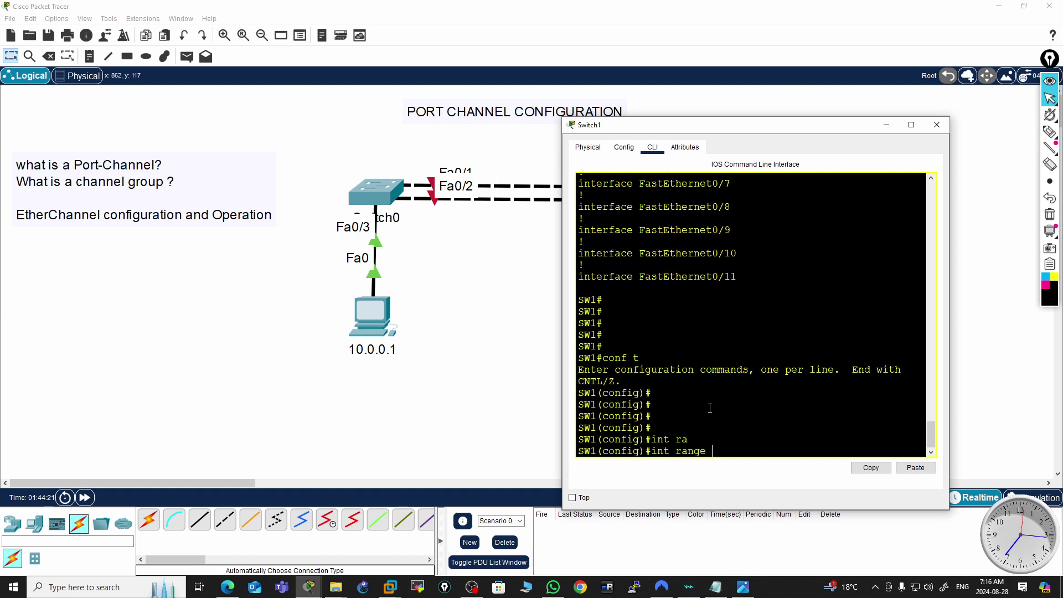
{"action": "type", "text": "f0/1-2"}
{"action": "key", "text": "Return"}
{"action": "type", "text": "cha"}
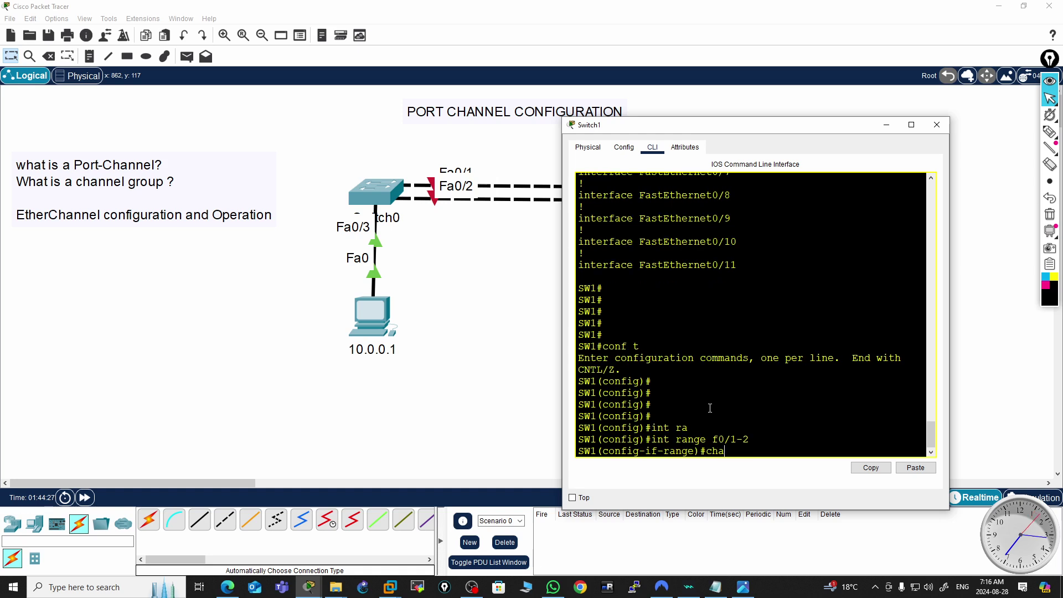
{"action": "type", "text": "nnel-g"}
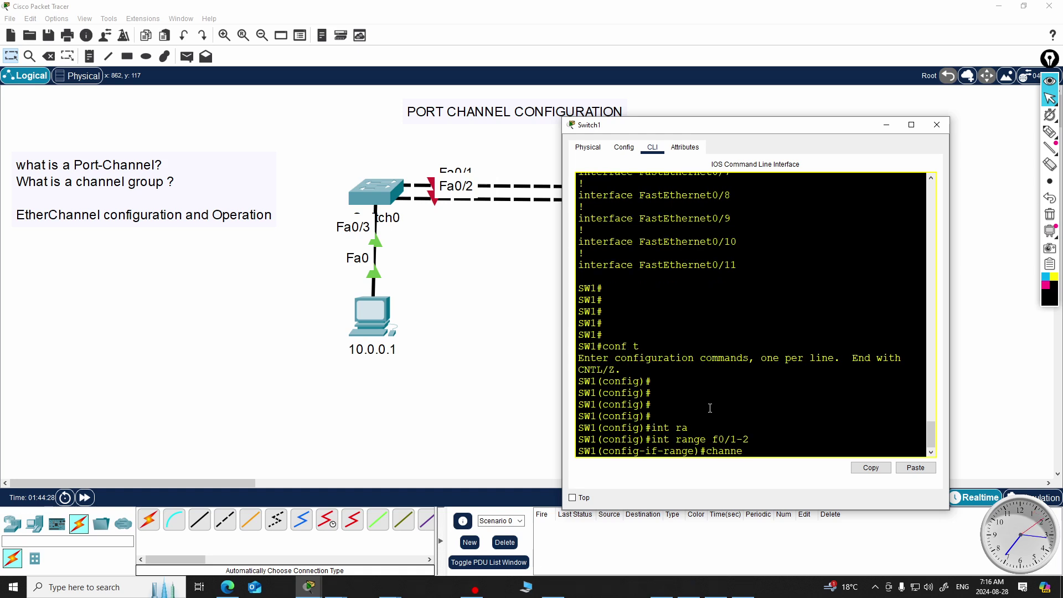
{"action": "key", "text": "Tab"}
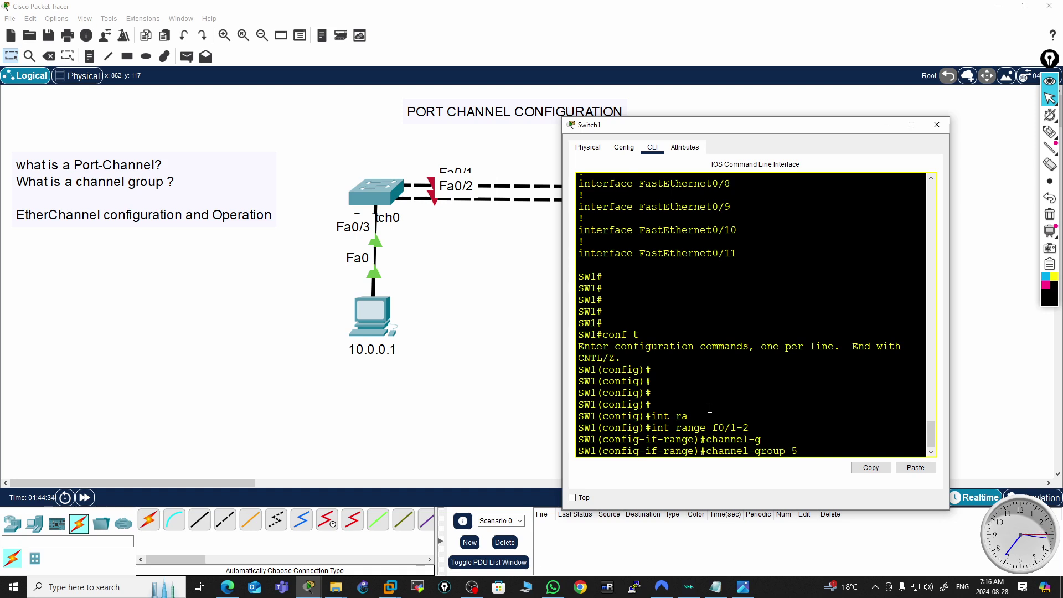
{"action": "type", "text": "5 mo"}
{"action": "key", "text": "Tab"}
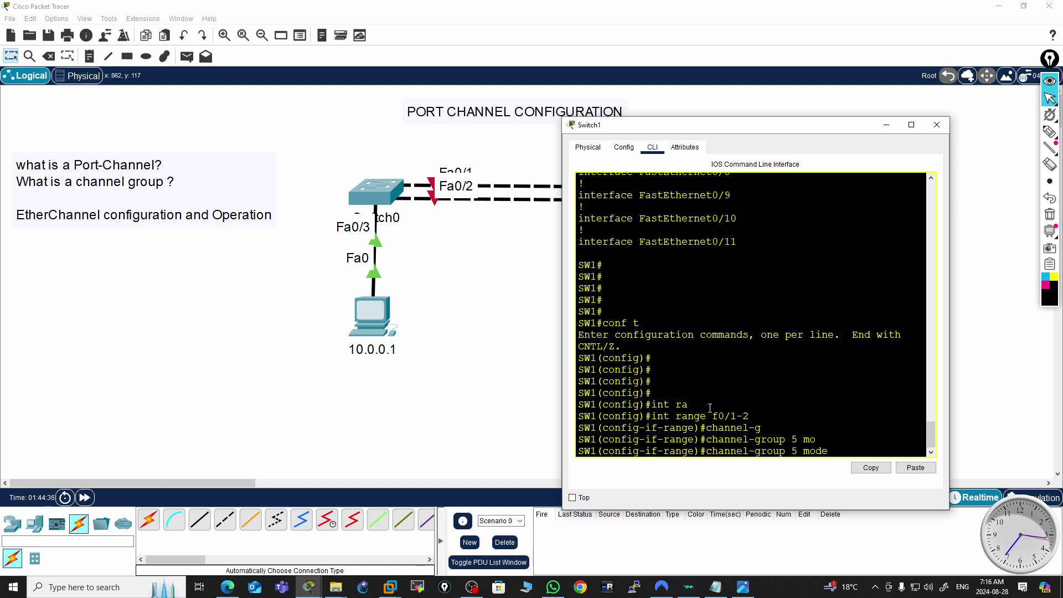
{"action": "type", "text": "?"}
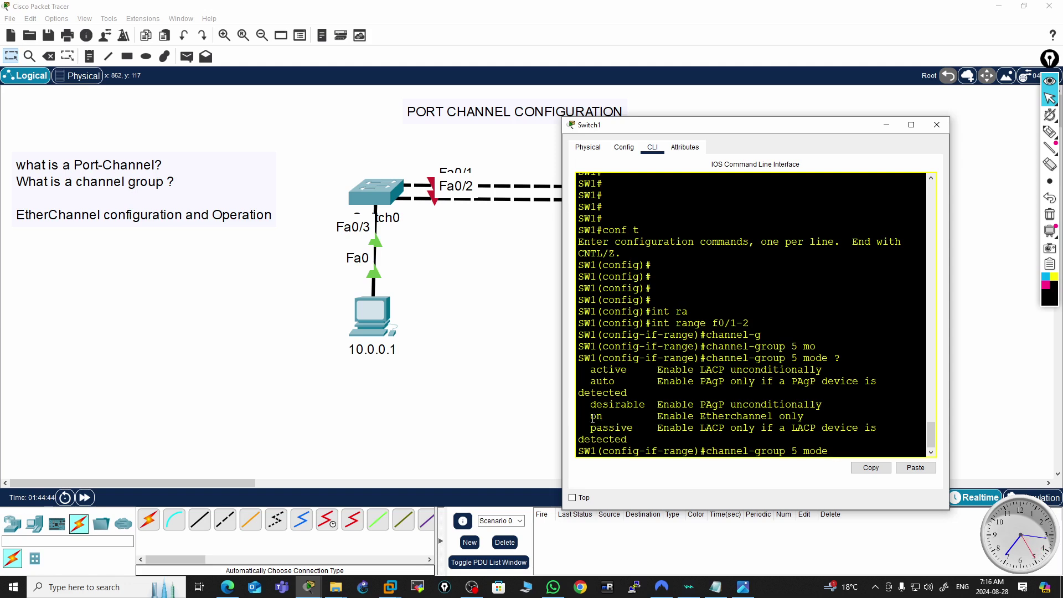
{"action": "left_click_drag", "start_coordinate": [592, 416], "coordinate": [812, 419]}
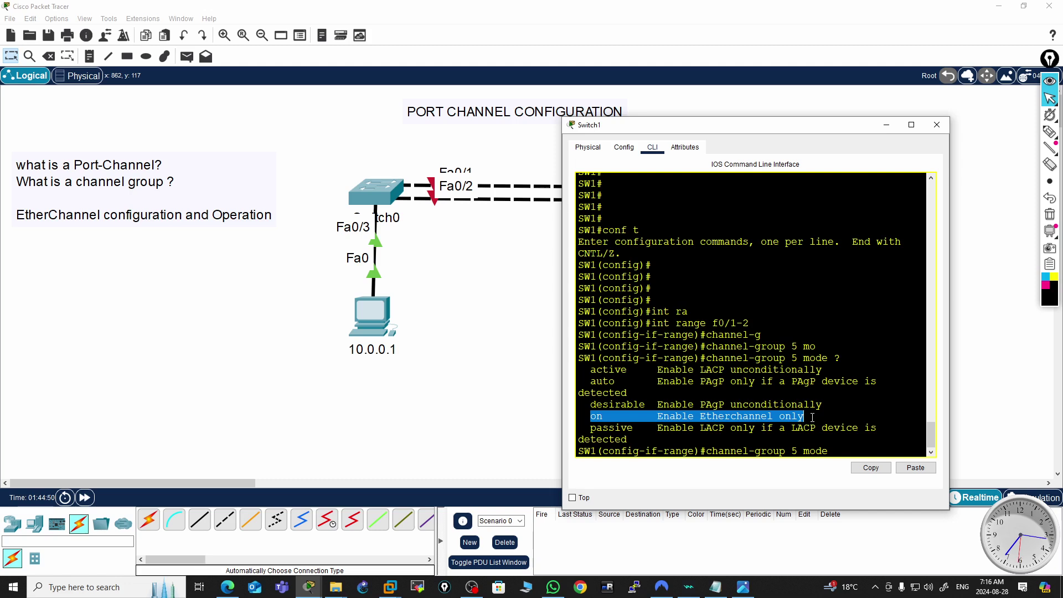
- Assign Switch1's interfaces f0/1-2 to a static EtherChannel with channel-group 5 mode on
{"action": "left_click", "coordinate": [842, 450]}
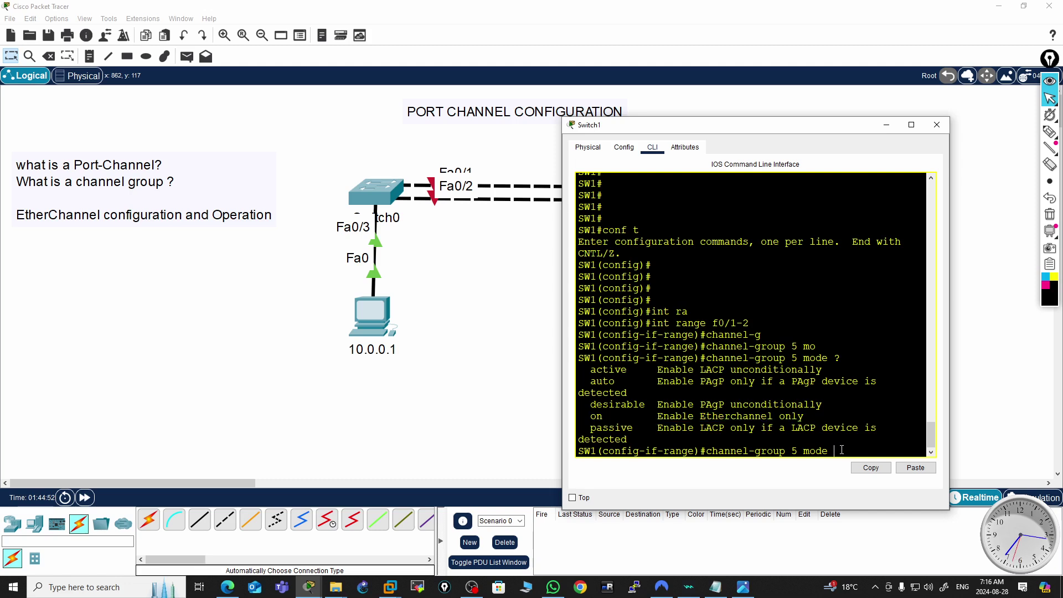
{"action": "type", "text": "on"}
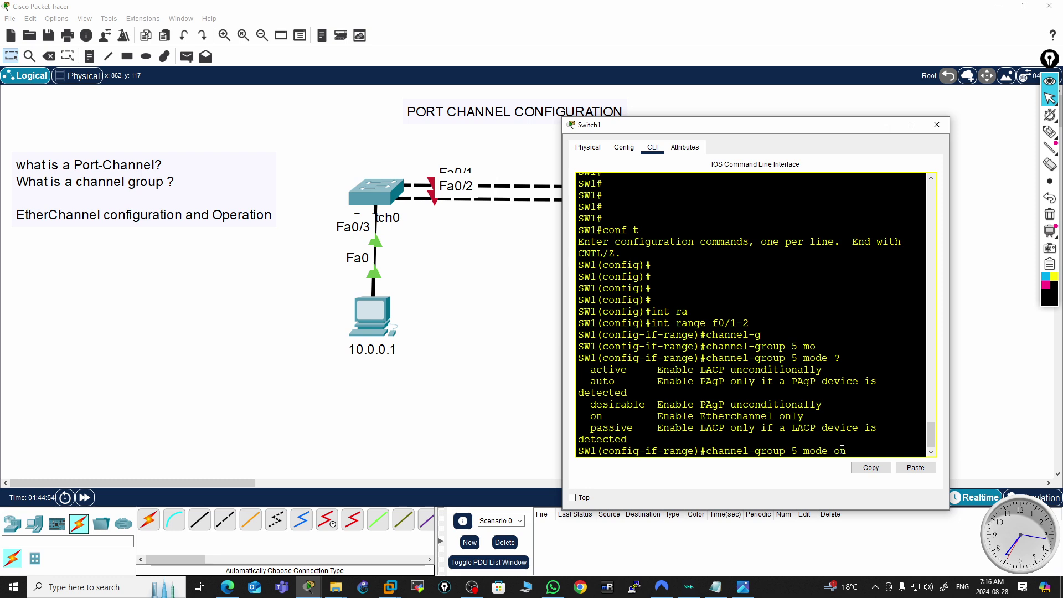
{"action": "key", "text": "Return"}
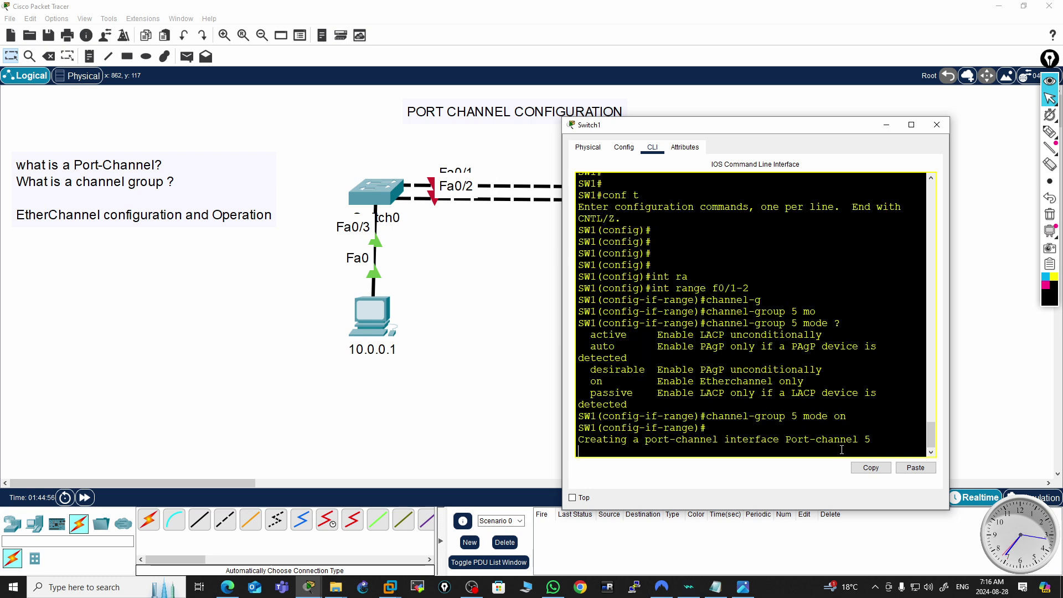
{"action": "key", "text": "Return"}
{"action": "key", "text": "Return"}
{"action": "key", "text": "Return"}
{"action": "key", "text": "Return"}
{"action": "key", "text": "Return"}
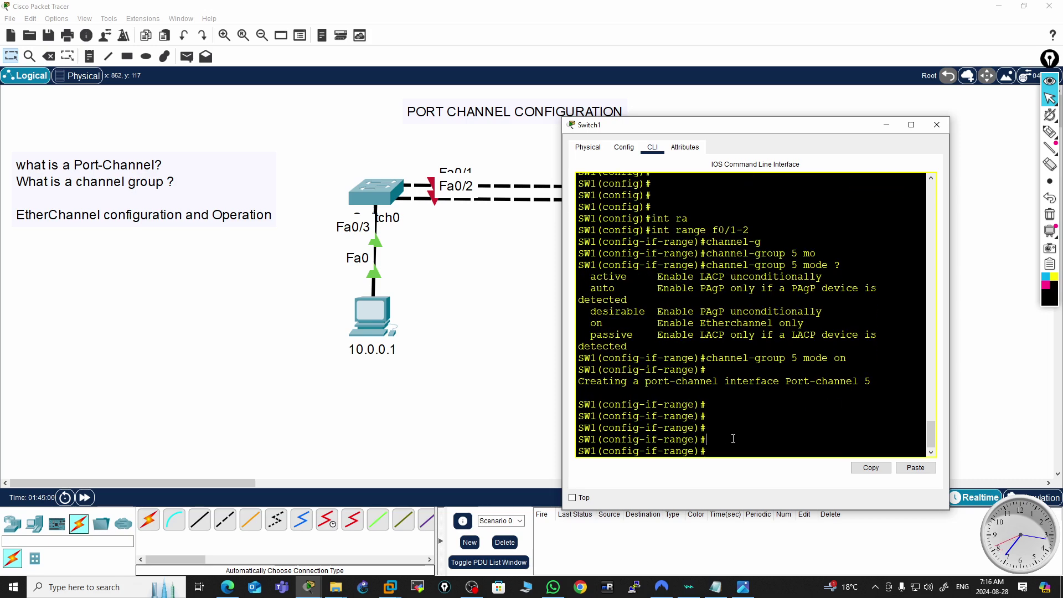
- Re-enable Switch1's interfaces by selecting interface range f0/1-2 from global configuration mode and applying no shut
{"action": "type", "text": "exi"}
{"action": "key", "text": "Return"}
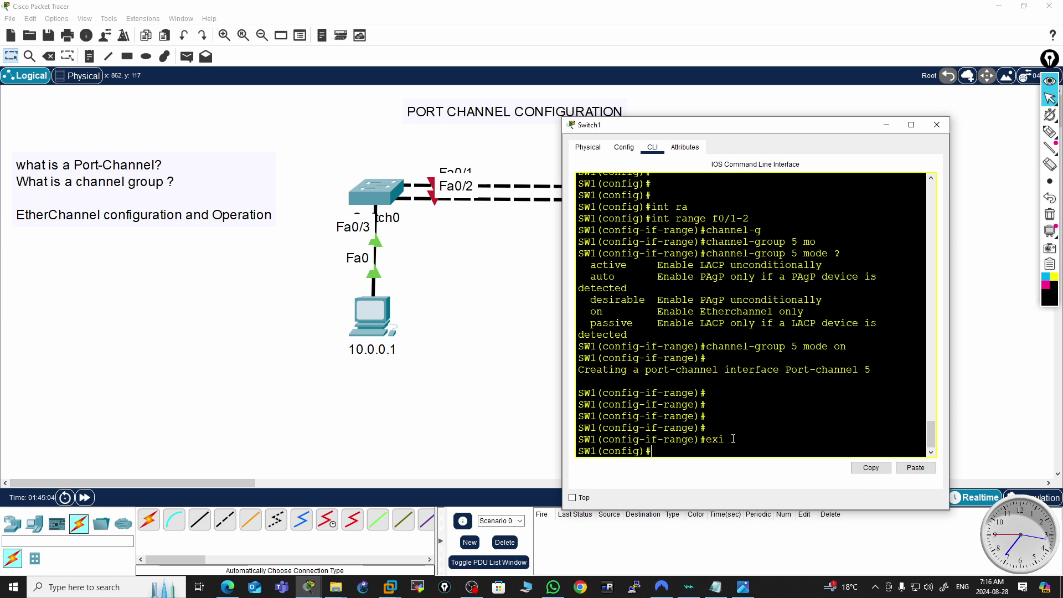
{"action": "type", "text": "int ra"}
{"action": "key", "text": "Tab"}
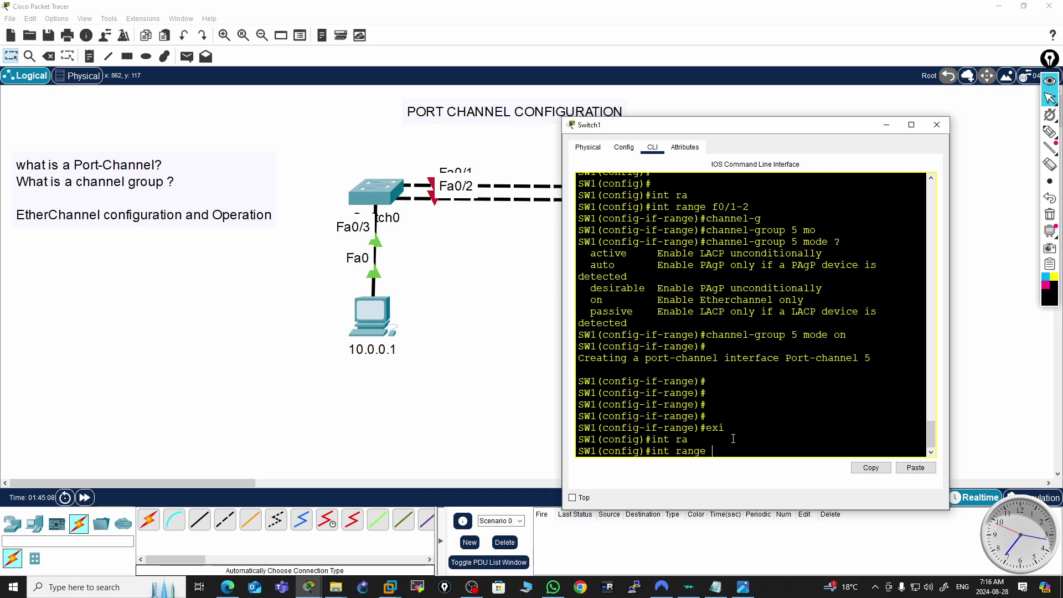
{"action": "type", "text": "f0/1-2"}
{"action": "key", "text": "Return"}
{"action": "type", "text": "no shut"}
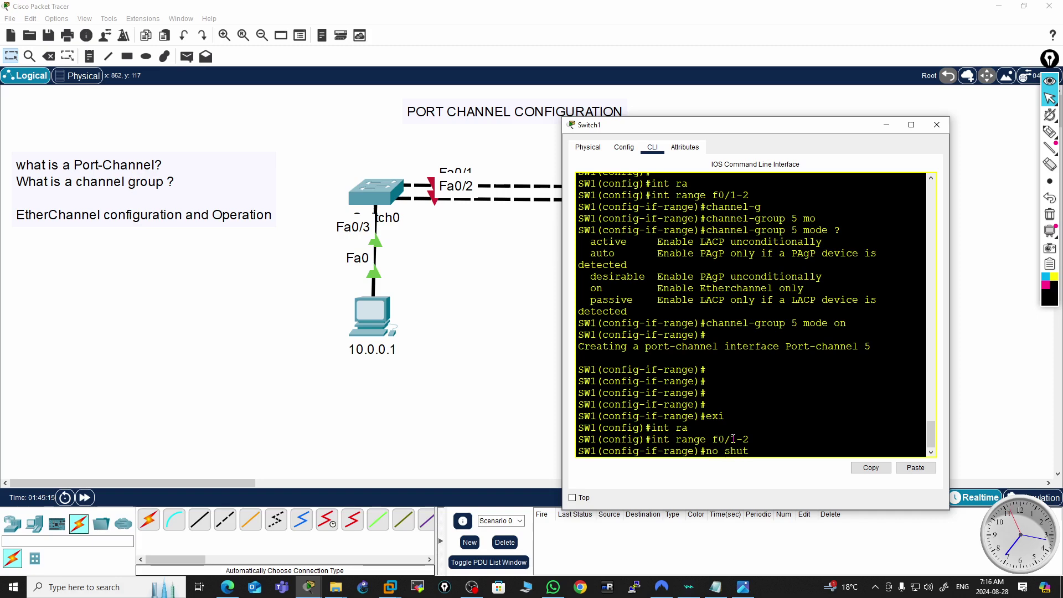
{"action": "key", "text": "Return"}
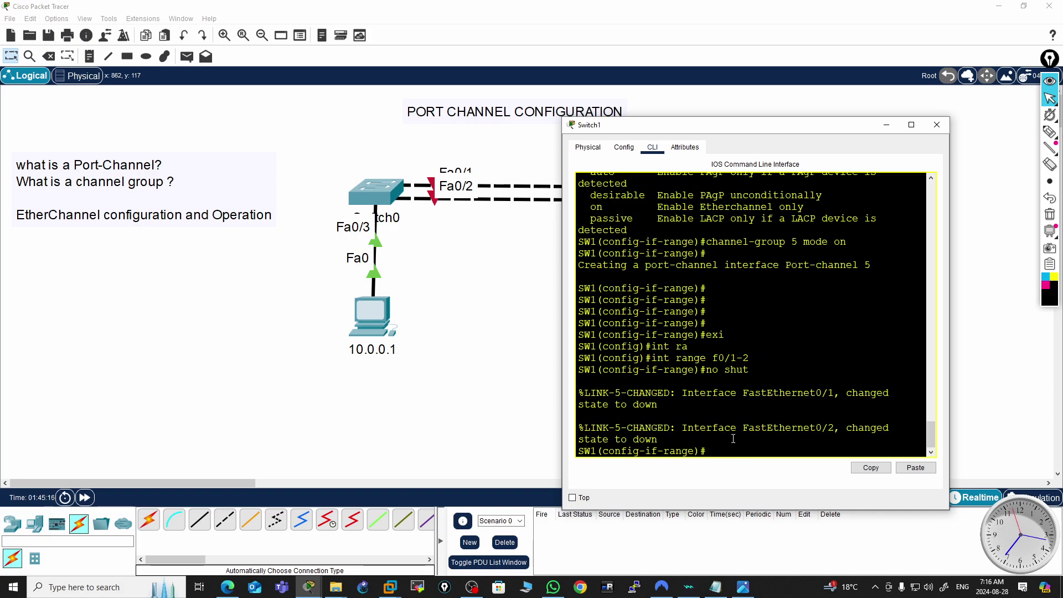
{"action": "key", "text": "Return"}
{"action": "key", "text": "Return"}
{"action": "key", "text": "Return"}
{"action": "key", "text": "Return"}
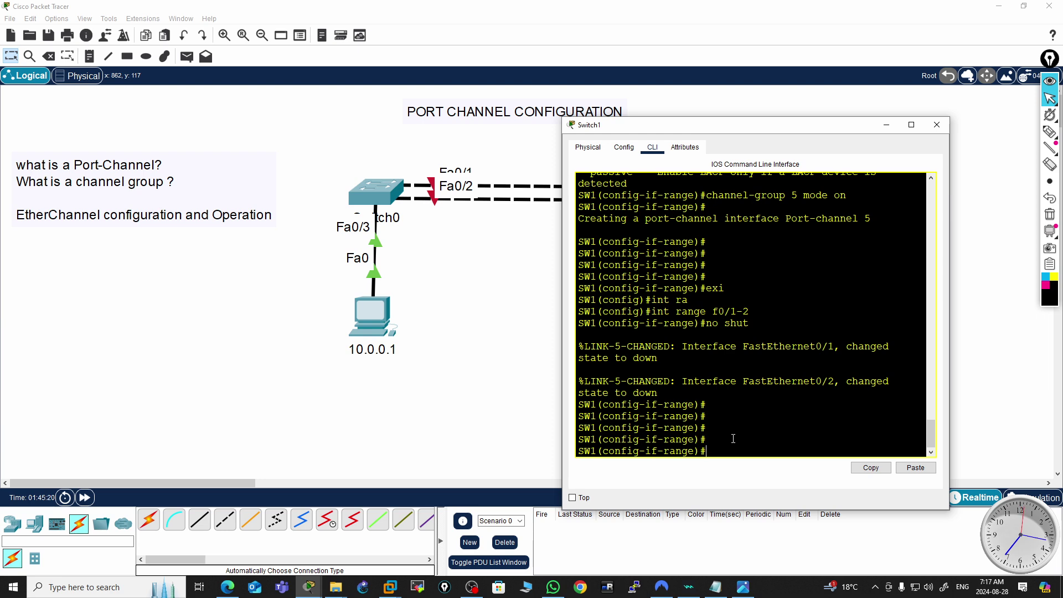
- Leave the interface range on Switch1, select interface port-channel 5, and enable it with no shut
{"action": "type", "text": "exi"}
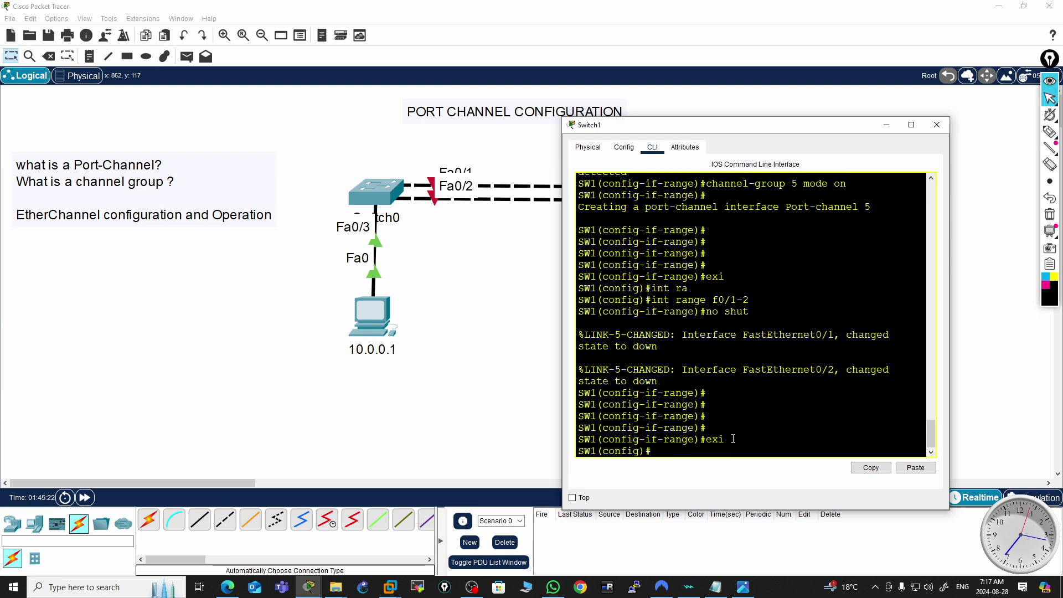
{"action": "type", "text": "int po"}
{"action": "key", "text": "Tab"}
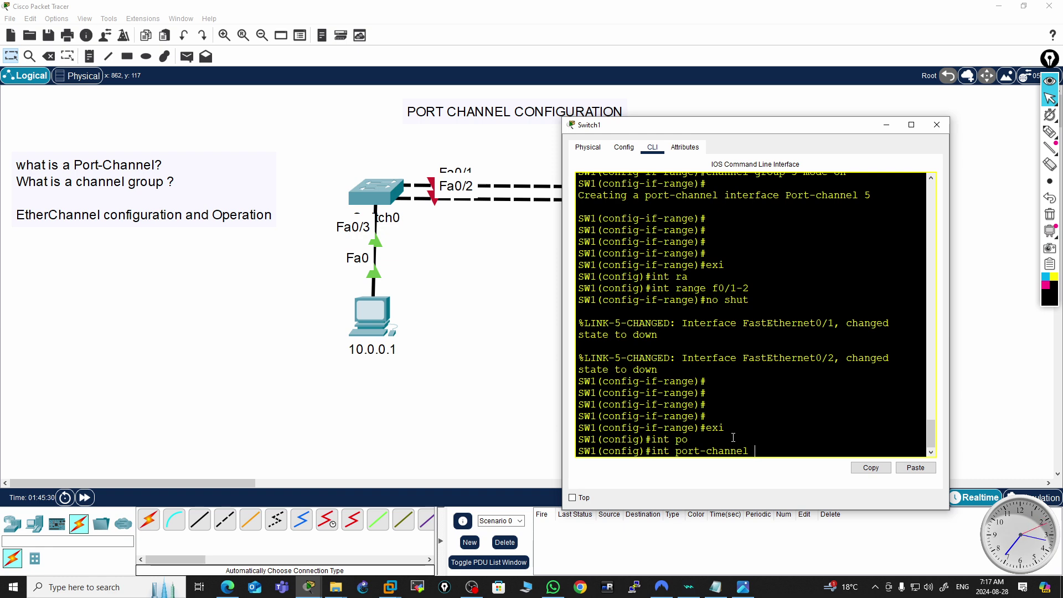
{"action": "type", "text": "5"}
{"action": "key", "text": "Return"}
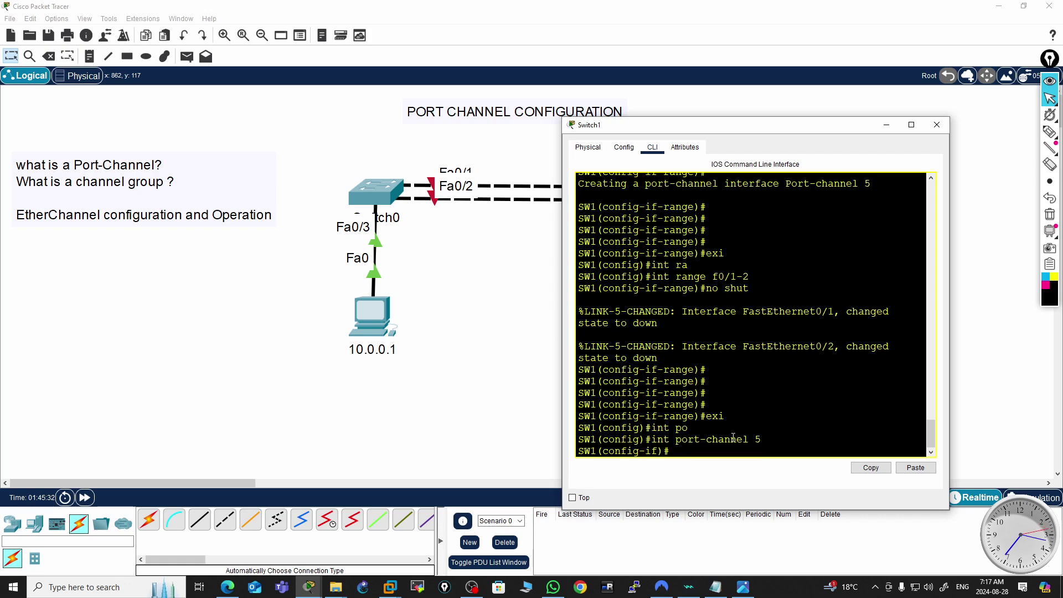
{"action": "type", "text": "no shut"}
{"action": "key", "text": "Return"}
{"action": "key", "text": "Return"}
{"action": "key", "text": "Return"}
{"action": "key", "text": "Return"}
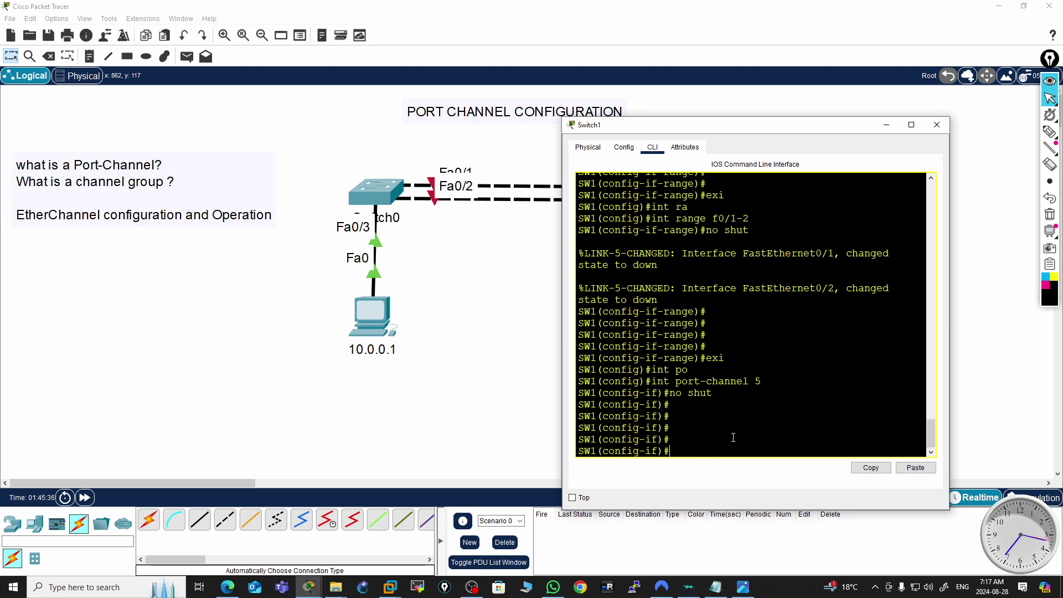
- Set Switch1's port-channel 5 to switchport mode trunk and return to privileged EXEC mode
{"action": "type", "text": "swi"}
{"action": "key", "text": "Tab"}
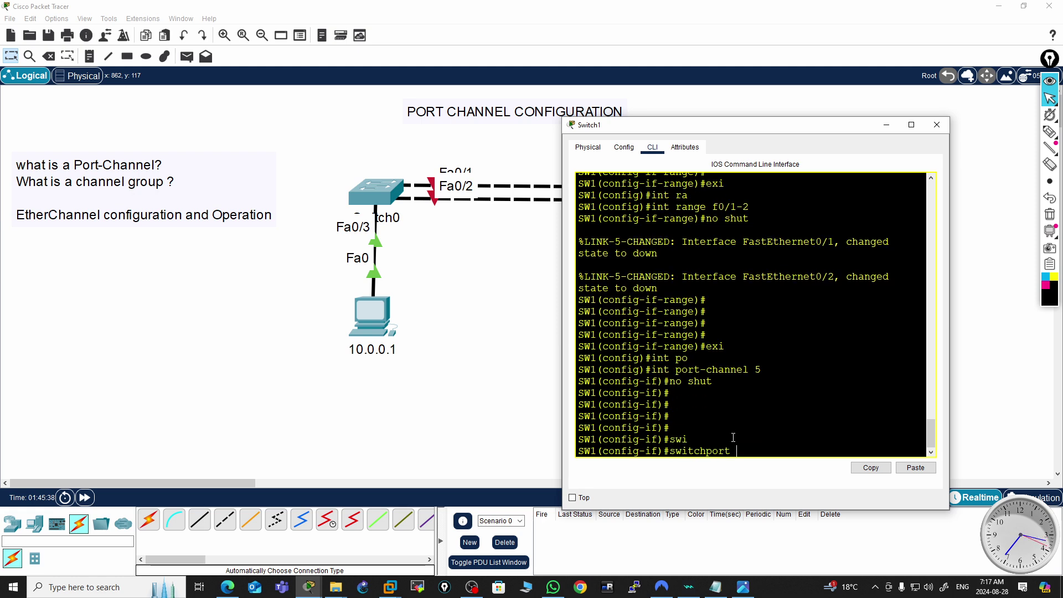
{"action": "type", "text": "mo"}
{"action": "key", "text": "Tab"}
{"action": "type", "text": "tr"}
{"action": "key", "text": "Tab"}
{"action": "key", "text": "Return"}
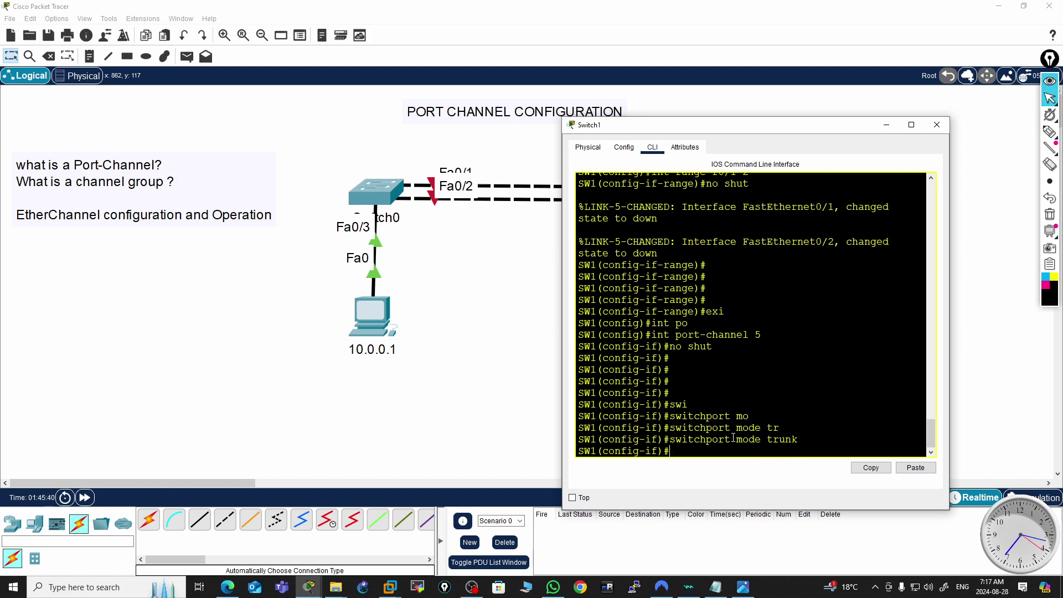
{"action": "key", "text": "ctrl+z"}
{"action": "key", "text": "Return"}
{"action": "key", "text": "Return"}
{"action": "key", "text": "Return"}
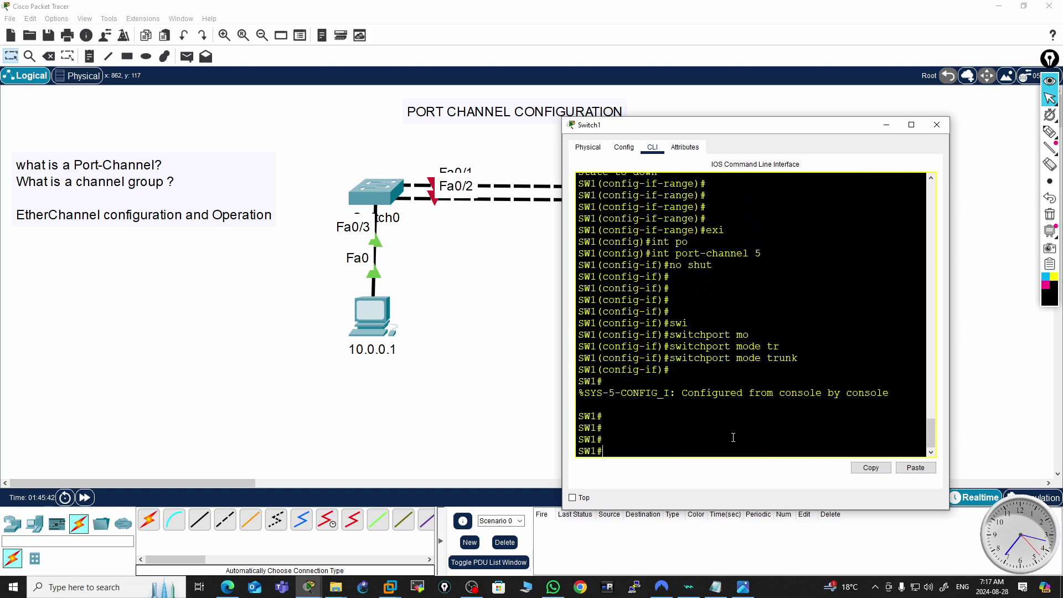
- Examine Switch1's interface summary with sh ip int bri, checking the port-channel, FastEthernet0/1 and FastEthernet0/2 status
{"action": "type", "text": "sh ip i"}
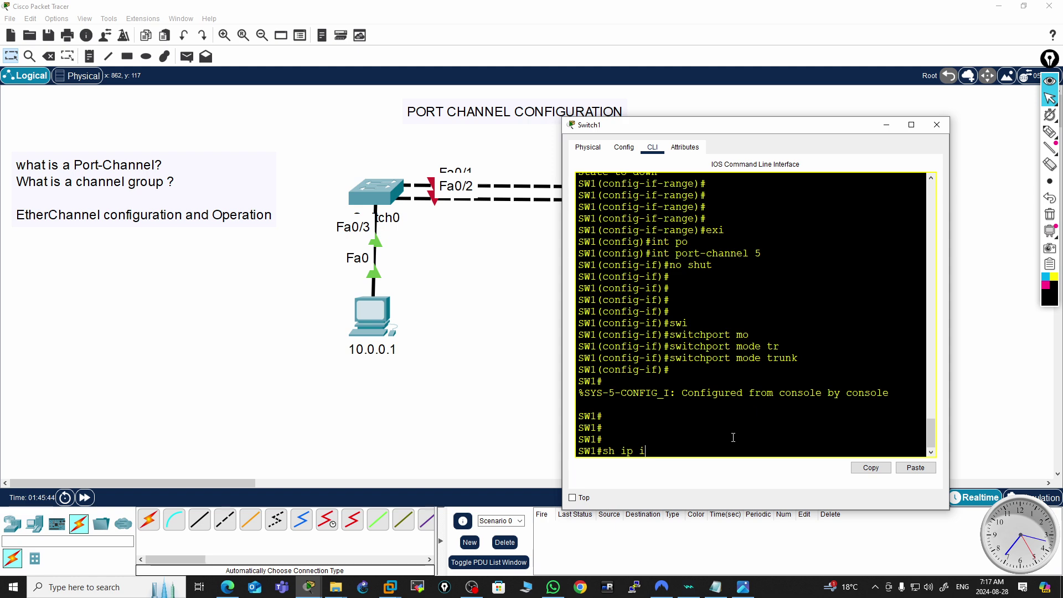
{"action": "type", "text": "nt bri"}
{"action": "key", "text": "Return"}
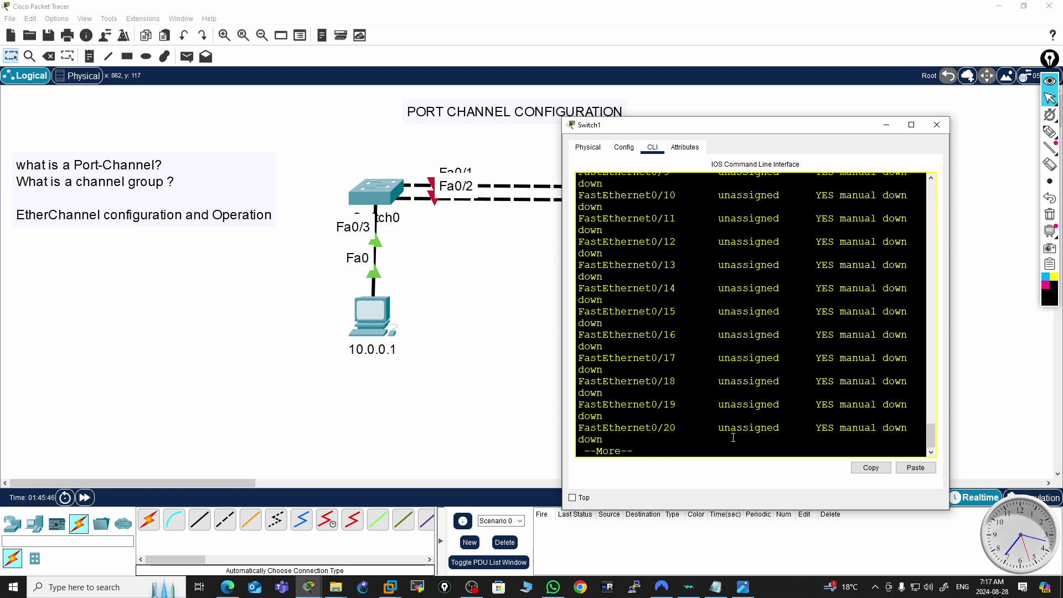
{"action": "scroll", "coordinate": [779, 367], "scroll_direction": "up", "scroll_amount": 8}
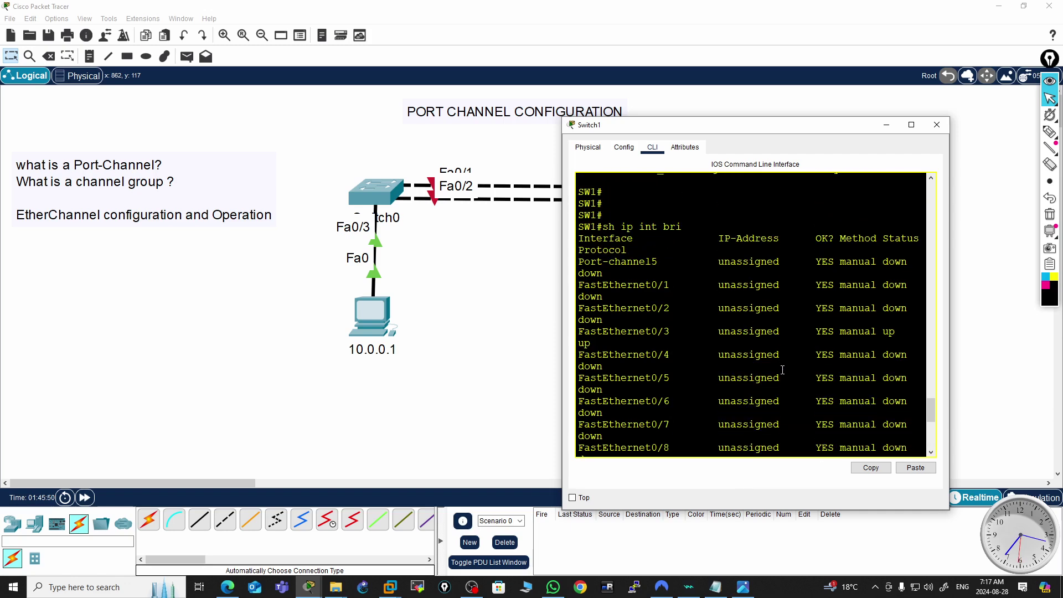
{"action": "scroll", "coordinate": [782, 369], "scroll_direction": "down", "scroll_amount": 8}
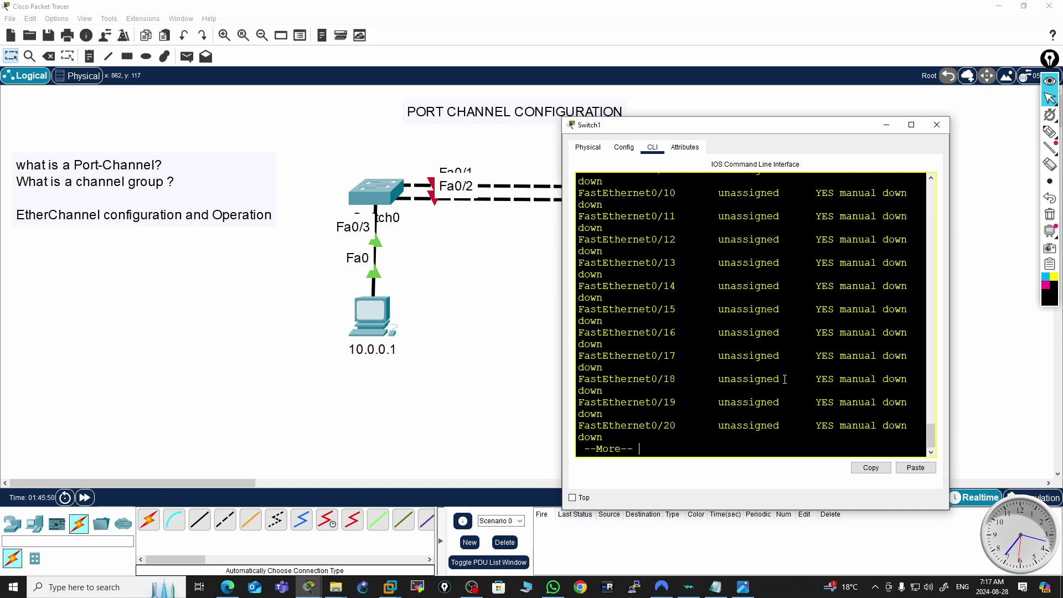
- Switch from Switch1 to Switch0's CLI, quit the open listing, and enter global configuration mode with conf t
{"action": "left_click", "coordinate": [937, 124]}
{"action": "left_click", "coordinate": [387, 193]}
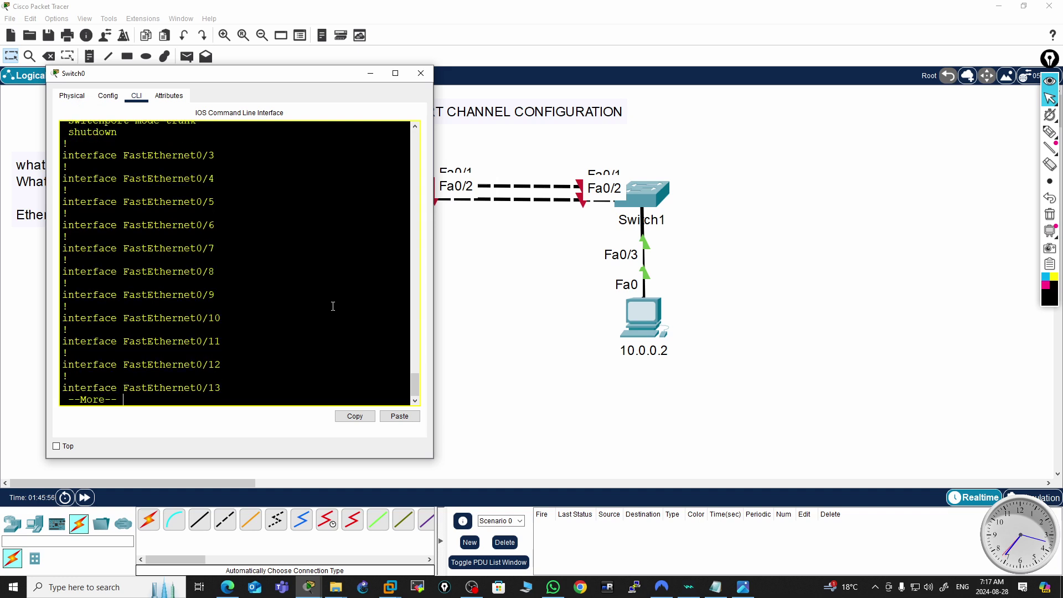
{"action": "key", "text": "q"}
{"action": "key", "text": "Return"}
{"action": "key", "text": "Return"}
{"action": "key", "text": "Return"}
{"action": "key", "text": "Return"}
{"action": "type", "text": "c"}
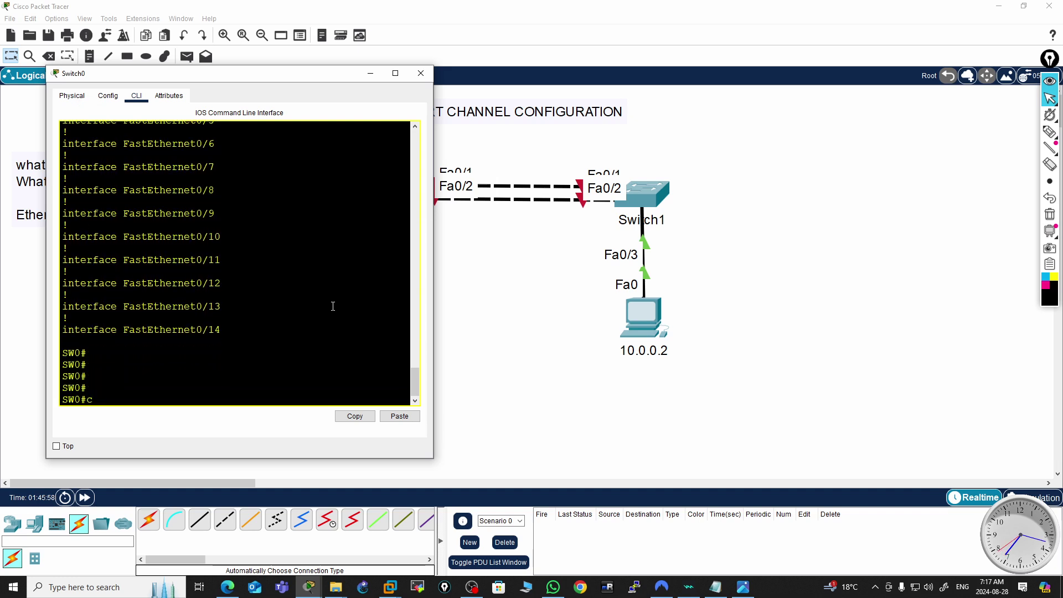
{"action": "type", "text": "onf t"}
{"action": "key", "text": "Return"}
{"action": "key", "text": "Return"}
{"action": "key", "text": "Return"}
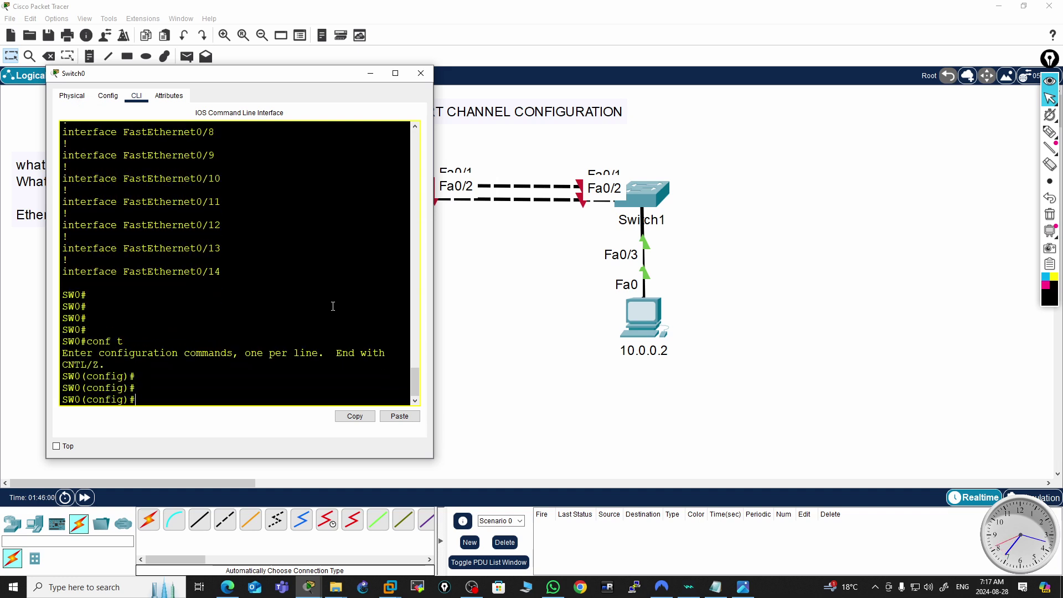
- Try to delete Switch0's port-channel 2 with no interface port-channel 2
{"action": "type", "text": "int"}
{"action": "key", "text": "BackSpace"}
{"action": "key", "text": "BackSpace"}
{"action": "key", "text": "BackSpace"}
{"action": "key", "text": "BackSpace"}
{"action": "type", "text": "no"}
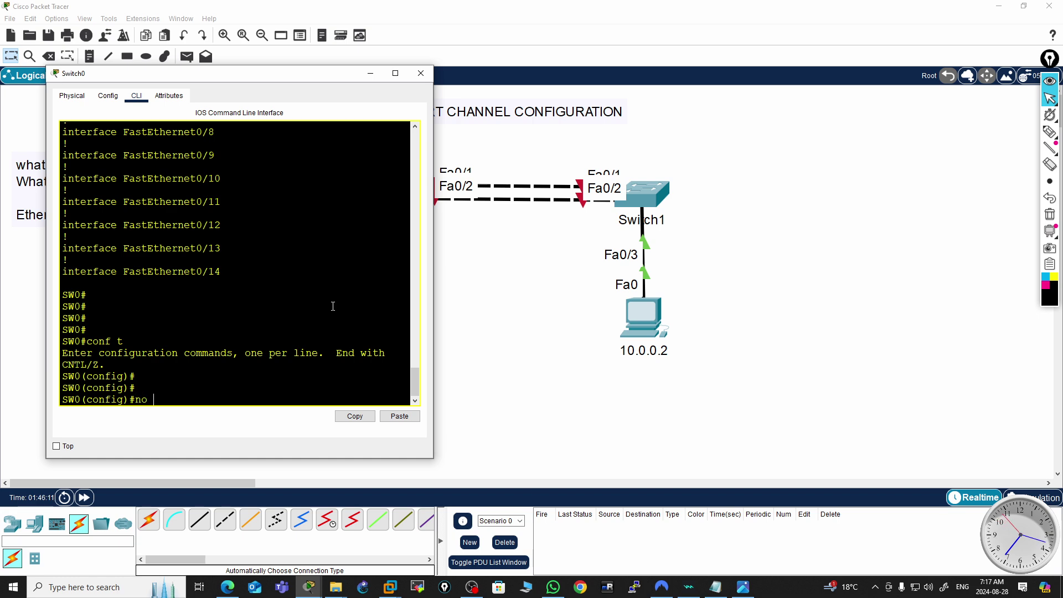
{"action": "type", "text": " in"}
{"action": "key", "text": "Tab"}
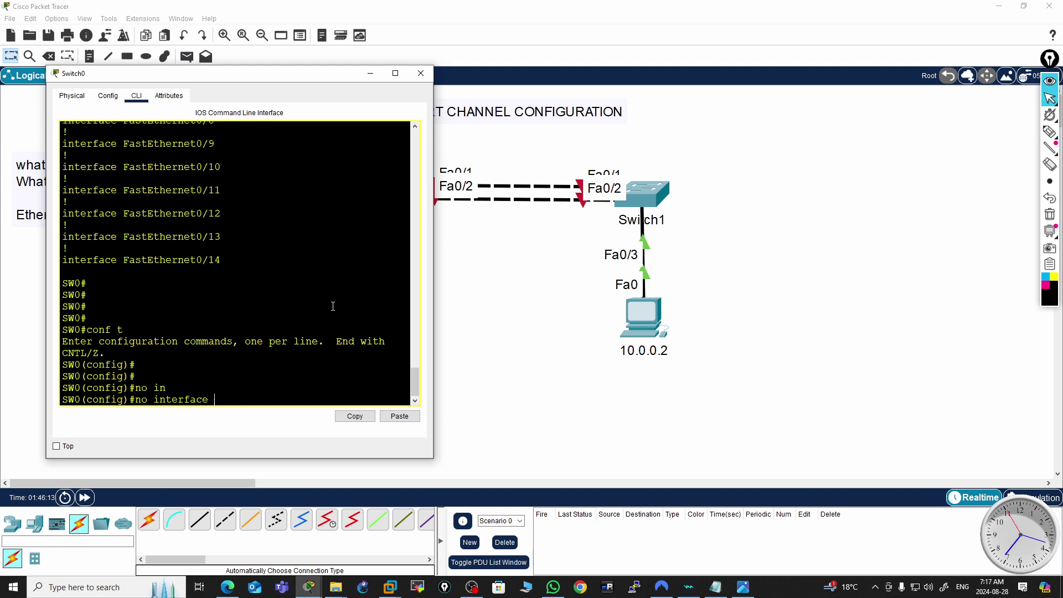
{"action": "type", "text": "po"}
{"action": "key", "text": "Tab"}
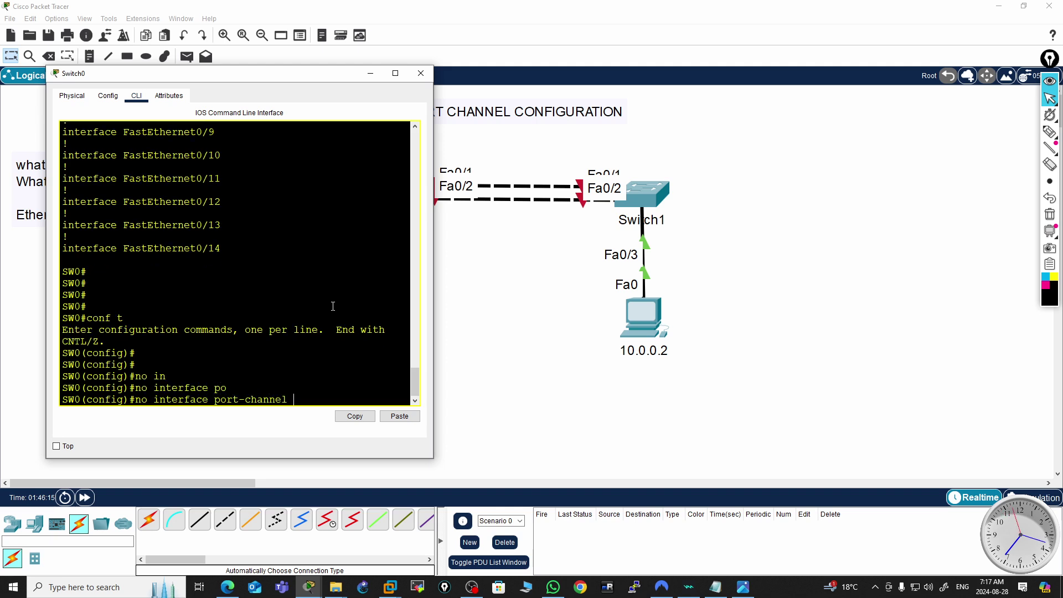
{"action": "type", "text": "2"}
{"action": "key", "text": "Return"}
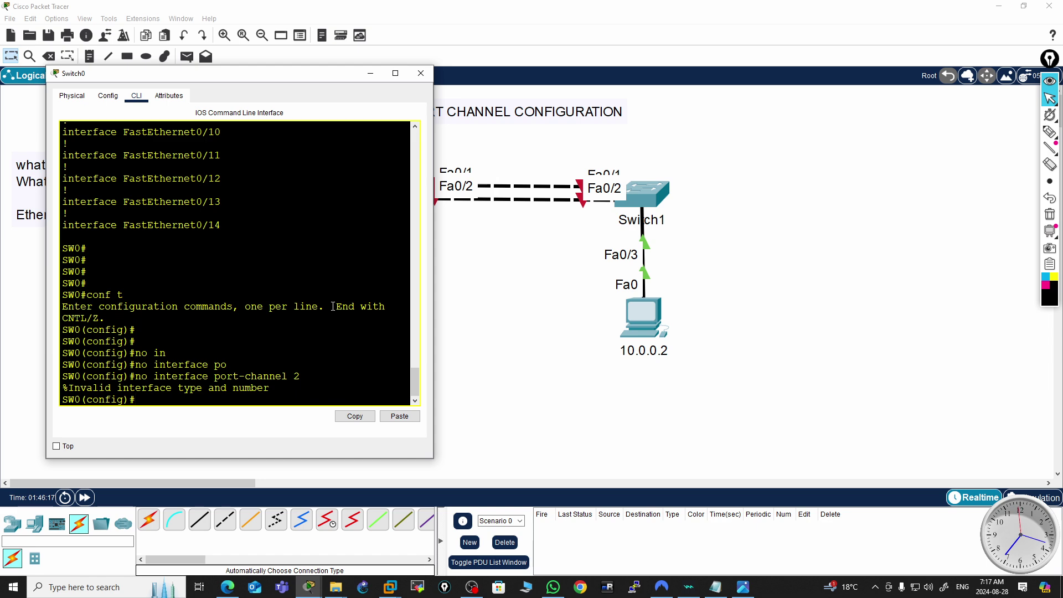
- Return Switch0 to privileged EXEC mode, clear the prompt, and re-enter global configuration mode with conf t
{"action": "key", "text": "ctrl+z"}
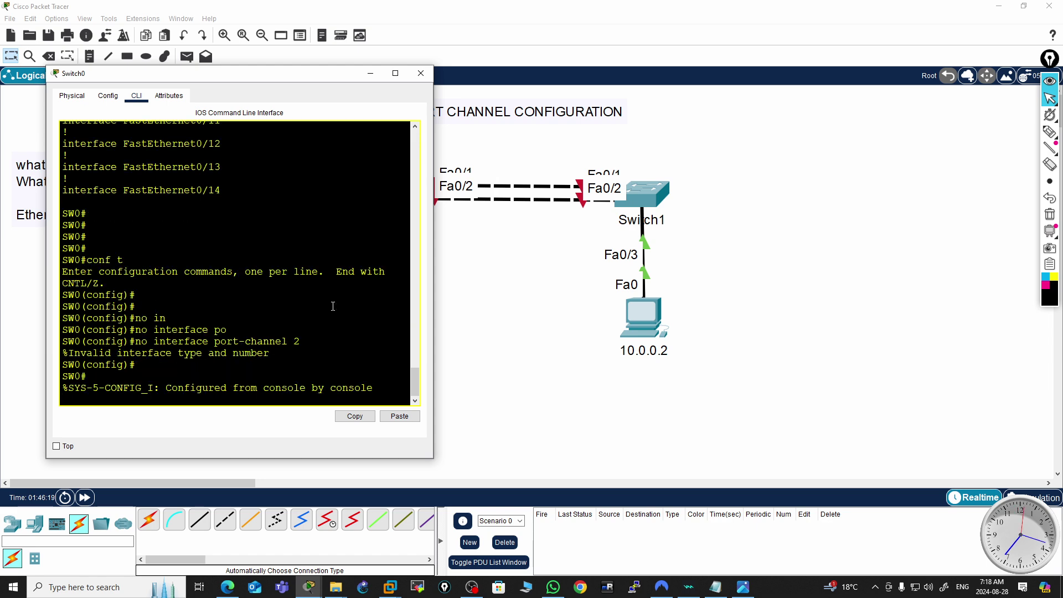
{"action": "key", "text": "Return"}
{"action": "key", "text": "Return"}
{"action": "key", "text": "Return"}
{"action": "key", "text": "Return"}
{"action": "type", "text": "co"}
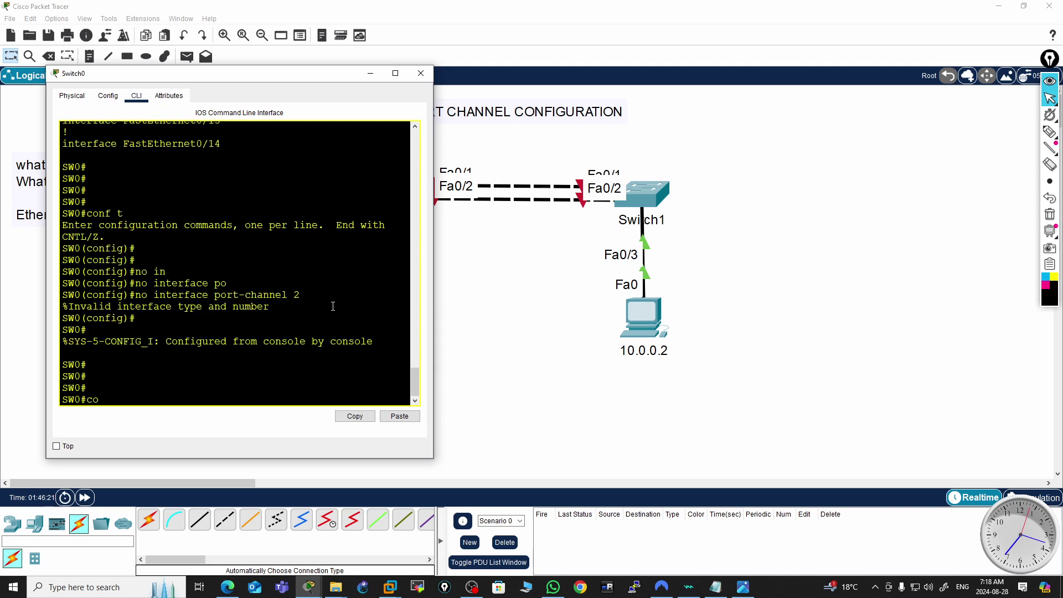
{"action": "type", "text": "nf t"}
{"action": "key", "text": "Return"}
{"action": "key", "text": "Return"}
{"action": "key", "text": "Return"}
- Select interface range f0/1-2 on Switch0 and re-enable both ports with no shut
{"action": "type", "text": "ig)#i"}
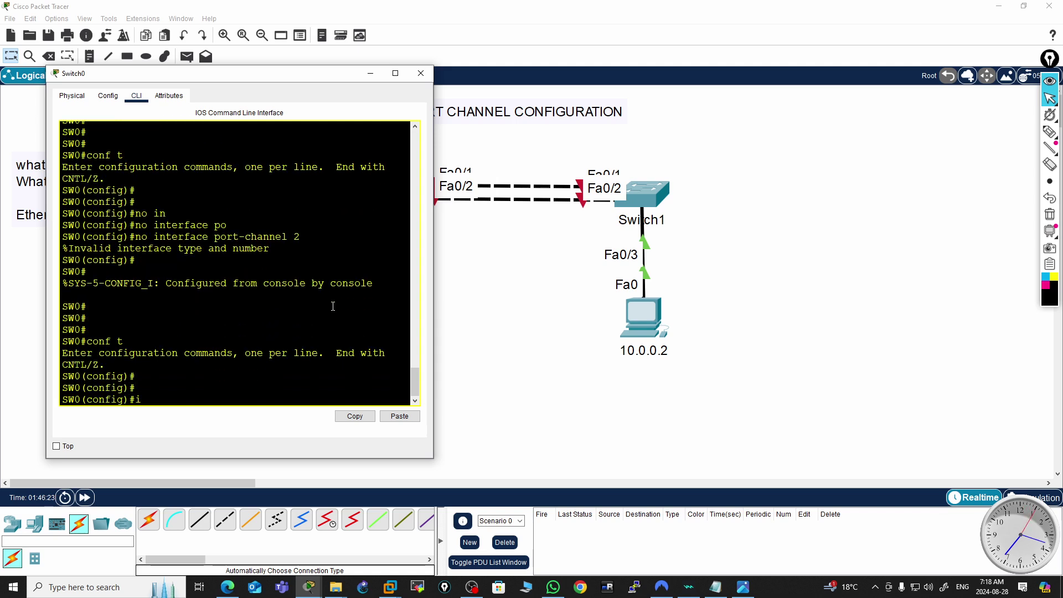
{"action": "type", "text": "nt ra"}
{"action": "key", "text": "Tab"}
{"action": "type", "text": "f"}
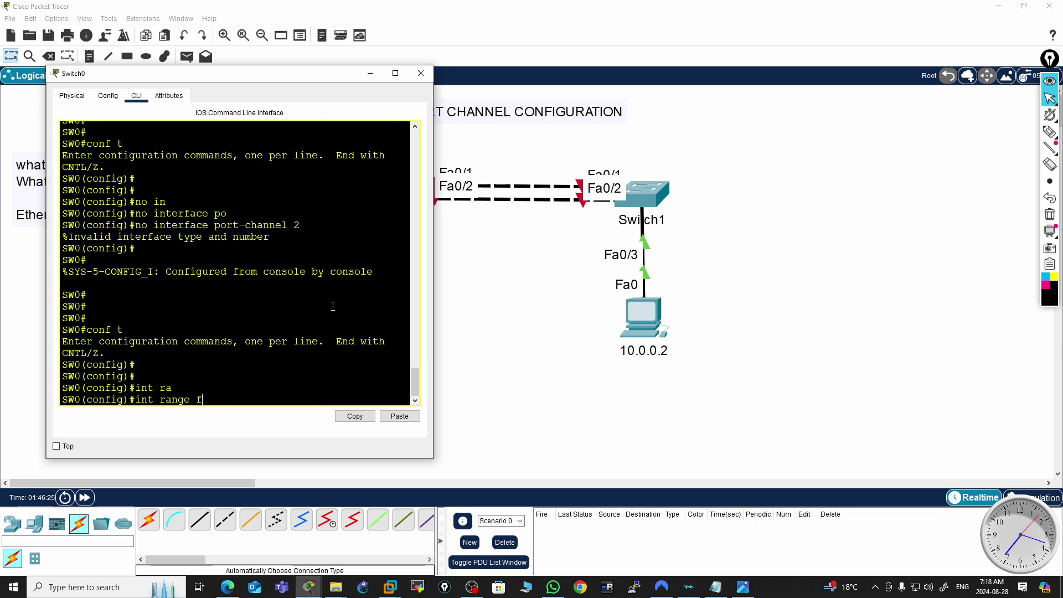
{"action": "type", "text": "0/1-2"}
{"action": "key", "text": "Return"}
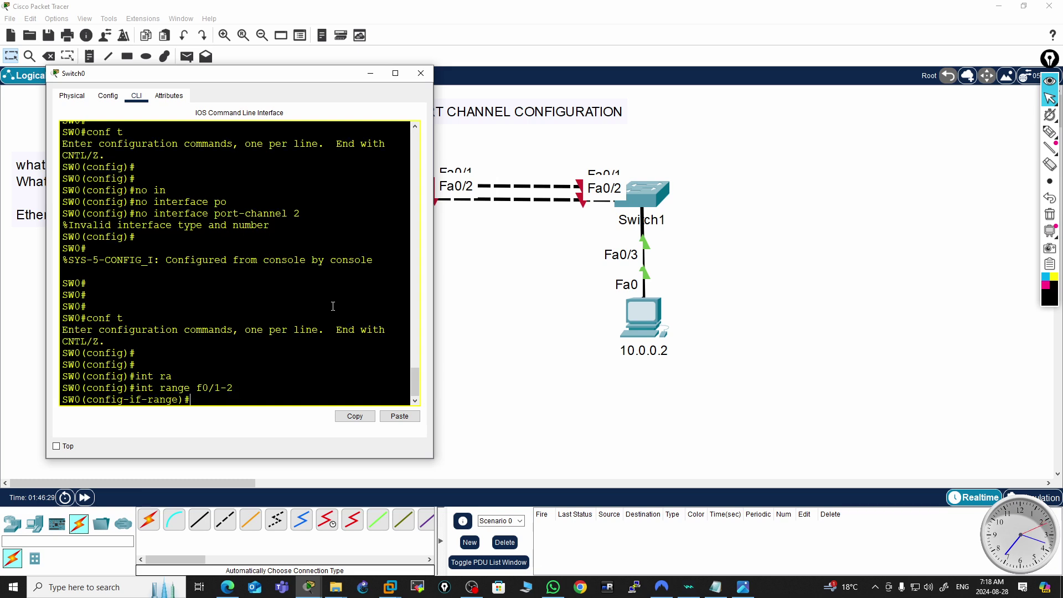
{"action": "type", "text": "no shut"}
{"action": "key", "text": "Return"}
{"action": "key", "text": "Return"}
{"action": "key", "text": "Return"}
{"action": "key", "text": "Return"}
{"action": "key", "text": "Return"}
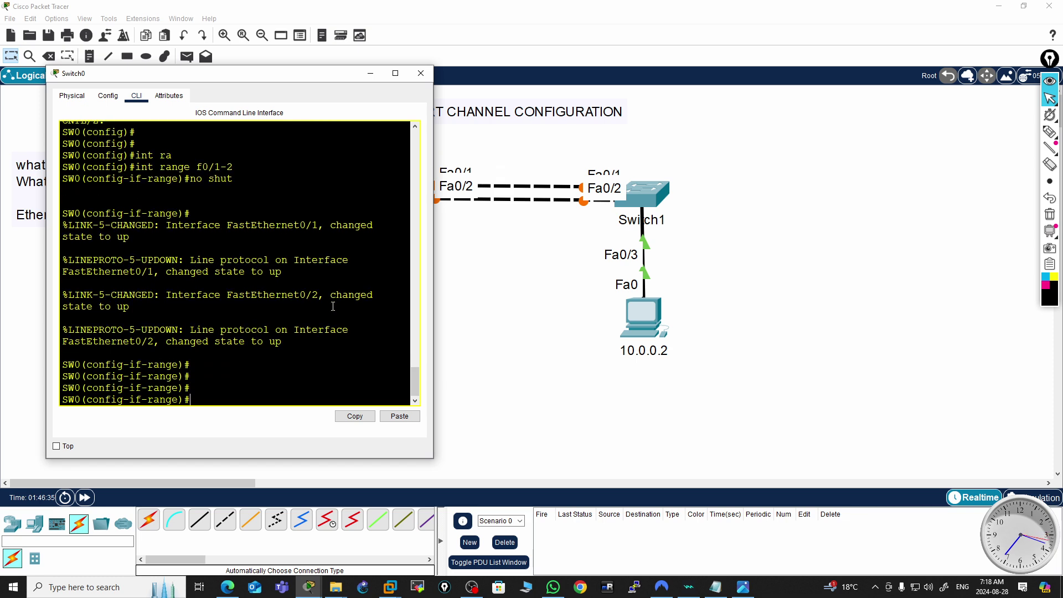
- List the modes available for channel-group 4 and assign Switch0's interfaces f0/1-2 with channel-group 4 mode on
{"action": "type", "text": "channel-g"}
{"action": "key", "text": "Tab"}
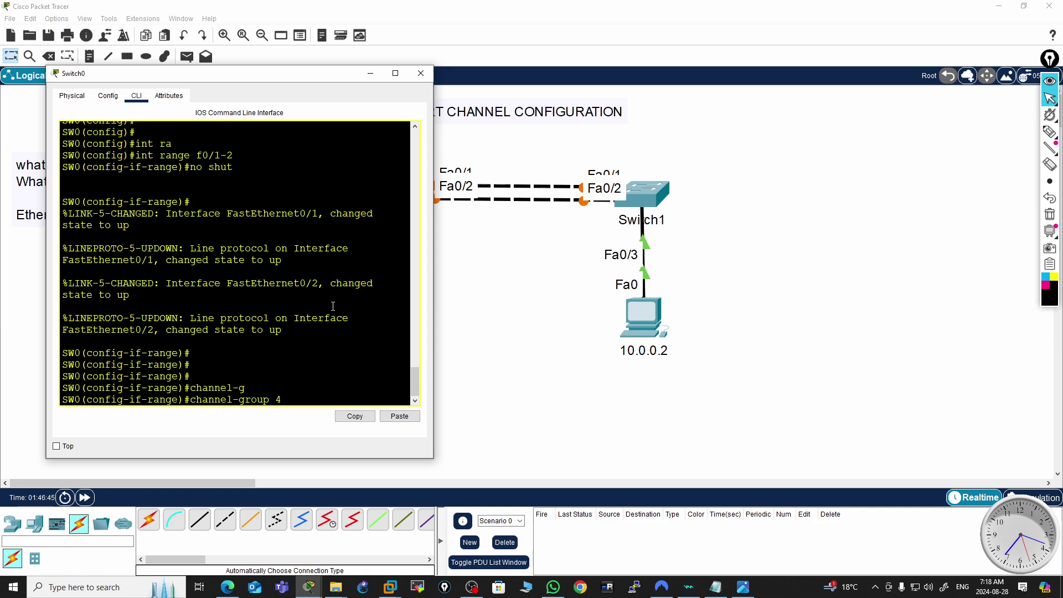
{"action": "key", "text": "Tab"}
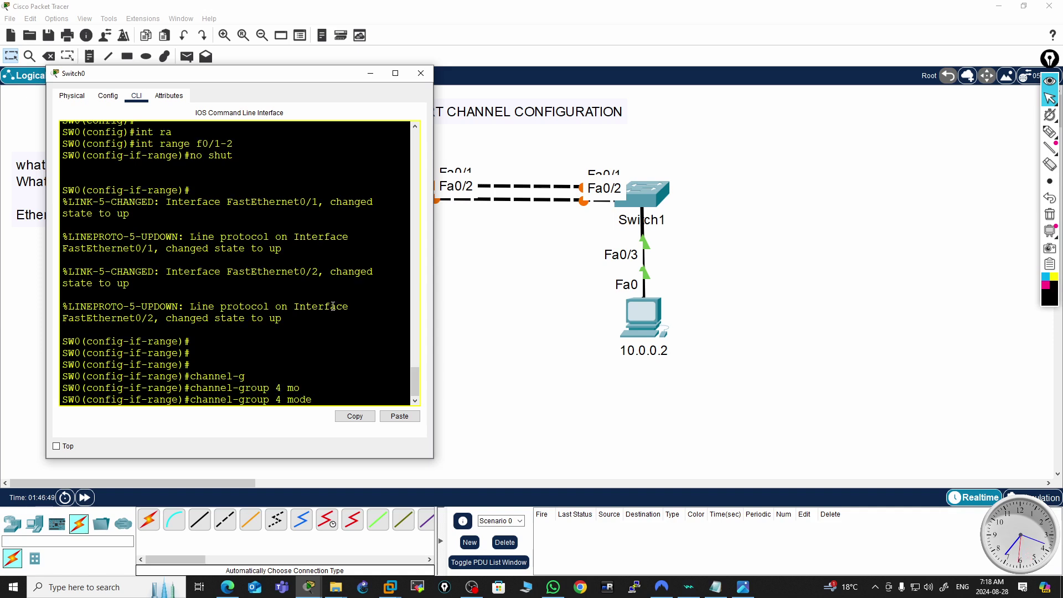
{"action": "type", "text": "?"}
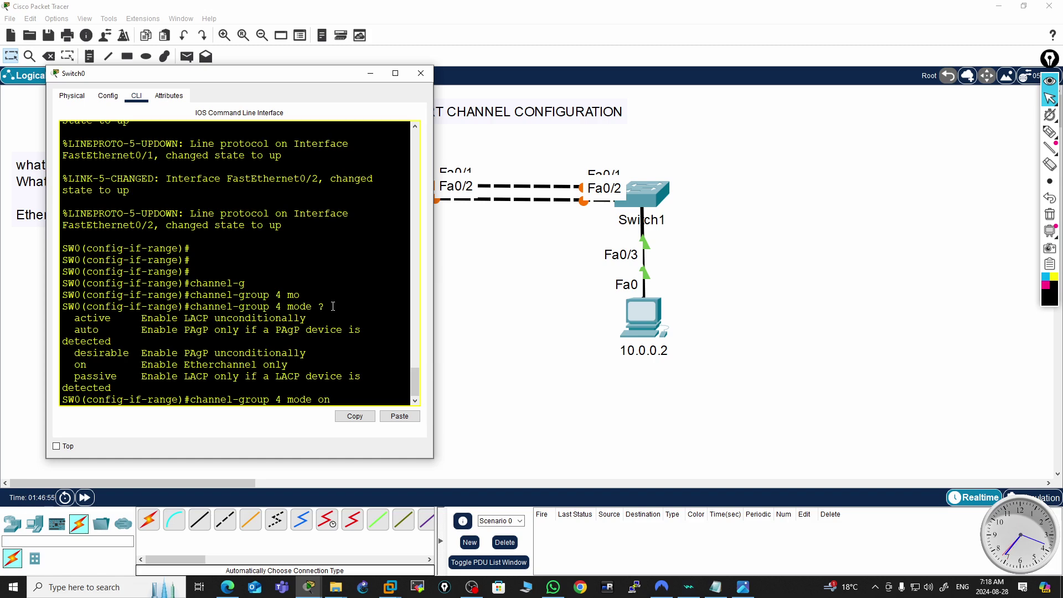
{"action": "type", "text": "on"}
{"action": "key", "text": "Return"}
{"action": "key", "text": "Return"}
{"action": "key", "text": "Return"}
{"action": "key", "text": "Return"}
{"action": "key", "text": "Return"}
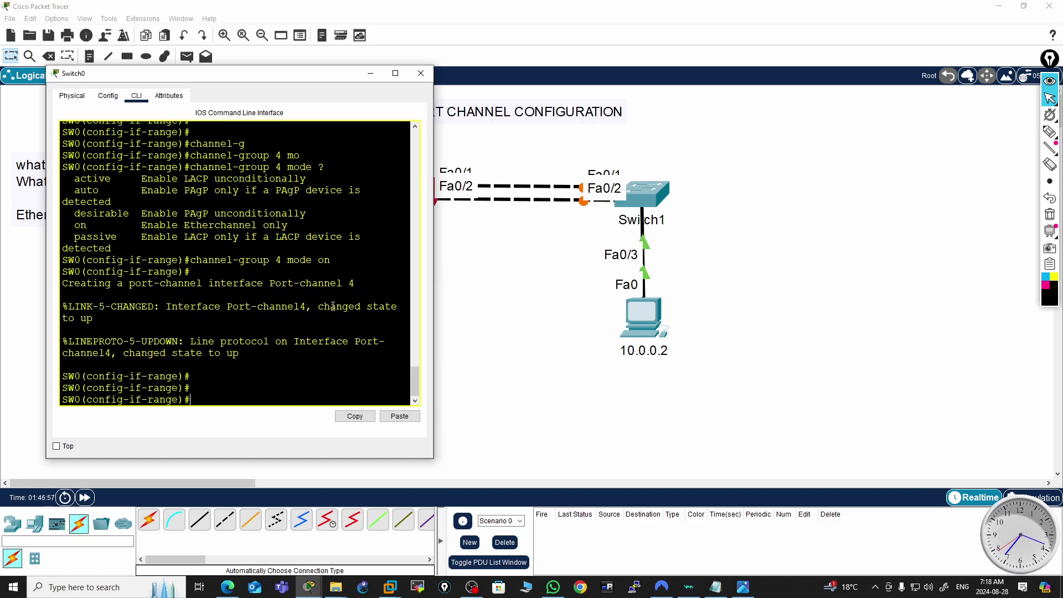
- Leave the interface range on Switch0 and set interface port-channel 4 to trunk with switchport mode trunk
{"action": "type", "text": "exi"}
{"action": "key", "text": "Return"}
{"action": "key", "text": "Return"}
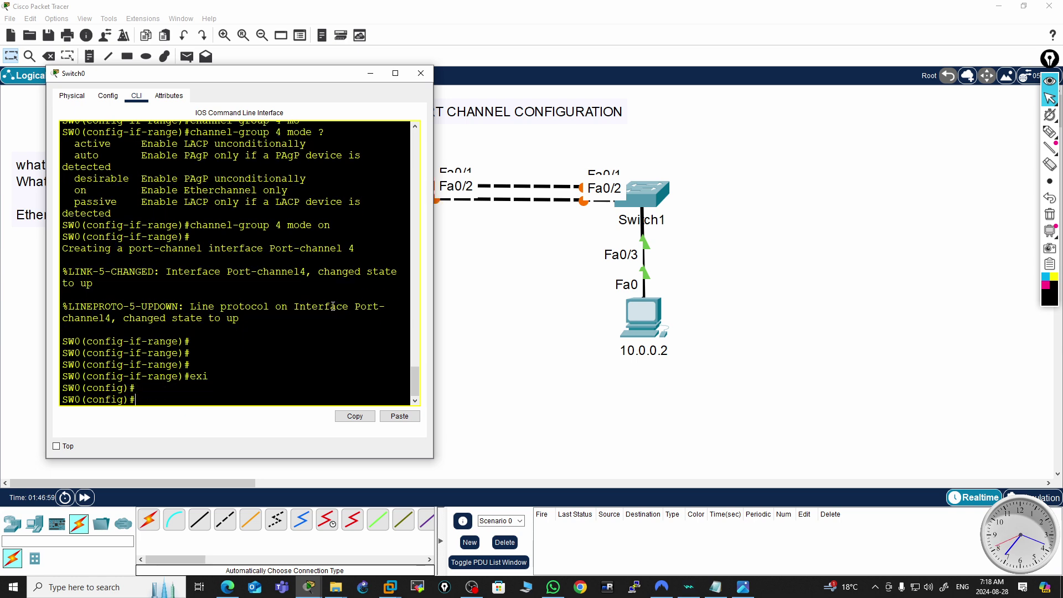
{"action": "type", "text": "int po"}
{"action": "key", "text": "Tab"}
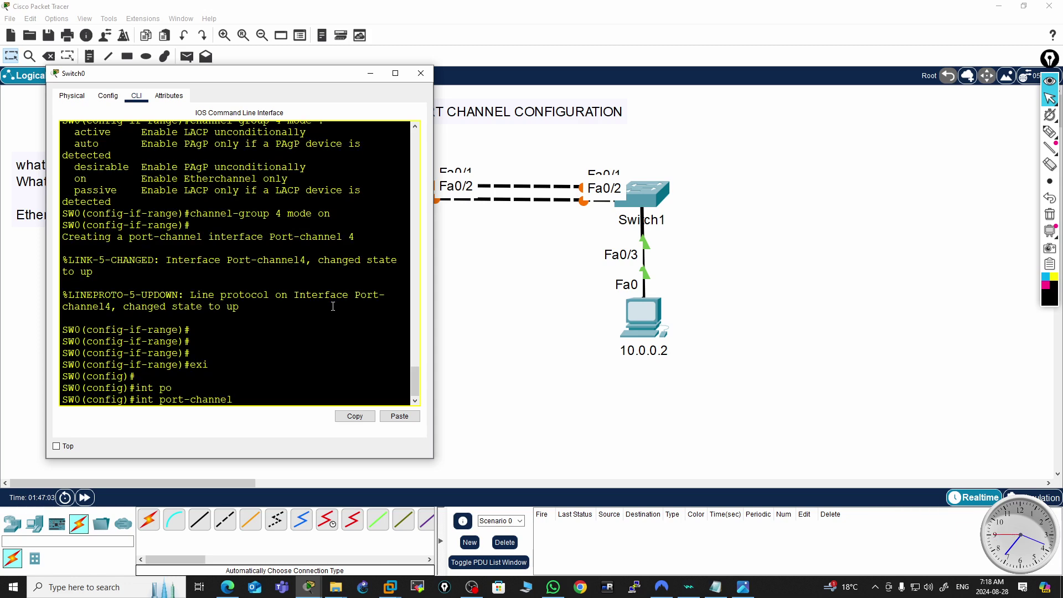
{"action": "type", "text": "4"}
{"action": "key", "text": "Return"}
{"action": "type", "text": "swi"}
{"action": "key", "text": "Tab"}
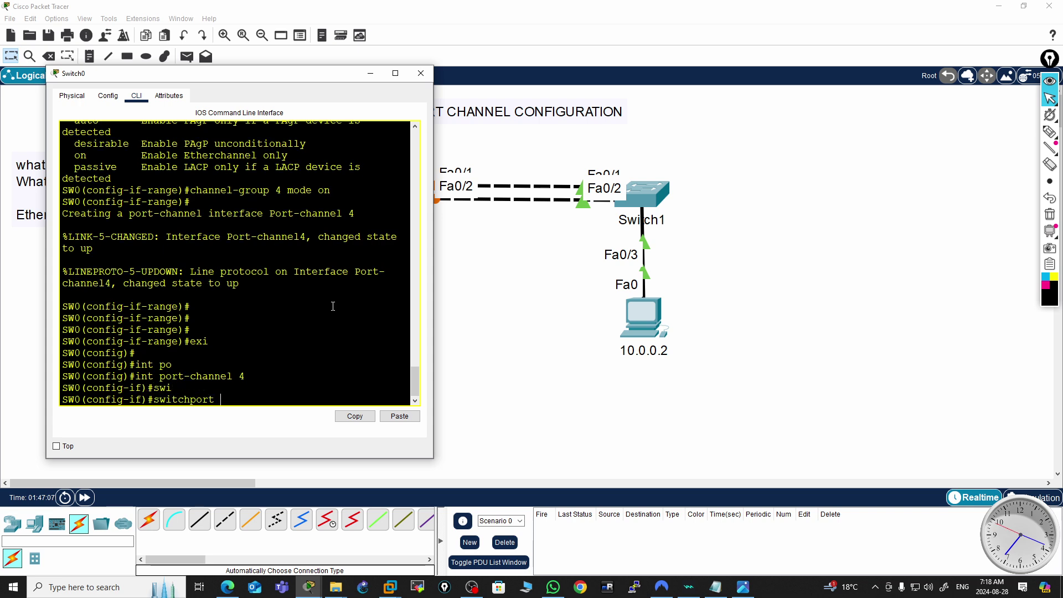
{"action": "type", "text": "mo"}
{"action": "key", "text": "Tab"}
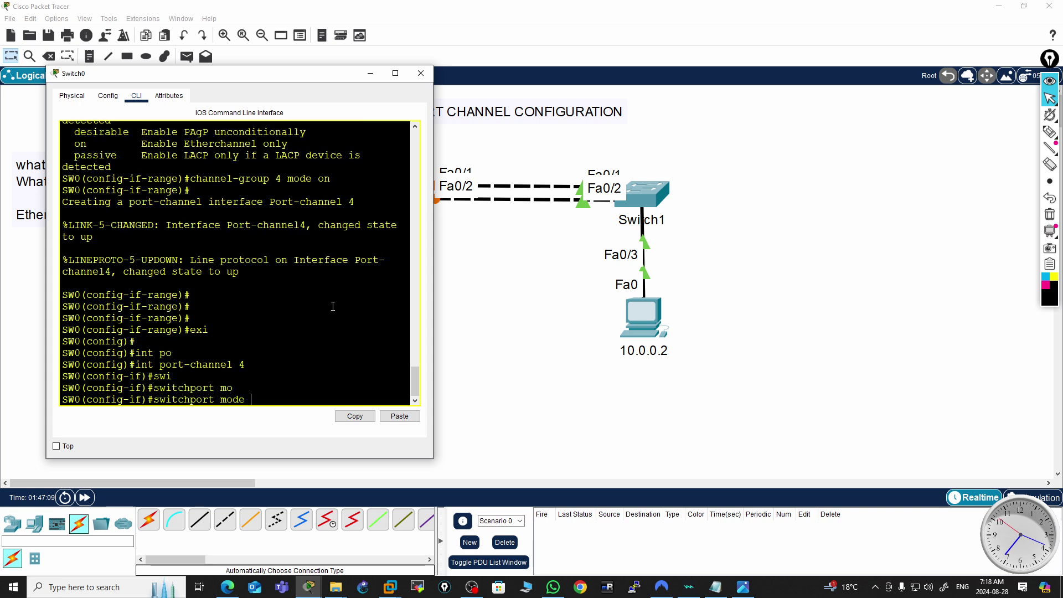
{"action": "type", "text": "tr"}
{"action": "key", "text": "Tab"}
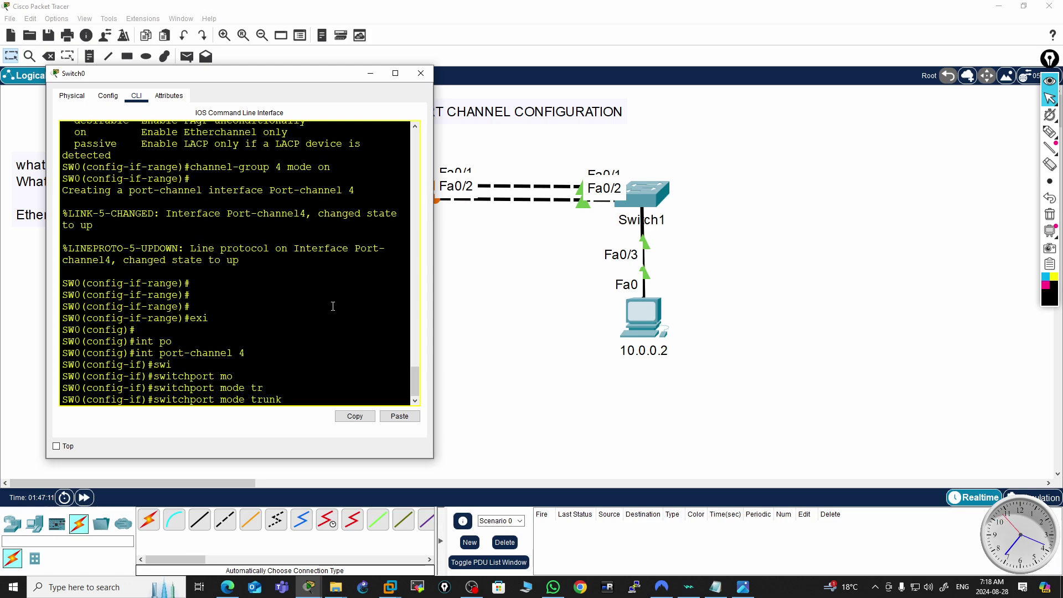
{"action": "key", "text": "Return"}
- Return Switch0 to privileged EXEC mode and save its configuration with wr
{"action": "key", "text": "ctrl+z"}
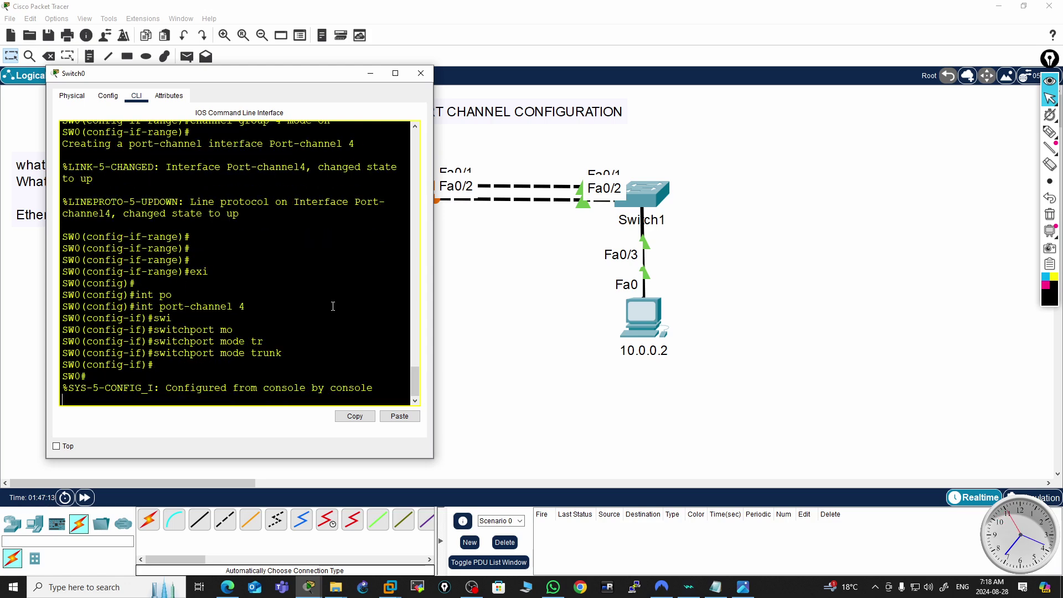
{"action": "type", "text": "wr"}
{"action": "key", "text": "Return"}
{"action": "key", "text": "Return"}
- Review Switch0's full interface status with sh ip int bri, and check the link indicators in the topology
{"action": "type", "text": "s"}
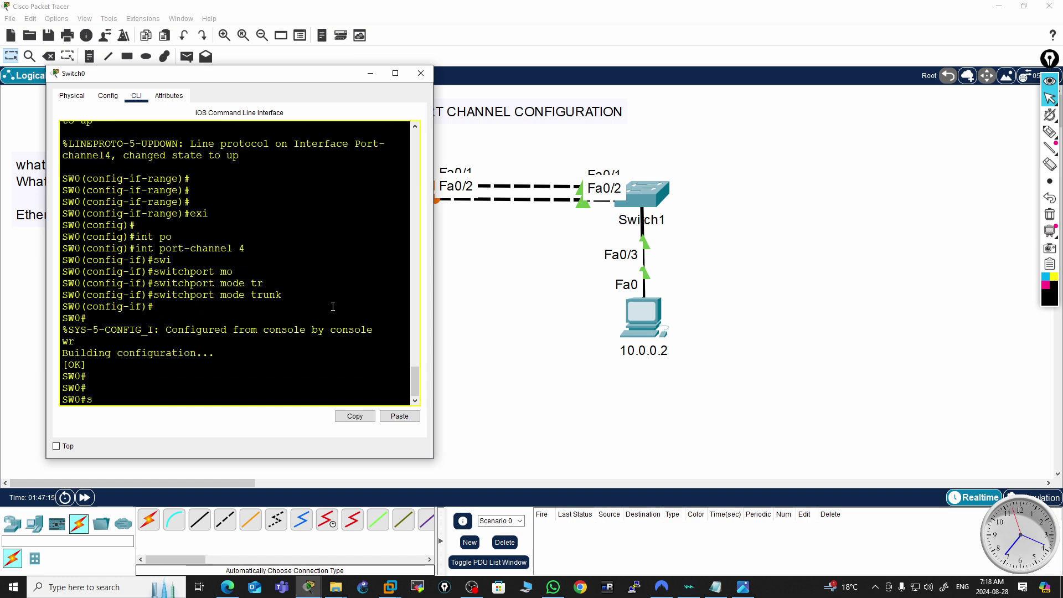
{"action": "type", "text": "h ip int bri"}
{"action": "key", "text": "Return"}
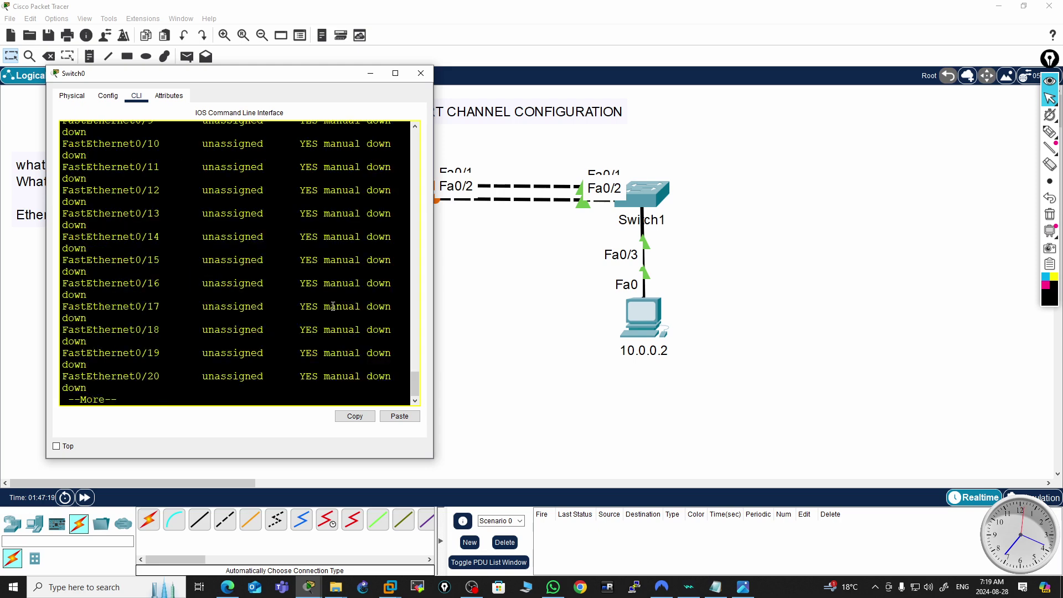
{"action": "scroll", "coordinate": [344, 308], "scroll_direction": "up", "scroll_amount": 8}
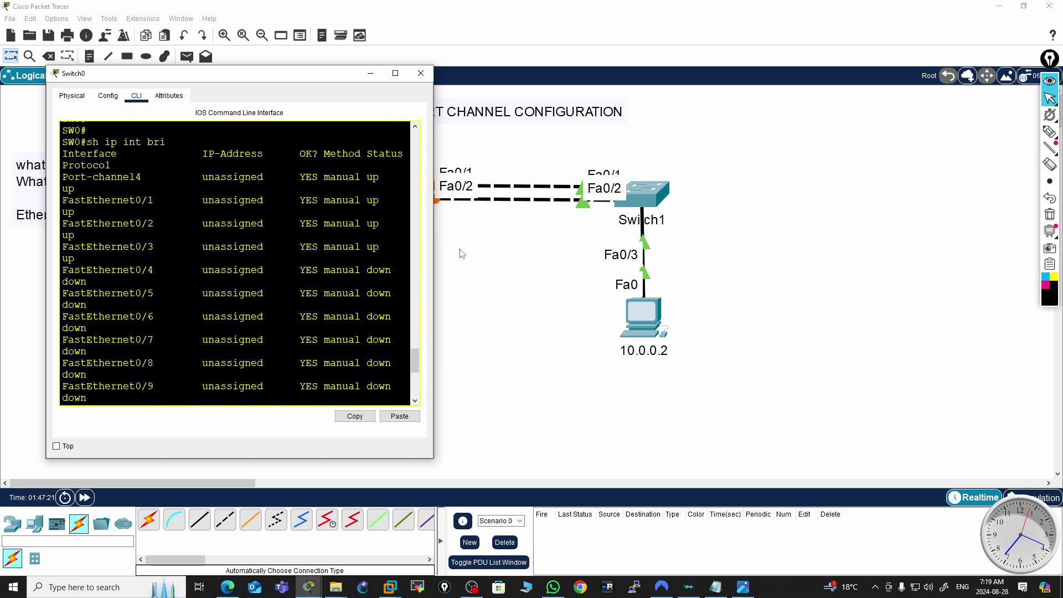
{"action": "key", "text": "space"}
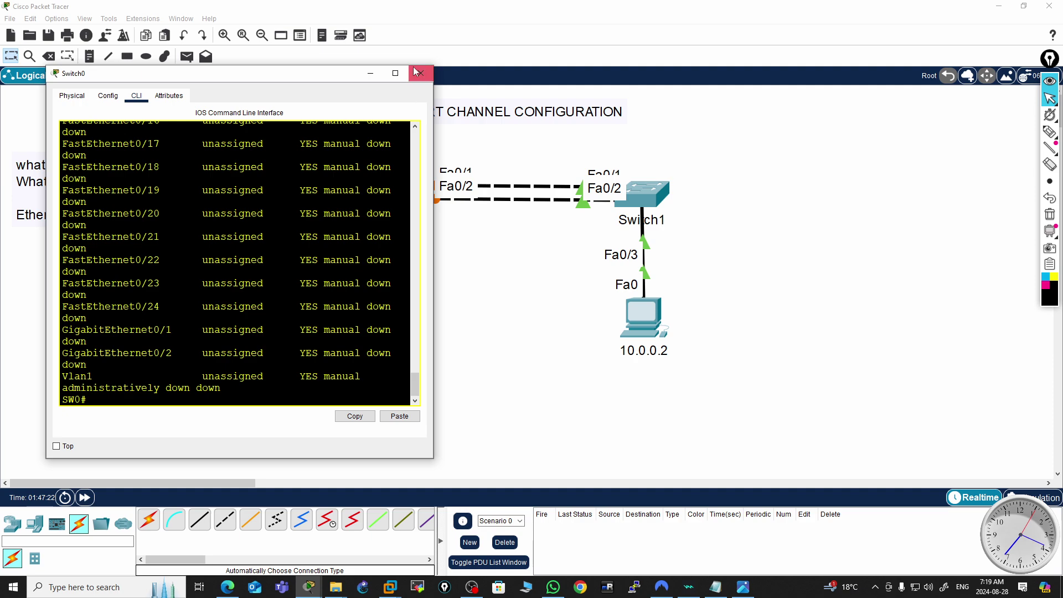
{"action": "left_click_drag", "start_coordinate": [326, 77], "coordinate": [197, 183]}
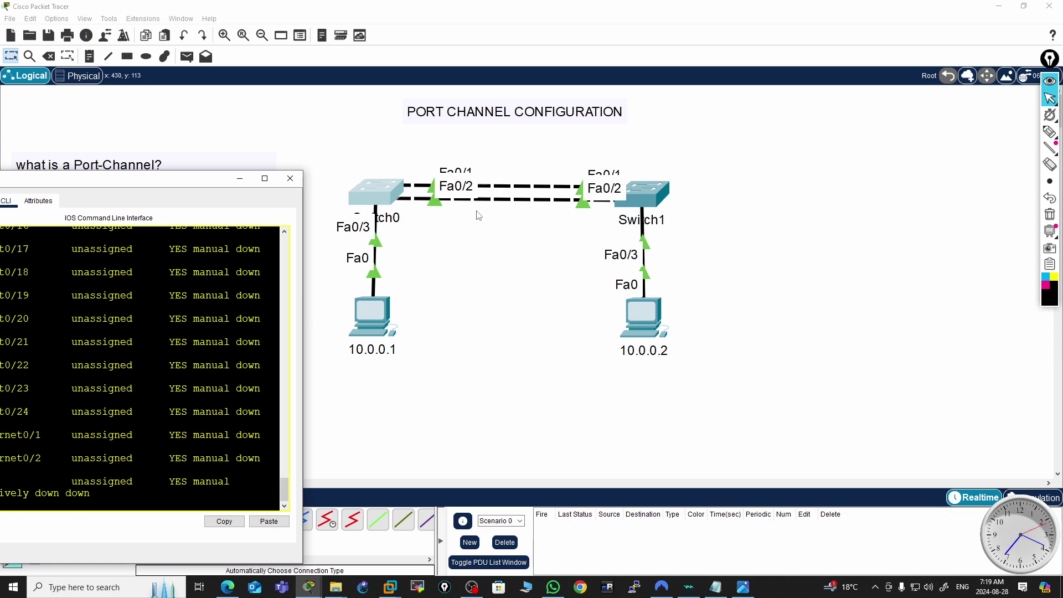
{"action": "left_click_drag", "start_coordinate": [191, 180], "coordinate": [354, 125]}
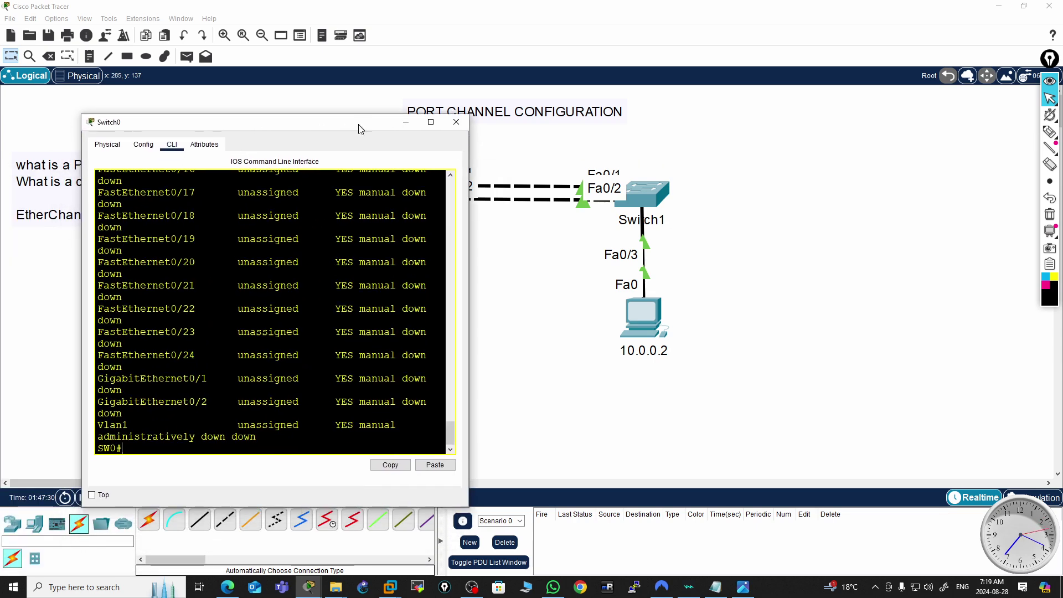
- Display Switch0's EtherChannel status with sh etherchannel summary from a fresh prompt
{"action": "left_click", "coordinate": [222, 326]}
{"action": "key", "text": "Return"}
{"action": "key", "text": "Return"}
{"action": "key", "text": "Return"}
{"action": "key", "text": "Return"}
{"action": "key", "text": "Return"}
{"action": "key", "text": "Return"}
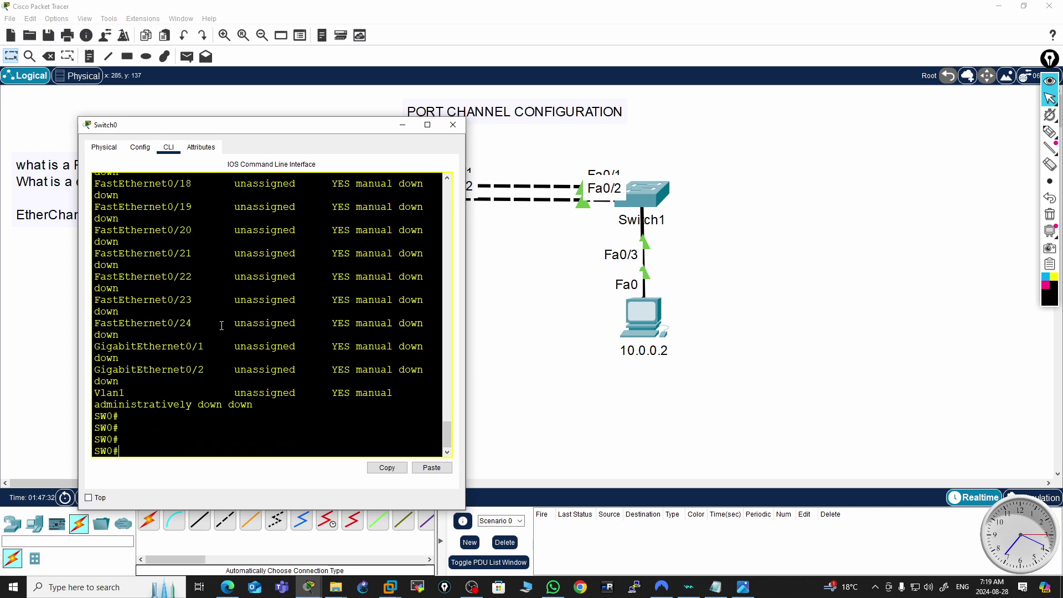
{"action": "type", "text": "sh ether"}
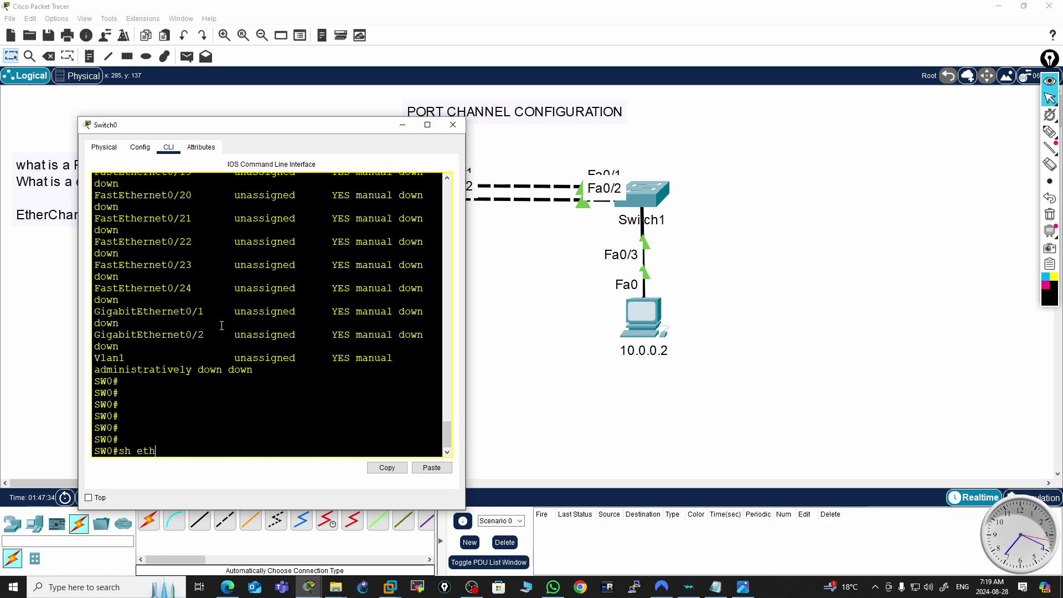
{"action": "key", "text": "Tab"}
{"action": "type", "text": "summ"}
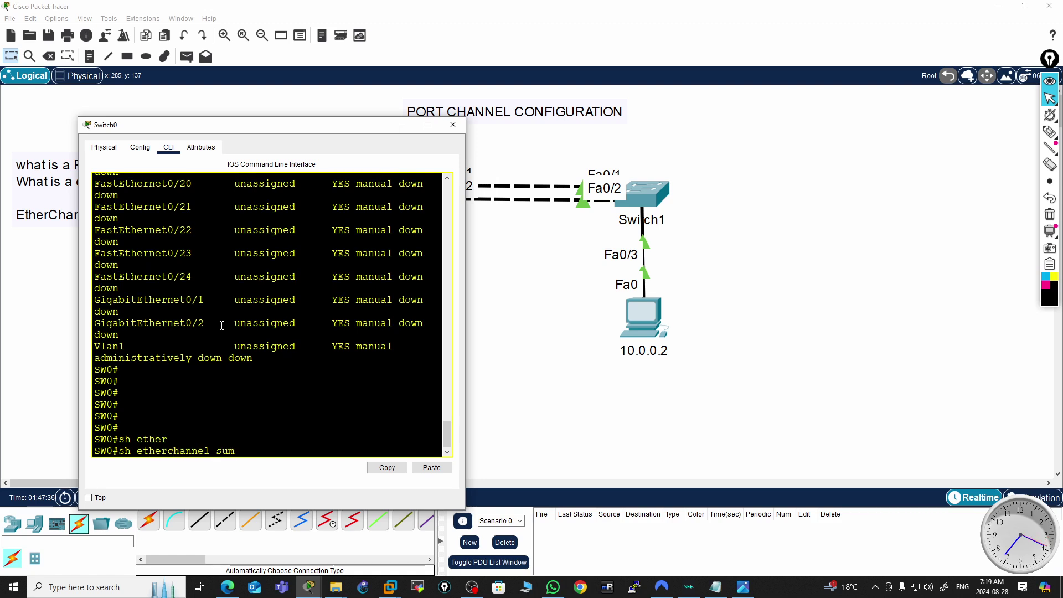
{"action": "key", "text": "Tab"}
{"action": "key", "text": "Return"}
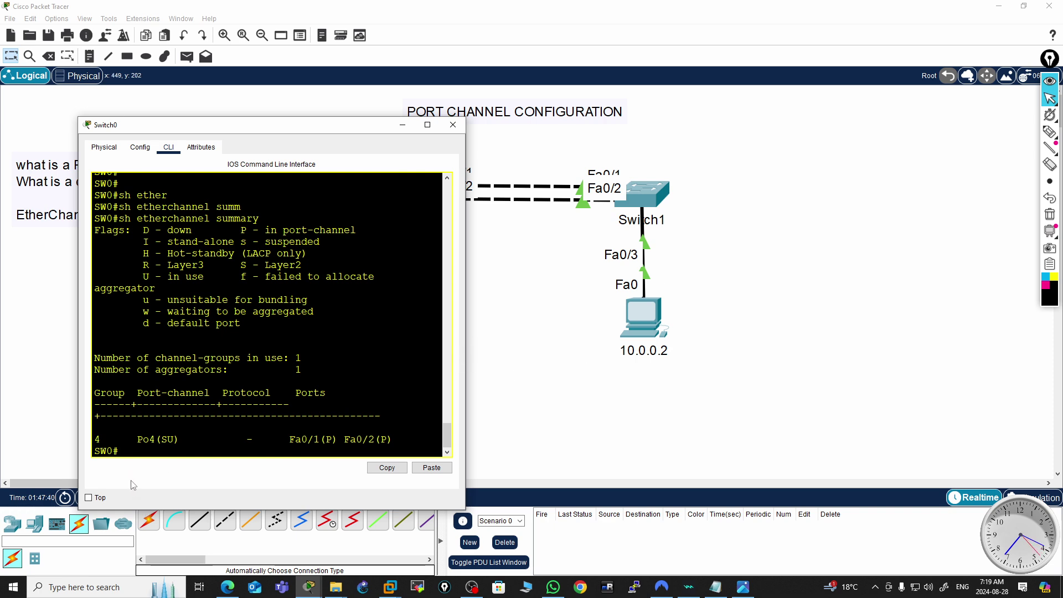
- Examine the group number, port-channel state and member ports in Switch0's EtherChannel summary
{"action": "left_click_drag", "start_coordinate": [100, 439], "coordinate": [88, 440]}
{"action": "mouse_move", "coordinate": [155, 439]}
{"action": "left_mouse_down"}
{"action": "mouse_move", "coordinate": [131, 439]}
{"action": "mouse_move", "coordinate": [142, 439]}
{"action": "left_mouse_up"}
{"action": "left_click", "coordinate": [174, 440]}
{"action": "left_click_drag", "start_coordinate": [396, 447], "coordinate": [287, 438]}
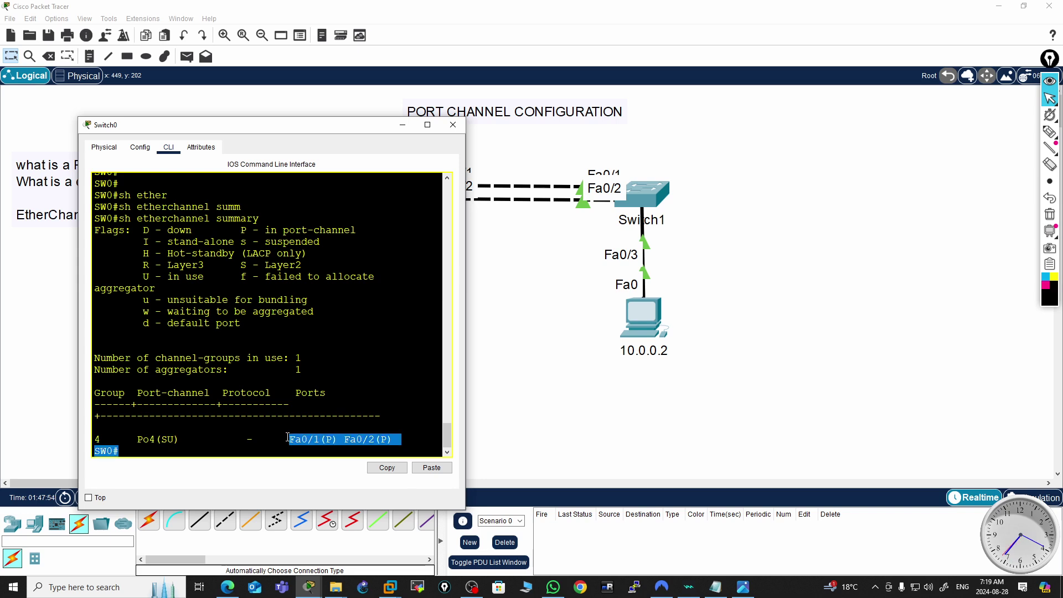
- Open Switch1's command line, get past the pending interface listing, and run sh etherchannel summary
{"action": "left_click", "coordinate": [662, 204]}
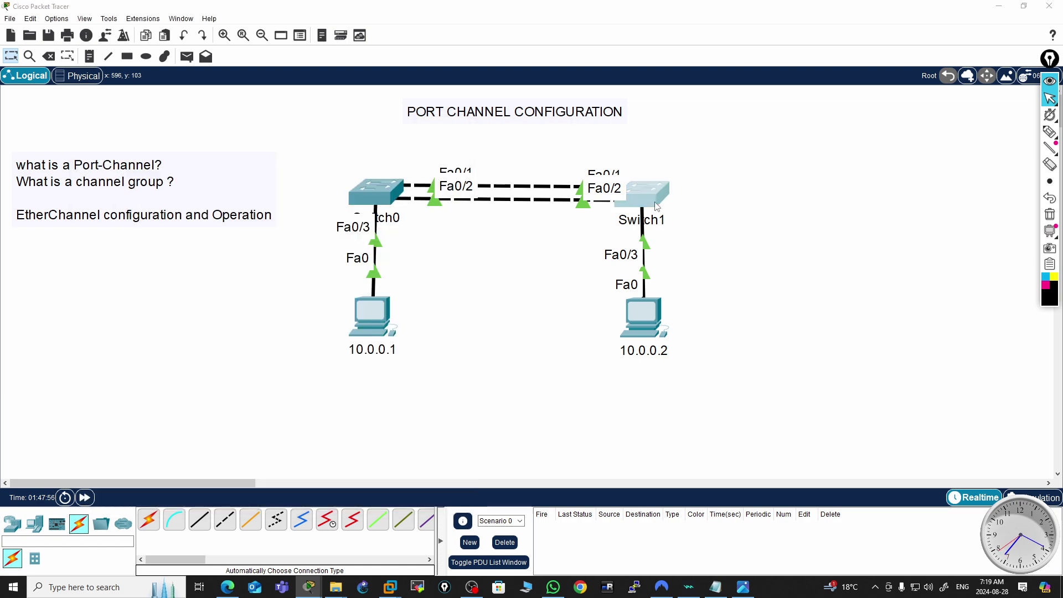
{"action": "left_click", "coordinate": [476, 403]}
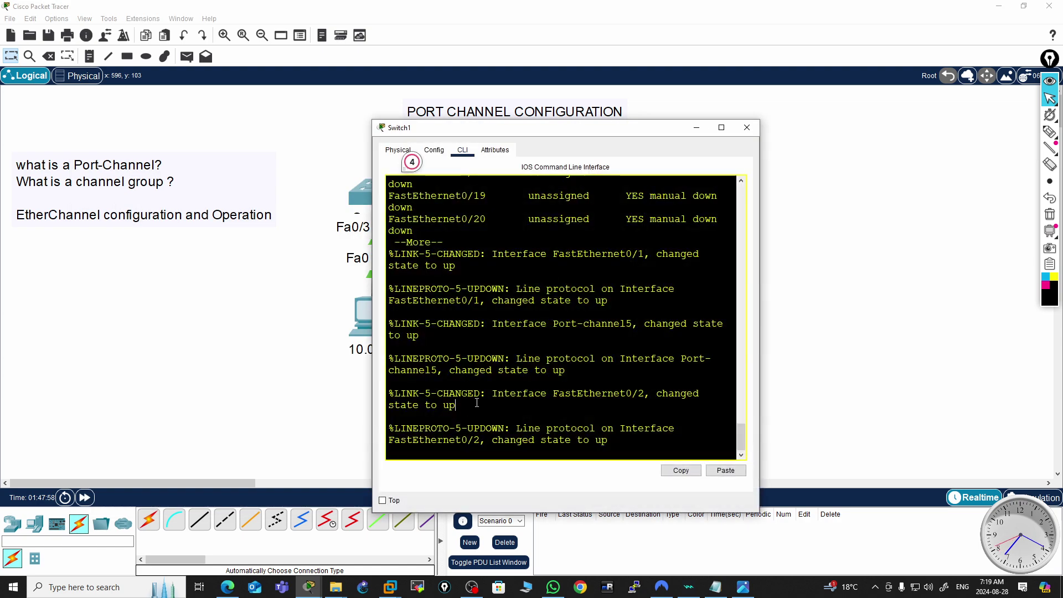
{"action": "key", "text": "Return"}
{"action": "key", "text": "Return"}
{"action": "key", "text": "Return"}
{"action": "key", "text": "Return"}
{"action": "key", "text": "Return"}
{"action": "key", "text": "Return"}
{"action": "key", "text": "Return"}
{"action": "key", "text": "Return"}
{"action": "key", "text": "Return"}
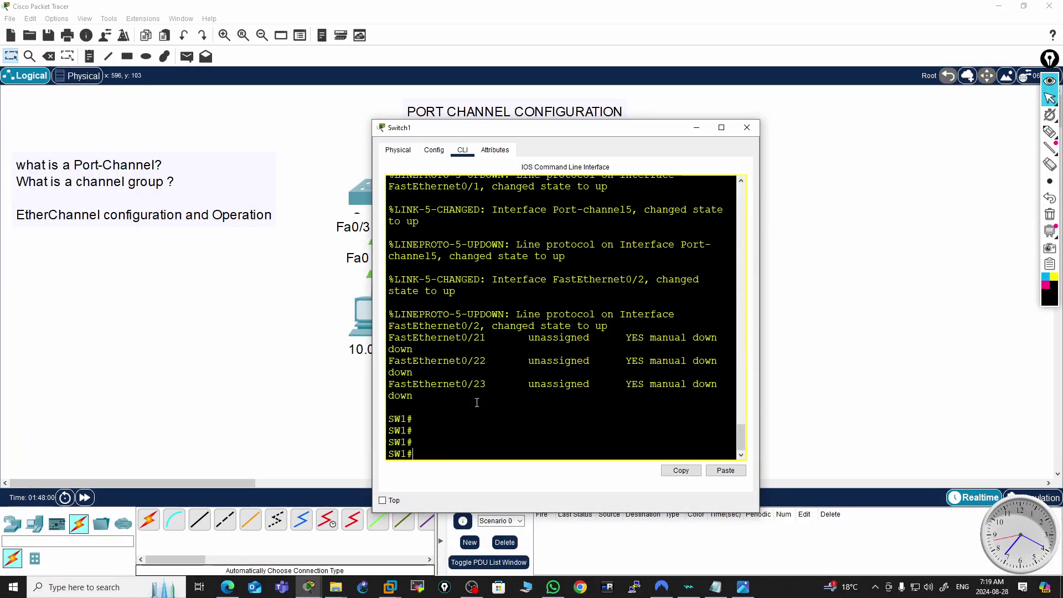
{"action": "type", "text": "sh ether"}
{"action": "key", "text": "Tab"}
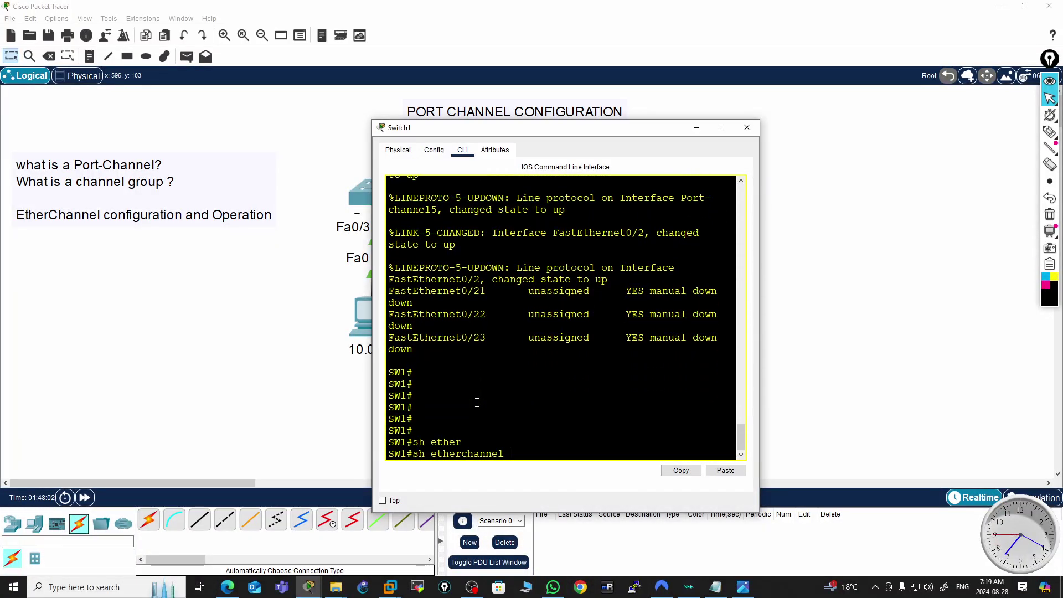
{"action": "type", "text": "summ"}
{"action": "key", "text": "Tab"}
{"action": "key", "text": "Return"}
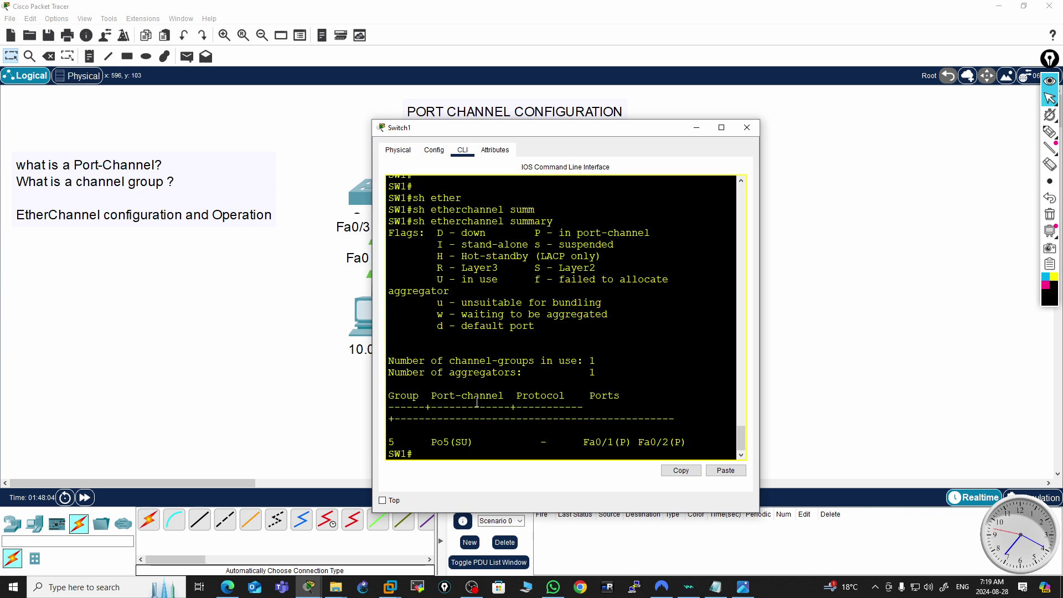
- Examine the group, port-channel and bundled ports in Switch1's EtherChannel summary
{"action": "double_click", "coordinate": [391, 442]}
{"action": "left_click_drag", "start_coordinate": [465, 442], "coordinate": [432, 446]}
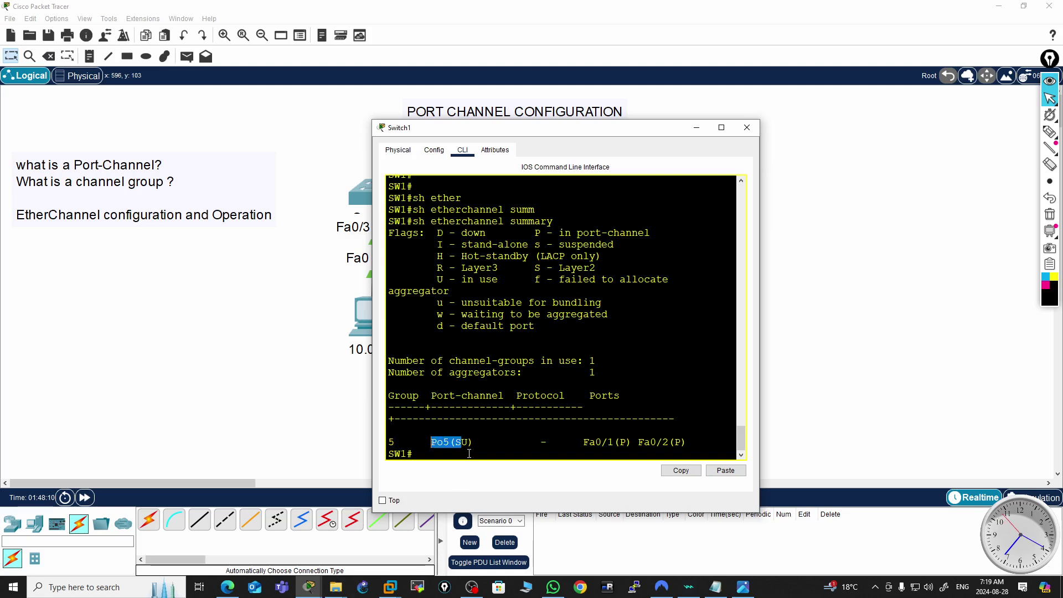
{"action": "left_click_drag", "start_coordinate": [692, 443], "coordinate": [582, 442]}
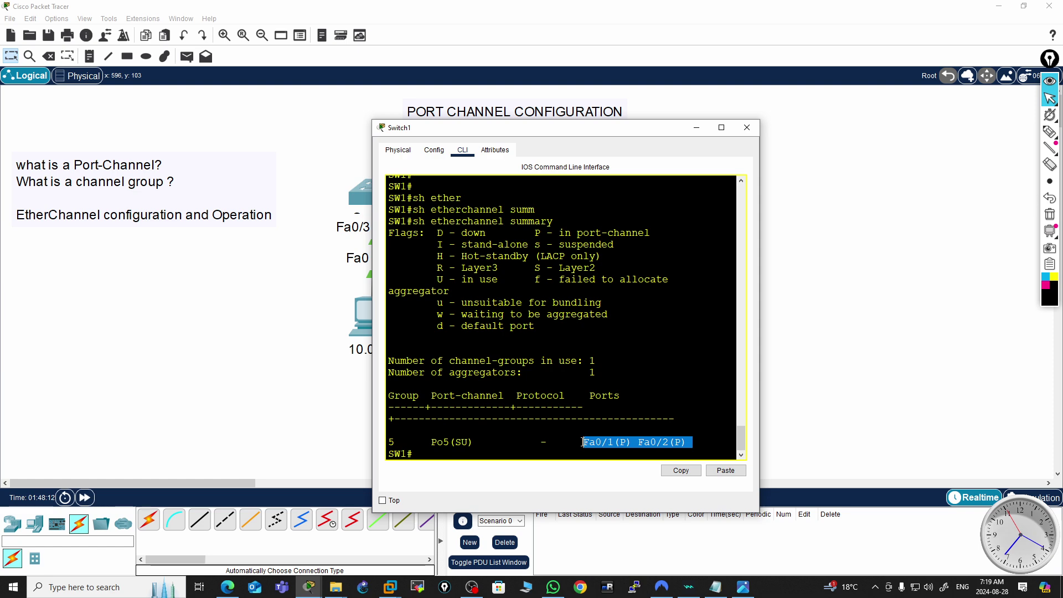
- Test connectivity from PC 10.0.0.1 by running ping 10.0.0.2 in its Command Prompt, then close the PC window
{"action": "left_click_drag", "start_coordinate": [640, 130], "coordinate": [931, 159]}
{"action": "left_click", "coordinate": [471, 372]}
{"action": "left_click", "coordinate": [372, 315]}
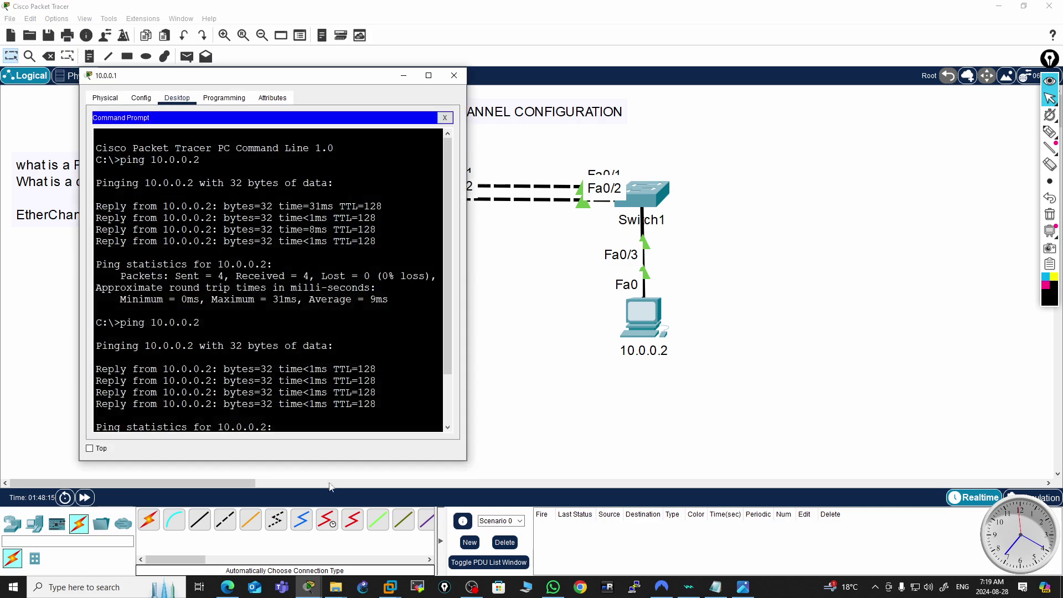
{"action": "type", "text": "b"}
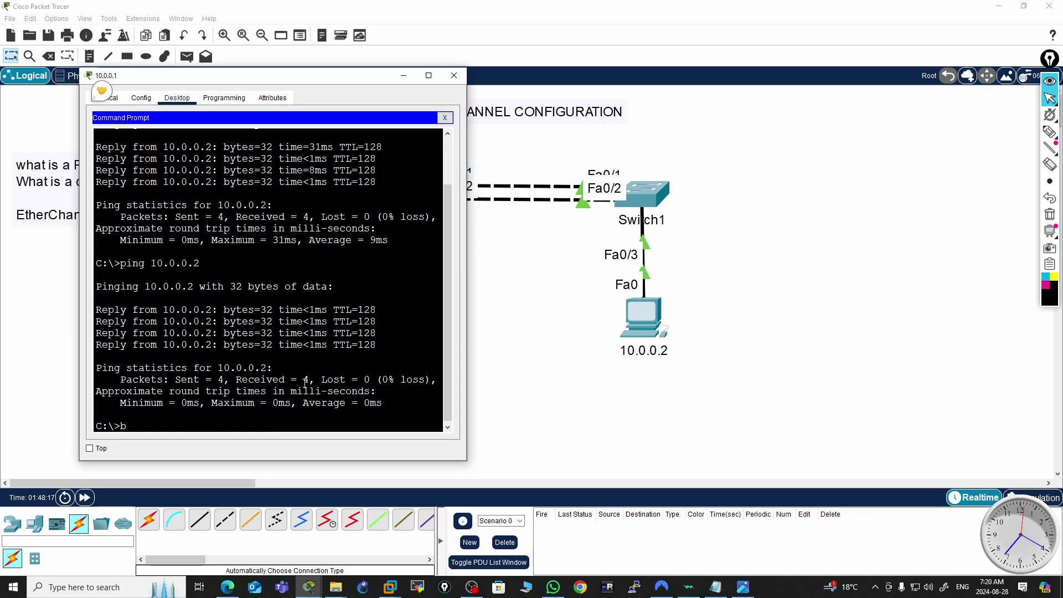
{"action": "key", "text": "Return"}
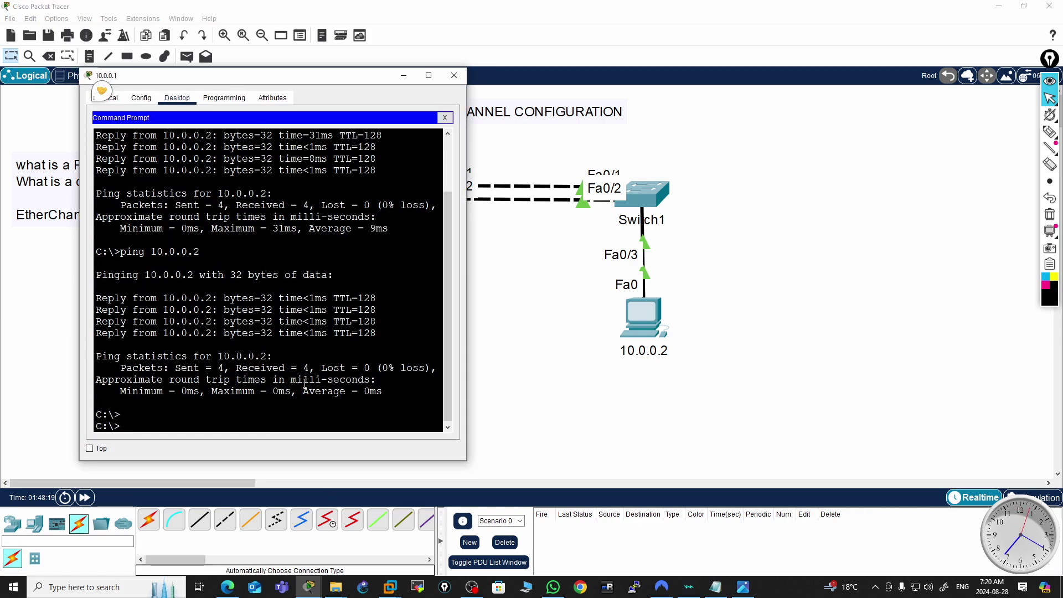
{"action": "key", "text": "Return"}
{"action": "key", "text": "Up"}
{"action": "key", "text": "Return"}
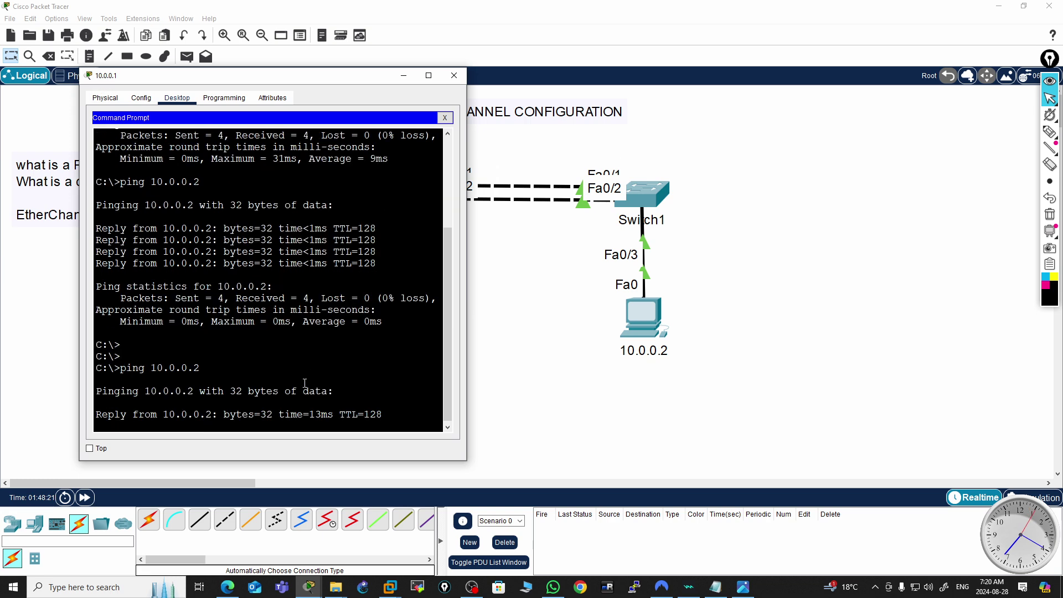
{"action": "left_click", "coordinate": [454, 76]}
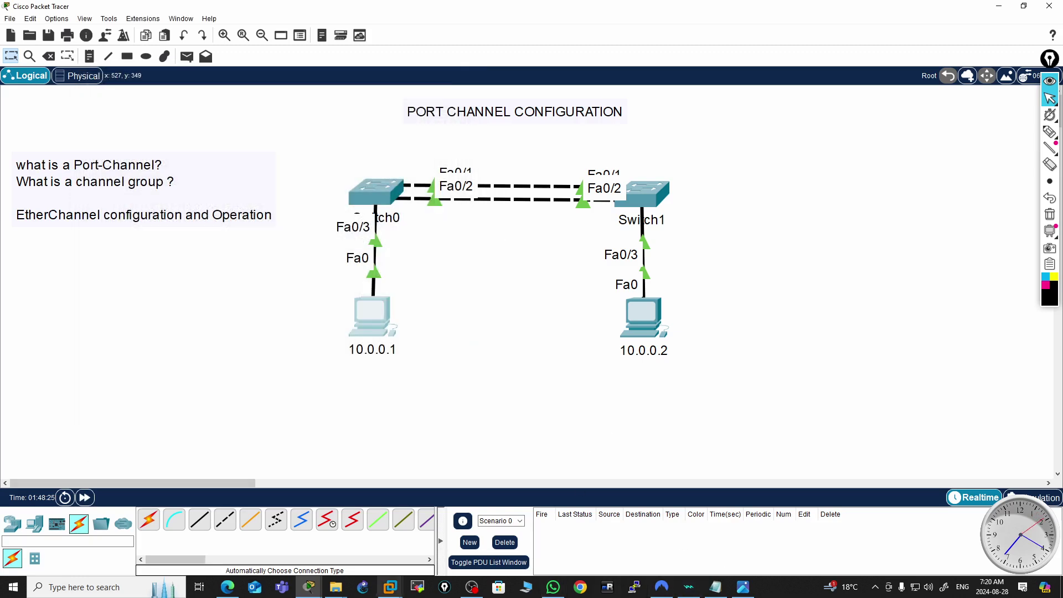
- Bring back Switch0's command line, widen its window, and examine the Protocol column of the EtherChannel summary
{"action": "mouse_move", "coordinate": [319, 588]}
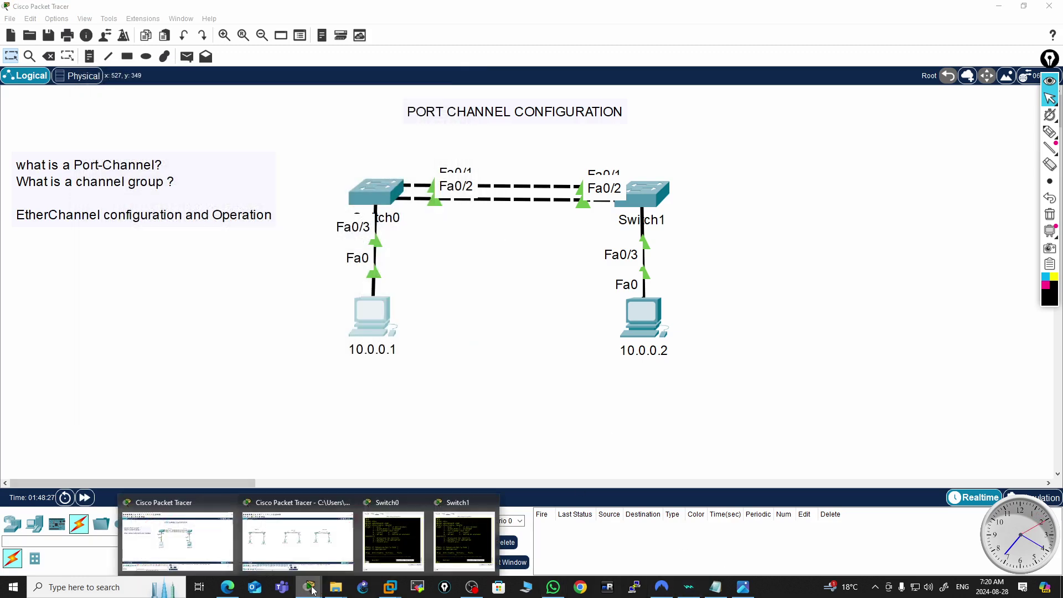
{"action": "left_click", "coordinate": [391, 546]}
{"action": "left_click", "coordinate": [311, 253]}
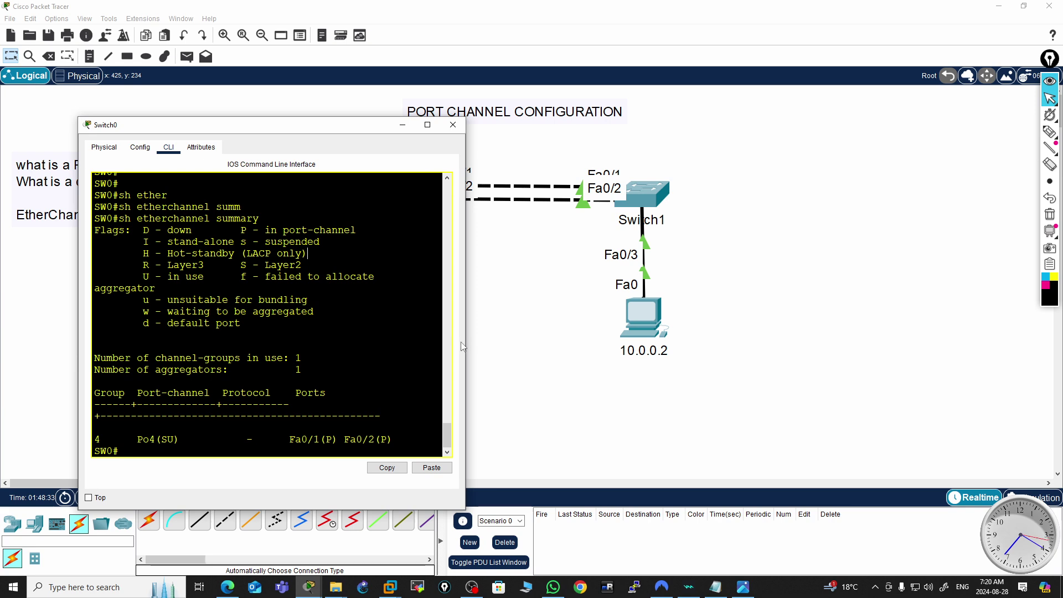
{"action": "left_click_drag", "start_coordinate": [465, 340], "coordinate": [778, 340]}
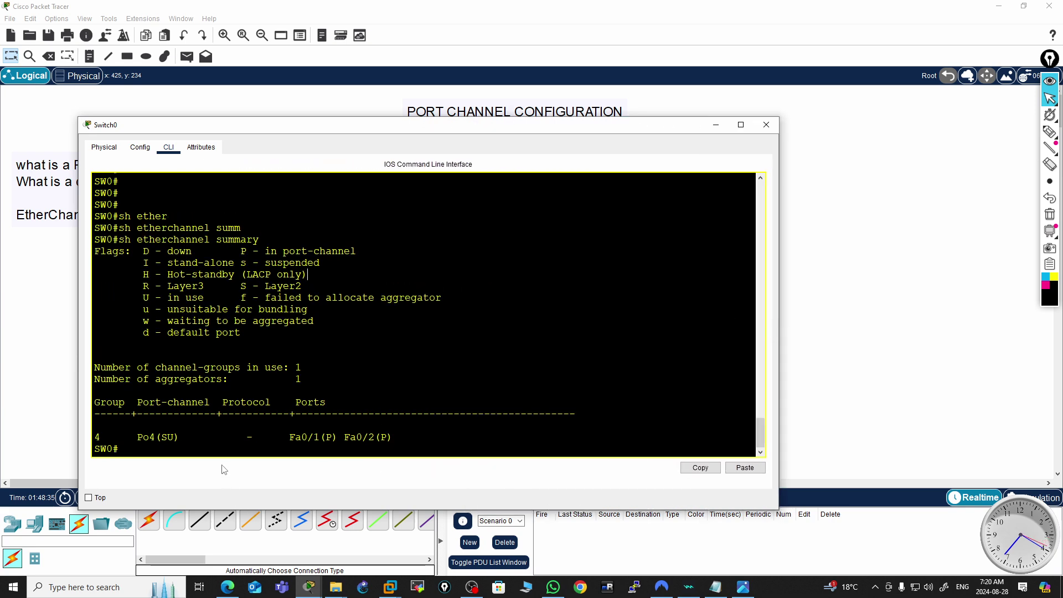
{"action": "left_click_drag", "start_coordinate": [270, 402], "coordinate": [228, 402]}
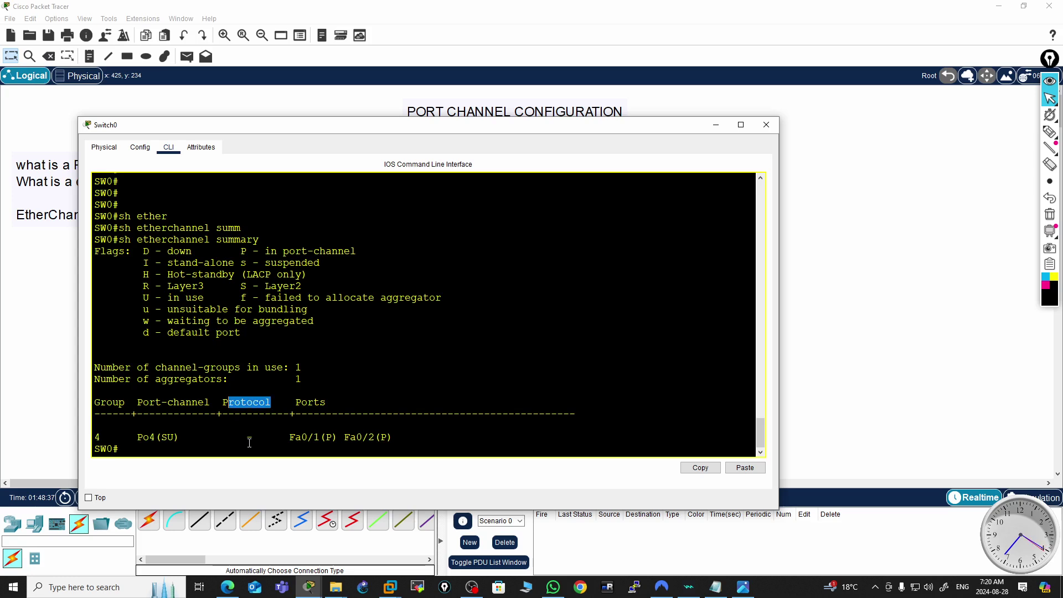
{"action": "left_click_drag", "start_coordinate": [255, 438], "coordinate": [242, 437]}
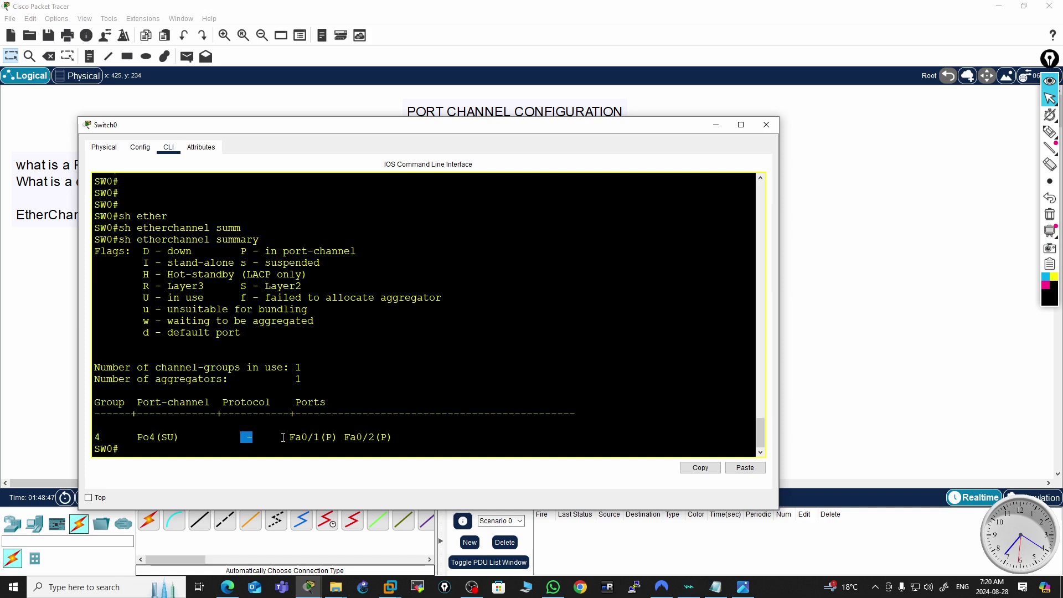
{"action": "left_click_drag", "start_coordinate": [267, 437], "coordinate": [241, 442]}
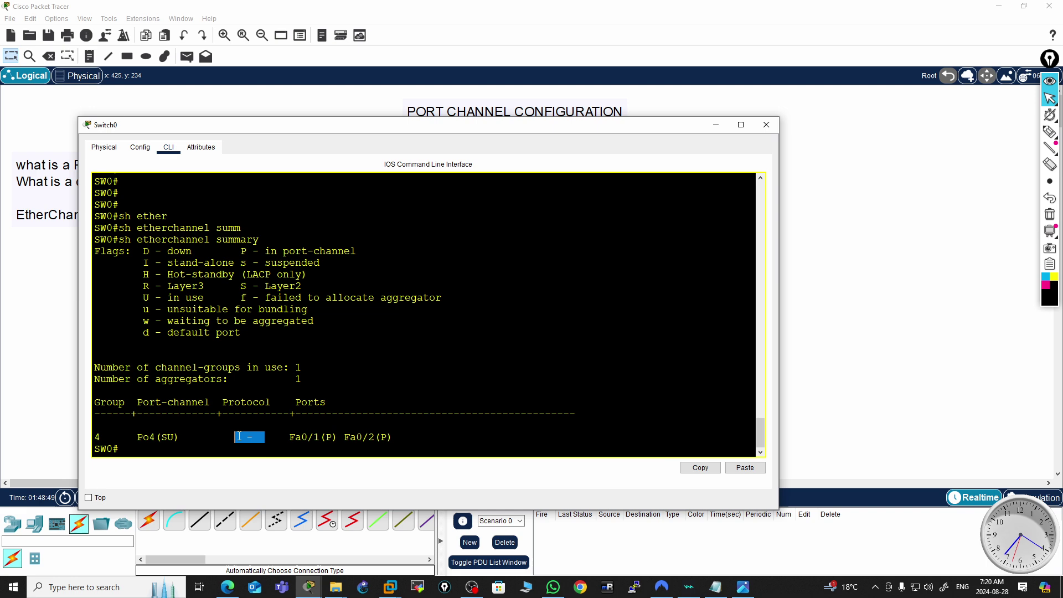
- Minimize Switch0's window and sketch two circled switches labelled SW1 and SW2 with the annotation pen, beside the existing topology
{"action": "left_click", "coordinate": [716, 125]}
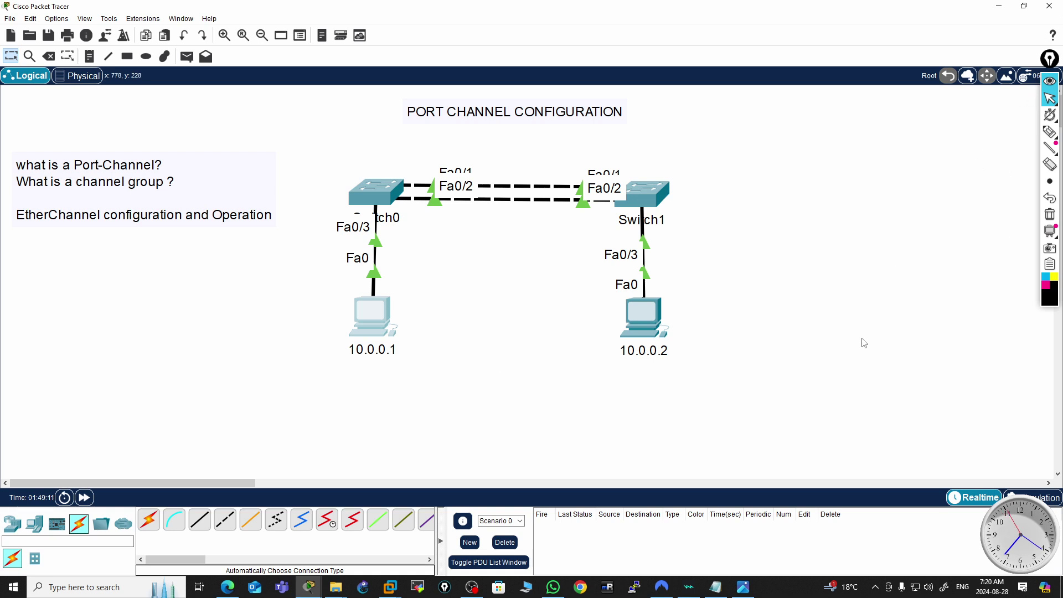
{"action": "left_click", "coordinate": [1050, 133]}
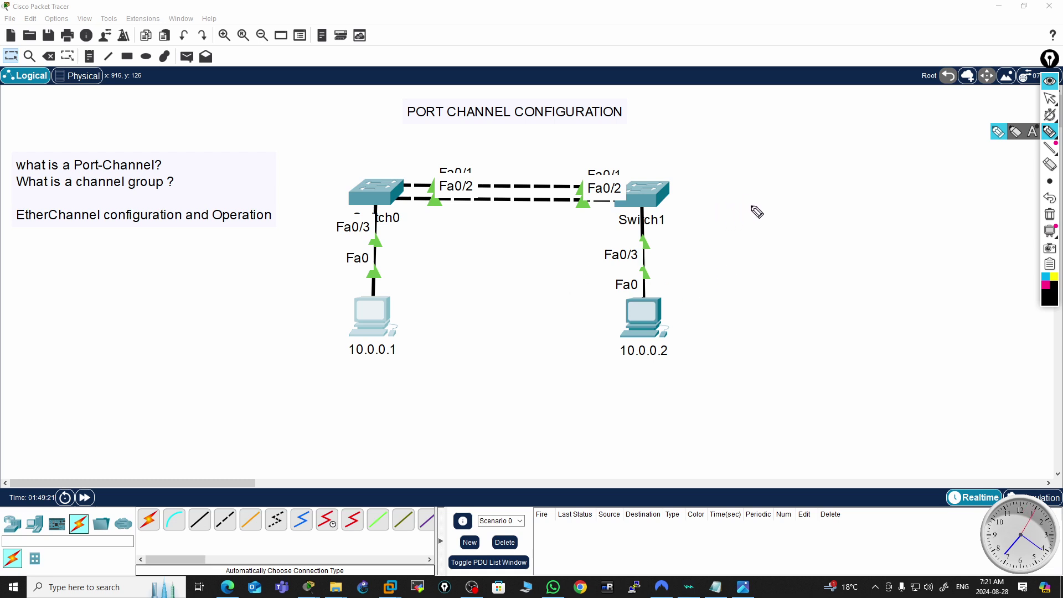
{"action": "mouse_move", "coordinate": [755, 211]}
{"action": "left_mouse_down"}
{"action": "mouse_move", "coordinate": [753, 202]}
{"action": "mouse_move", "coordinate": [741, 237]}
{"action": "mouse_move", "coordinate": [752, 206]}
{"action": "mouse_move", "coordinate": [742, 224]}
{"action": "mouse_move", "coordinate": [773, 226]}
{"action": "left_mouse_up"}
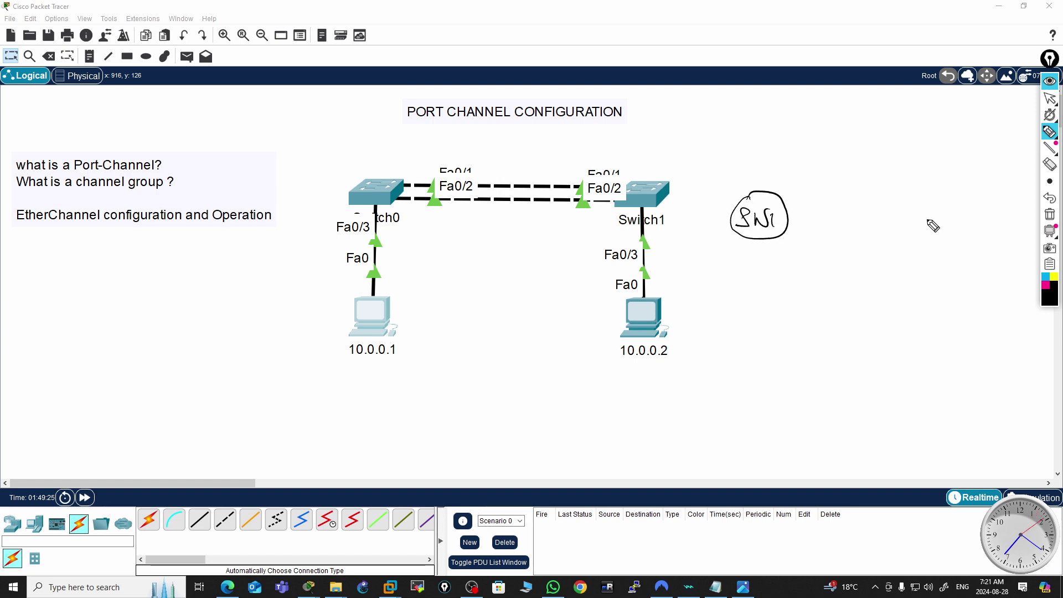
{"action": "mouse_move", "coordinate": [917, 206]}
{"action": "left_mouse_down"}
{"action": "mouse_move", "coordinate": [899, 221]}
{"action": "mouse_move", "coordinate": [937, 226]}
{"action": "left_mouse_up"}
- Draw three parallel links between the sketched SW1 and SW2, circle them as one bundle, and mark it with an underlined P
{"action": "left_click_drag", "start_coordinate": [790, 230], "coordinate": [900, 223]}
{"action": "left_click_drag", "start_coordinate": [791, 217], "coordinate": [893, 210]}
{"action": "left_click_drag", "start_coordinate": [788, 210], "coordinate": [882, 203]}
{"action": "mouse_move", "coordinate": [802, 194]}
{"action": "left_mouse_down"}
{"action": "mouse_move", "coordinate": [797, 226]}
{"action": "mouse_move", "coordinate": [819, 231]}
{"action": "mouse_move", "coordinate": [800, 195]}
{"action": "mouse_move", "coordinate": [804, 176]}
{"action": "mouse_move", "coordinate": [808, 190]}
{"action": "left_mouse_up"}
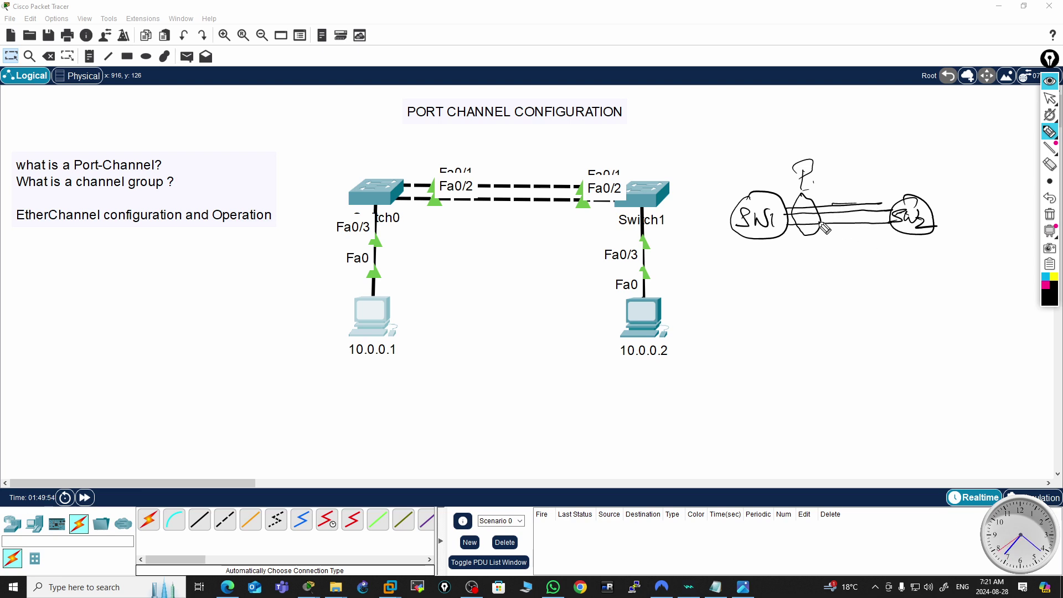
{"action": "left_click_drag", "start_coordinate": [798, 192], "coordinate": [823, 189]}
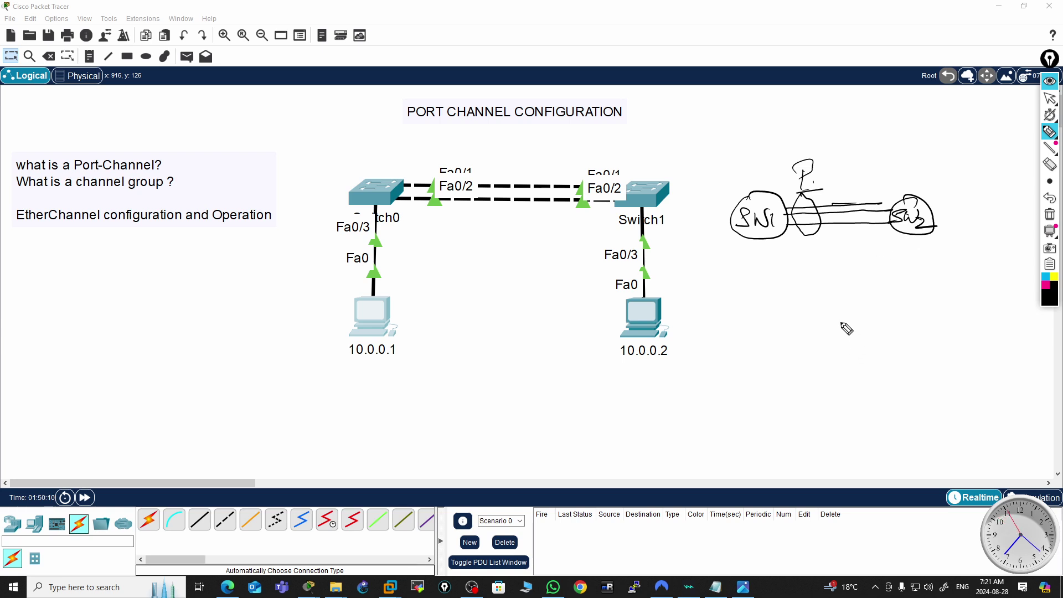
- Sketch a circled SW3 below the pair, link it to SW1 and SW2, and circle both links as a bundle
{"action": "mouse_move", "coordinate": [843, 319]}
{"action": "left_mouse_down"}
{"action": "mouse_move", "coordinate": [803, 348]}
{"action": "mouse_move", "coordinate": [858, 380]}
{"action": "mouse_move", "coordinate": [862, 317]}
{"action": "mouse_move", "coordinate": [831, 314]}
{"action": "left_mouse_up"}
{"action": "mouse_move", "coordinate": [833, 339]}
{"action": "left_mouse_down"}
{"action": "mouse_move", "coordinate": [822, 361]}
{"action": "mouse_move", "coordinate": [860, 356]}
{"action": "mouse_move", "coordinate": [864, 338]}
{"action": "mouse_move", "coordinate": [855, 359]}
{"action": "left_mouse_up"}
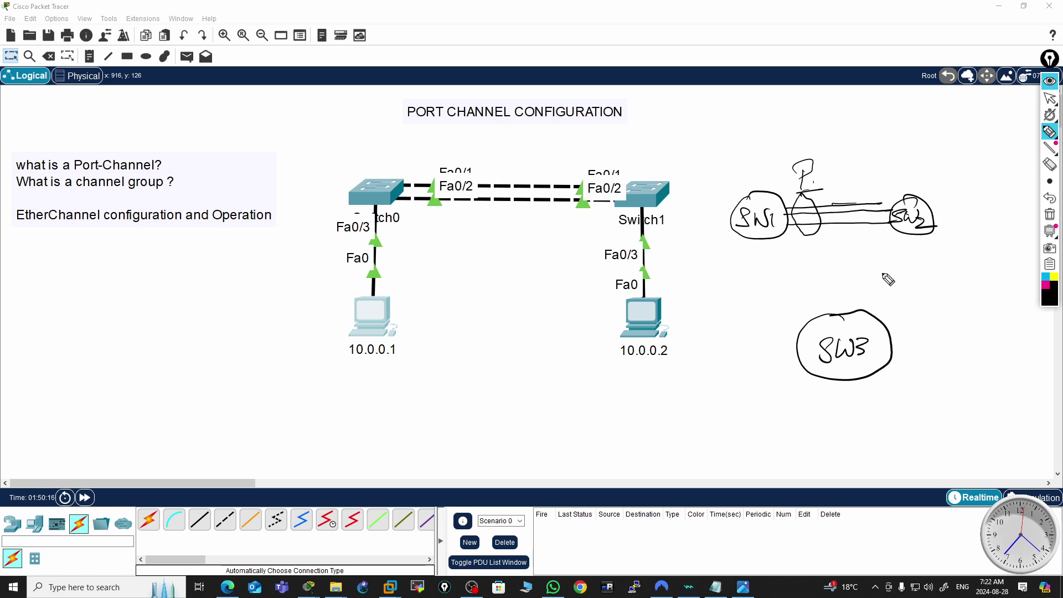
{"action": "left_click_drag", "start_coordinate": [908, 235], "coordinate": [867, 310]}
{"action": "left_click_drag", "start_coordinate": [771, 238], "coordinate": [826, 309]}
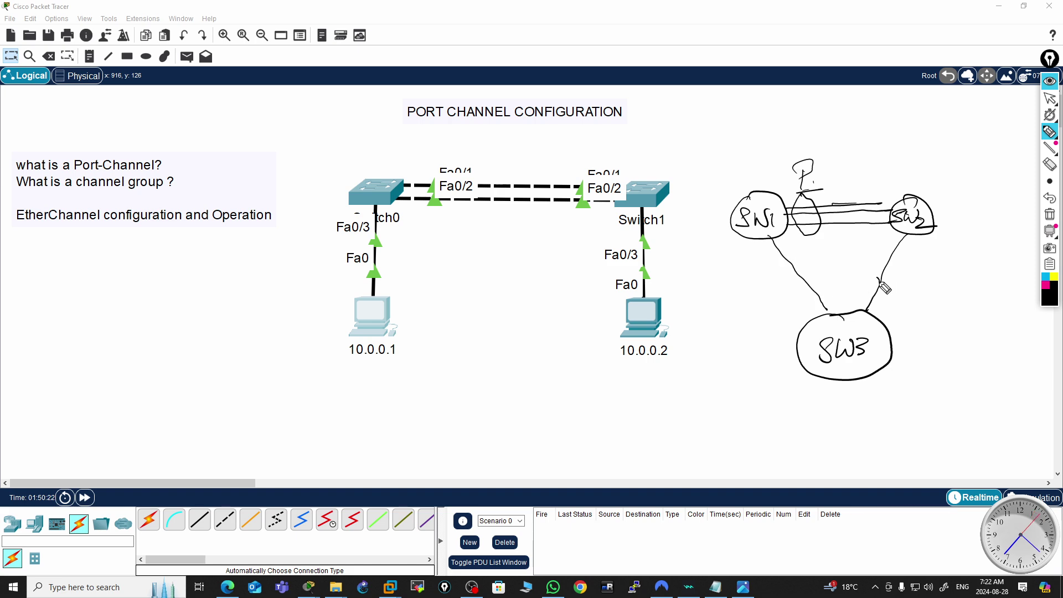
{"action": "mouse_move", "coordinate": [880, 275]}
{"action": "left_mouse_down"}
{"action": "mouse_move", "coordinate": [819, 277]}
{"action": "mouse_move", "coordinate": [809, 299]}
{"action": "mouse_move", "coordinate": [892, 285]}
{"action": "mouse_move", "coordinate": [872, 285]}
{"action": "left_mouse_up"}
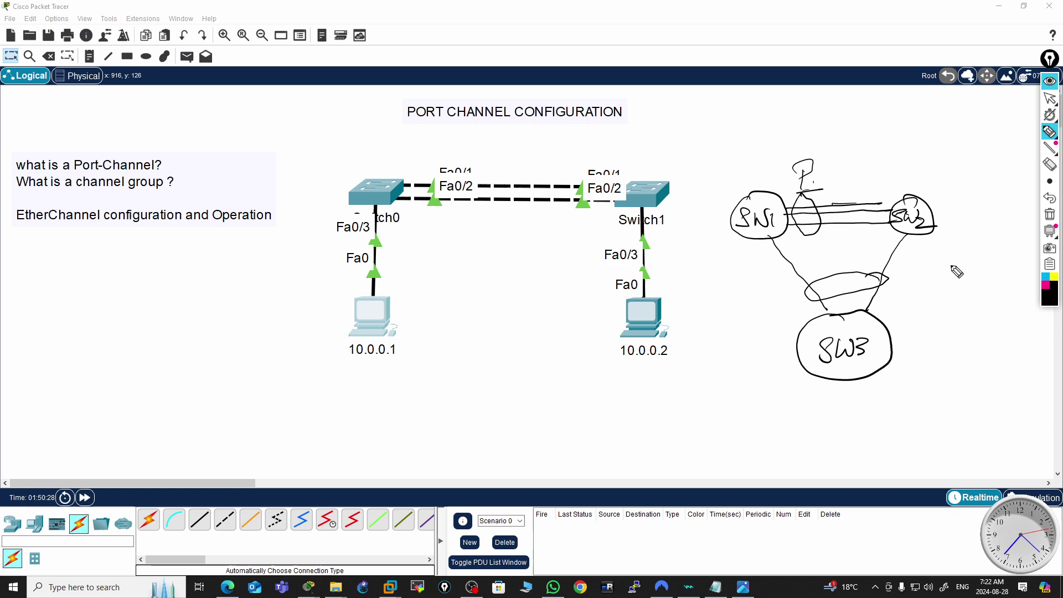
{"action": "mouse_move", "coordinate": [937, 279]}
{"action": "left_mouse_down"}
{"action": "mouse_move", "coordinate": [970, 280]}
{"action": "mouse_move", "coordinate": [965, 270]}
{"action": "left_mouse_up"}
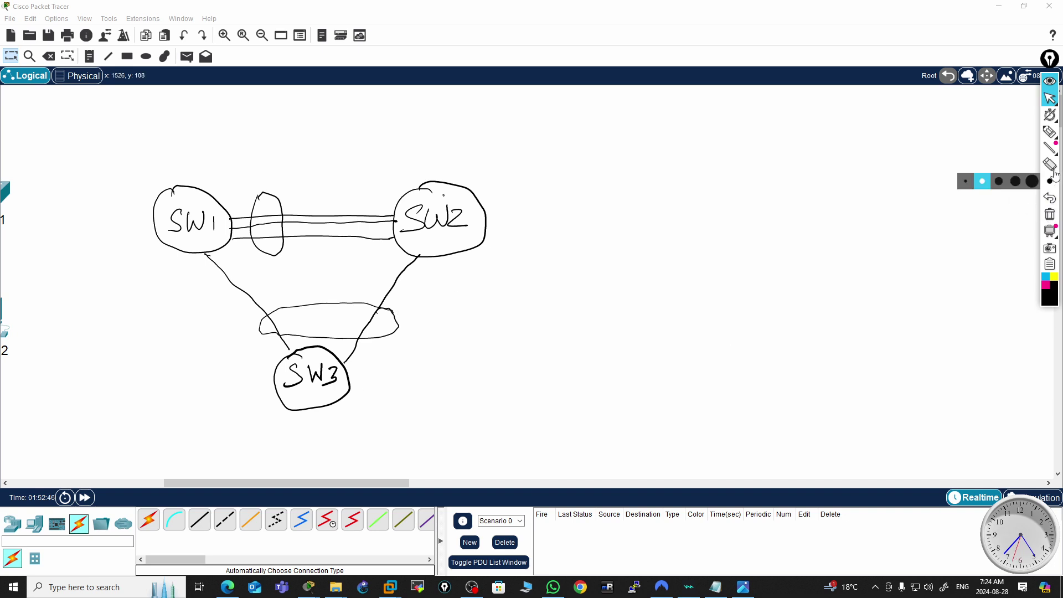
- Draw an equivalence sign of three stacked horizontal strokes beside the SW1, SW2 and SW3 triangle with the annotation pen
{"action": "left_click", "coordinate": [1051, 136]}
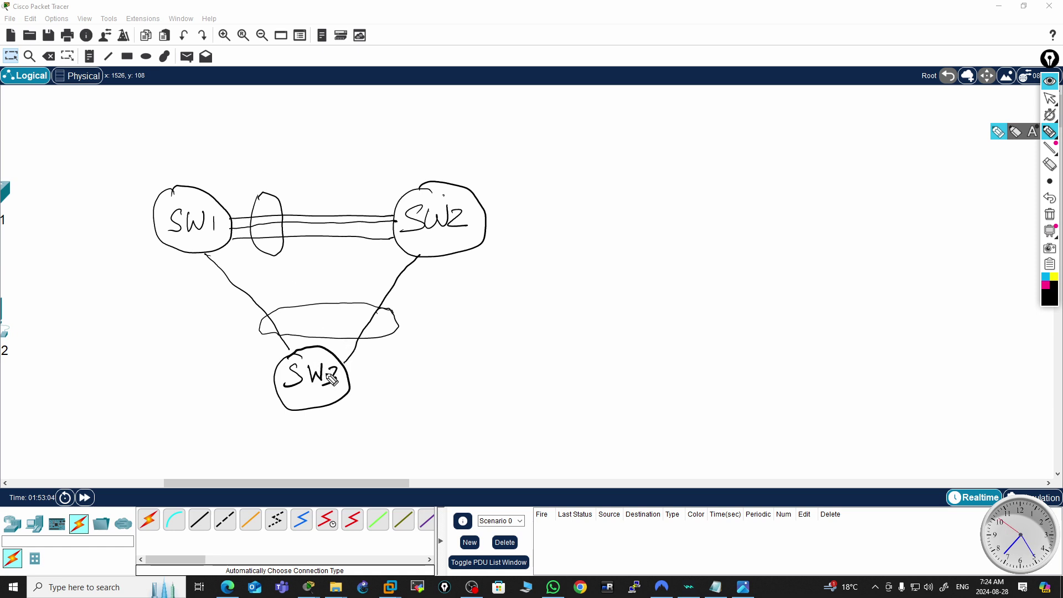
{"action": "left_click_drag", "start_coordinate": [498, 320], "coordinate": [593, 321]}
{"action": "left_click_drag", "start_coordinate": [491, 299], "coordinate": [569, 300]}
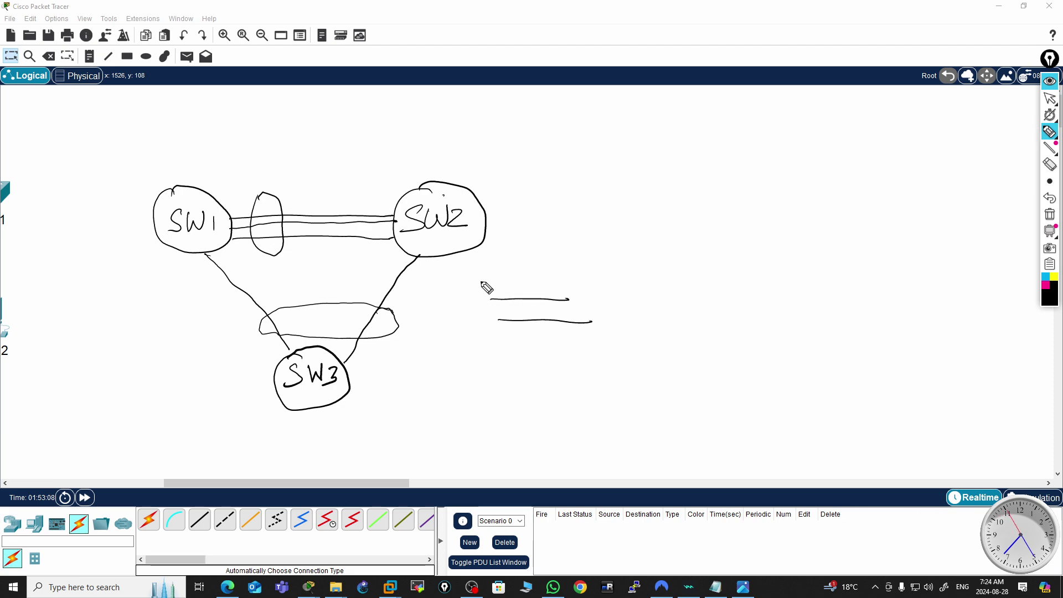
{"action": "left_click_drag", "start_coordinate": [484, 280], "coordinate": [579, 277]}
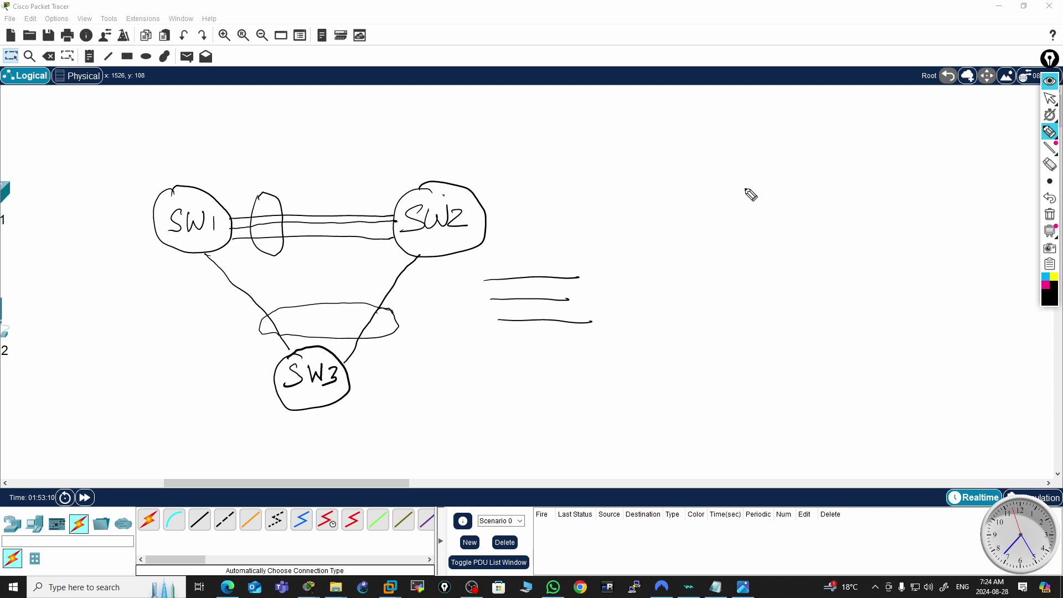
- Sketch the equivalent topology with a circled SW4 above a circled SW3, underline SW4, and join the two with two parallel links
{"action": "mouse_move", "coordinate": [738, 186]}
{"action": "left_mouse_down"}
{"action": "mouse_move", "coordinate": [713, 246]}
{"action": "mouse_move", "coordinate": [802, 232]}
{"action": "mouse_move", "coordinate": [731, 185]}
{"action": "left_mouse_up"}
{"action": "mouse_move", "coordinate": [753, 366]}
{"action": "left_mouse_down"}
{"action": "mouse_move", "coordinate": [711, 417]}
{"action": "mouse_move", "coordinate": [795, 397]}
{"action": "mouse_move", "coordinate": [742, 367]}
{"action": "mouse_move", "coordinate": [720, 404]}
{"action": "mouse_move", "coordinate": [741, 405]}
{"action": "mouse_move", "coordinate": [757, 385]}
{"action": "mouse_move", "coordinate": [775, 394]}
{"action": "mouse_move", "coordinate": [764, 404]}
{"action": "left_mouse_up"}
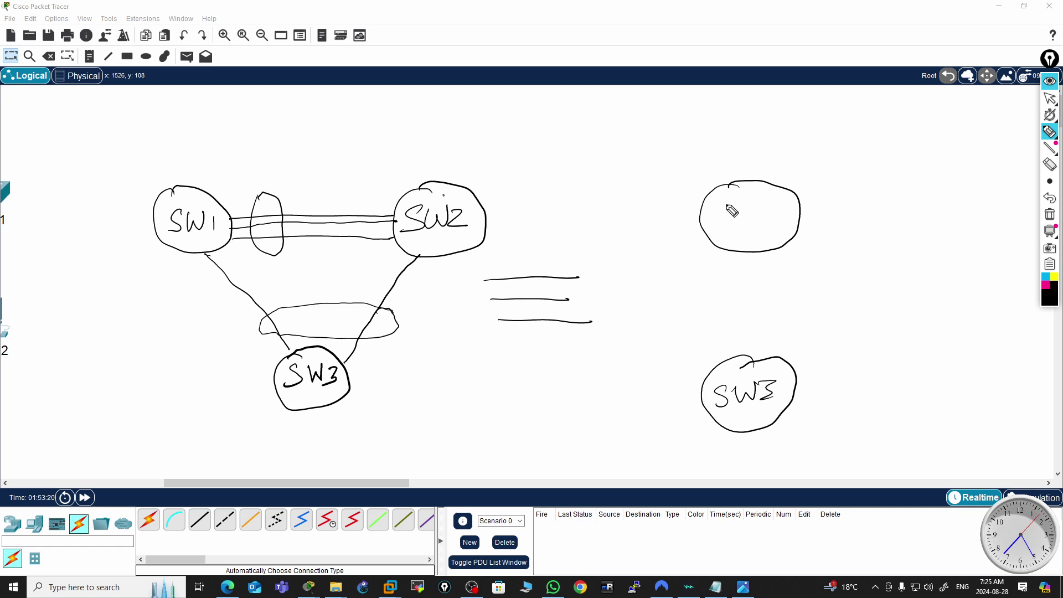
{"action": "mouse_move", "coordinate": [734, 197]}
{"action": "left_mouse_down"}
{"action": "mouse_move", "coordinate": [715, 218]}
{"action": "mouse_move", "coordinate": [748, 217]}
{"action": "mouse_move", "coordinate": [765, 201]}
{"action": "left_mouse_up"}
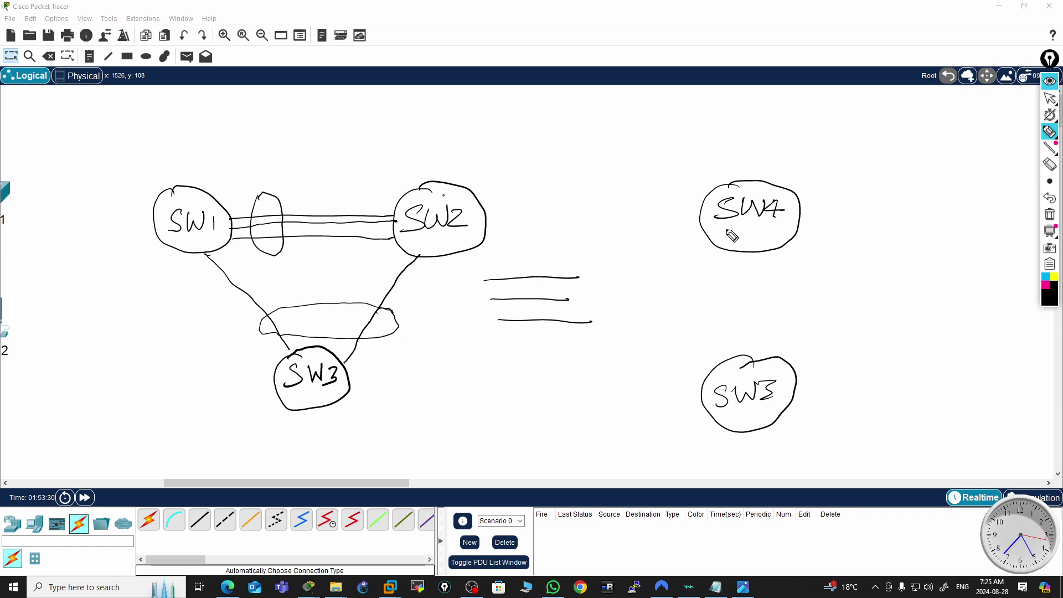
{"action": "mouse_move", "coordinate": [725, 227]}
{"action": "left_mouse_down"}
{"action": "mouse_move", "coordinate": [760, 226]}
{"action": "mouse_move", "coordinate": [742, 348]}
{"action": "left_mouse_up"}
{"action": "left_click_drag", "start_coordinate": [763, 259], "coordinate": [768, 349]}
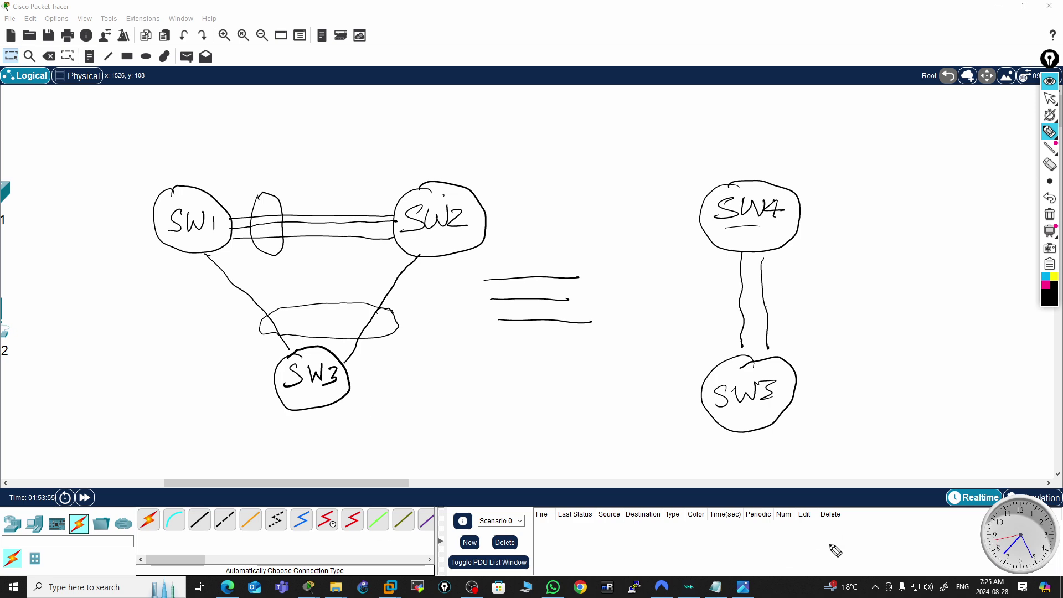
- Switch to the Port-channel definition.PNG image in Photos, clear all pen annotations from the screen, and activate the annotation pen
{"action": "left_click", "coordinate": [1051, 99]}
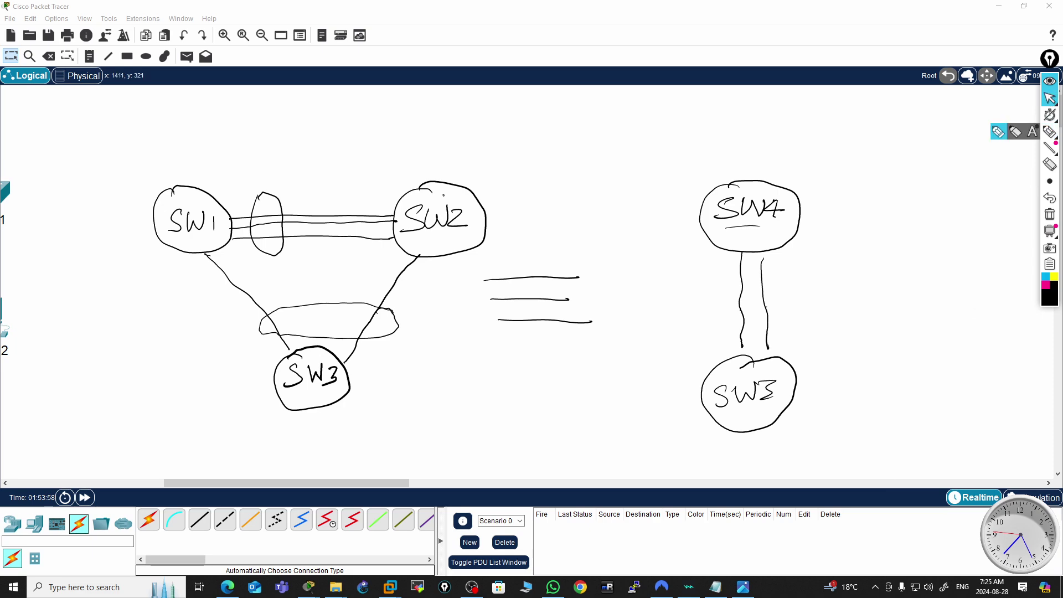
{"action": "left_click", "coordinate": [743, 586]}
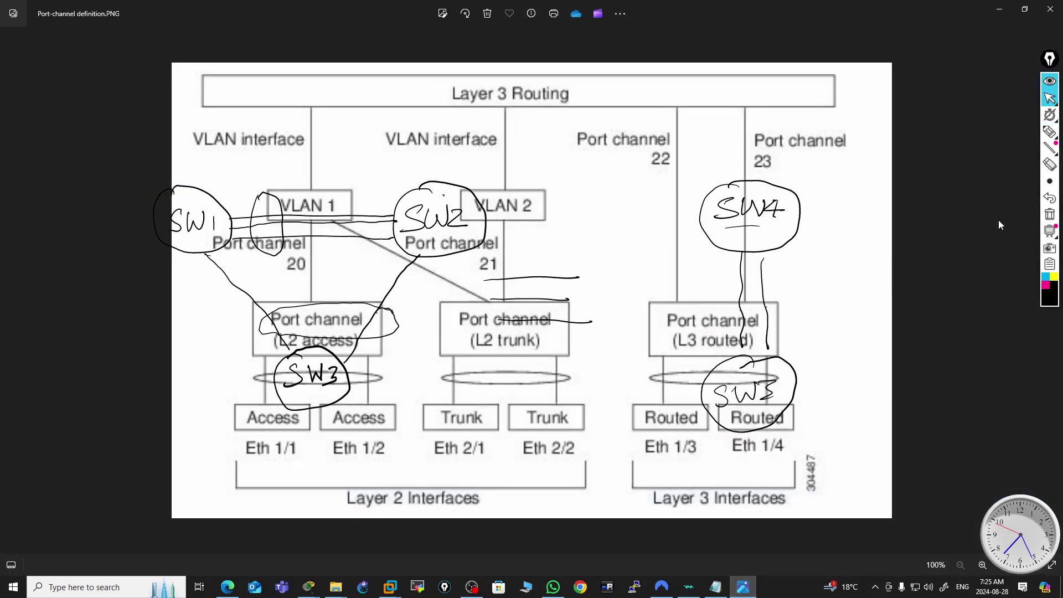
{"action": "left_click", "coordinate": [1051, 215]}
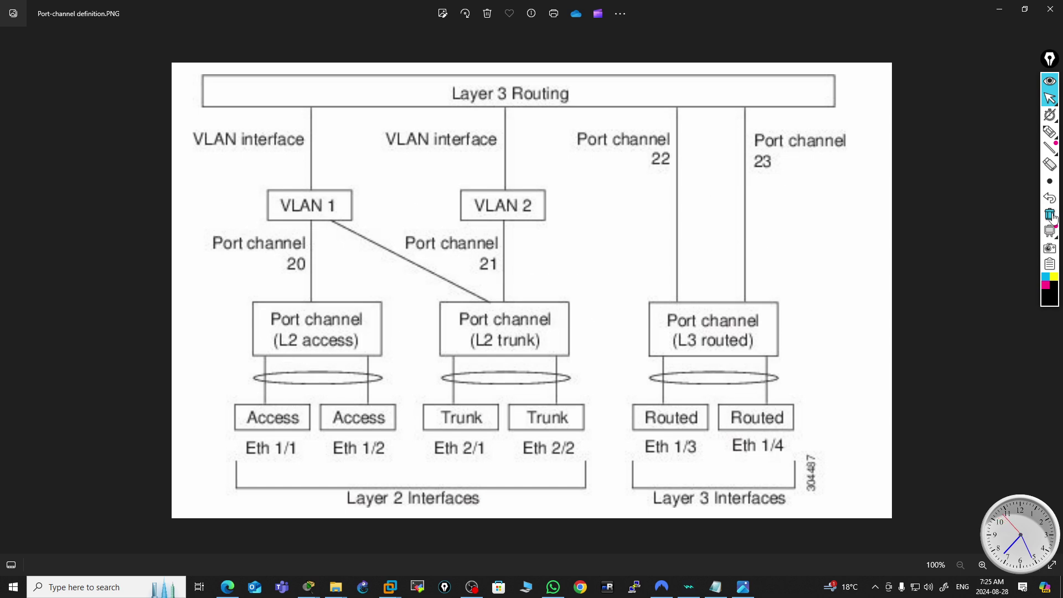
{"action": "left_click", "coordinate": [1050, 132]}
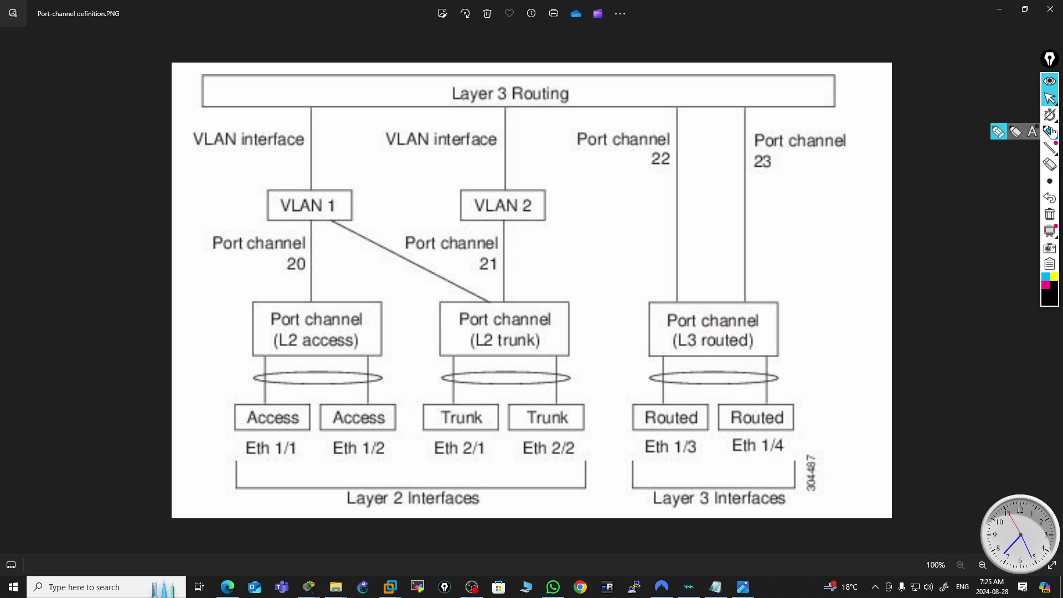
{"action": "left_click", "coordinate": [1051, 132]}
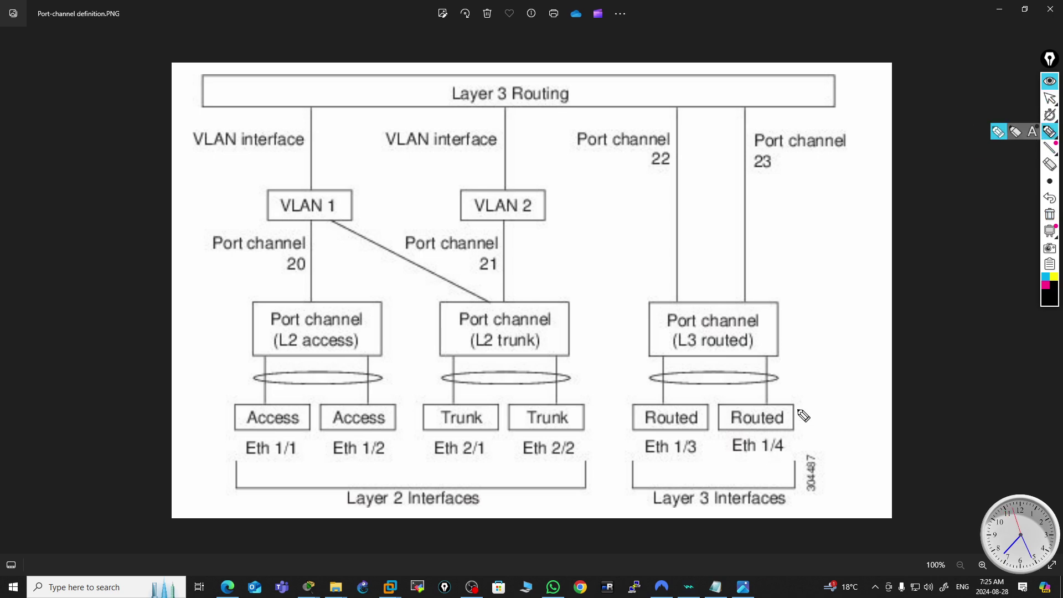